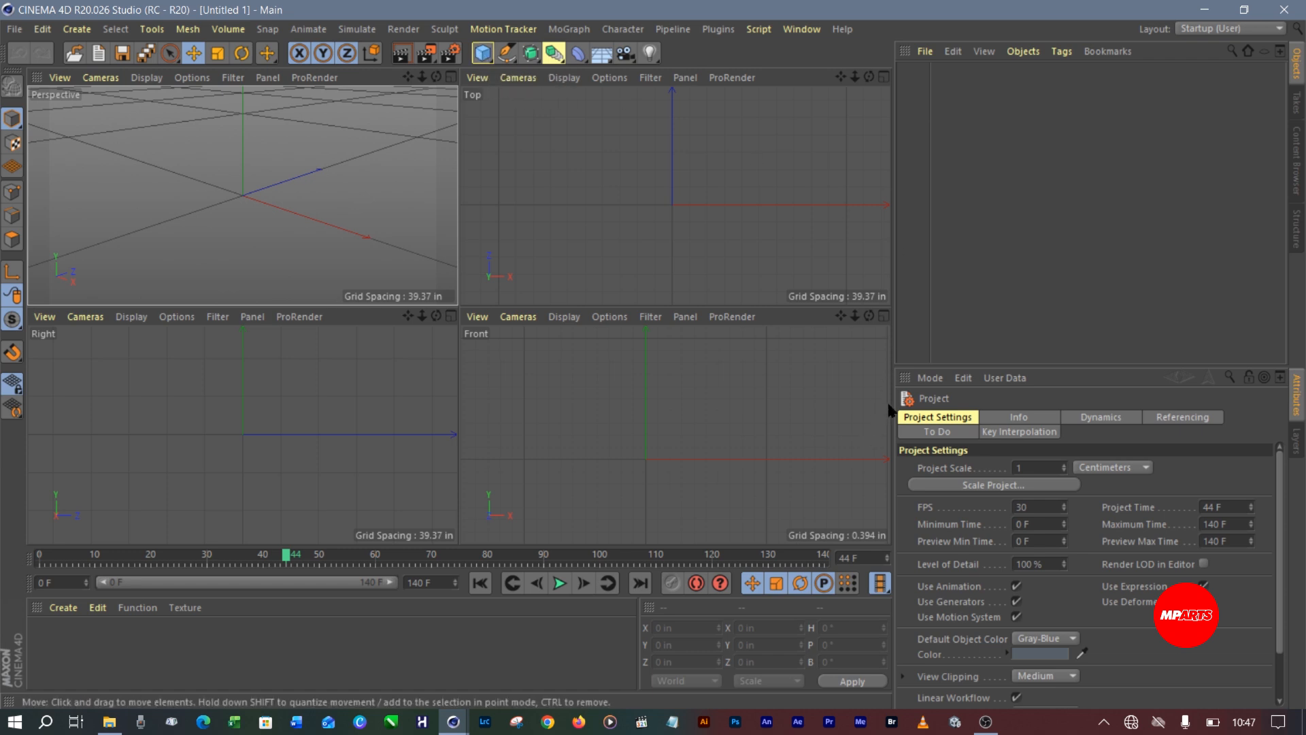
# Add a Platonic primitive to the empty scene
pyautogui.click(482, 54)
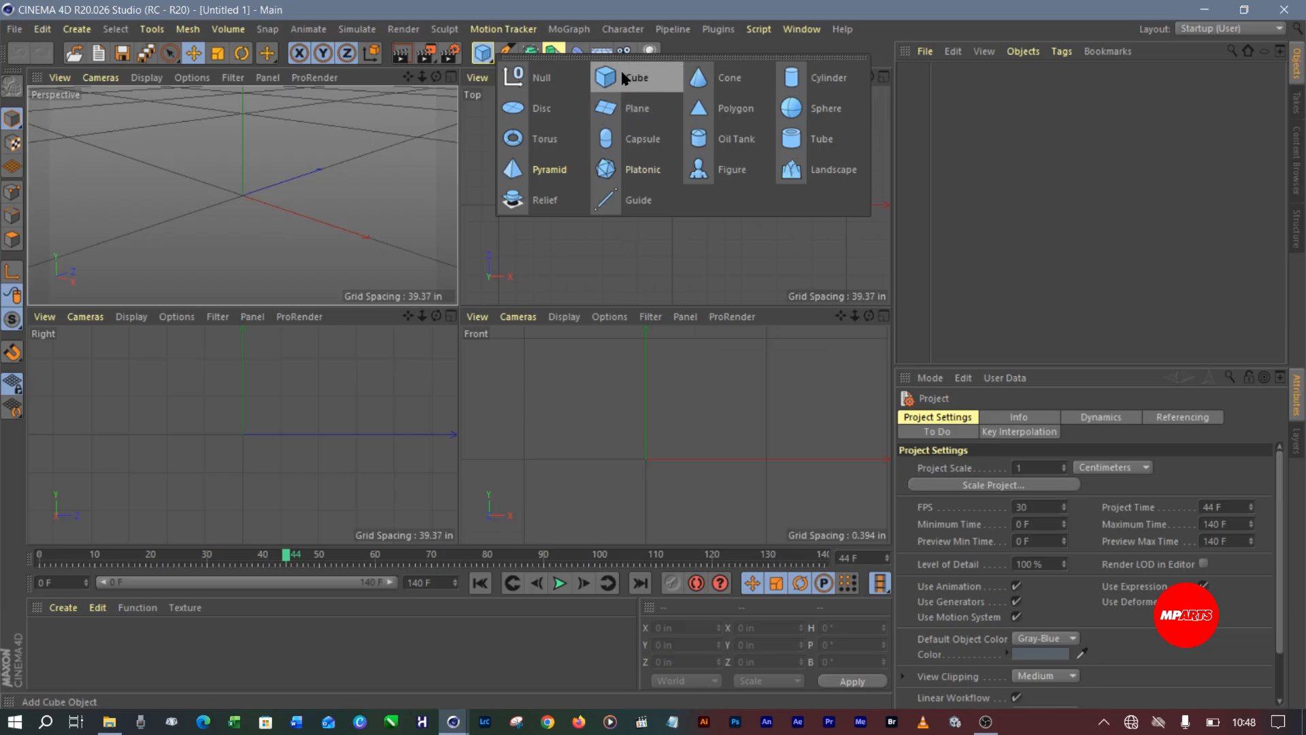
pyautogui.click(609, 176)
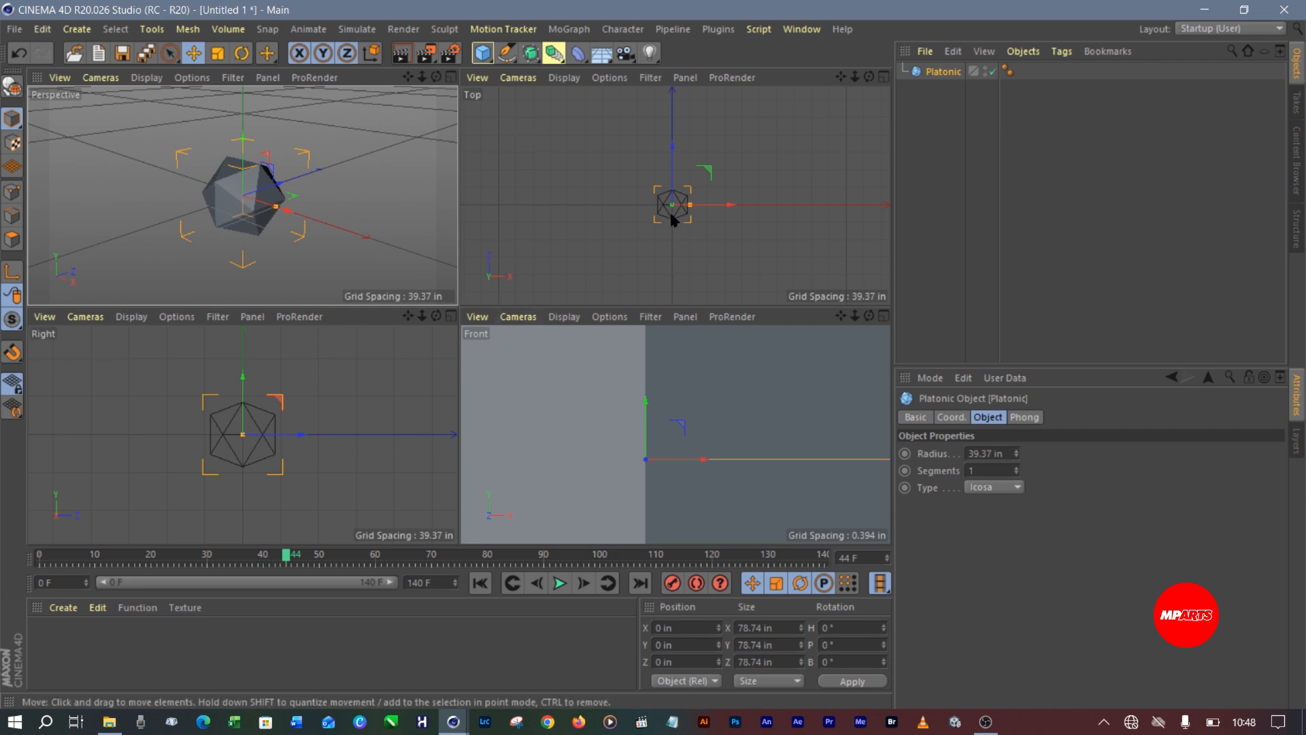
pyautogui.moveTo(855, 77)
pyautogui.mouseDown()
pyautogui.moveTo(803, 77)
pyautogui.moveTo(843, 77)
pyautogui.mouseUp()
pyautogui.scroll(5, 676, 196)
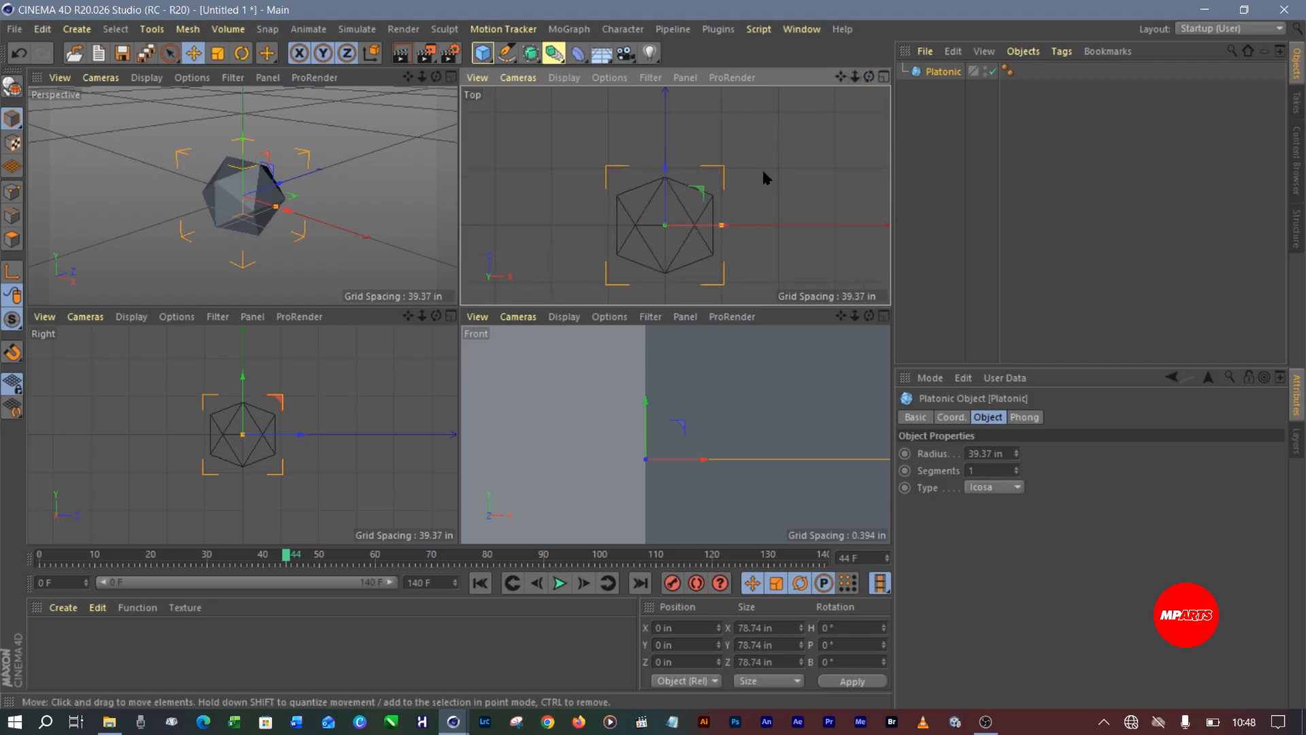
pyautogui.moveTo(840, 77); pyautogui.dragTo(818, 95)
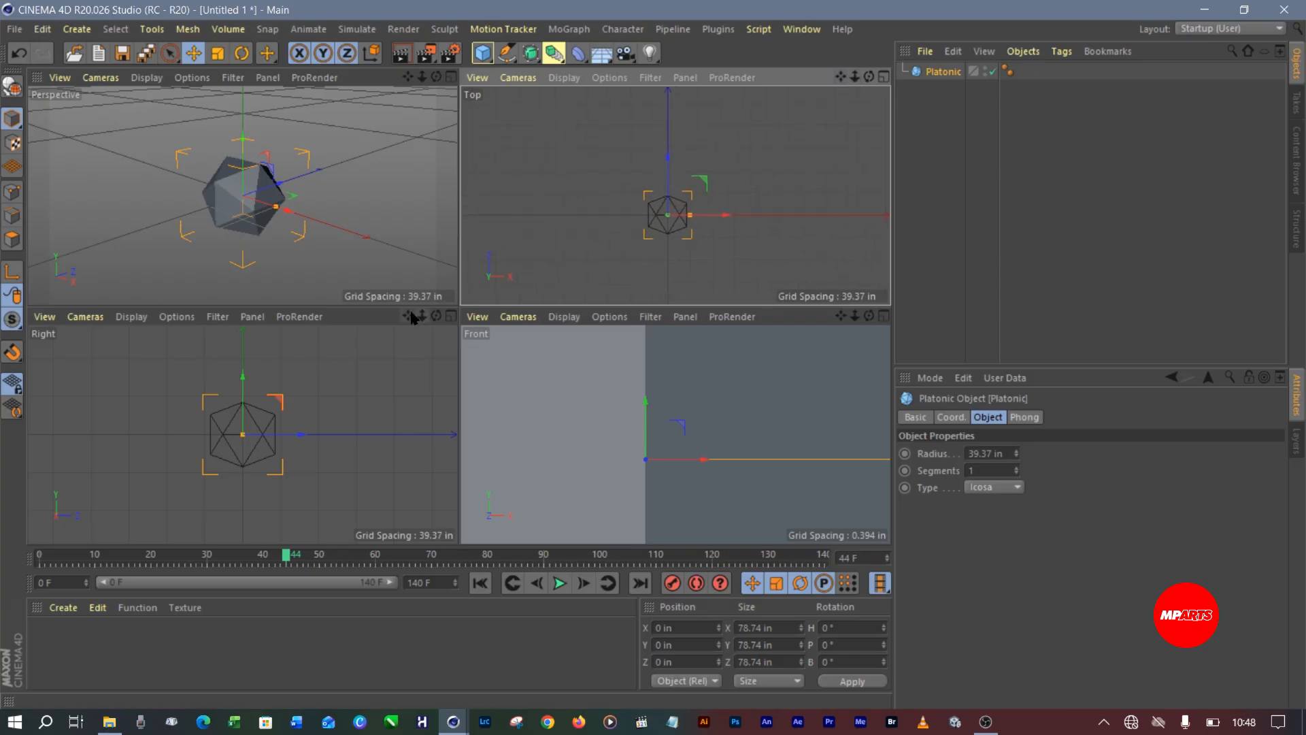
pyautogui.moveTo(406, 315); pyautogui.dragTo(413, 313)
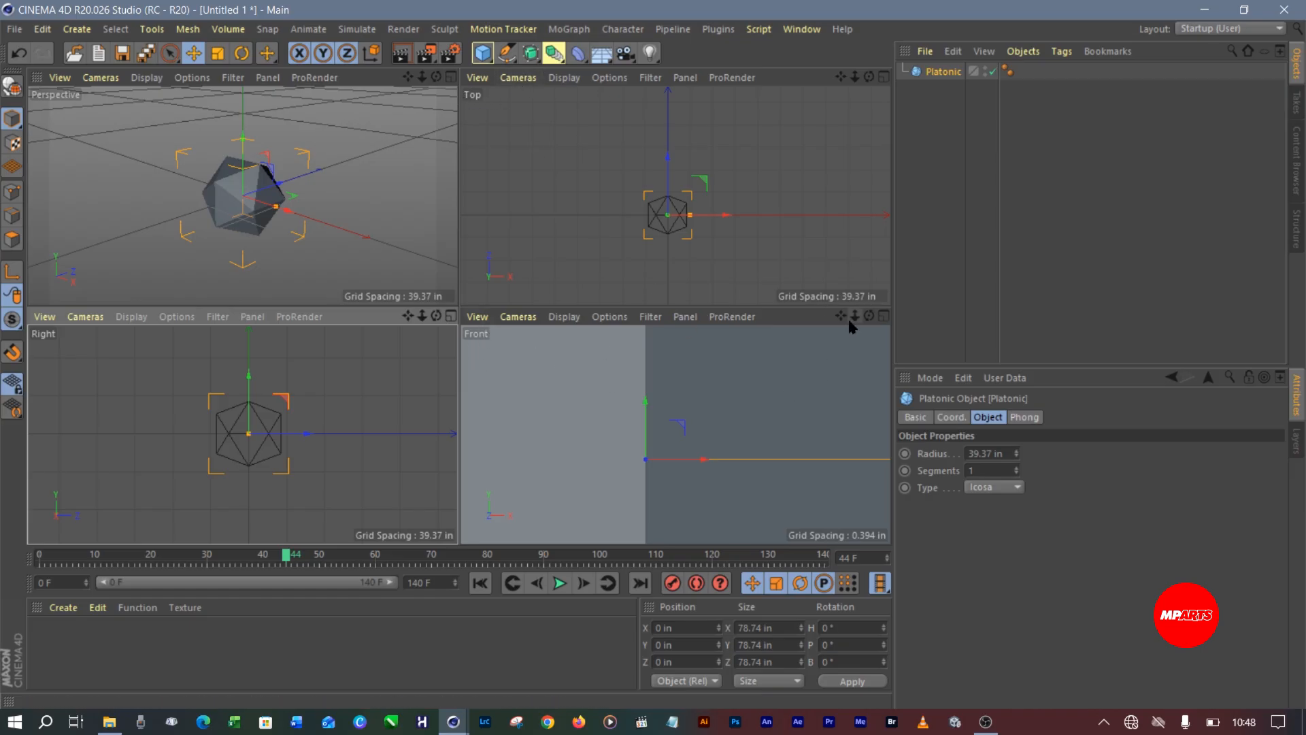
pyautogui.moveTo(854, 315); pyautogui.dragTo(848, 300)
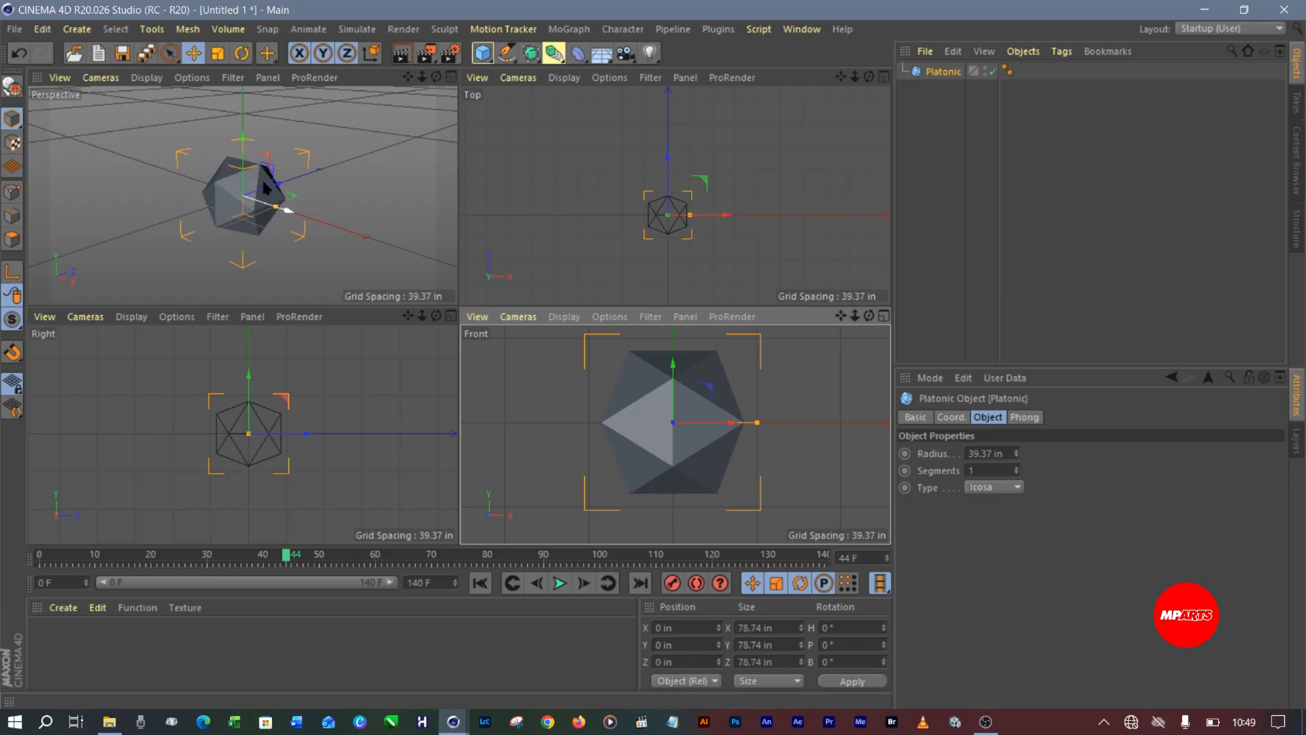
pyautogui.moveTo(436, 78); pyautogui.dragTo(408, 78)
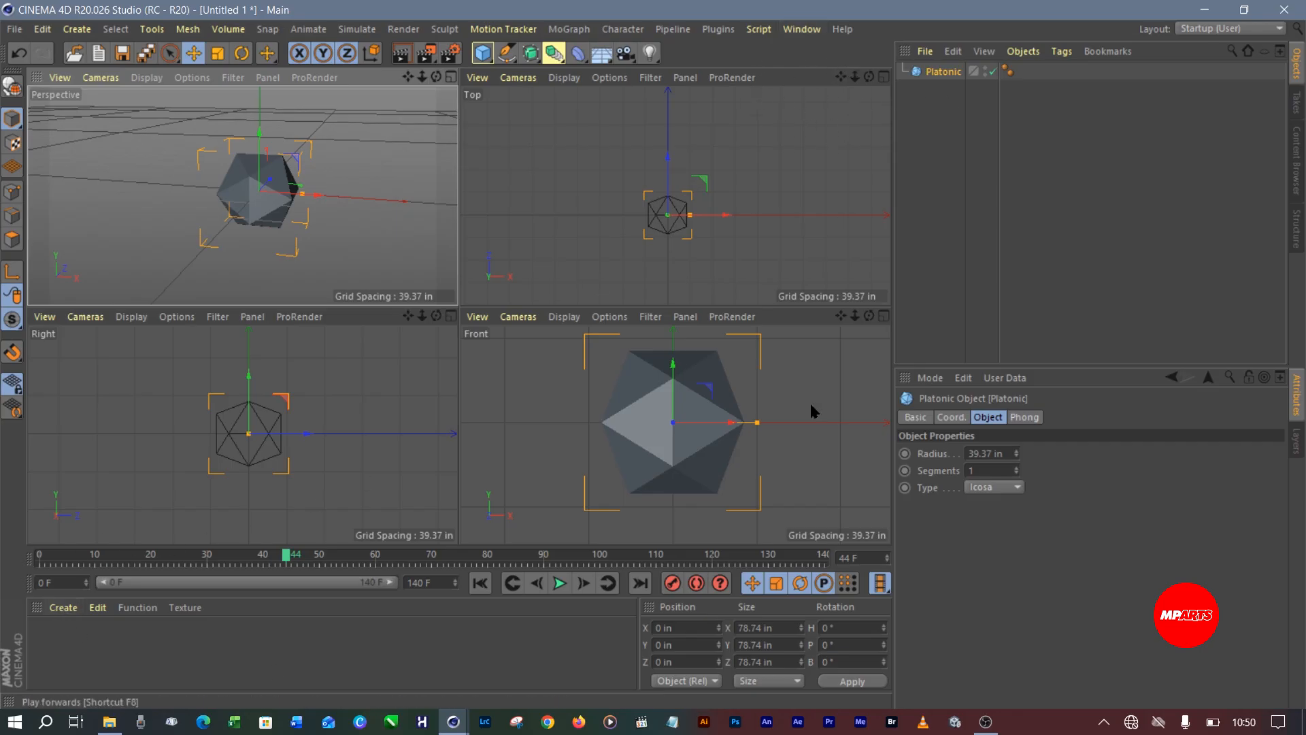
# Create a Banji shader material and apply it to the Platonic object
pyautogui.click(802, 28)
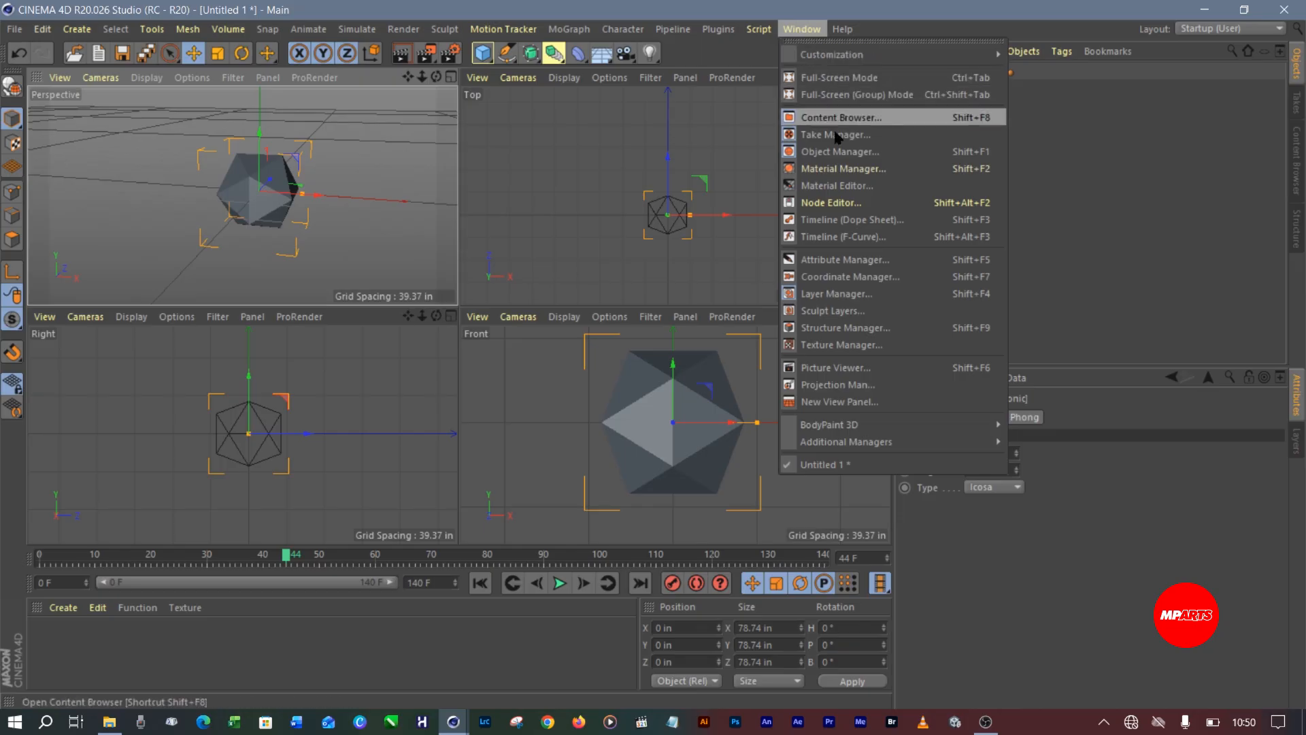
pyautogui.click(849, 173)
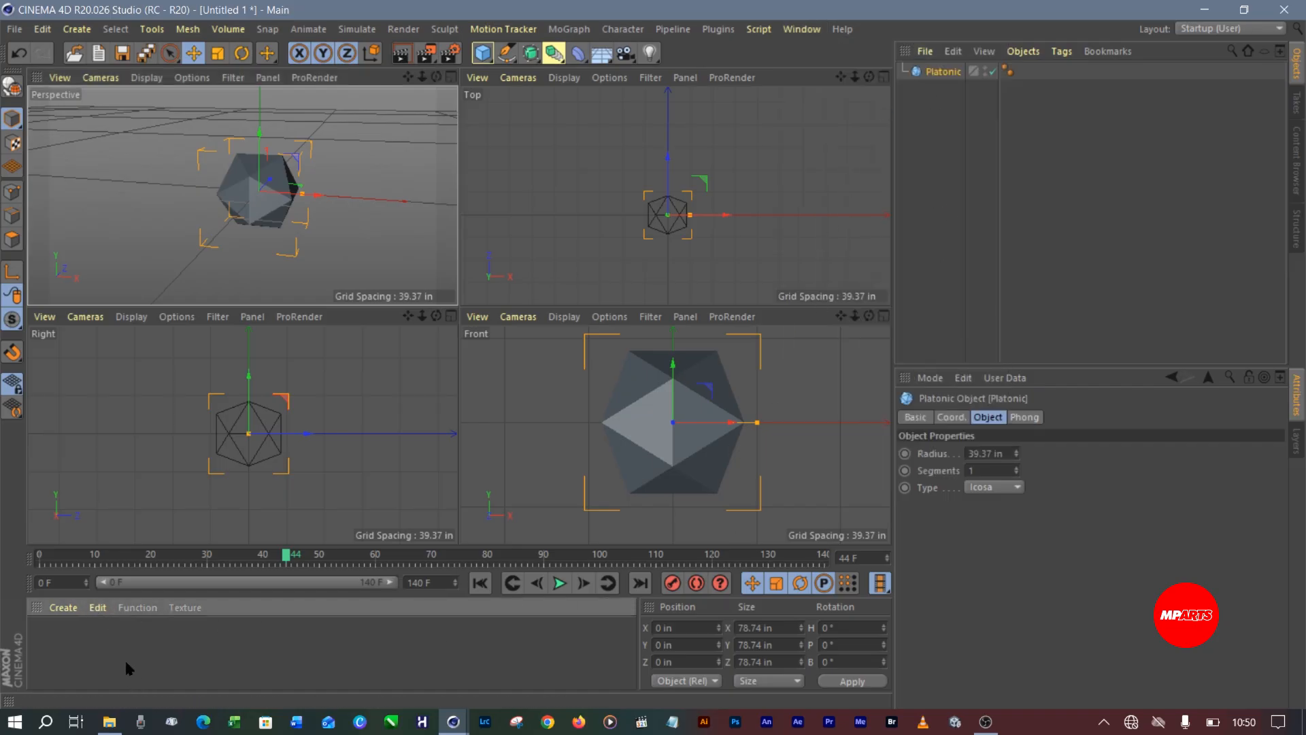
pyautogui.click(61, 612)
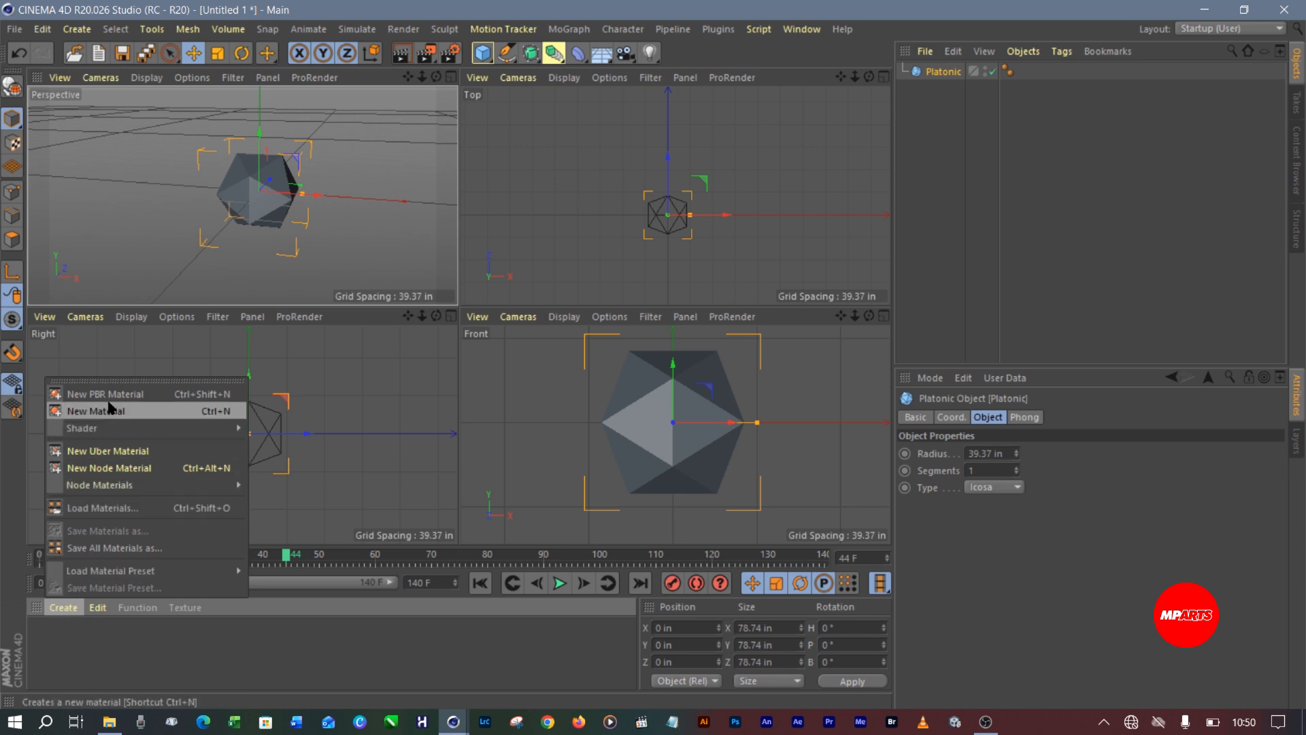
pyautogui.moveTo(107, 433)
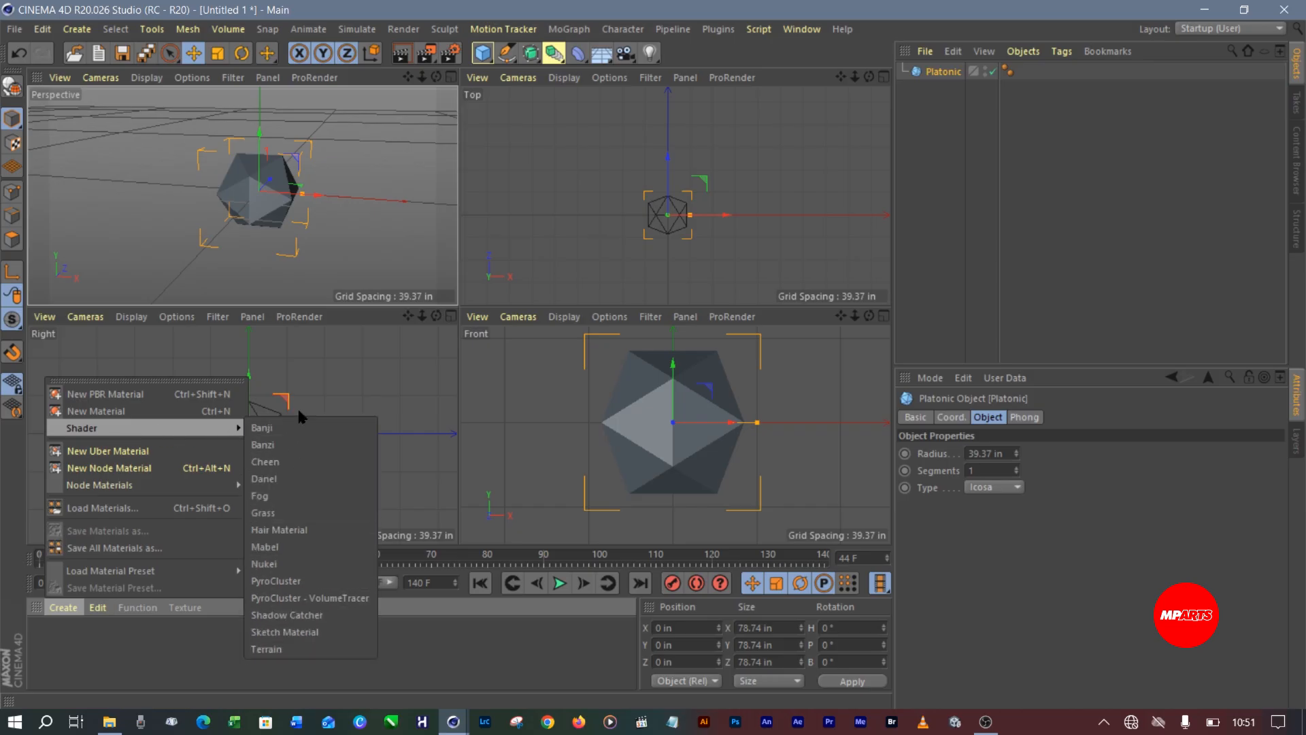
pyautogui.moveTo(136, 485)
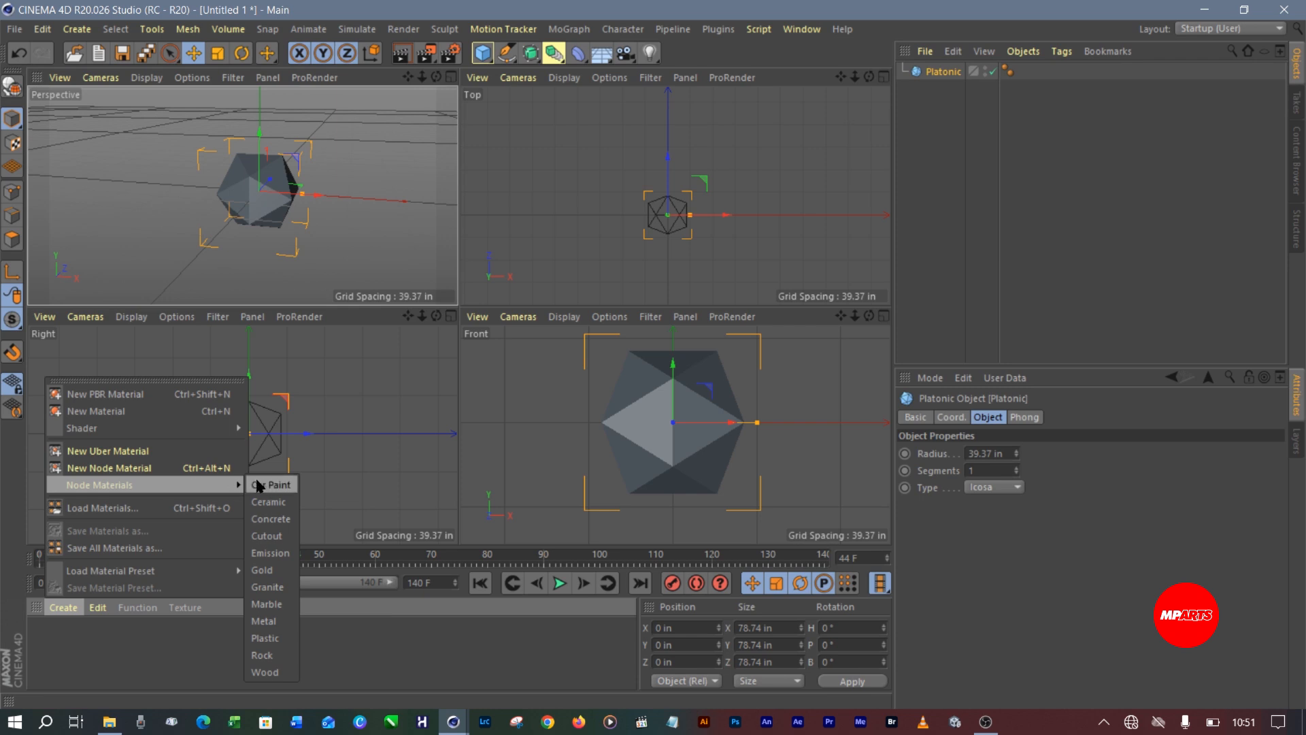
pyautogui.moveTo(185, 607)
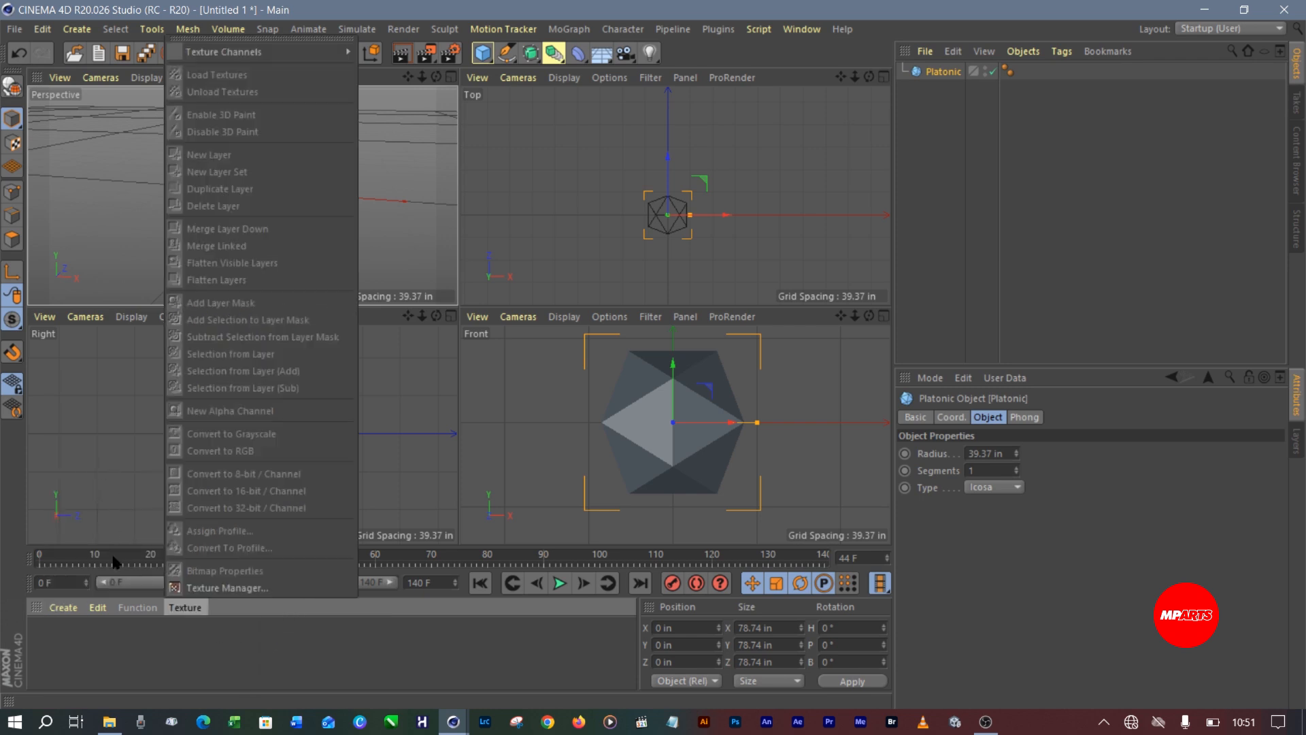
pyautogui.moveTo(56, 608)
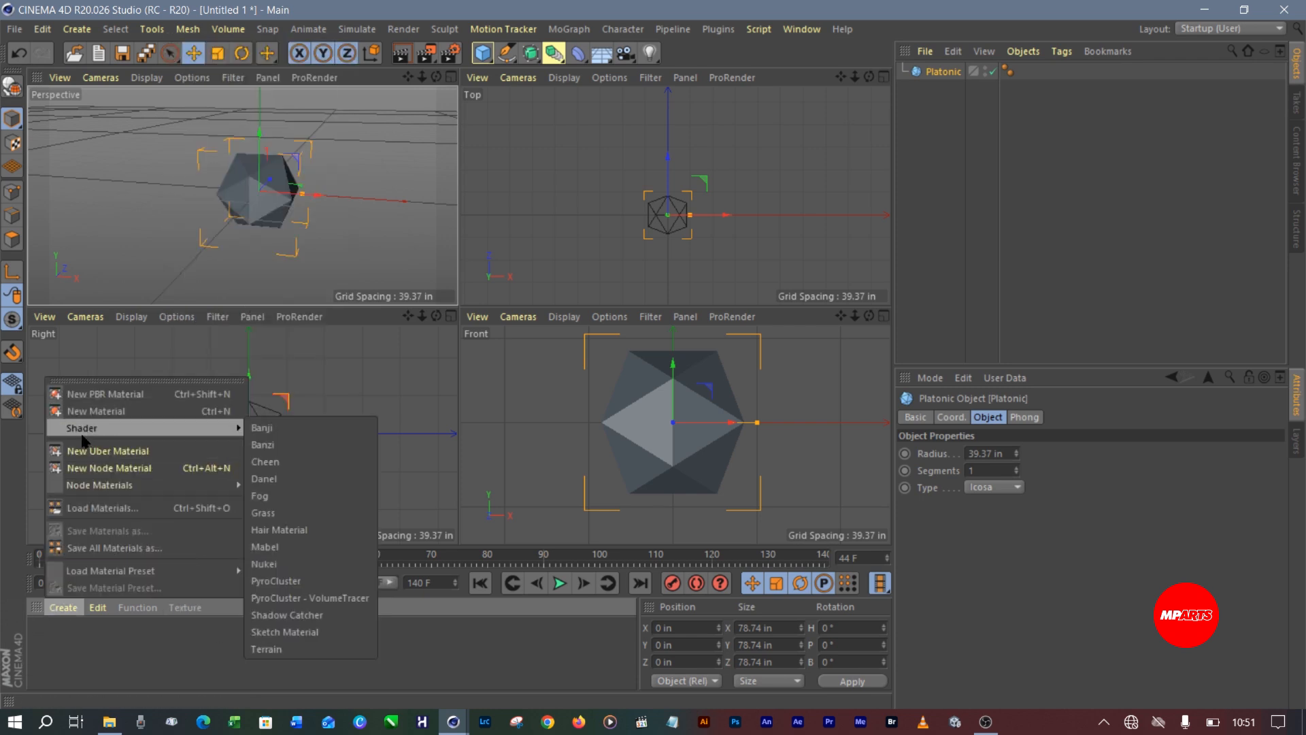
pyautogui.click(270, 428)
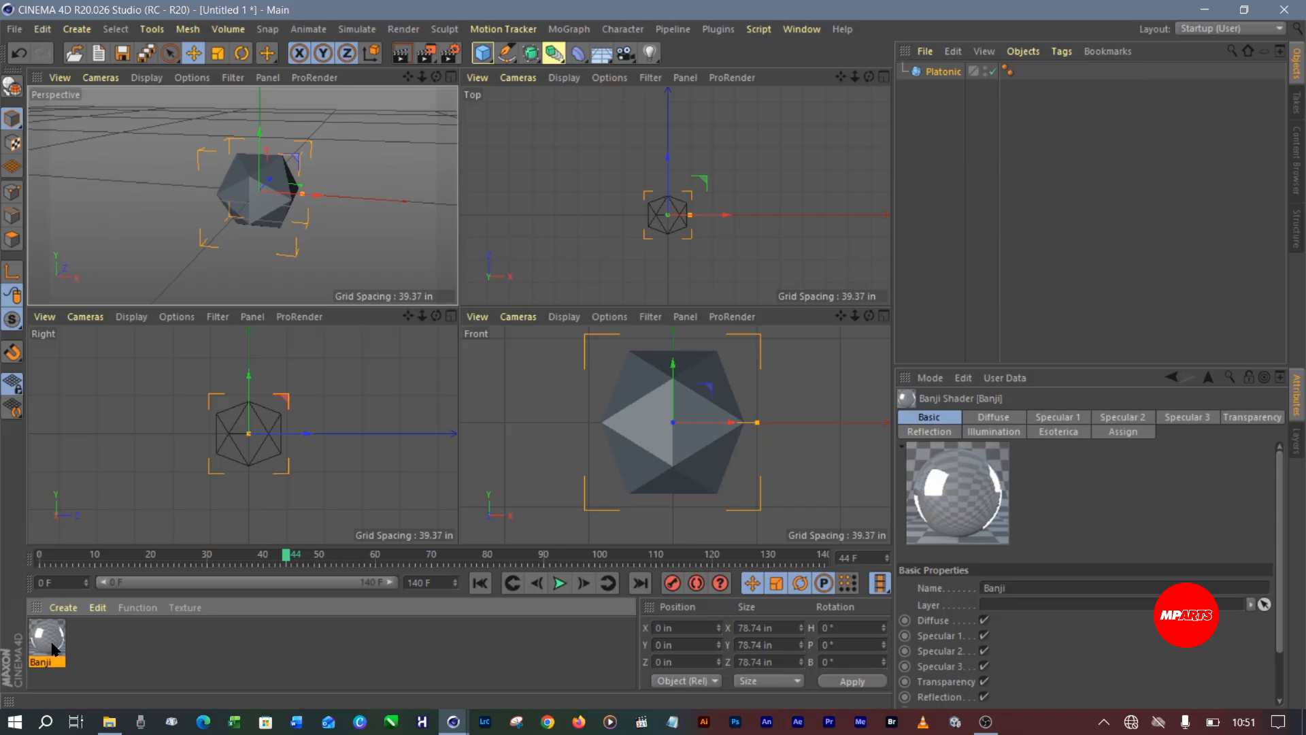
pyautogui.moveTo(49, 648)
pyautogui.mouseDown()
pyautogui.moveTo(186, 422)
pyautogui.moveTo(267, 208)
pyautogui.mouseUp()
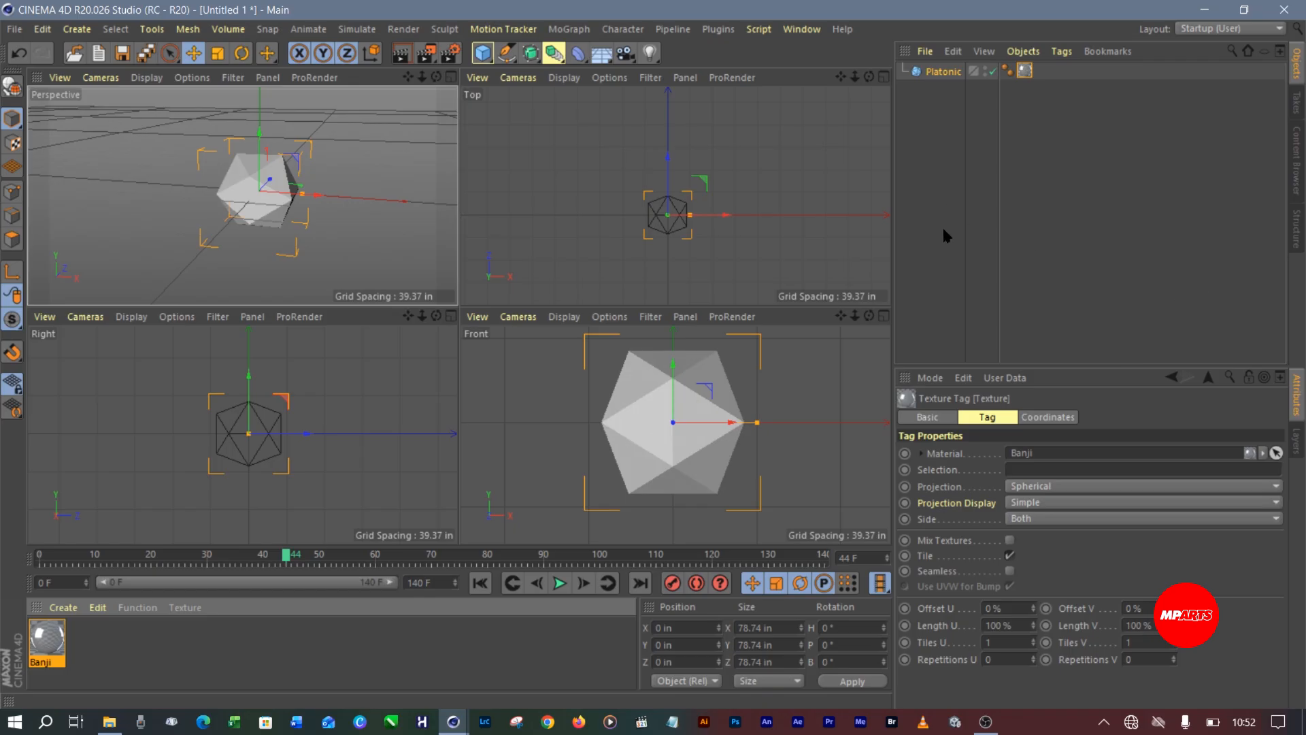
# Examine the Platonic object's coordinates, its object properties and the available solid types
pyautogui.click(938, 91)
pyautogui.click(942, 72)
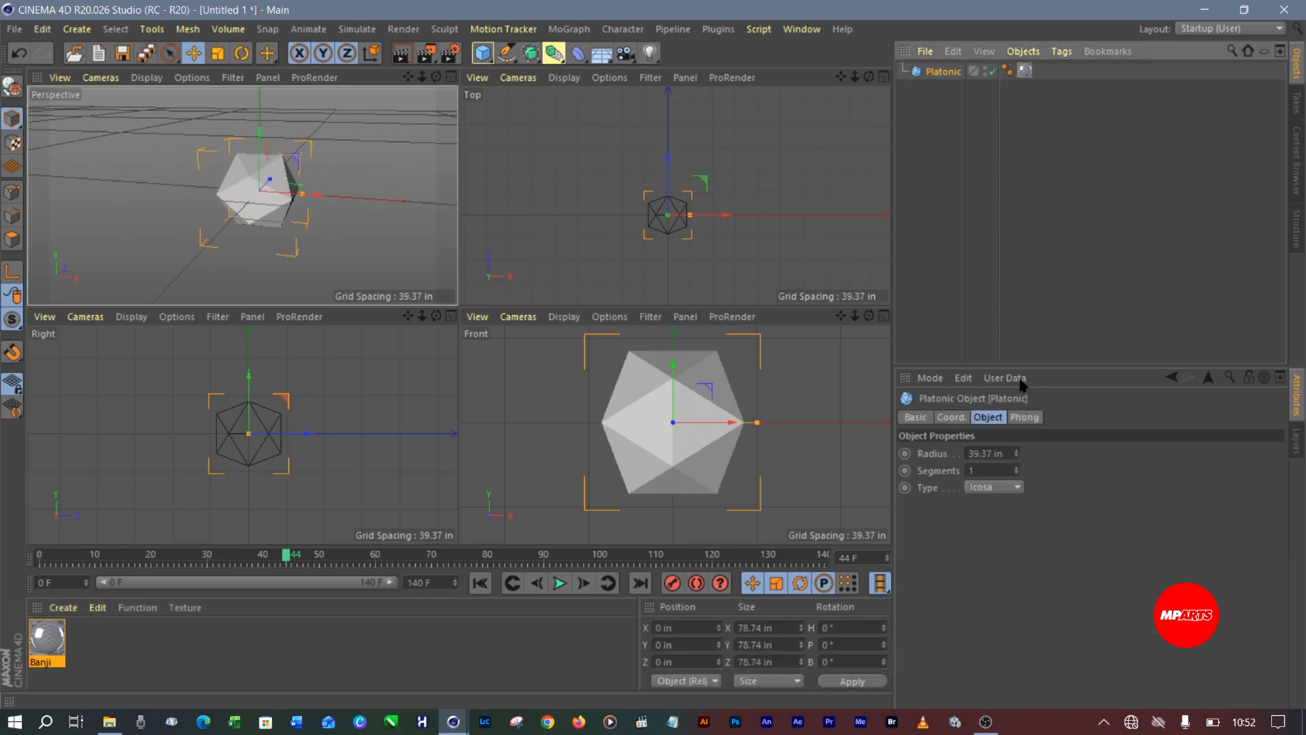
pyautogui.click(953, 418)
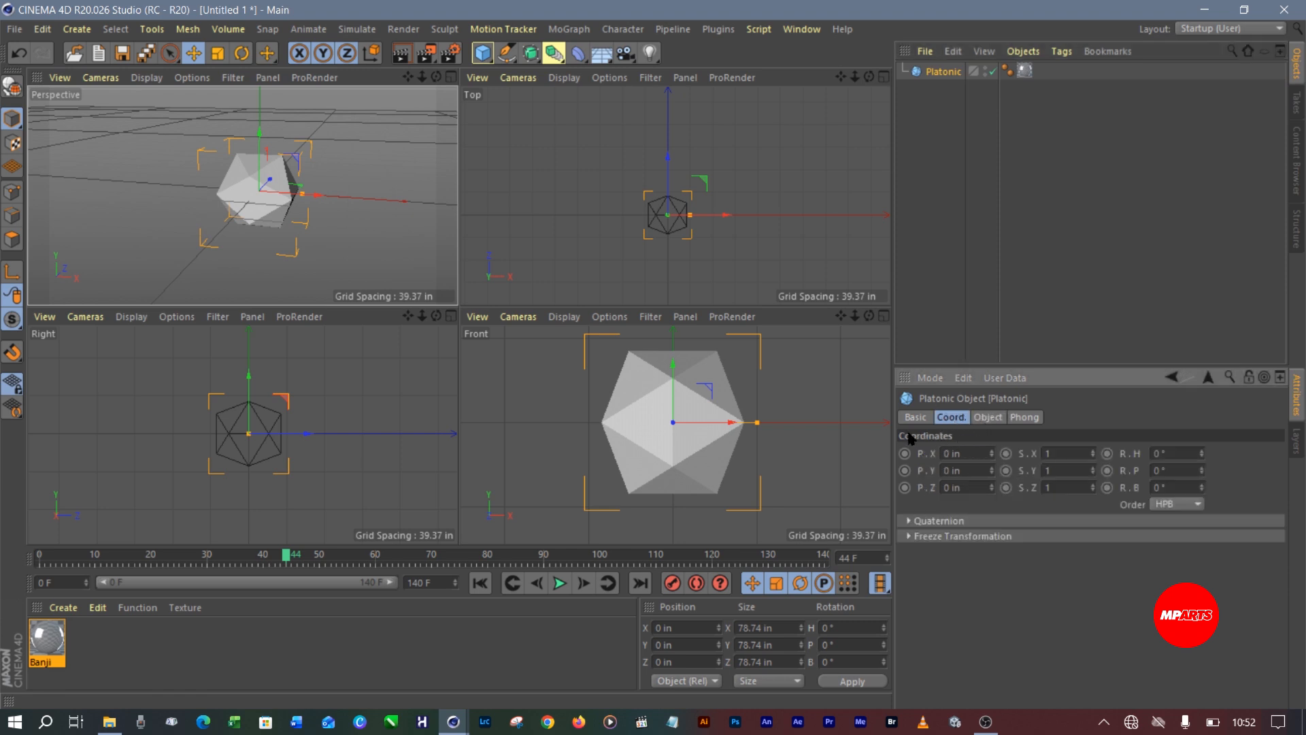
pyautogui.click(988, 418)
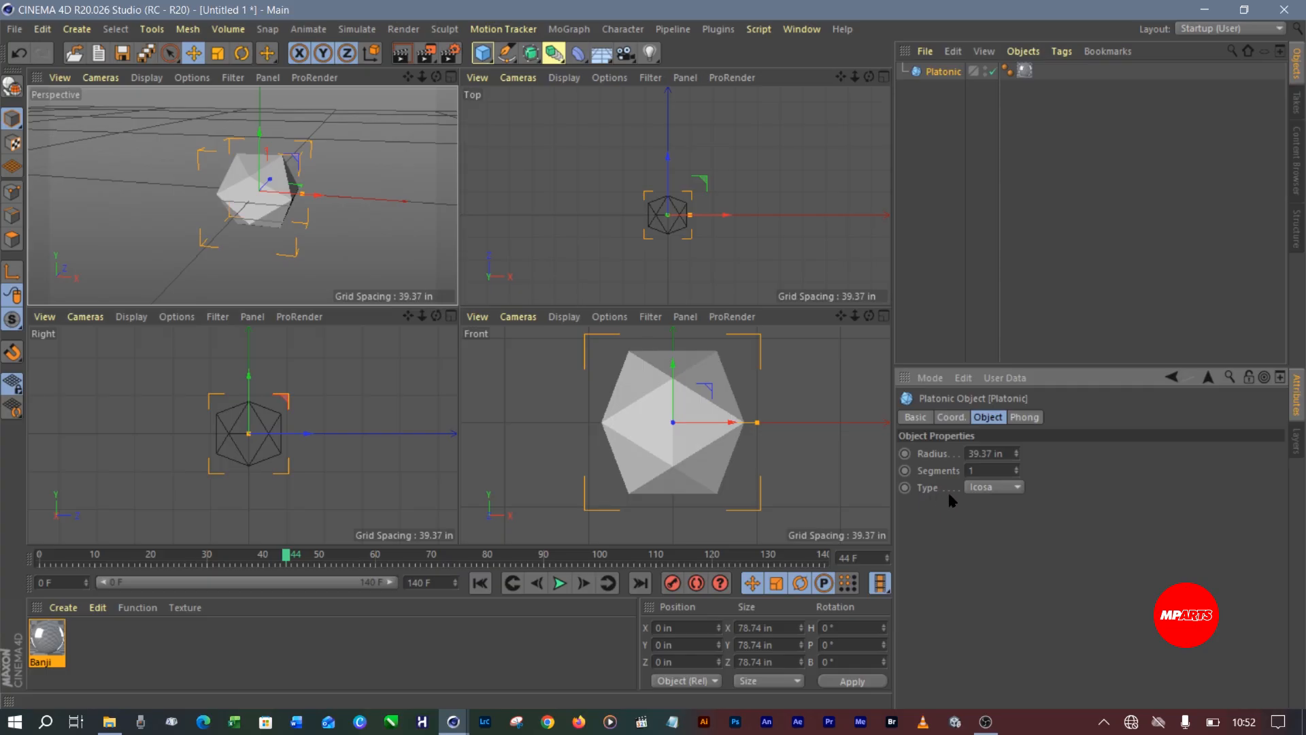
pyautogui.click(1005, 488)
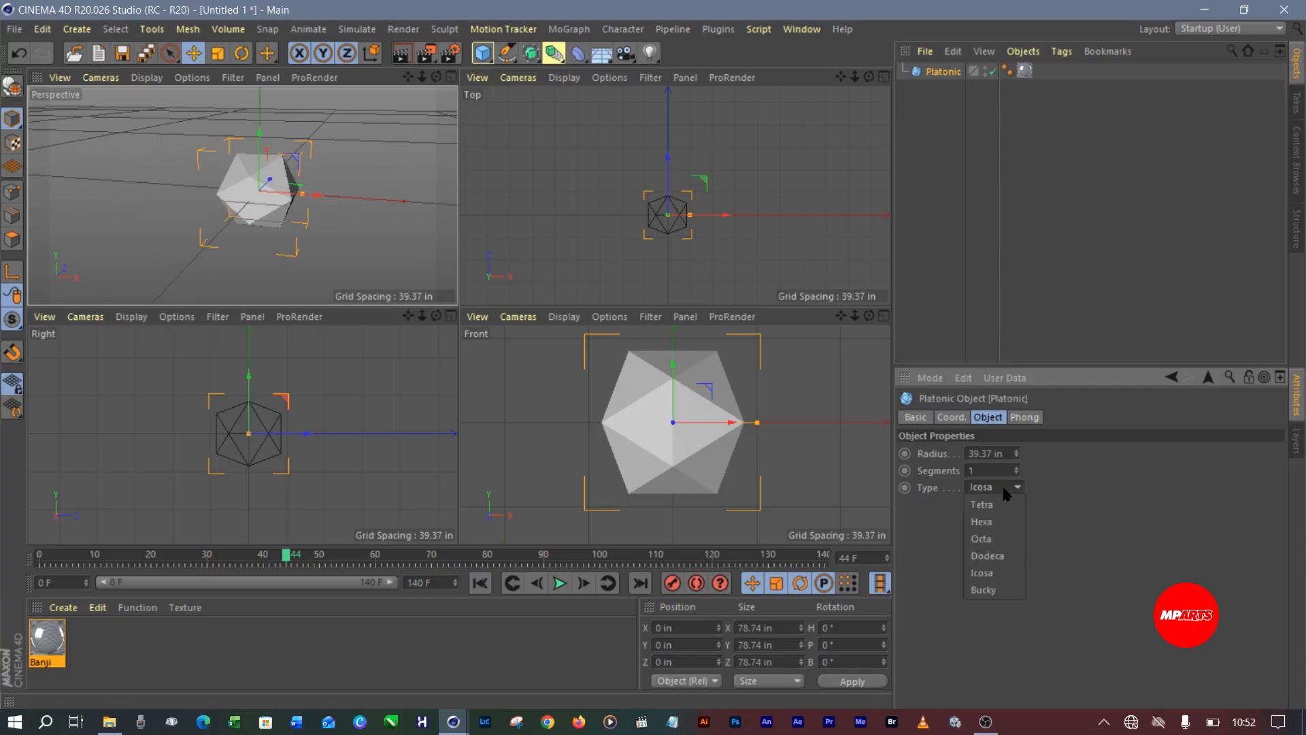
pyautogui.click(1119, 501)
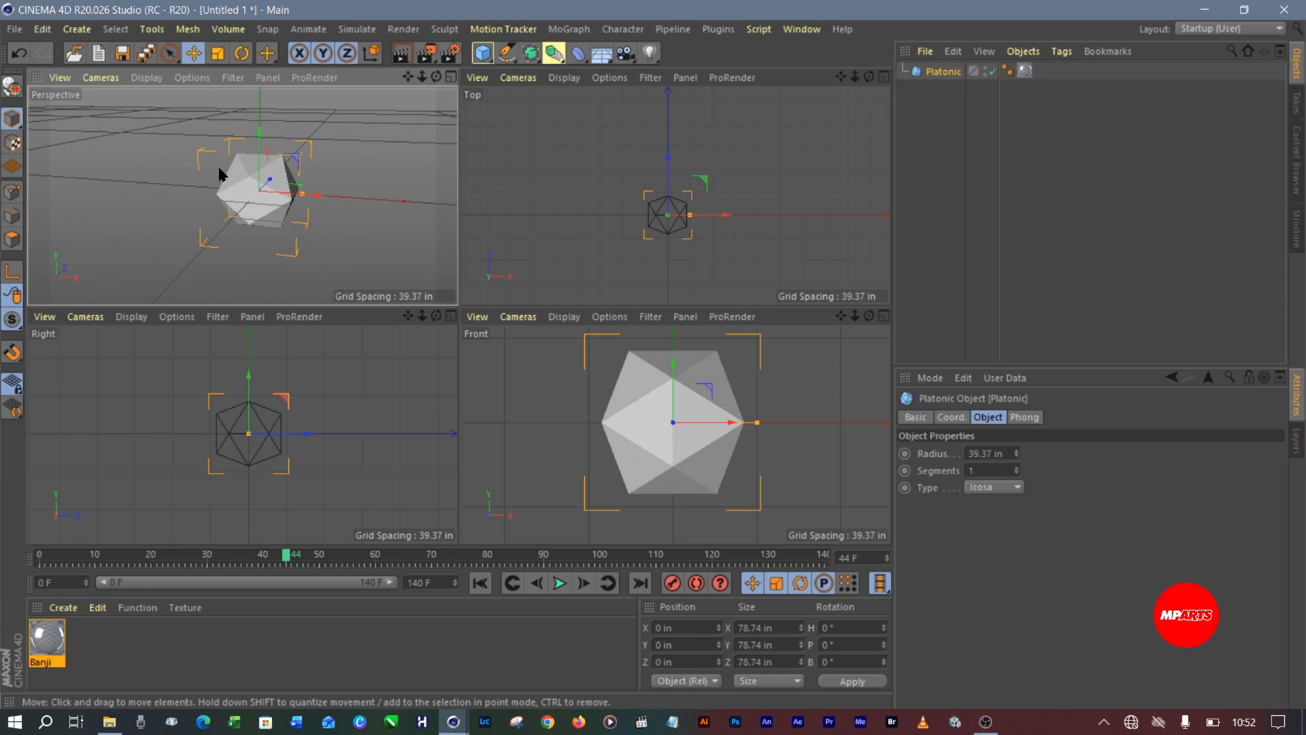
# Render the perspective view to preview the Banji material on the Platonic object
pyautogui.click(403, 58)
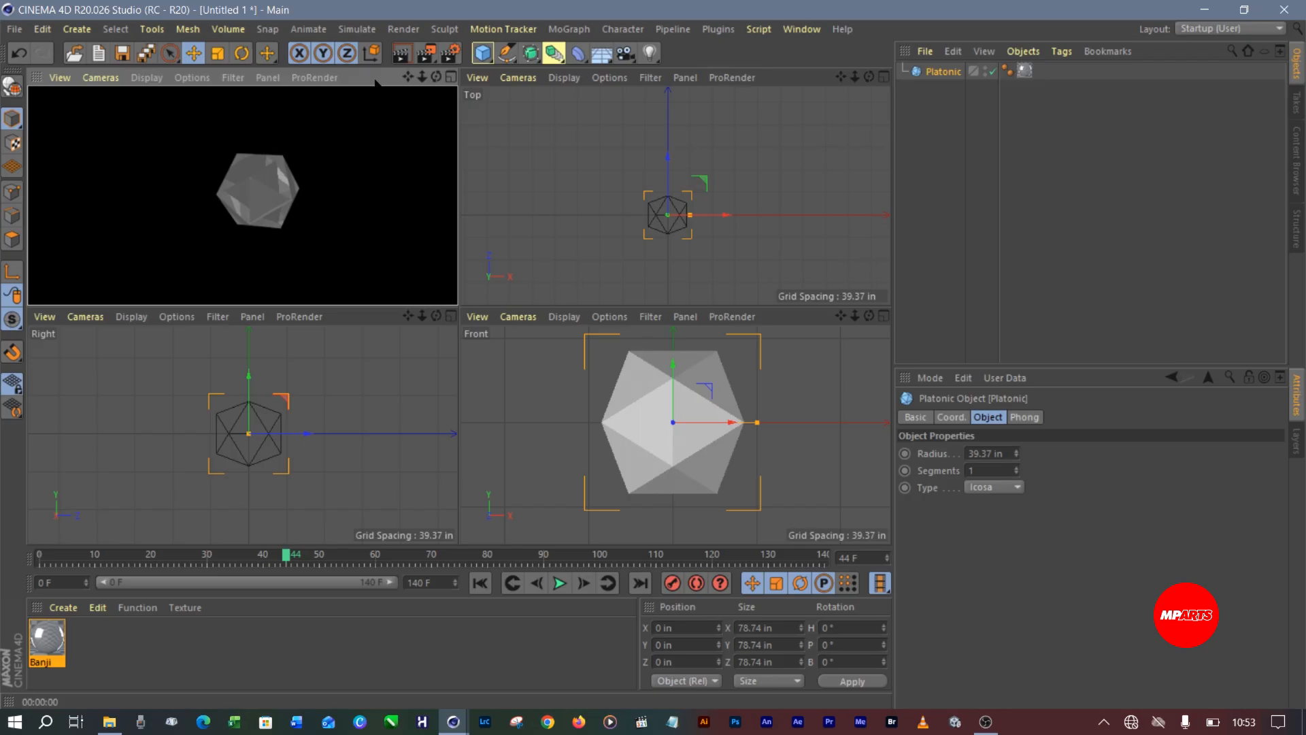
pyautogui.click(280, 191)
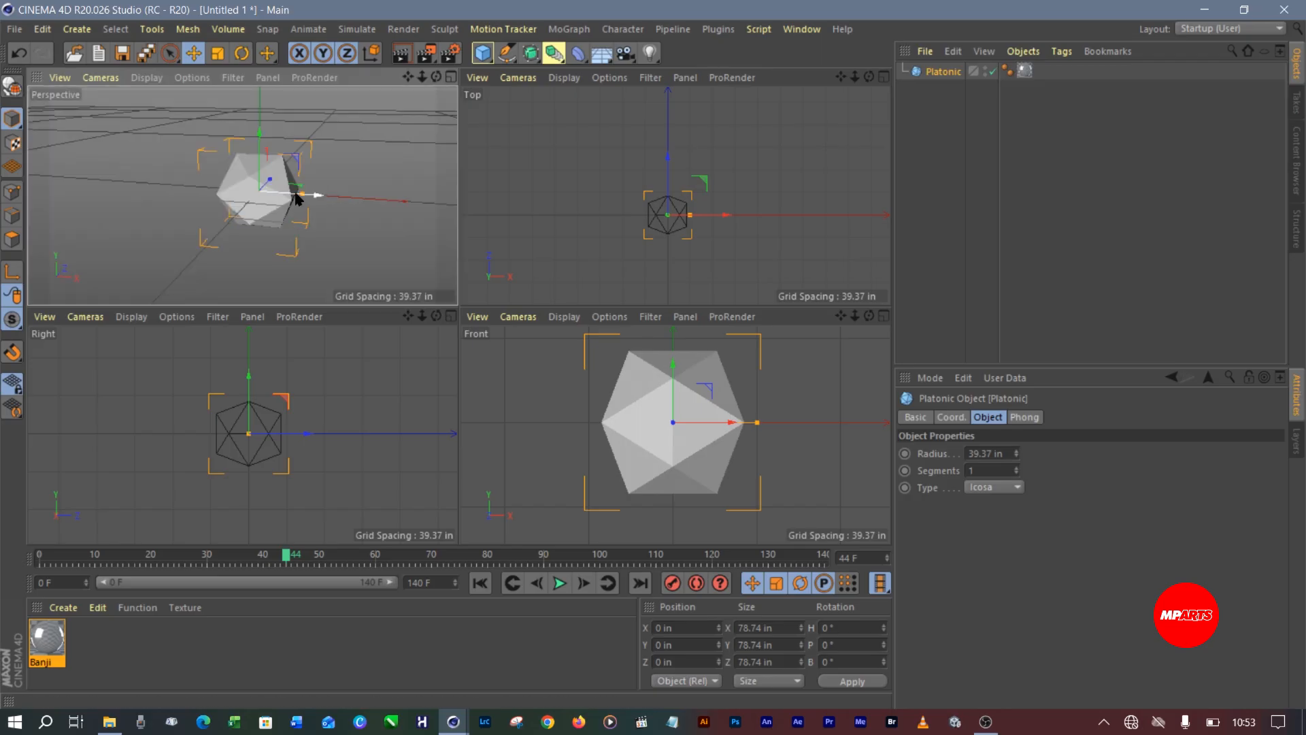
pyautogui.click(401, 53)
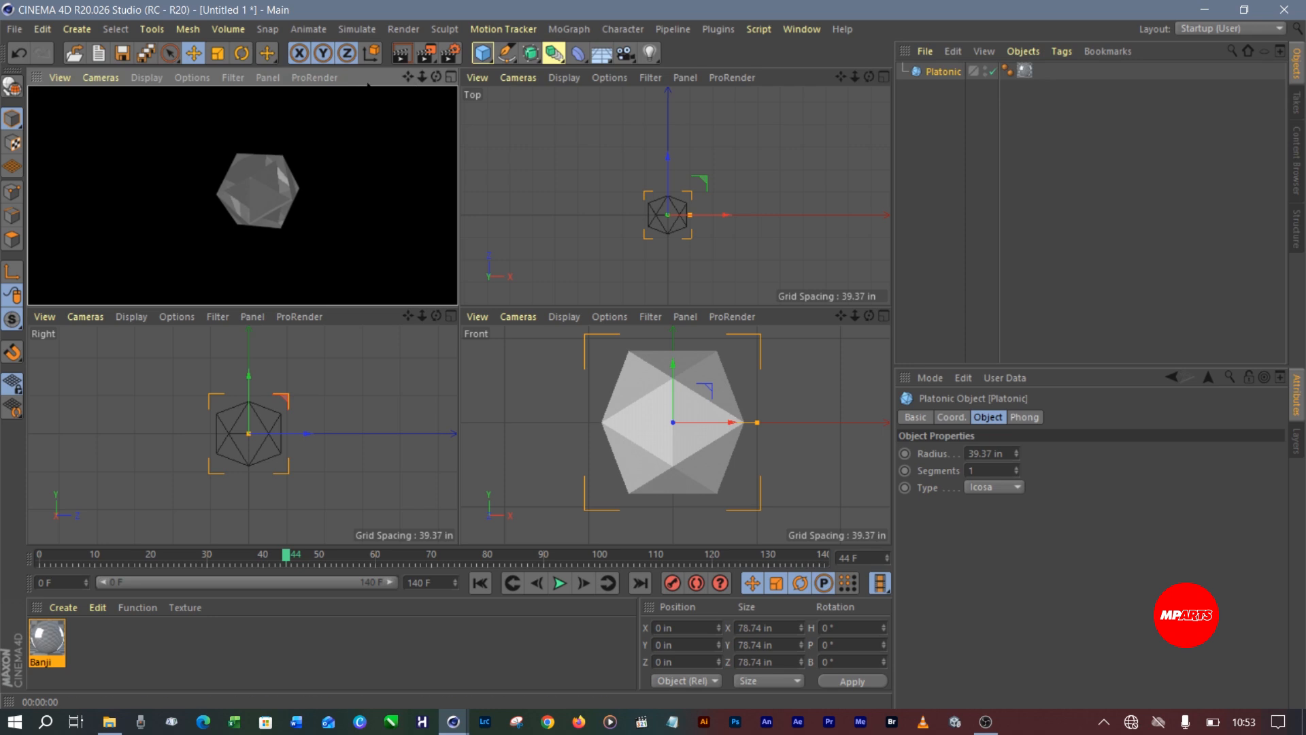
# Inspect the Platonic object enlarged in the perspective, right and front views, ending in the four-view layout
pyautogui.click(451, 77)
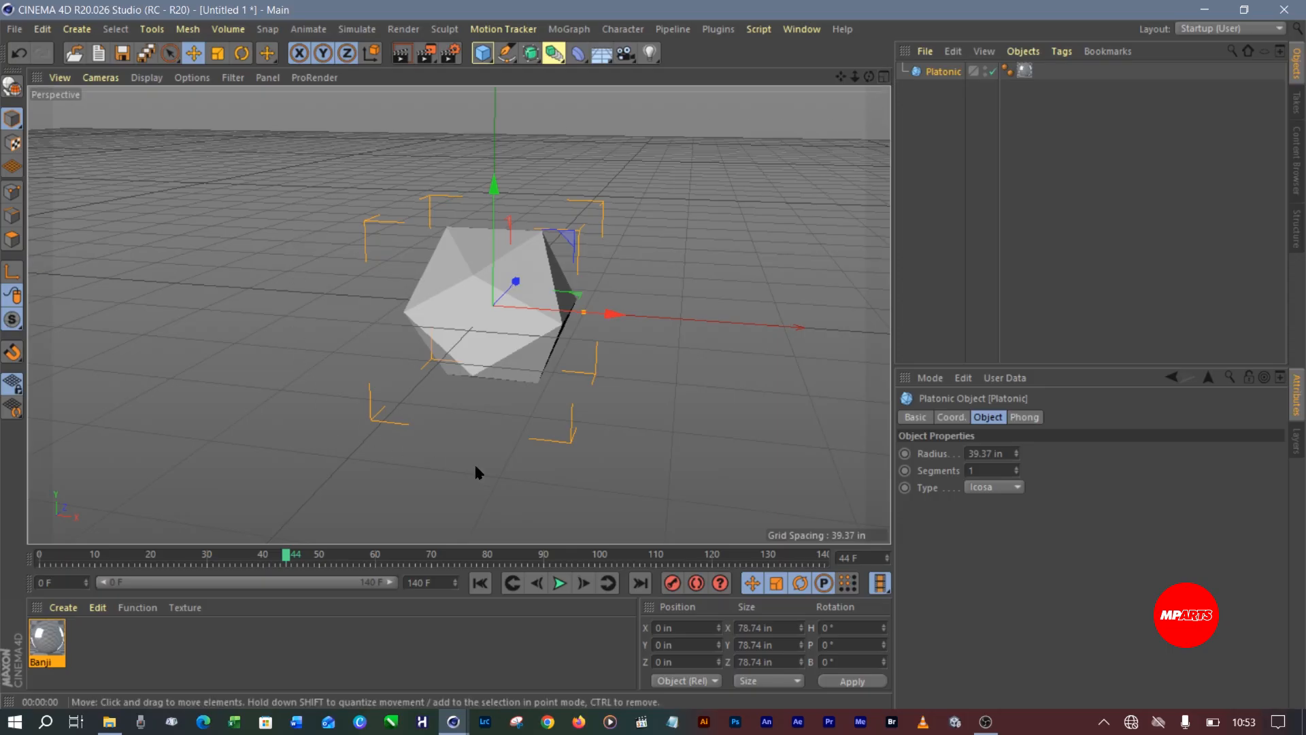
pyautogui.click(883, 77)
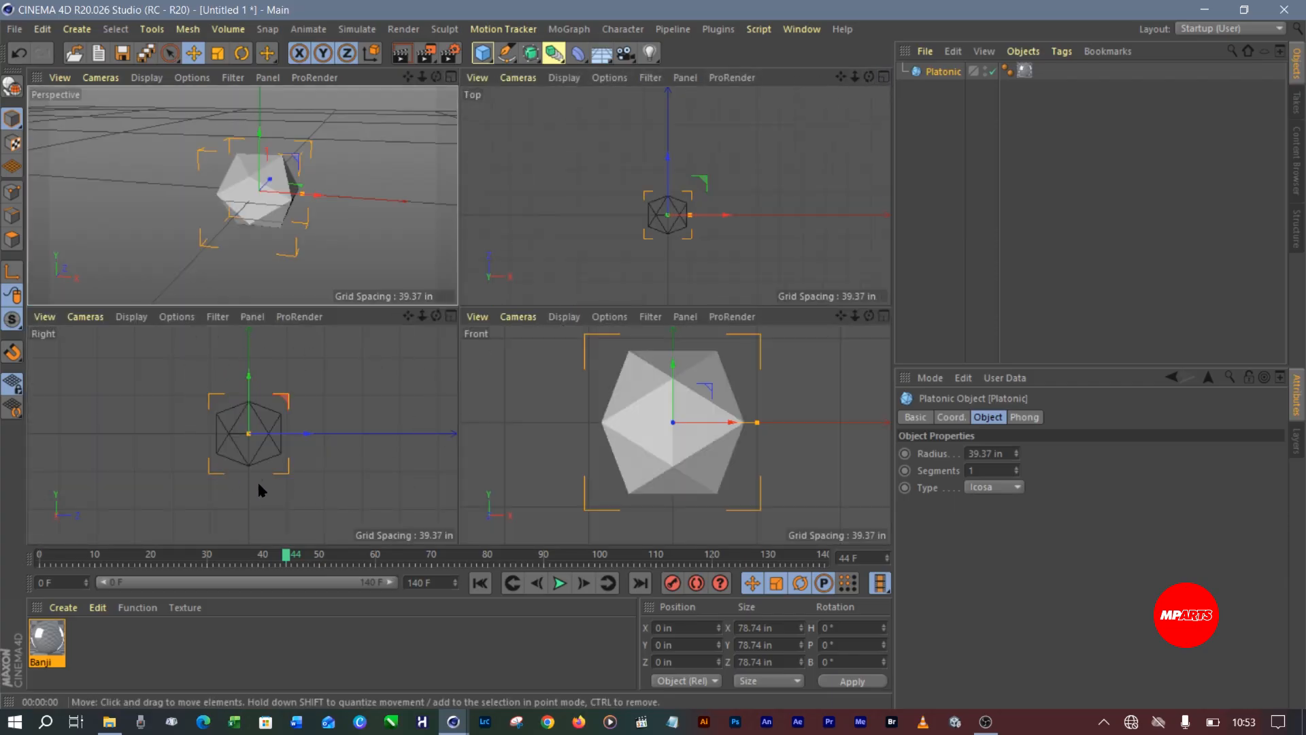
pyautogui.click(451, 317)
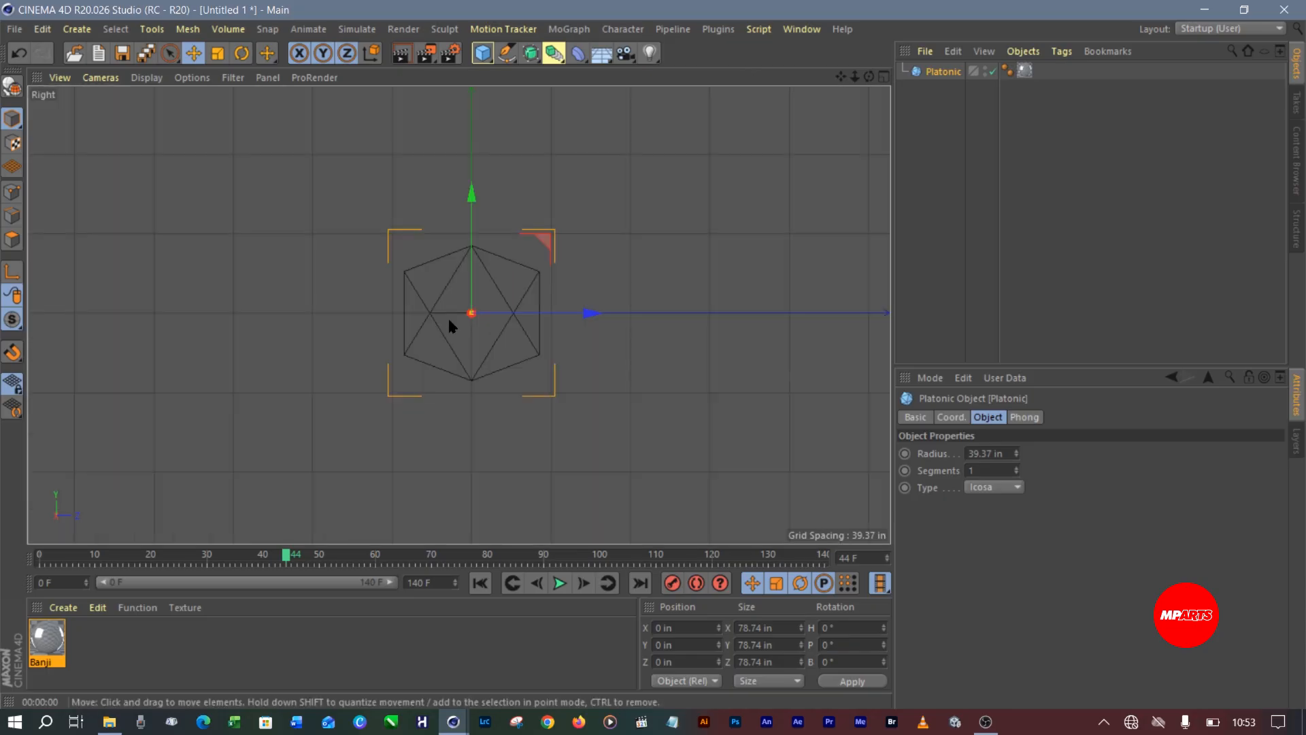
pyautogui.click(884, 77)
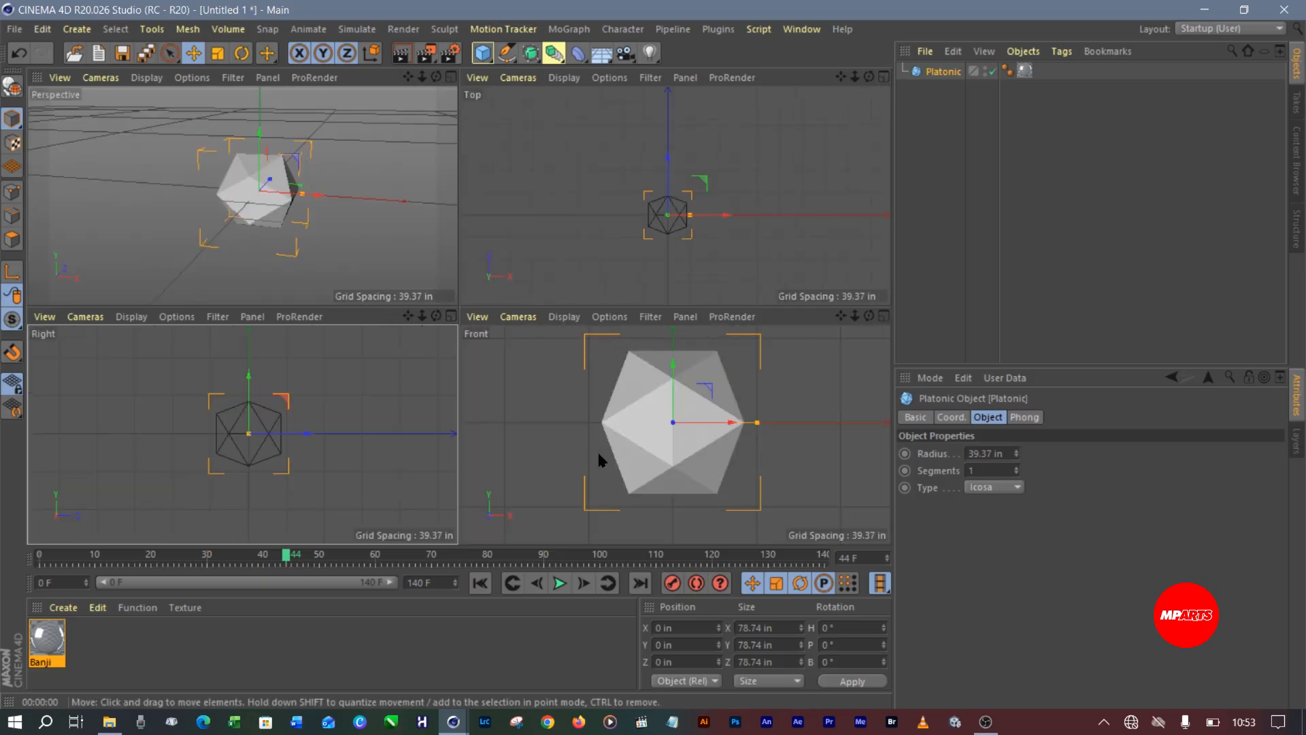
pyautogui.click(884, 316)
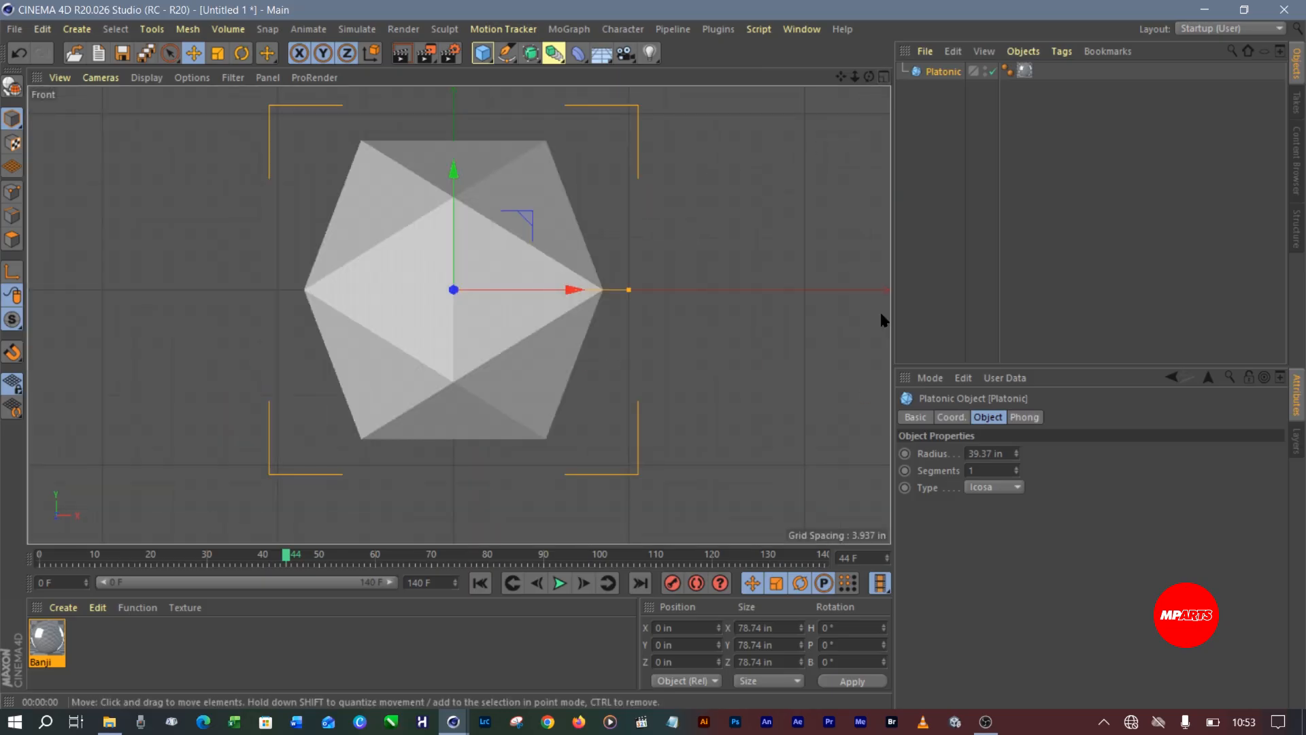
pyautogui.click(883, 77)
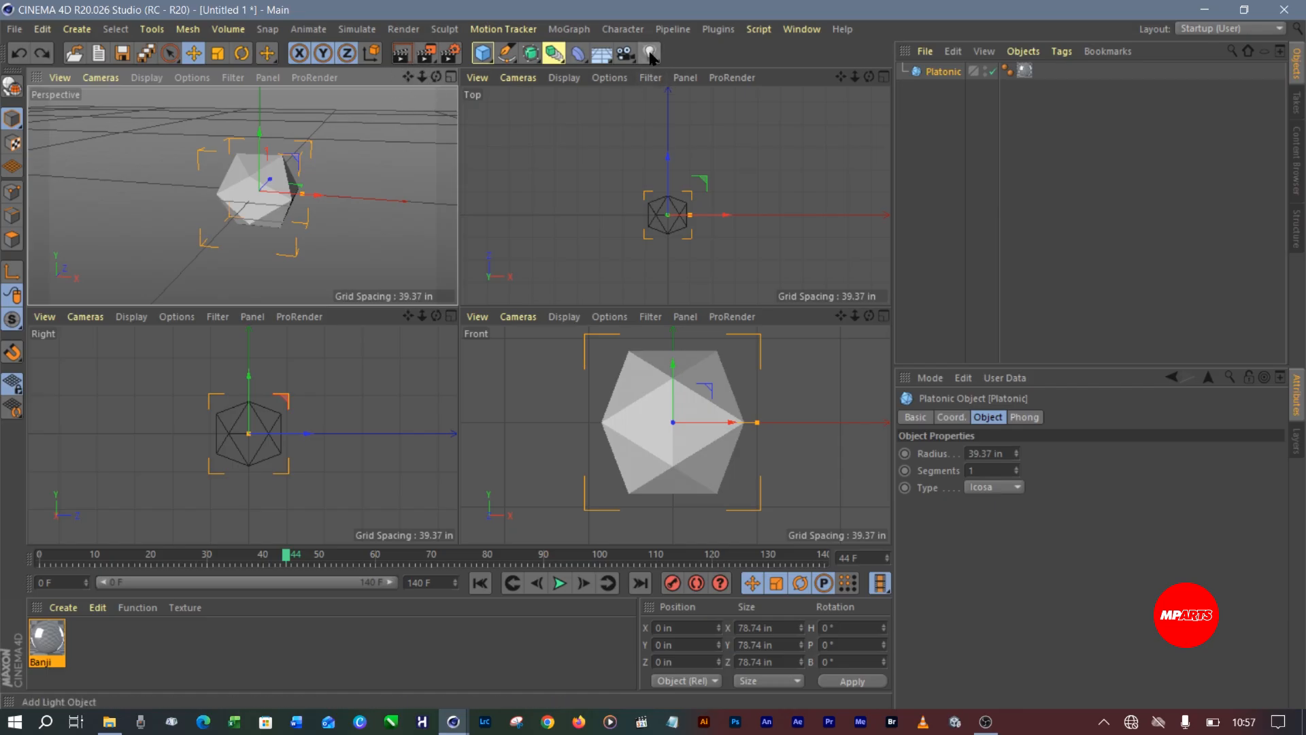
# Add a light at the scene's origin and render the perspective view to preview its effect
pyautogui.click(651, 54)
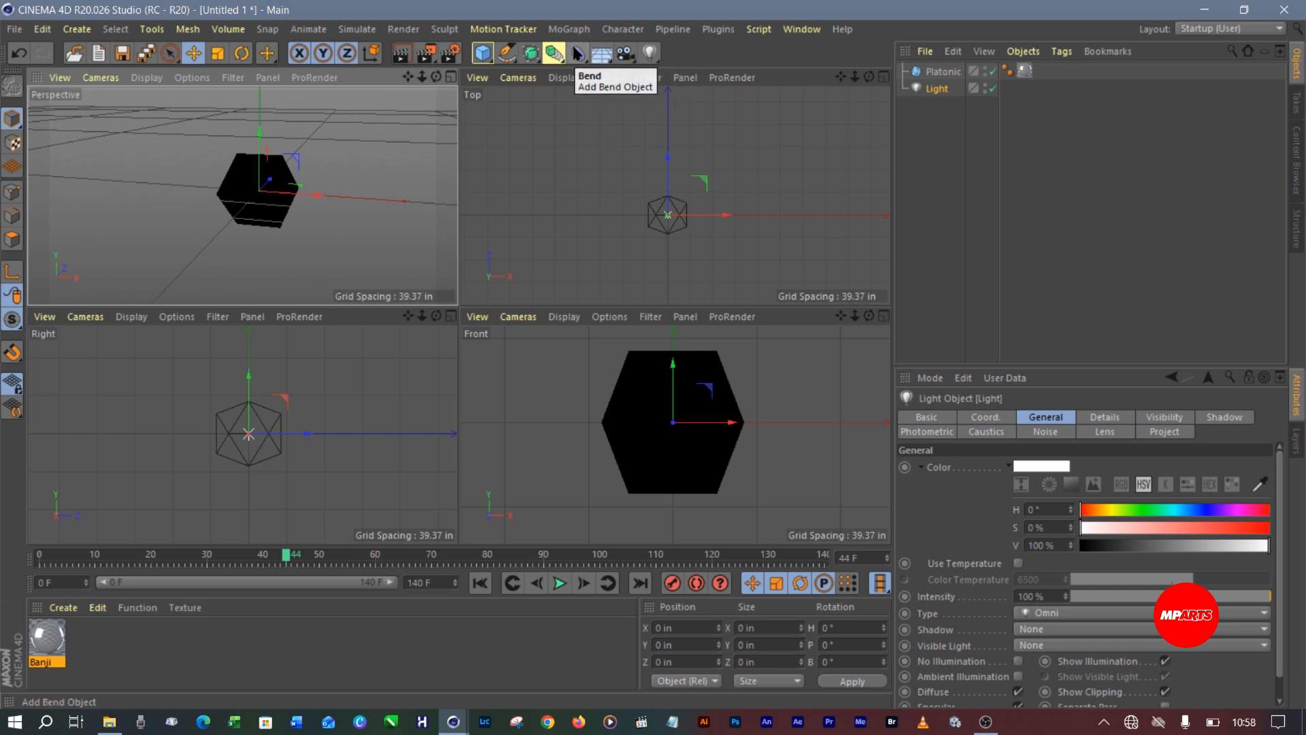
pyautogui.click(492, 58)
pyautogui.click(402, 54)
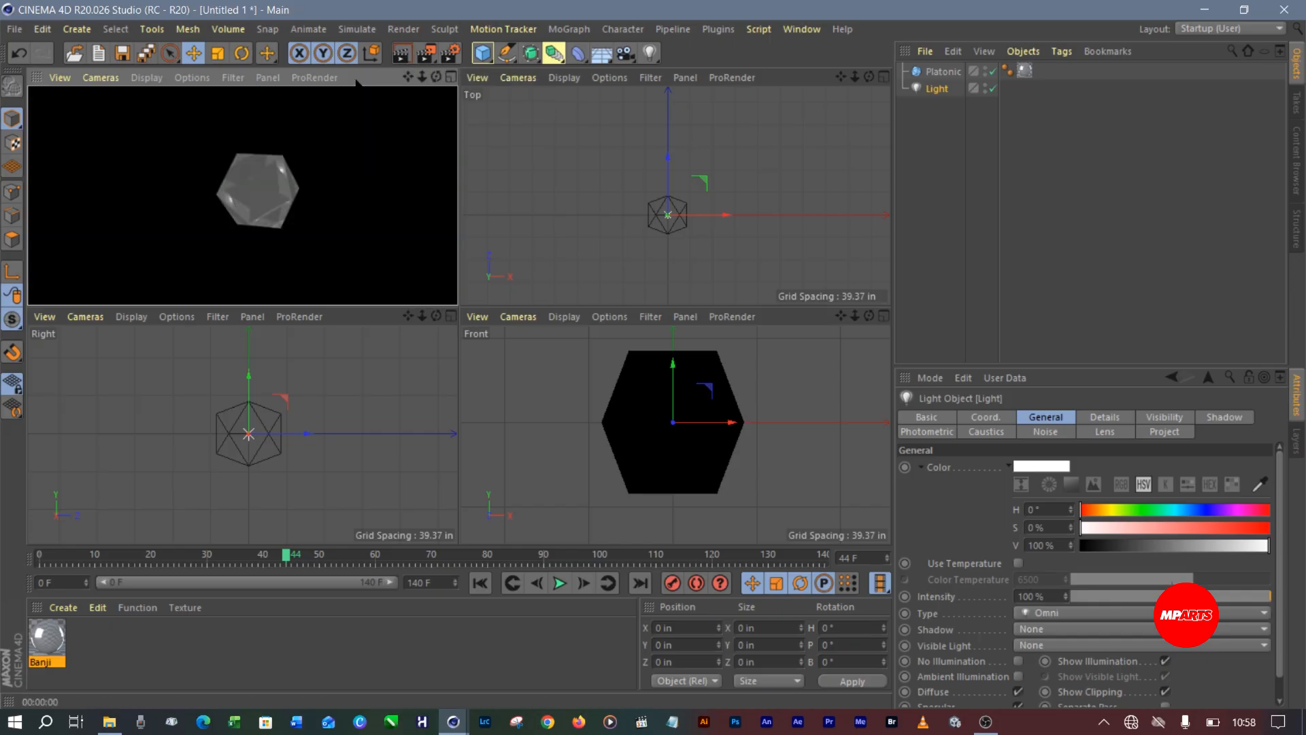
# Add a second light to the scene and dismiss the OneDrive sync notification
pyautogui.click(934, 89)
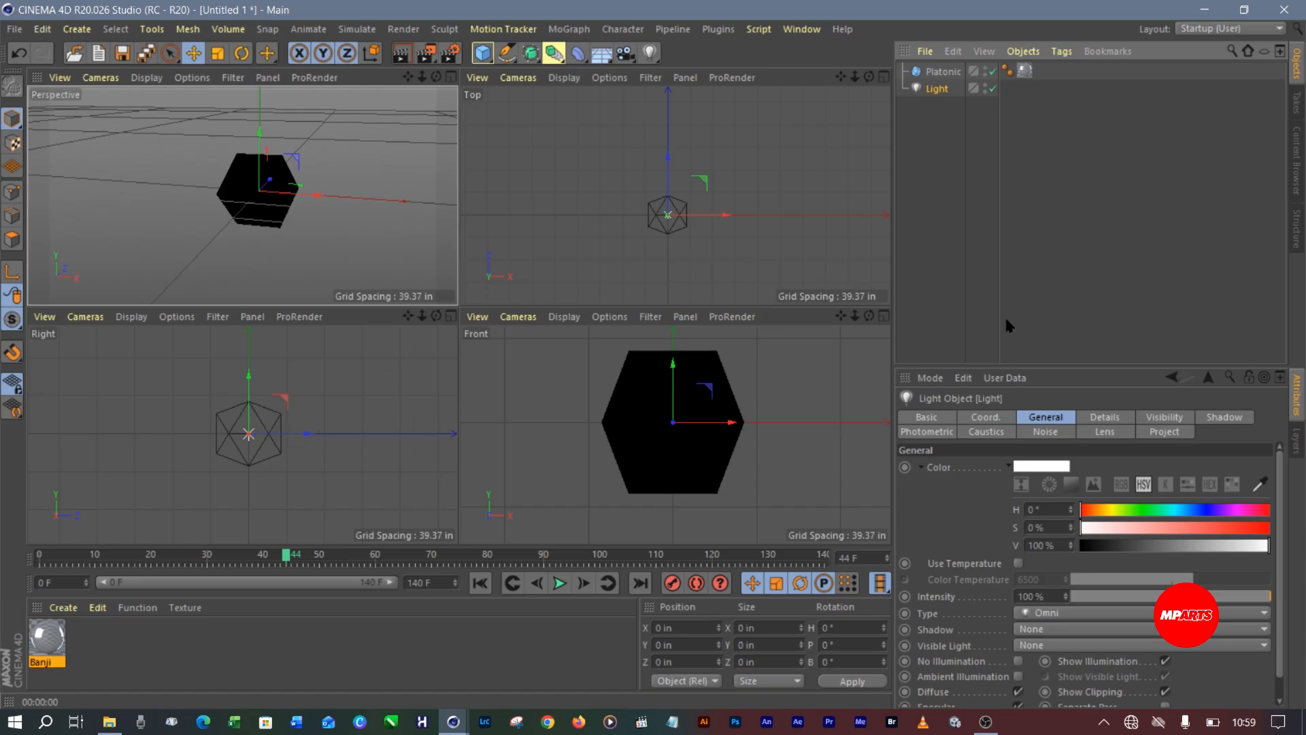
pyautogui.click(648, 53)
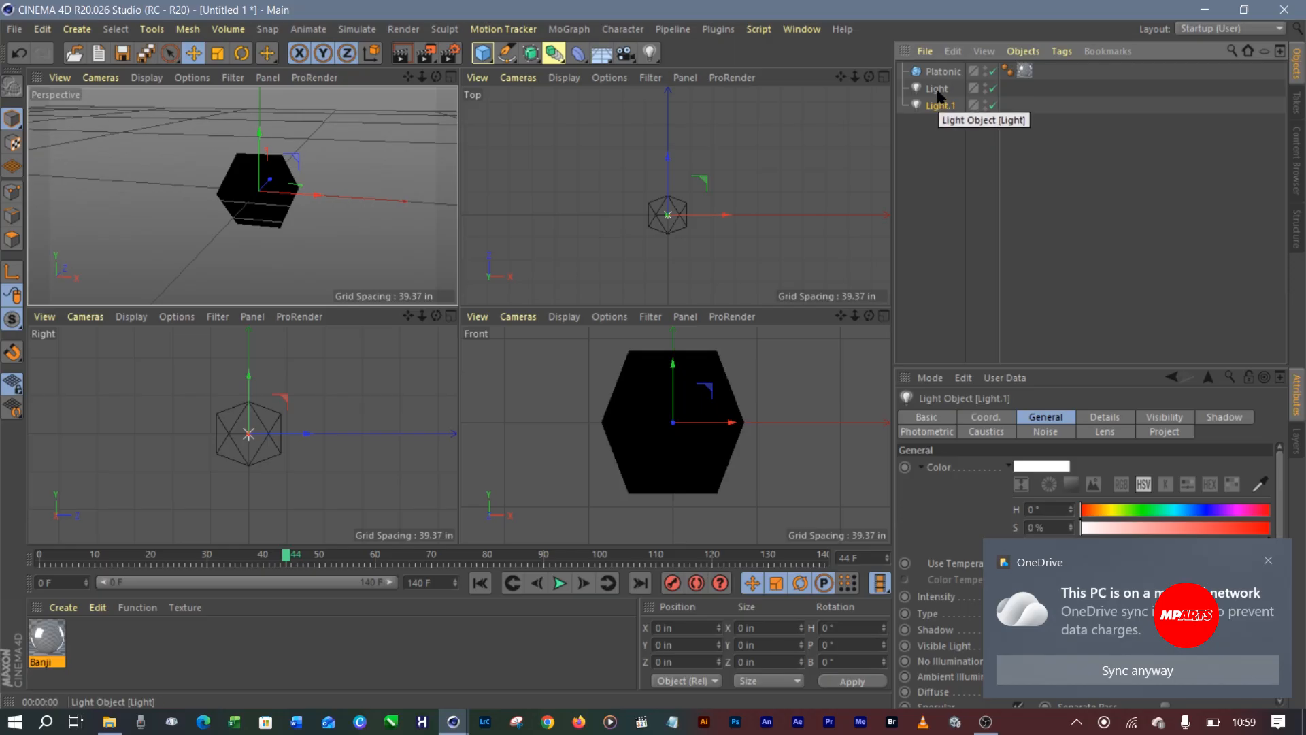
pyautogui.click(1268, 560)
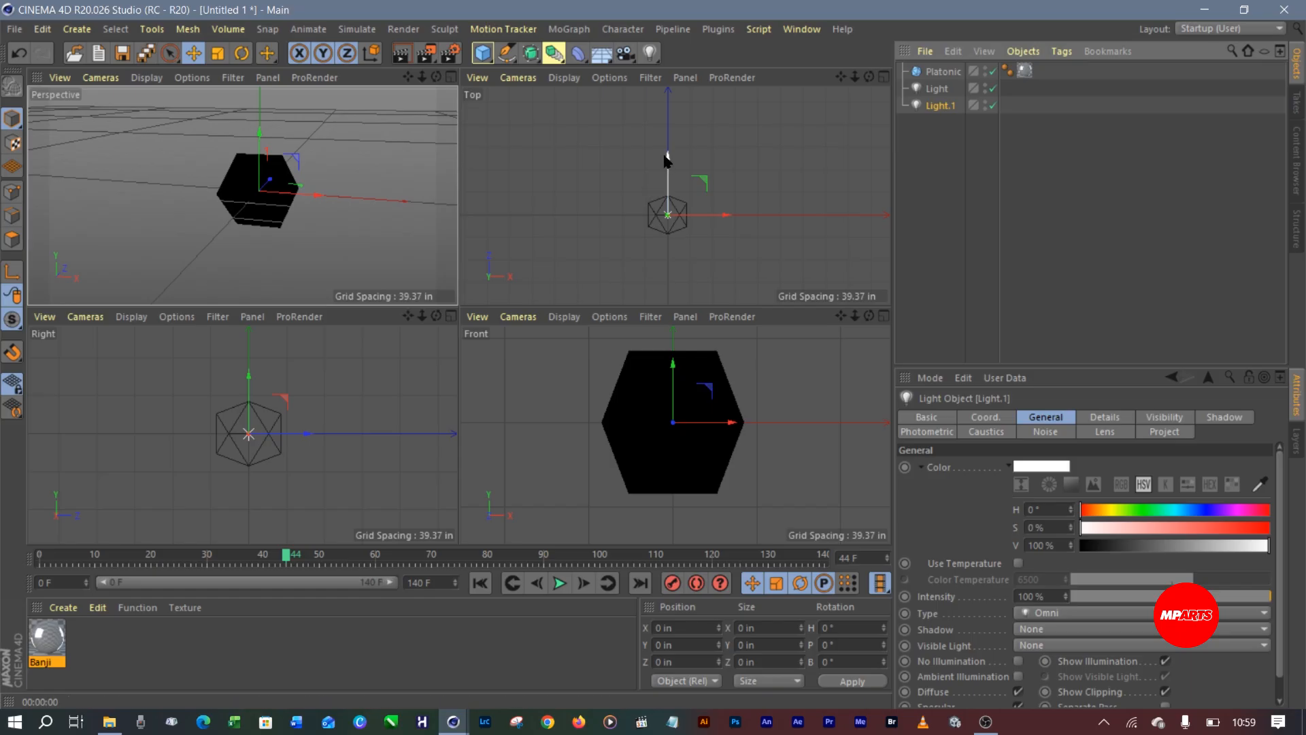
# Move the second light along negative Z to about -139 in, in front of the Platonic object
pyautogui.moveTo(667, 161); pyautogui.dragTo(668, 199)
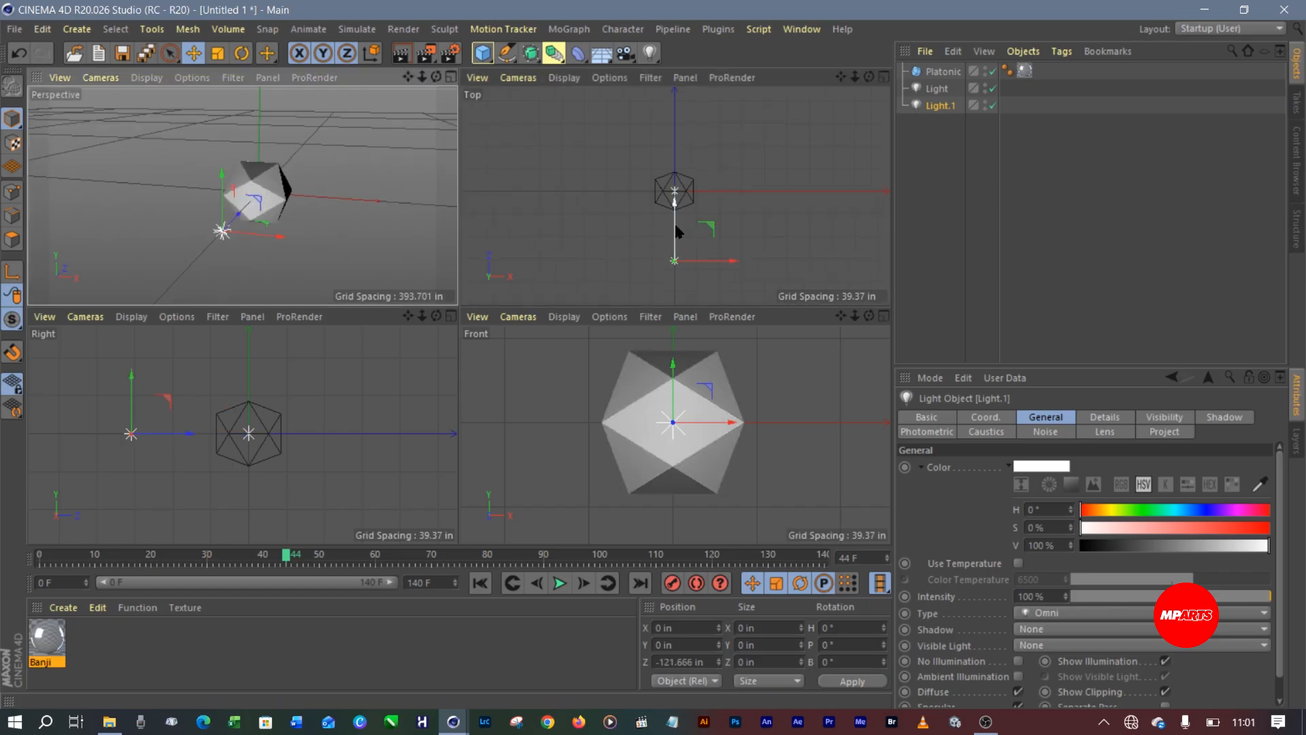
pyautogui.moveTo(676, 226); pyautogui.dragTo(675, 236)
pyautogui.scroll(-2, 685, 173)
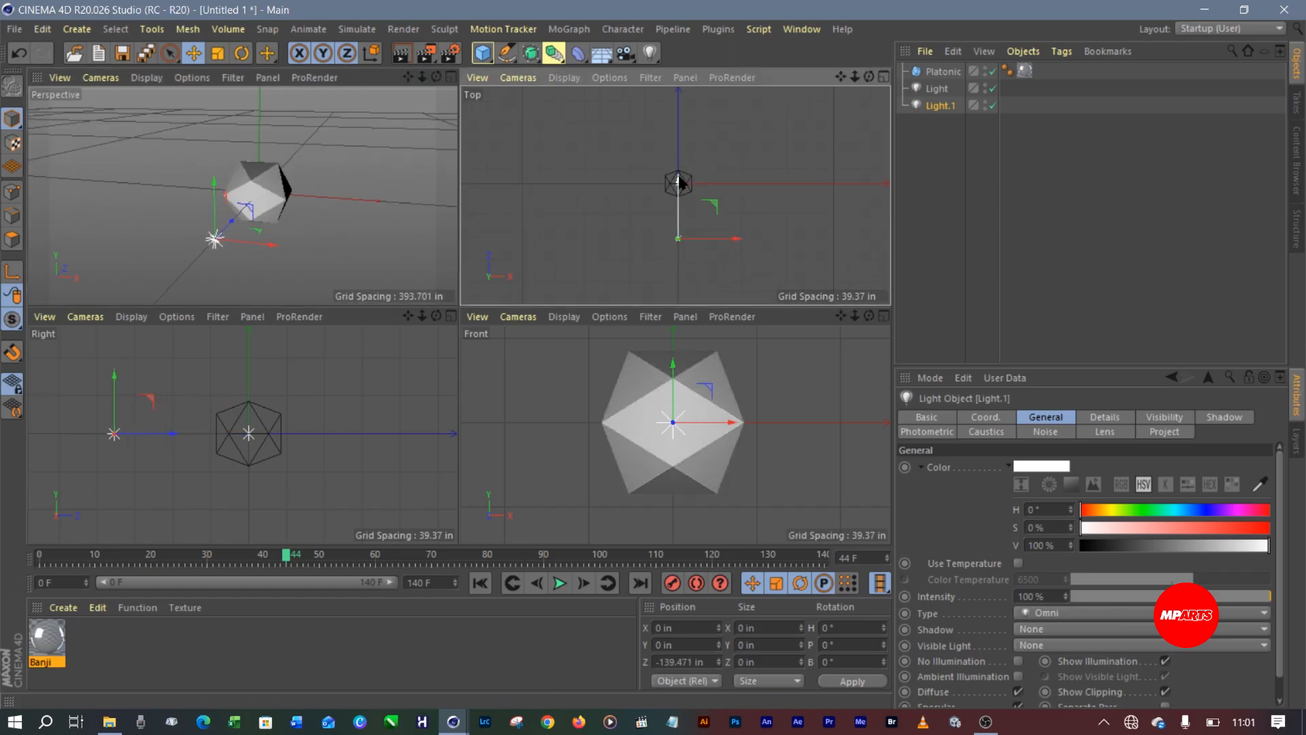
pyautogui.scroll(-1, 684, 174)
pyautogui.scroll(2, 686, 181)
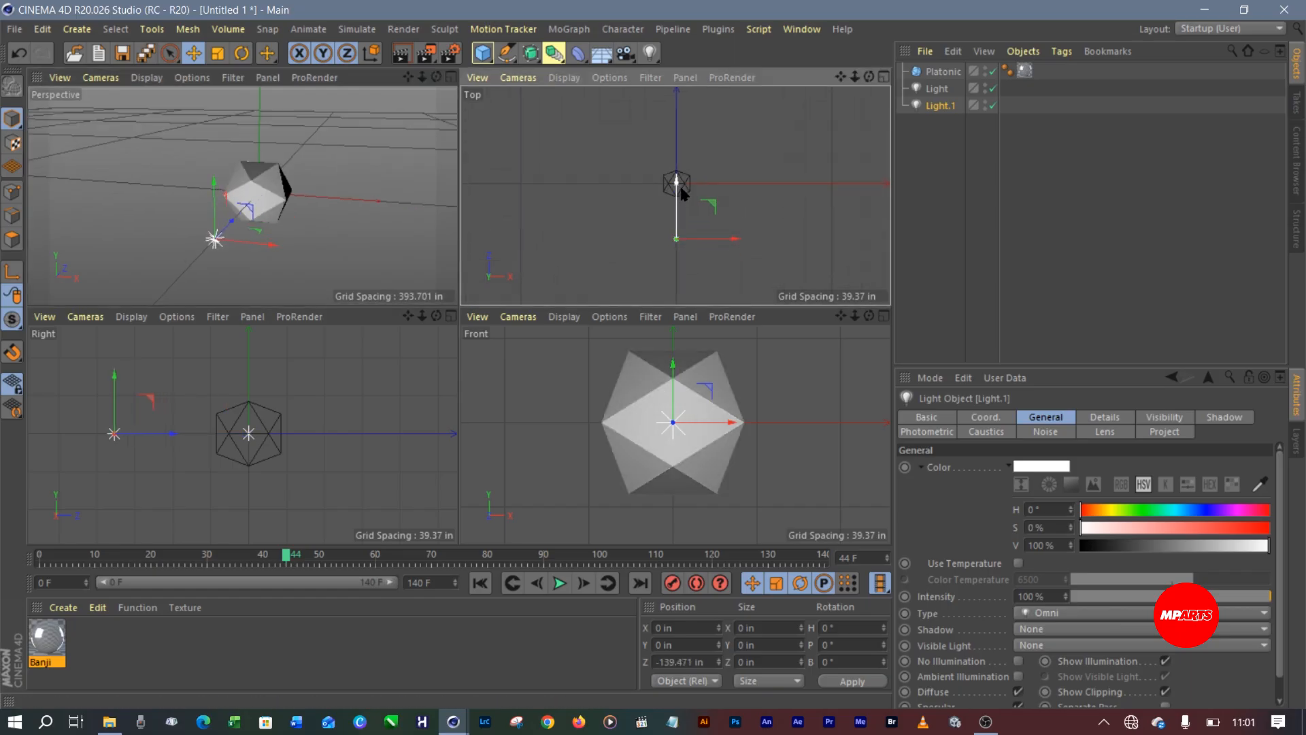
# Move the second light diagonally farther from the Platonic object, towards positive X and negative Z in the top view
pyautogui.scroll(-2, 681, 187)
pyautogui.moveTo(678, 201); pyautogui.dragTo(769, 245)
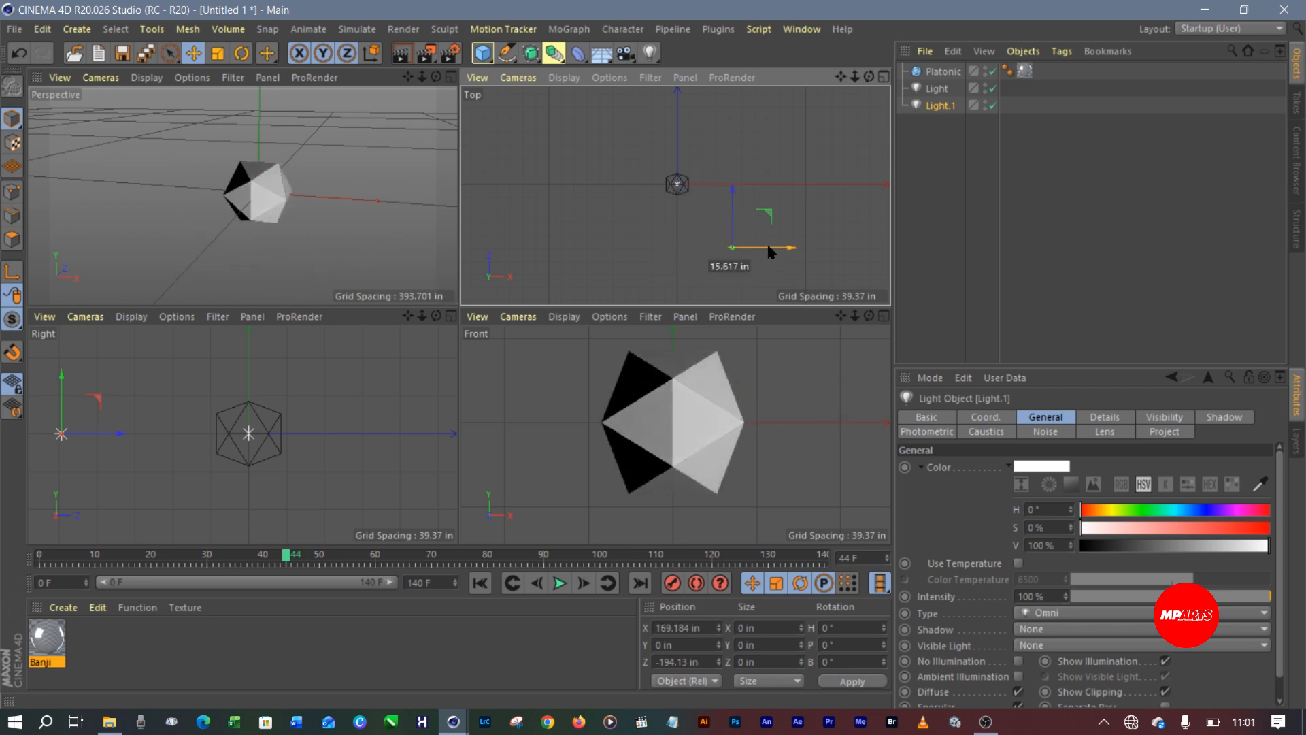
pyautogui.moveTo(739, 204); pyautogui.dragTo(763, 258)
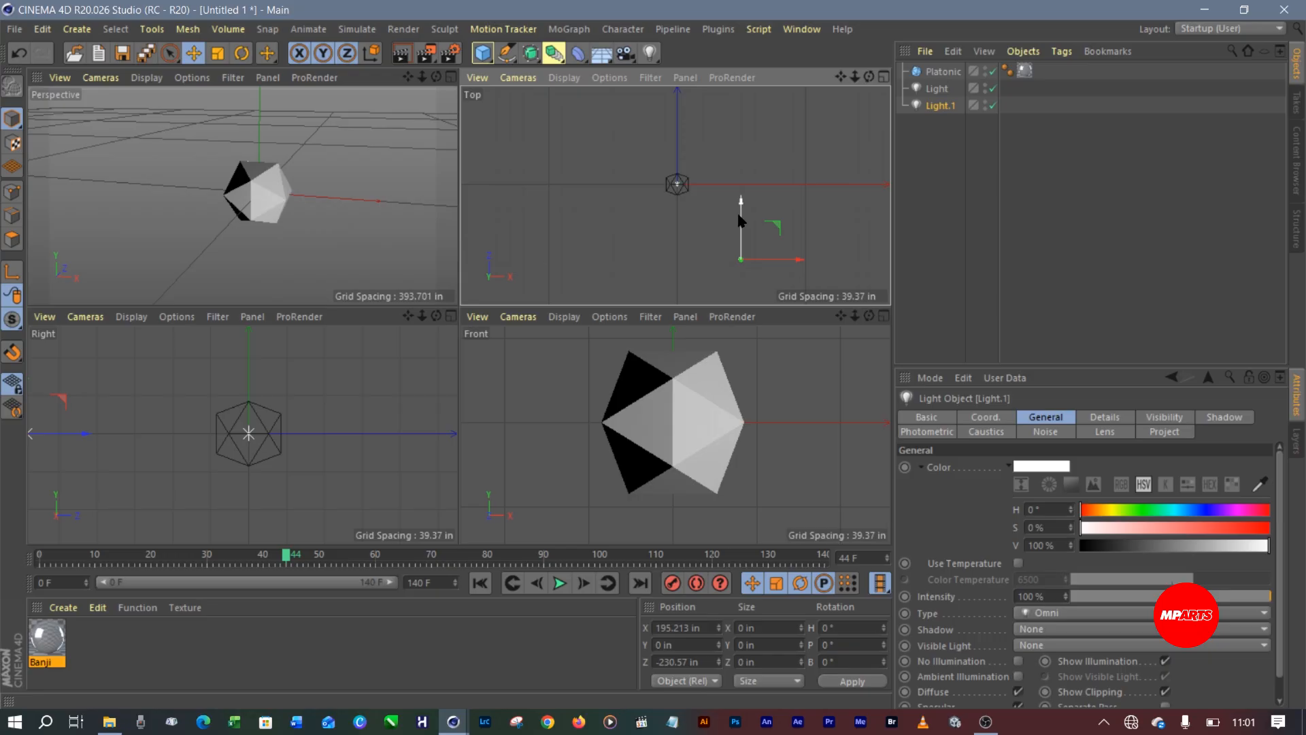
pyautogui.moveTo(738, 218); pyautogui.dragTo(738, 219)
pyautogui.moveTo(772, 266); pyautogui.dragTo(774, 266)
pyautogui.moveTo(743, 214); pyautogui.dragTo(744, 220)
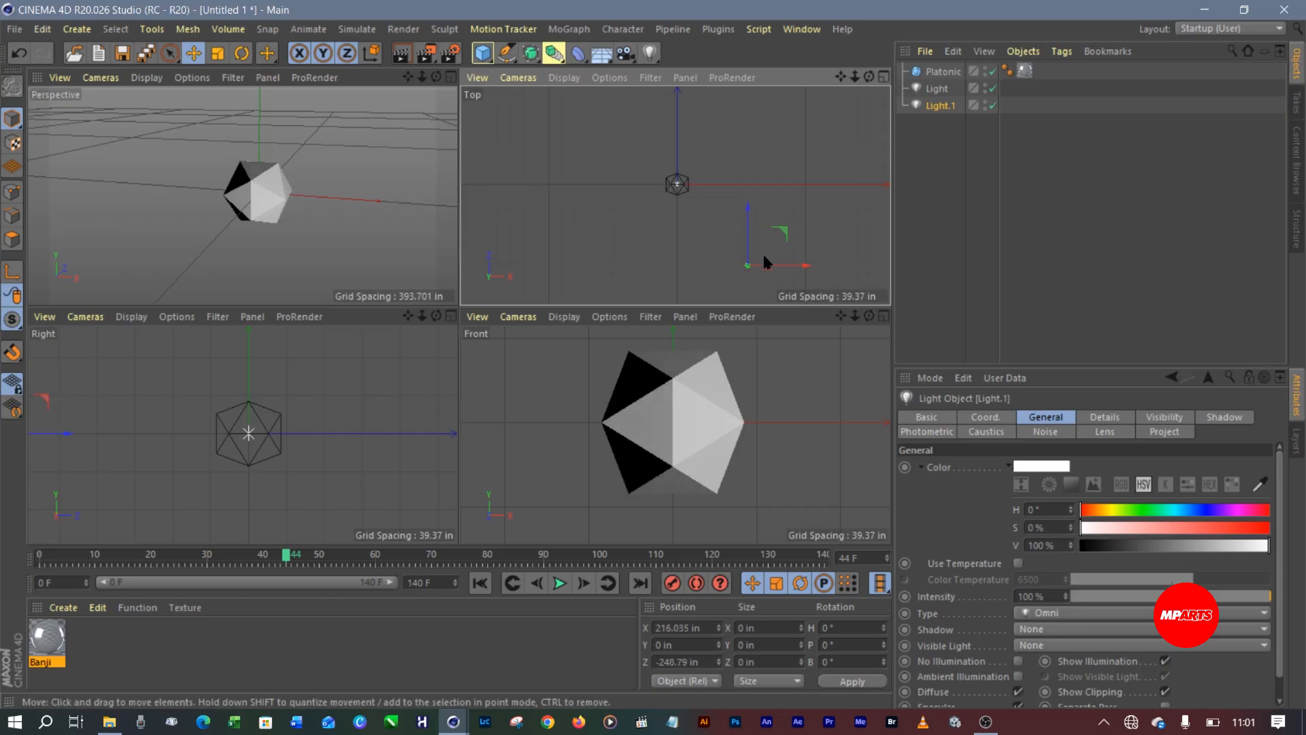
pyautogui.moveTo(766, 266)
pyautogui.mouseDown()
pyautogui.moveTo(761, 234)
pyautogui.moveTo(770, 273)
pyautogui.mouseUp()
pyautogui.moveTo(761, 240); pyautogui.dragTo(774, 275)
pyautogui.click(930, 91)
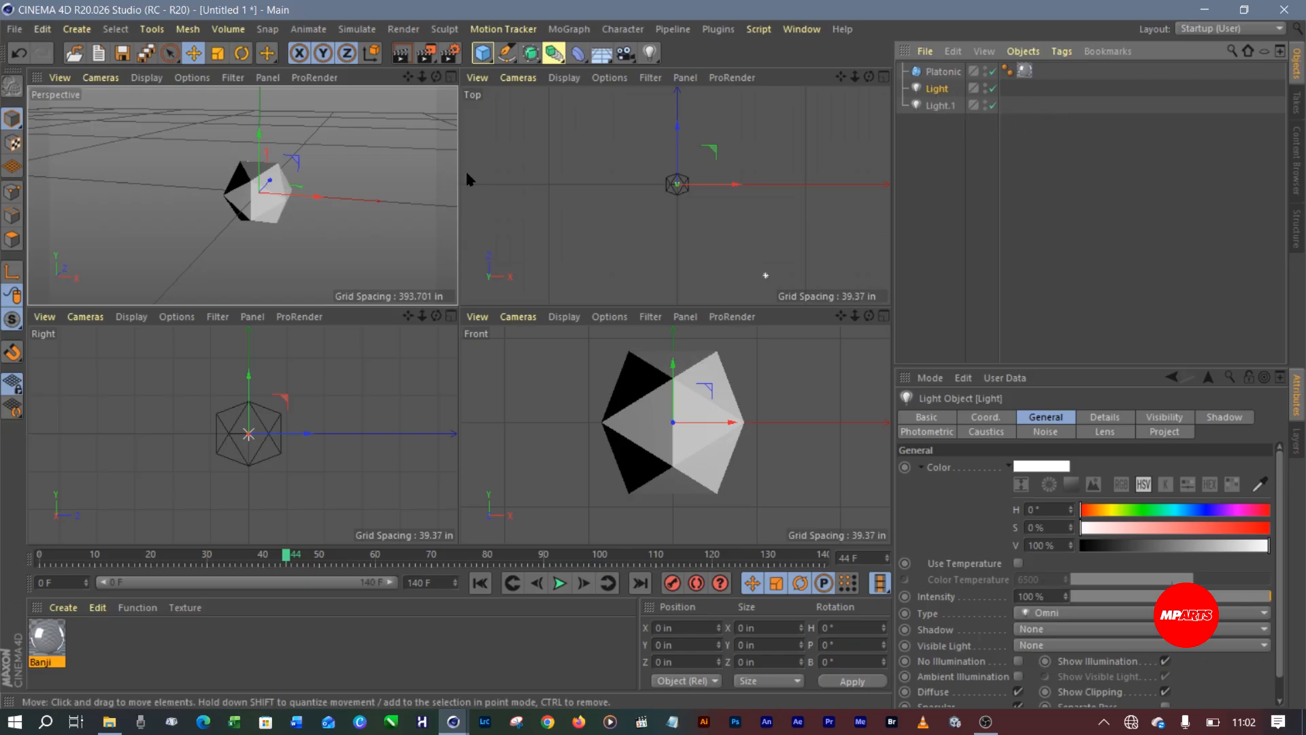
pyautogui.hotkey('ctrl', 's')
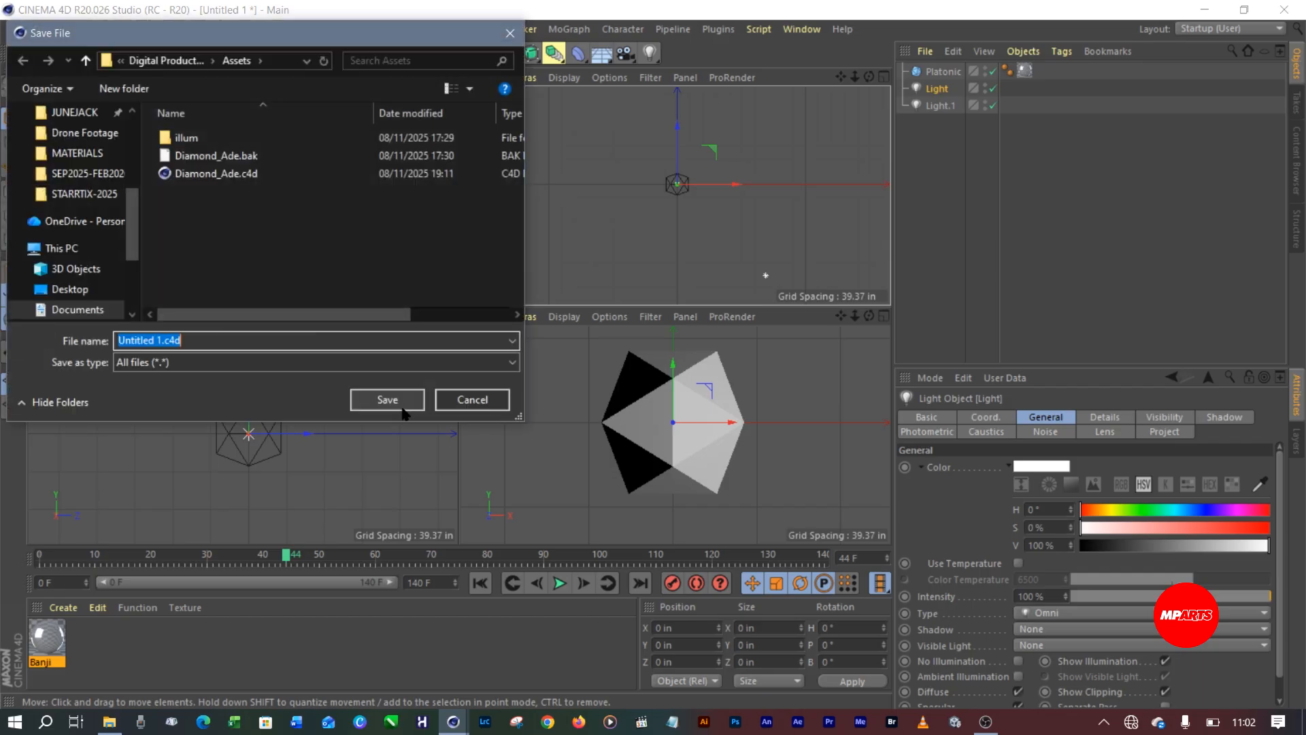
pyautogui.click(464, 400)
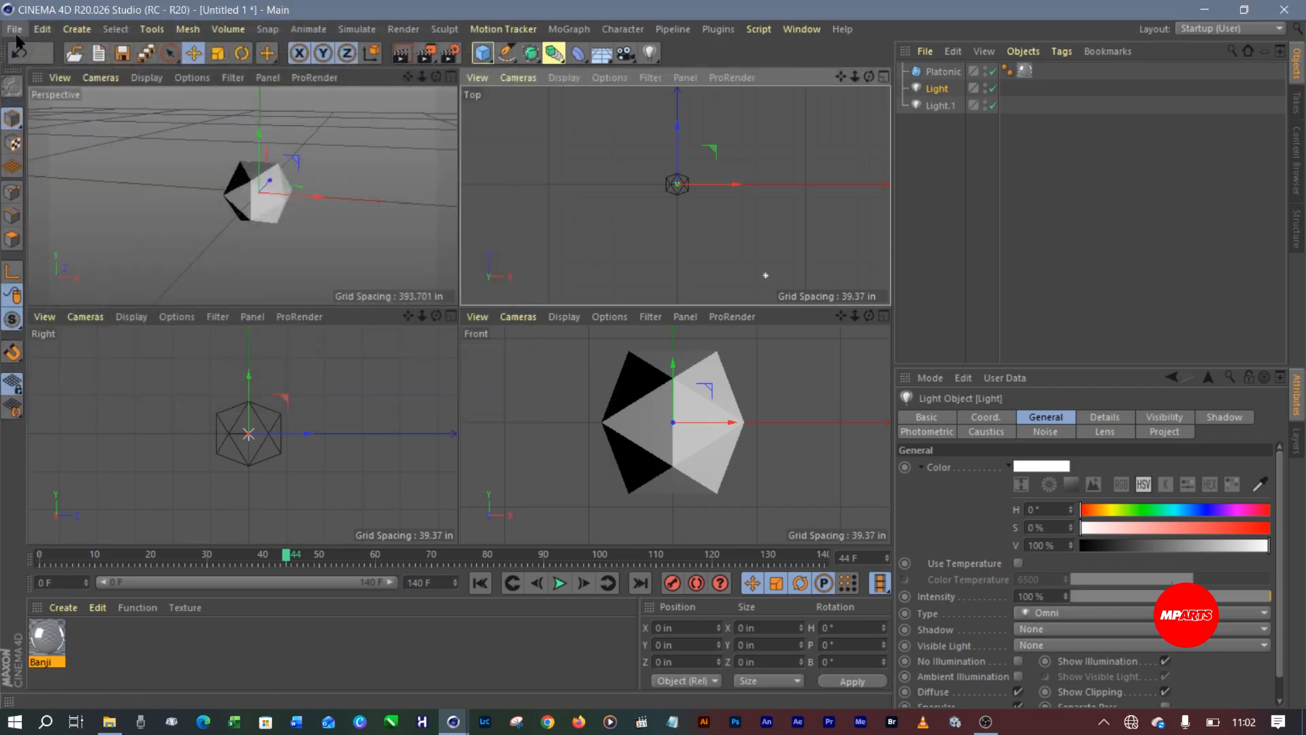
# Save the project as Diamond_Ade1.c4d in the Assets folder, basing the name on the existing Diamond_Ade.c4d file
pyautogui.click(15, 29)
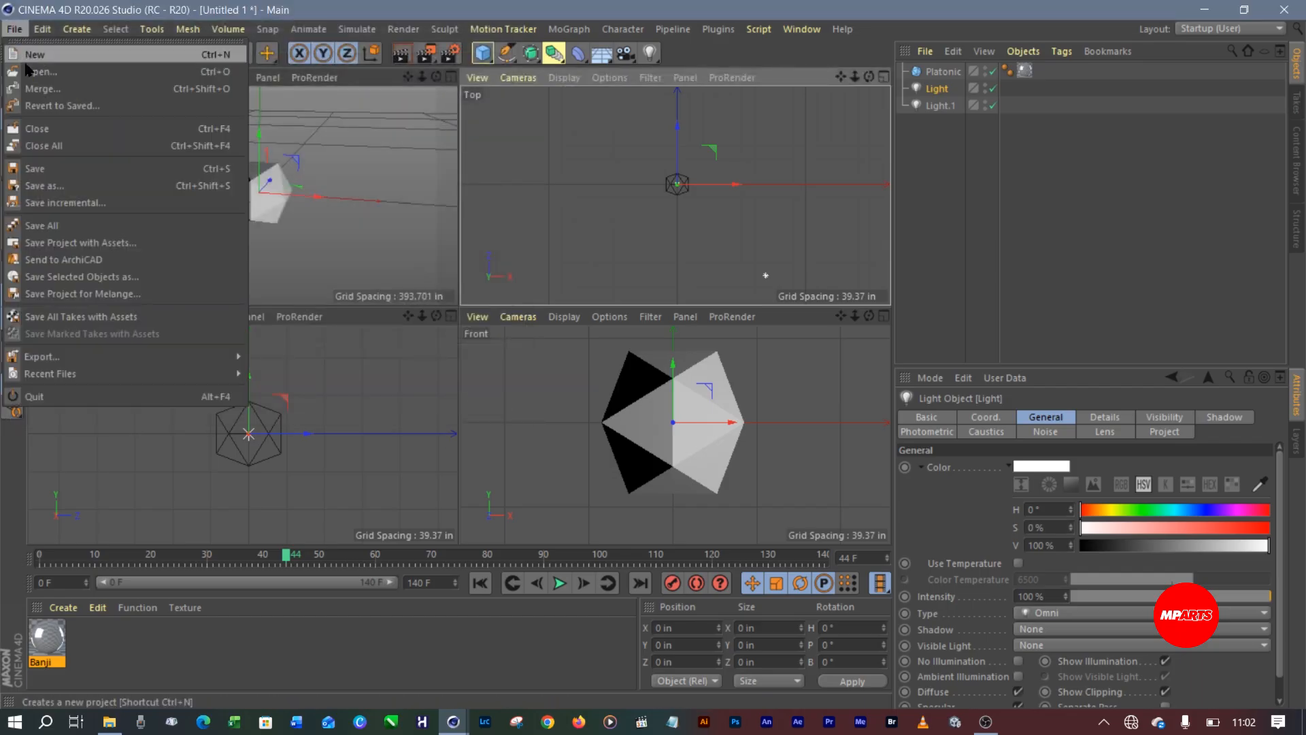
pyautogui.click(39, 168)
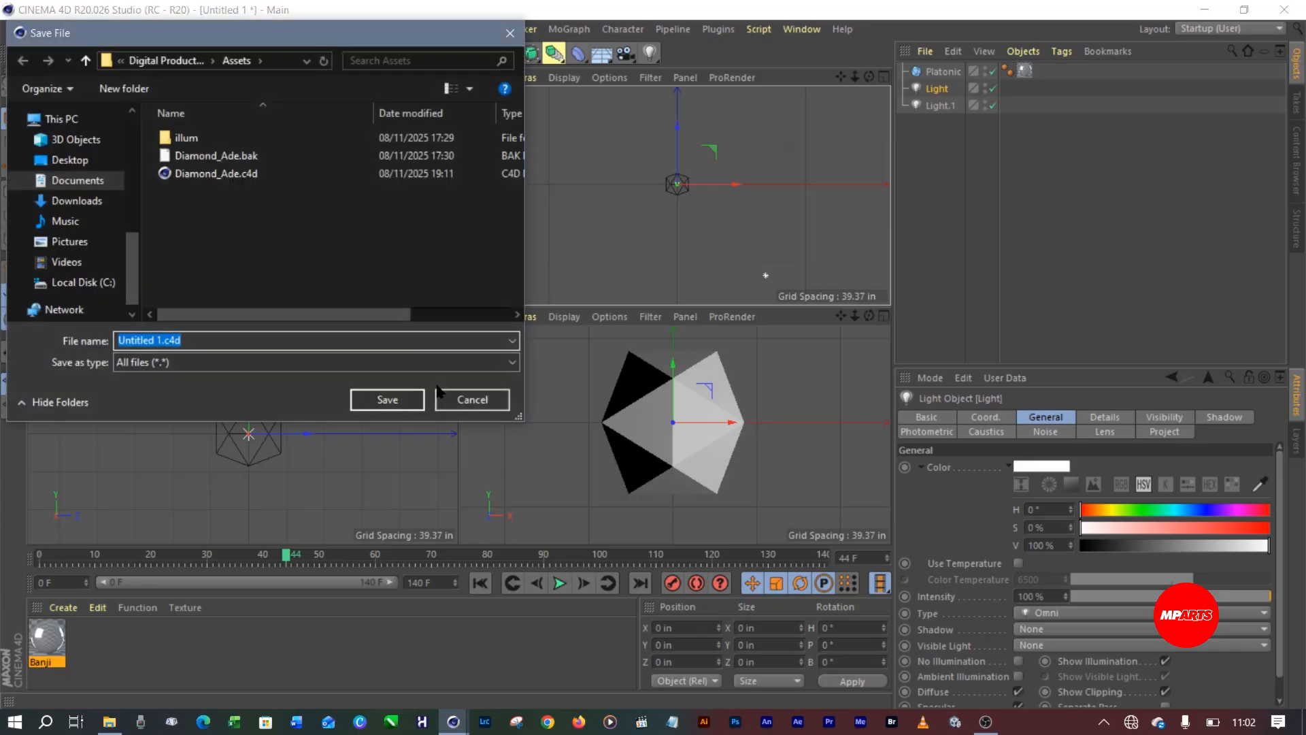
pyautogui.click(166, 61)
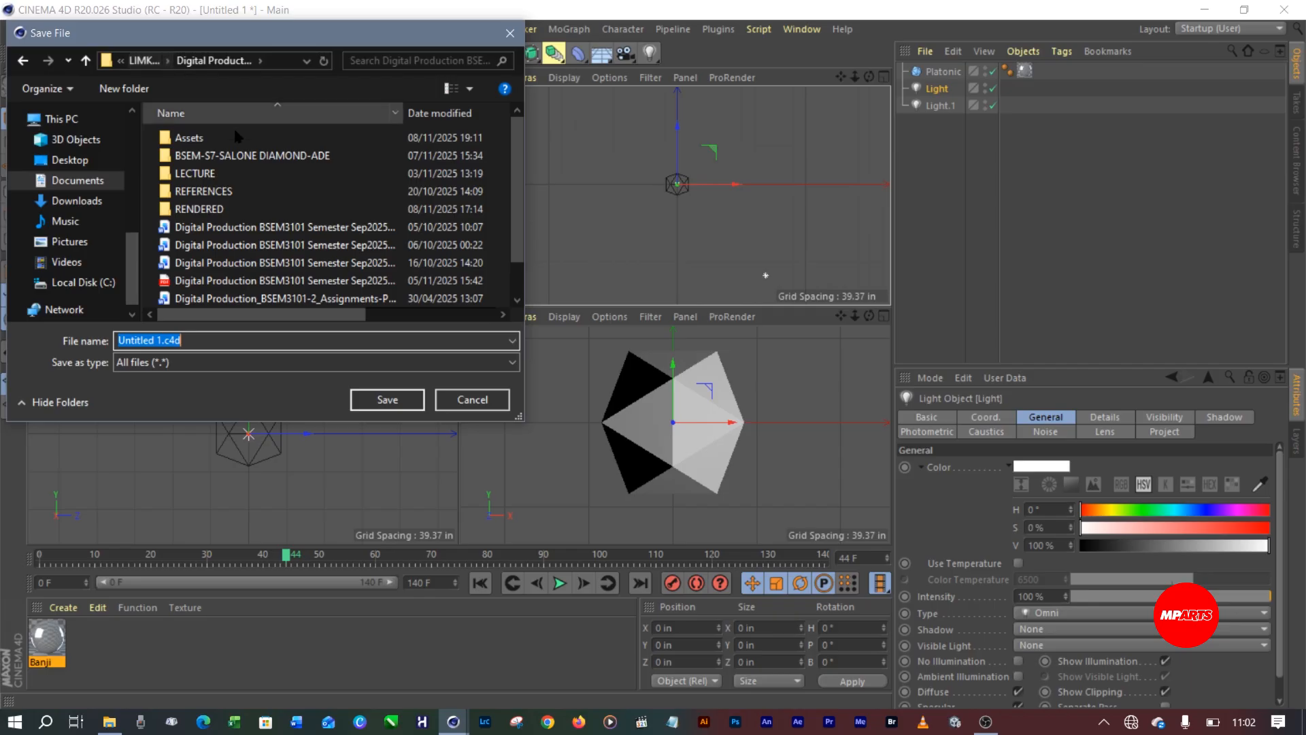
pyautogui.click(185, 138)
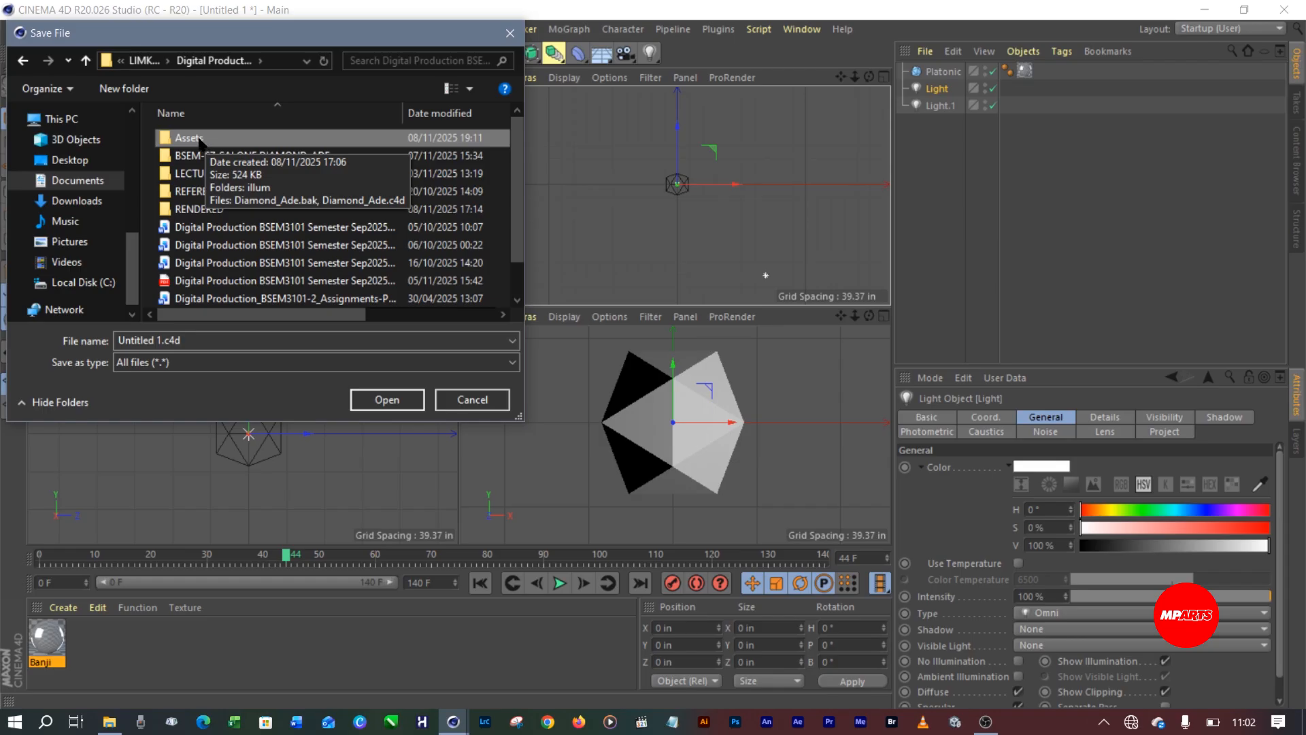
pyautogui.doubleClick(199, 139)
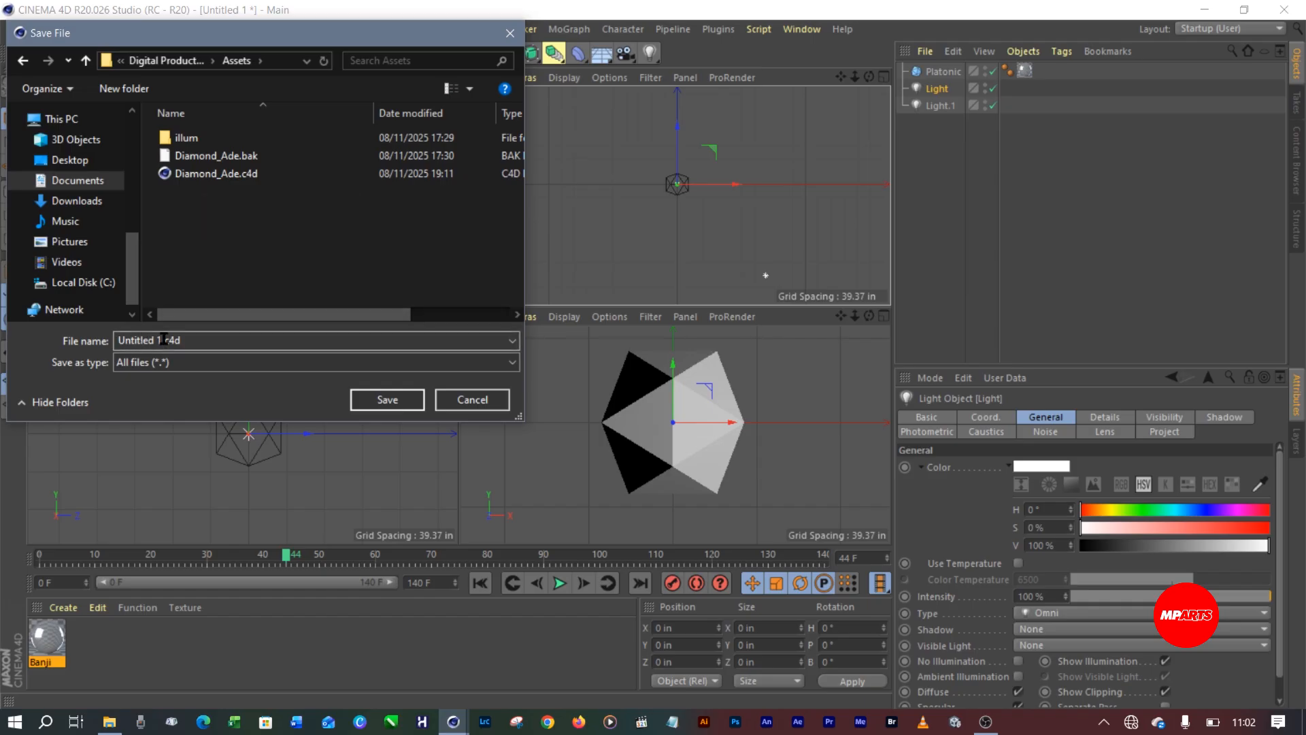
pyautogui.click(201, 176)
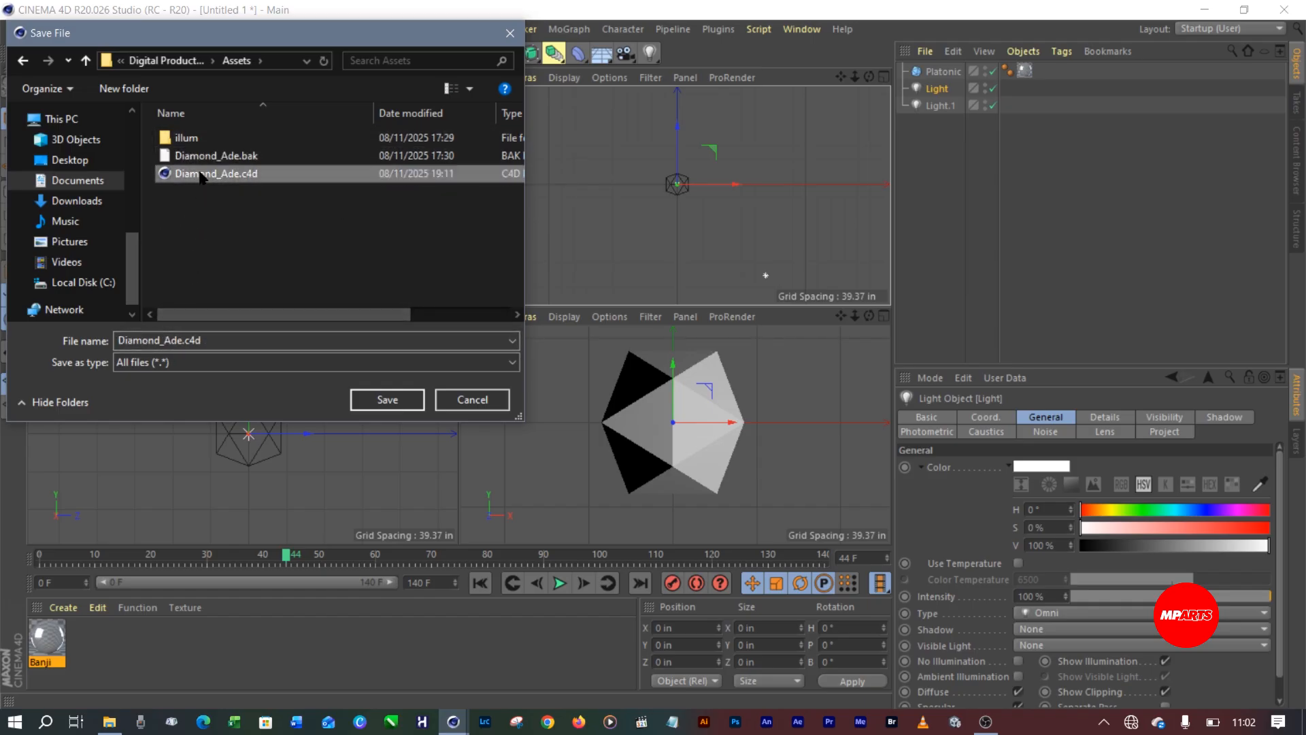
pyautogui.click(180, 340)
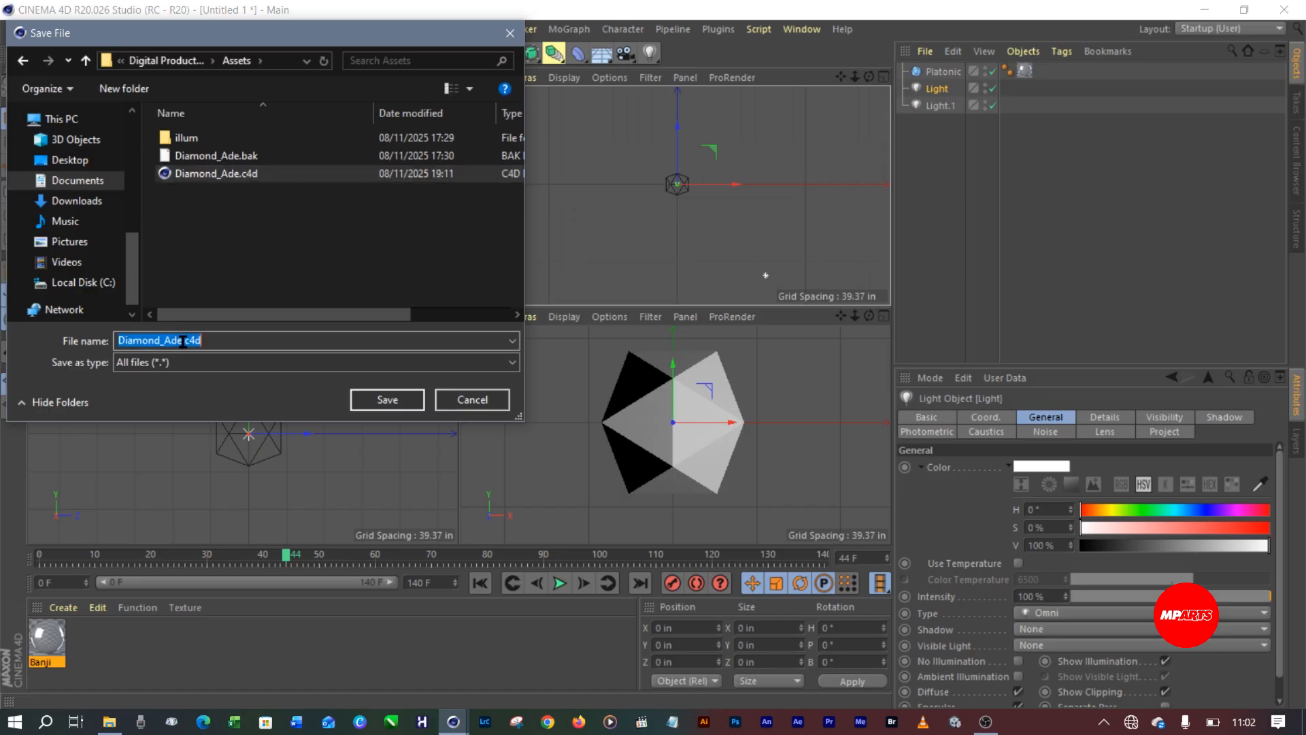
pyautogui.click(179, 340)
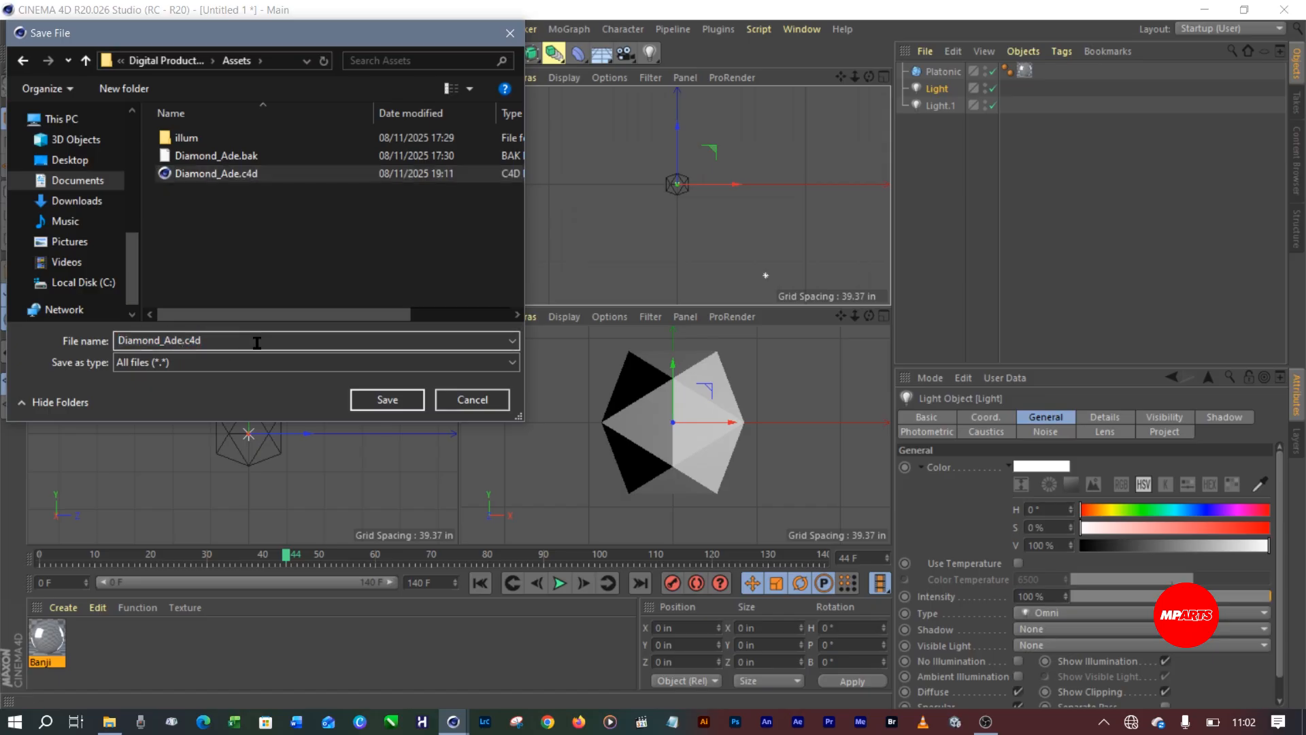
pyautogui.write('1')
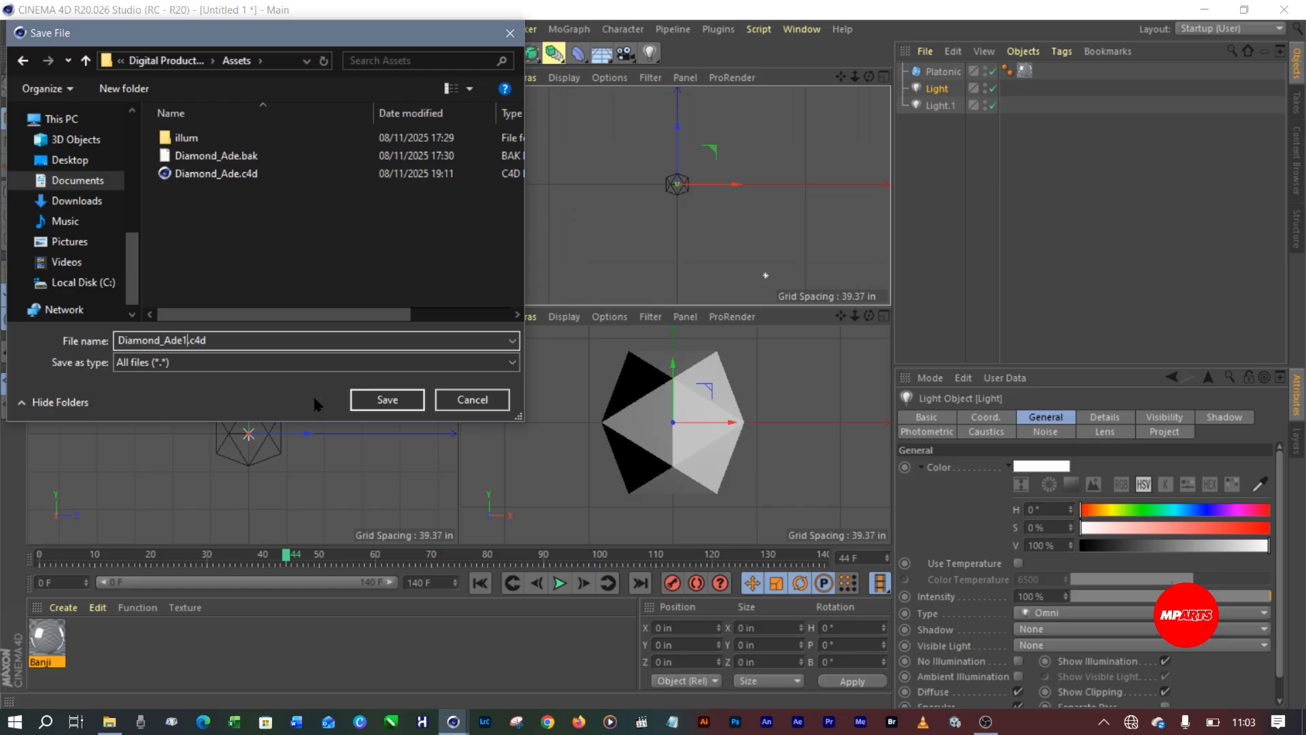
pyautogui.click(400, 405)
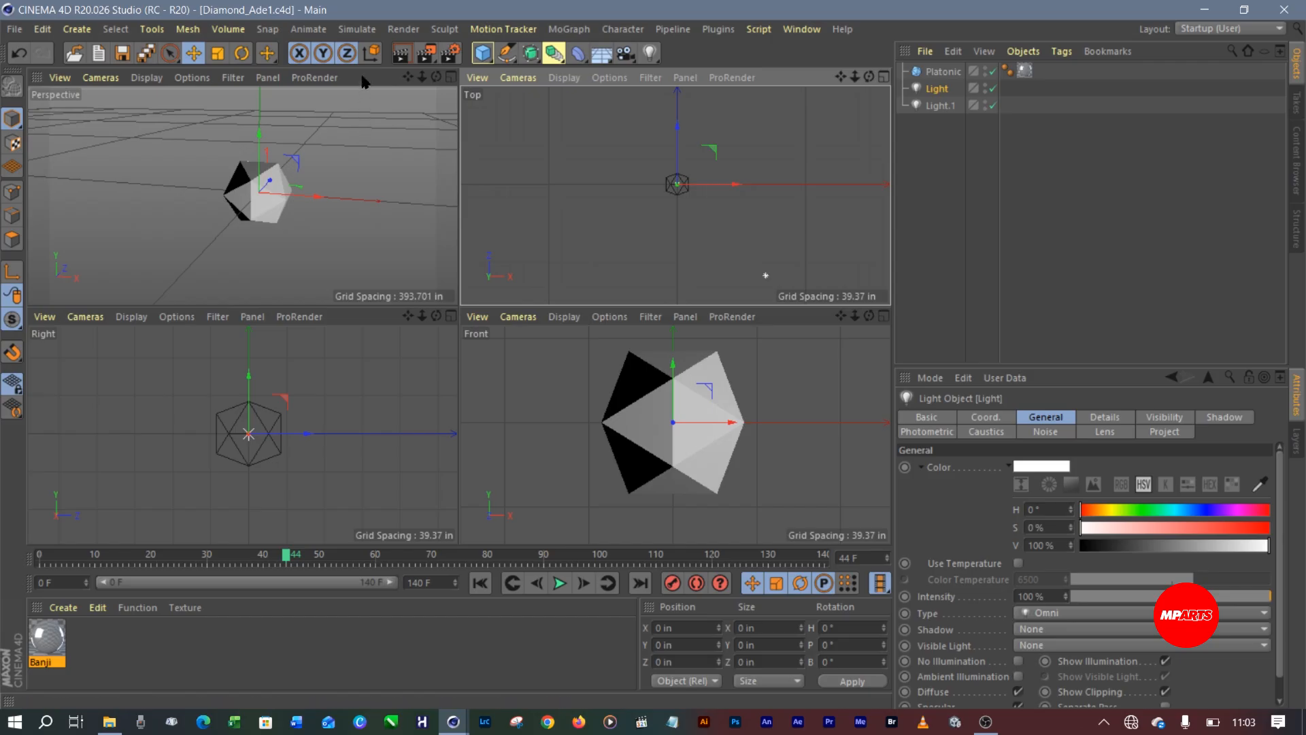
# Render the perspective view as a preview and set the first light's Visible Light option to Volumetric
pyautogui.click(401, 53)
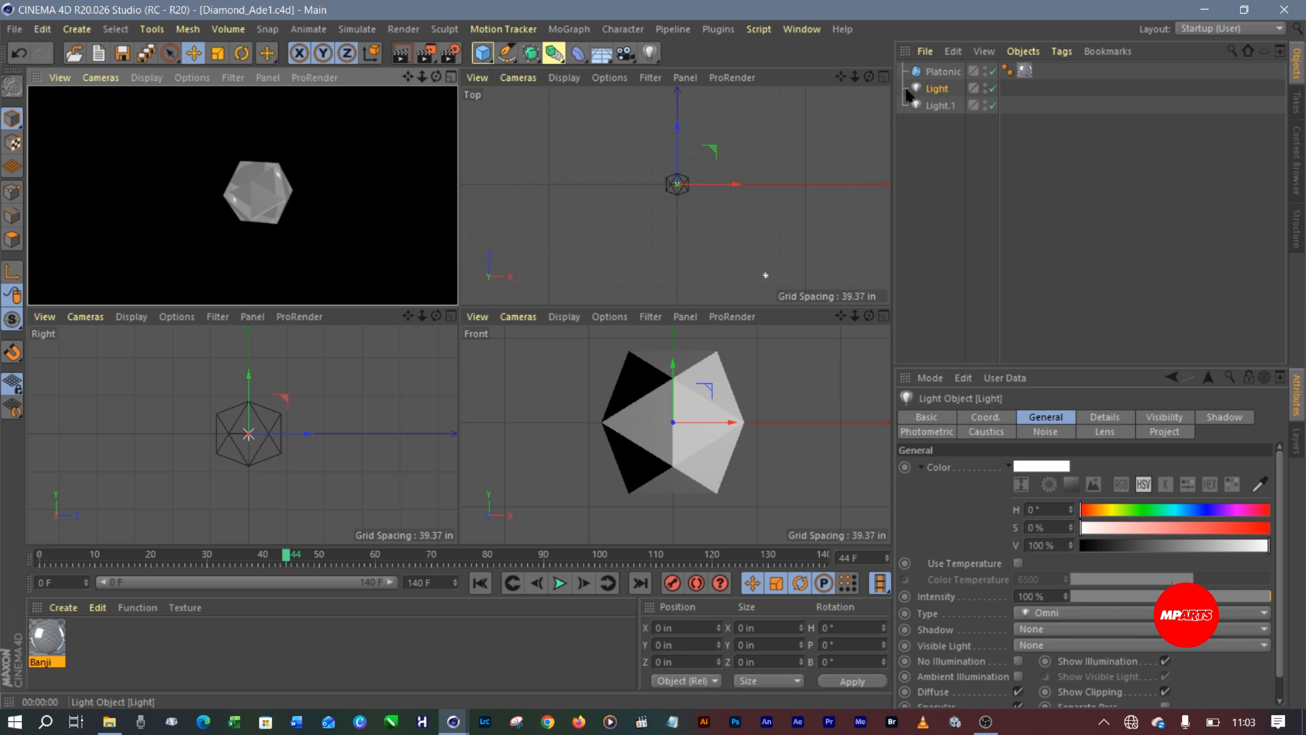
pyautogui.click(933, 94)
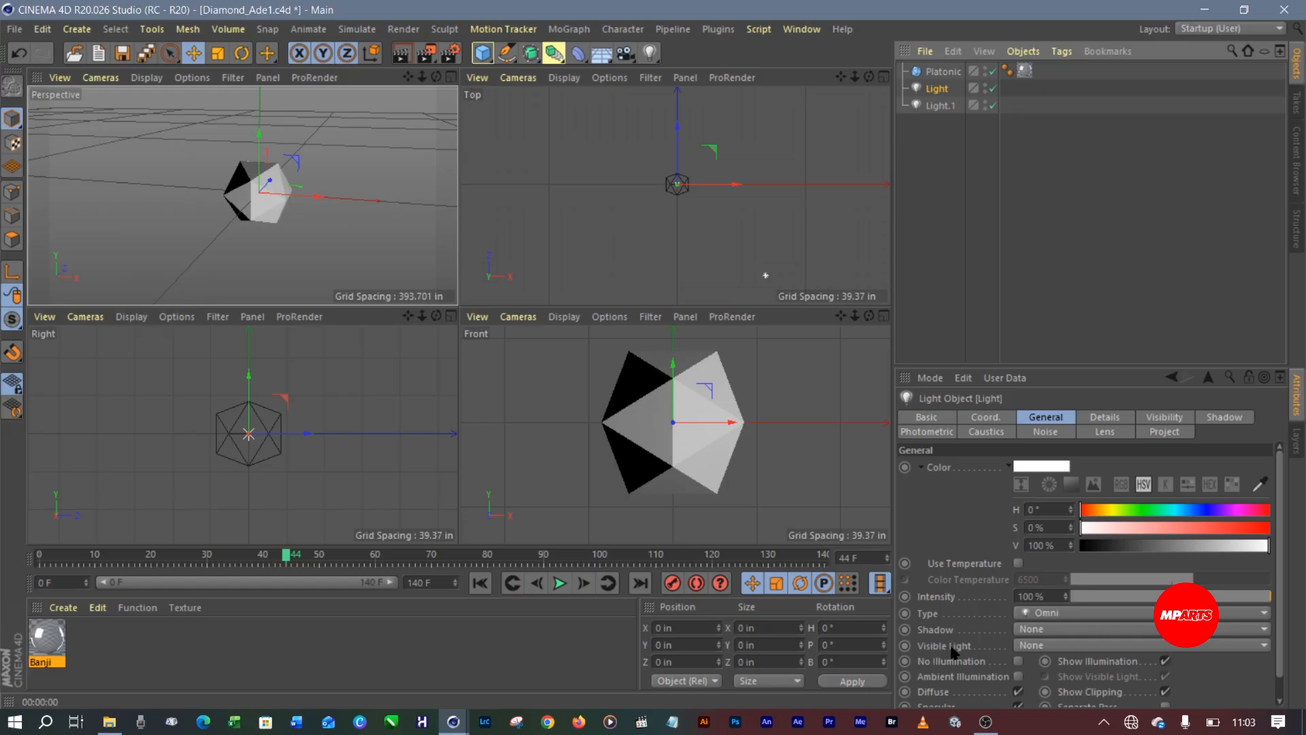
pyautogui.click(1051, 645)
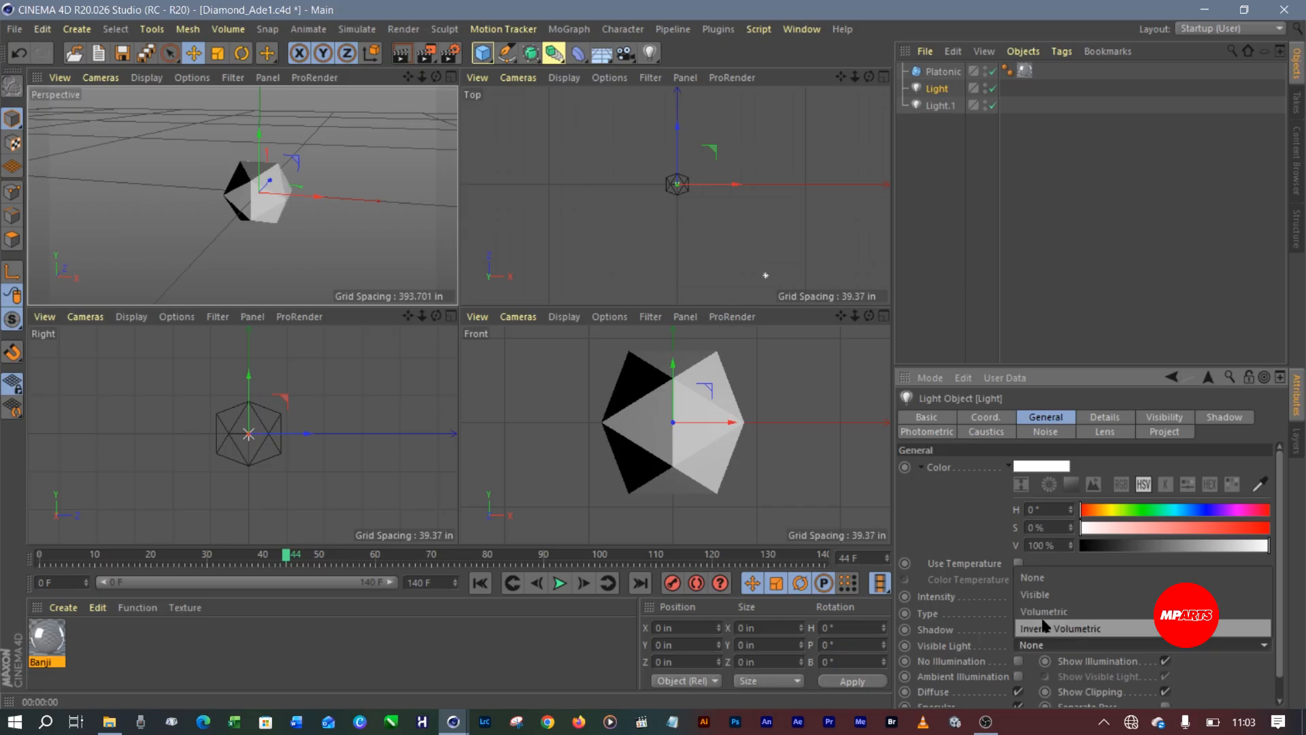
pyautogui.click(1066, 611)
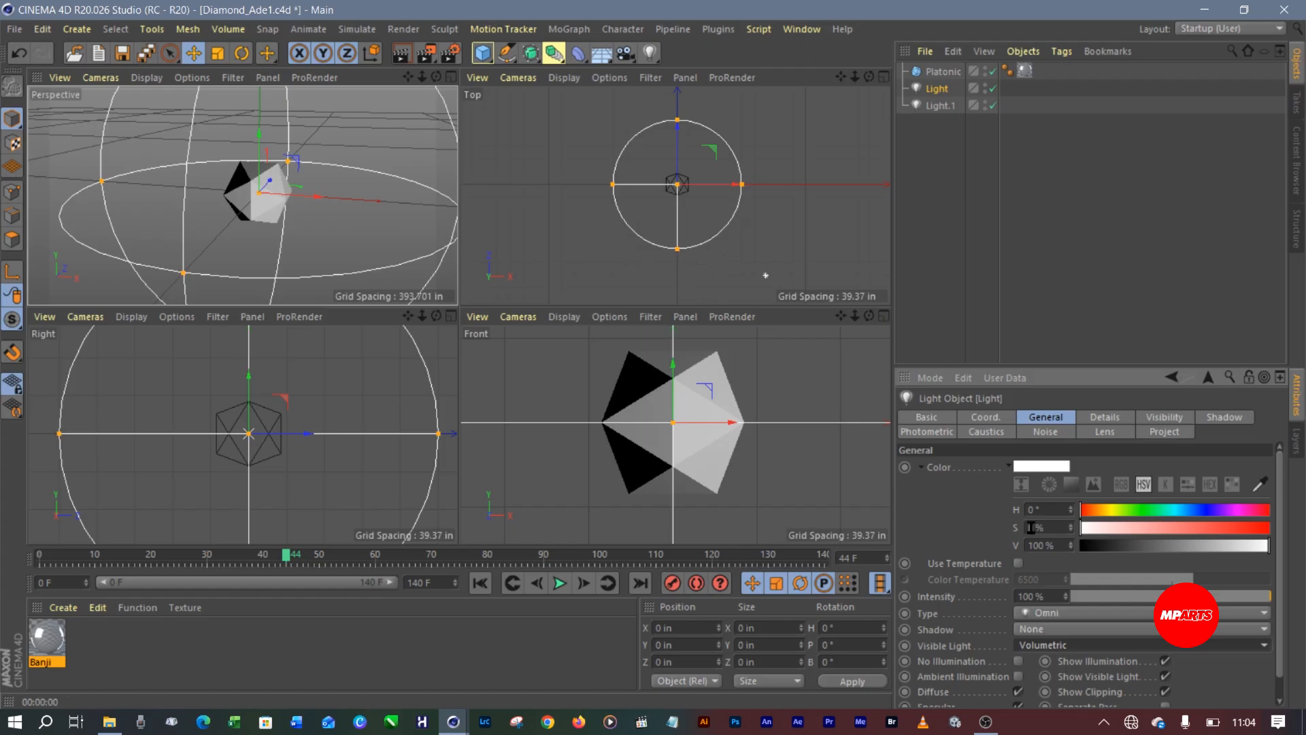
# Switch the first light's Visible Light option to None and back to Volumetric to compare the two
pyautogui.click(1041, 649)
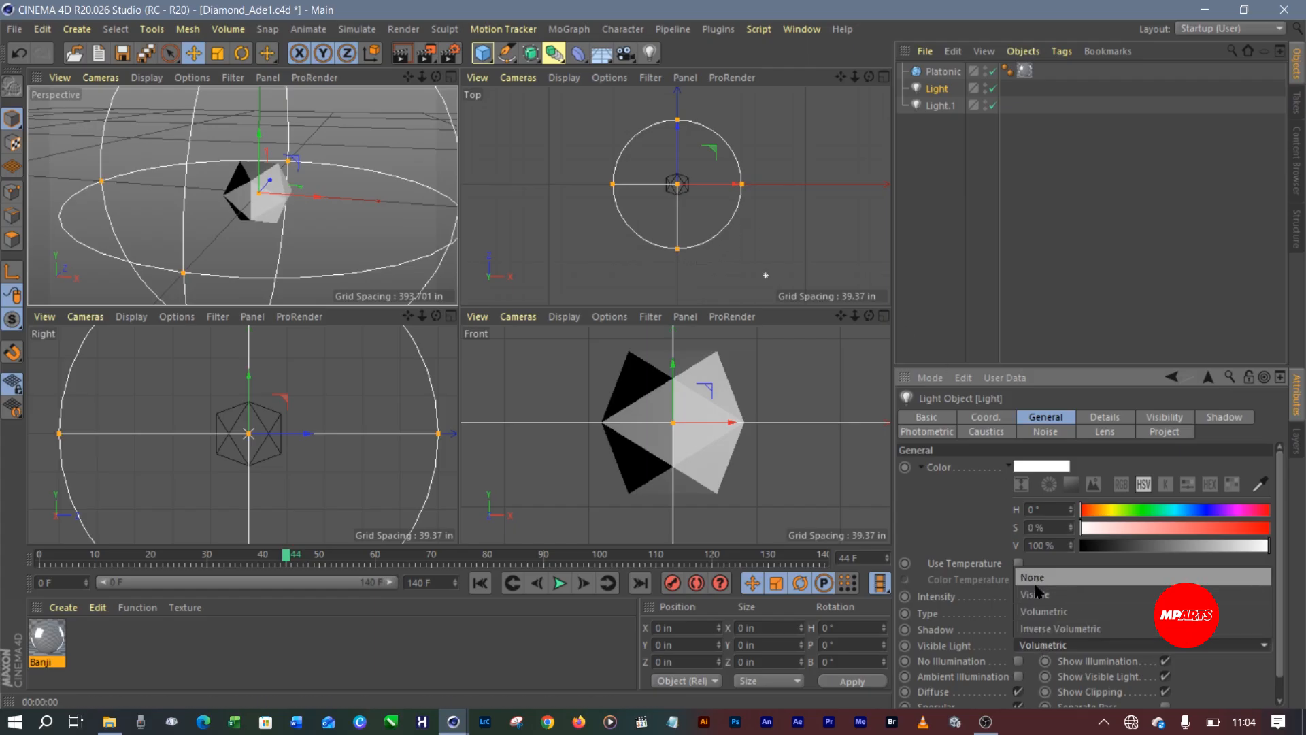
pyautogui.click(1040, 583)
pyautogui.click(1034, 646)
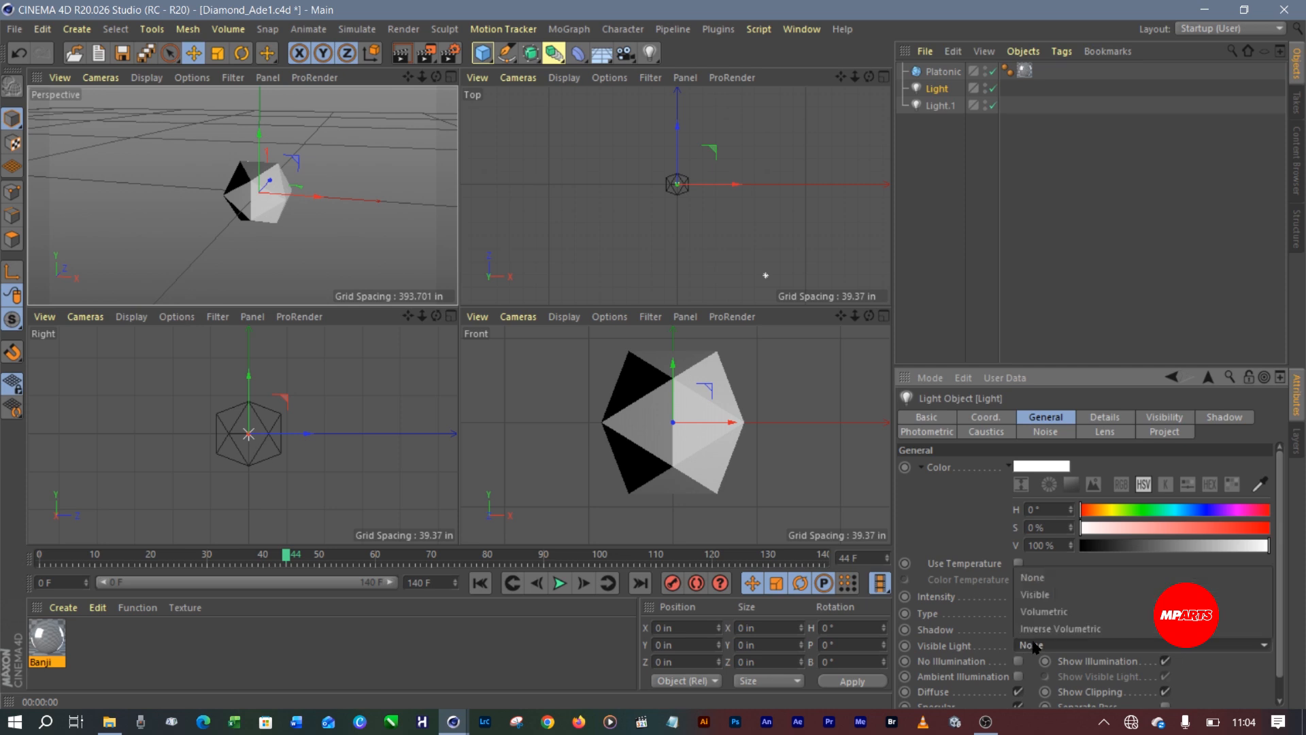
pyautogui.click(1044, 612)
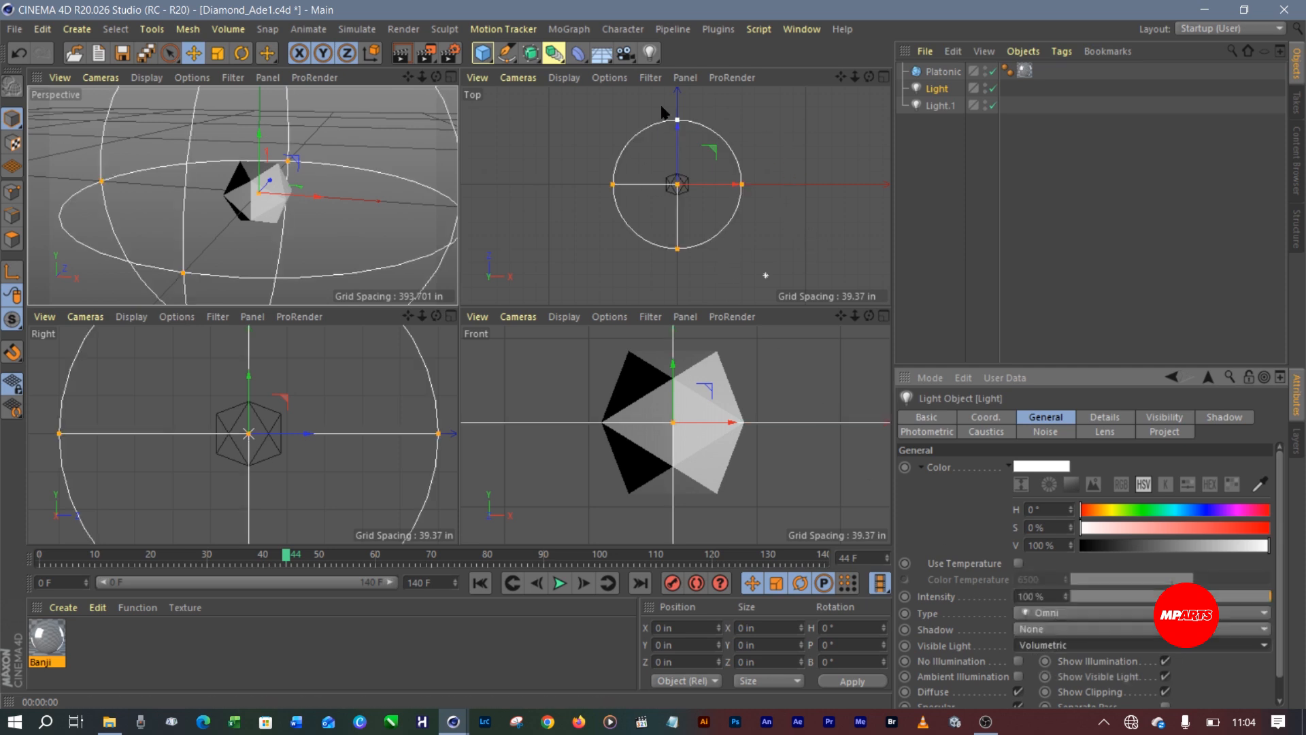
# Hide light objects with the viewport display filter, and restore their display
pyautogui.click(651, 79)
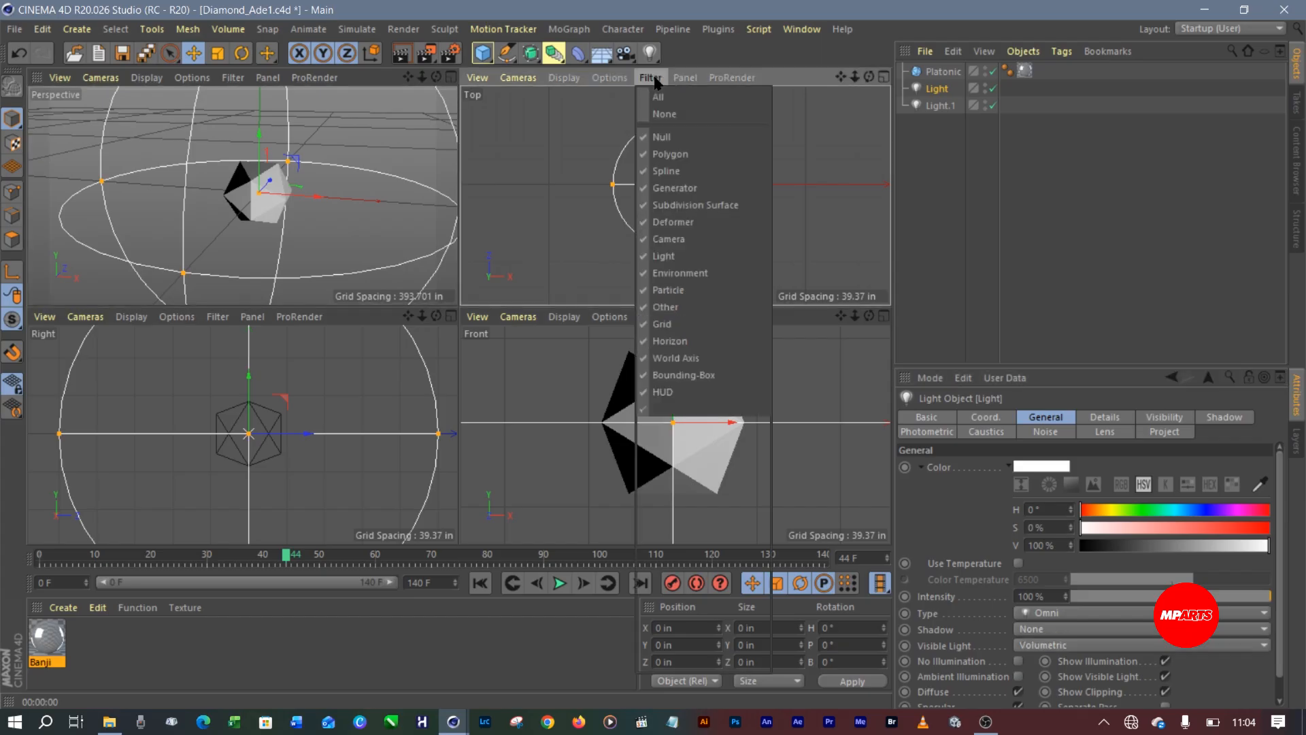
pyautogui.click(667, 258)
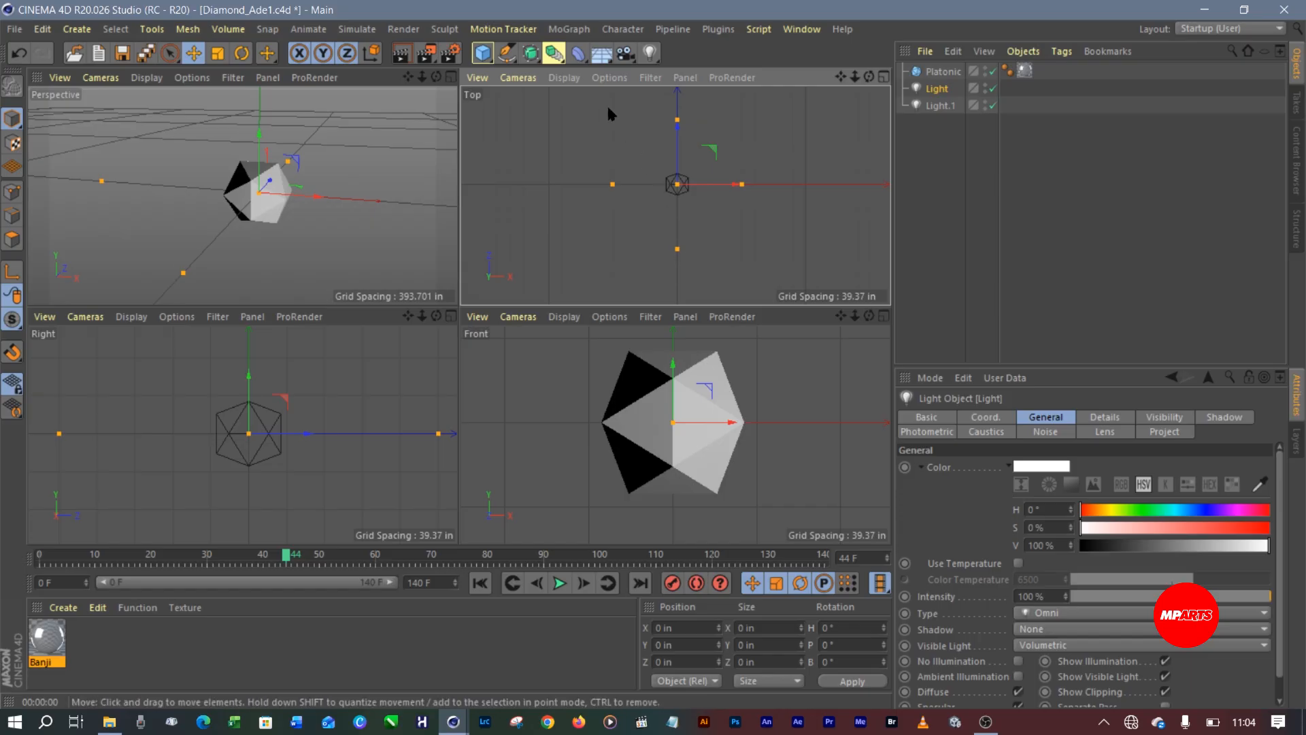
pyautogui.click(651, 78)
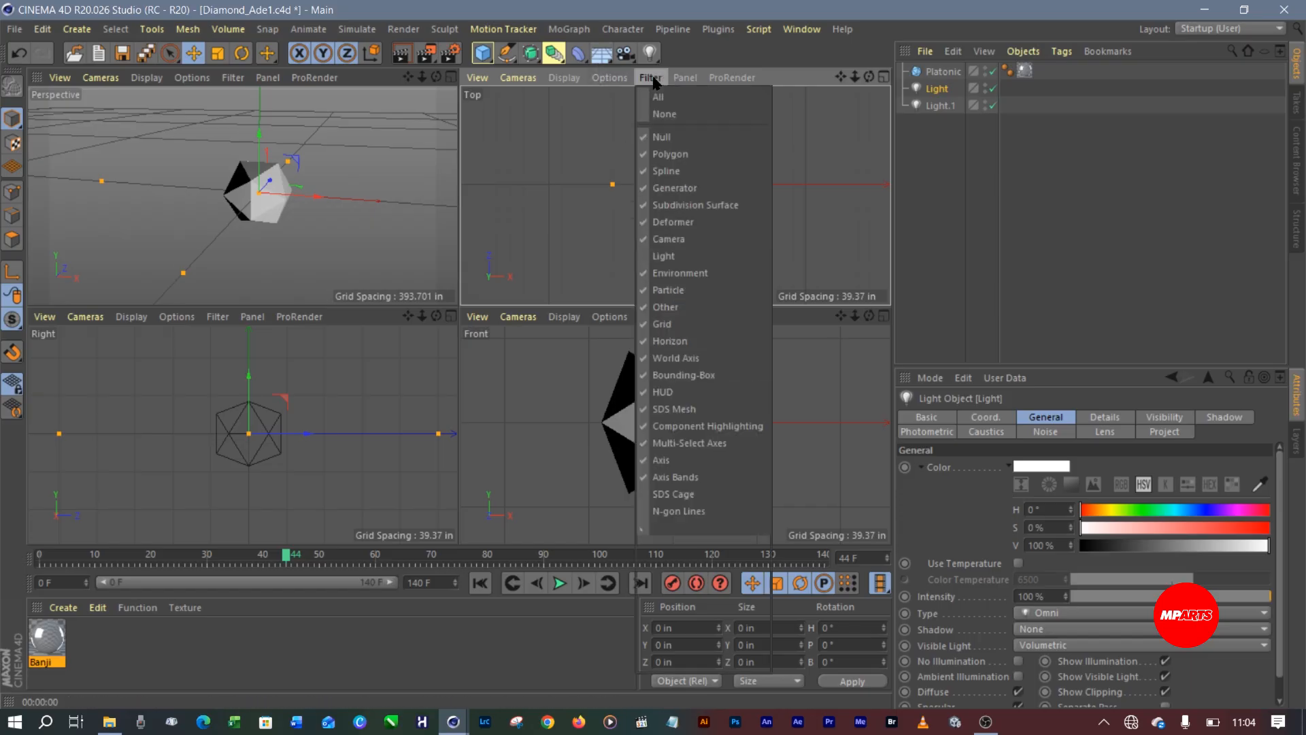
pyautogui.click(670, 257)
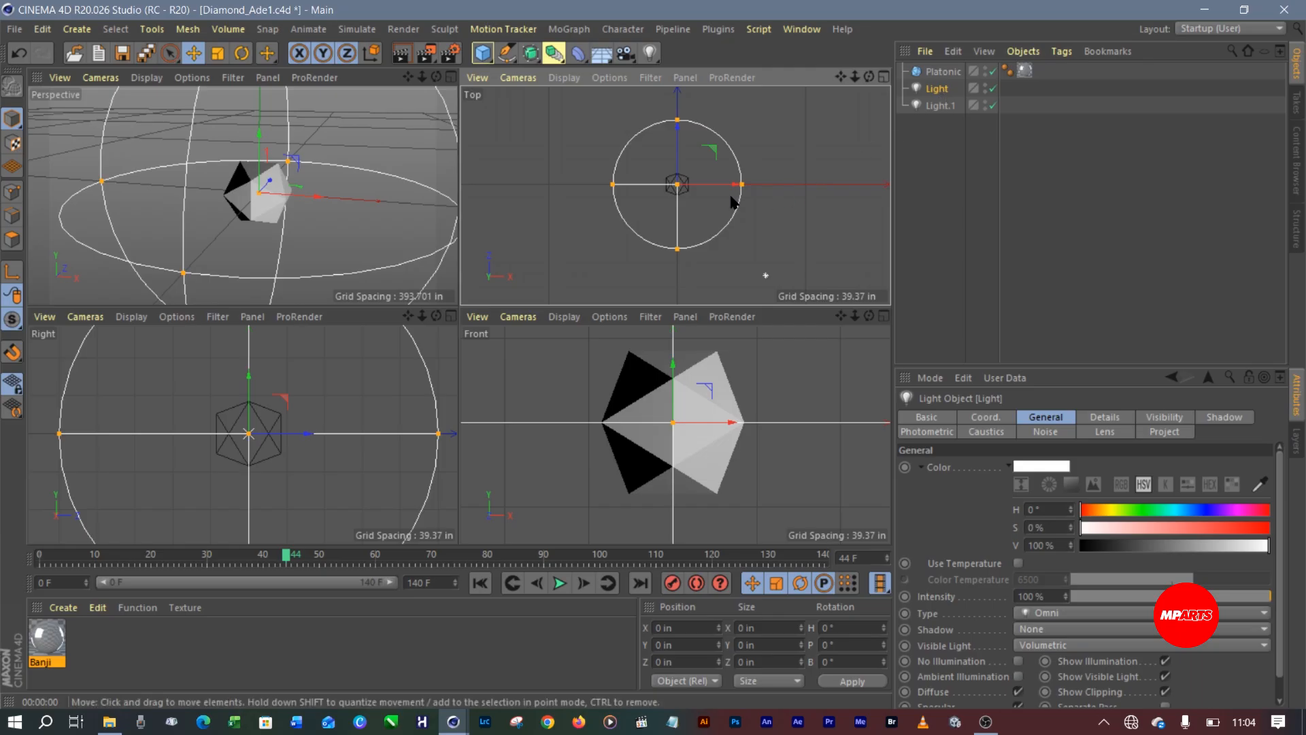
# Try different radii for the first light's volumetric sphere with preview renders, ending with a small sphere closely surrounding the Platonic object
pyautogui.moveTo(743, 185); pyautogui.dragTo(694, 189)
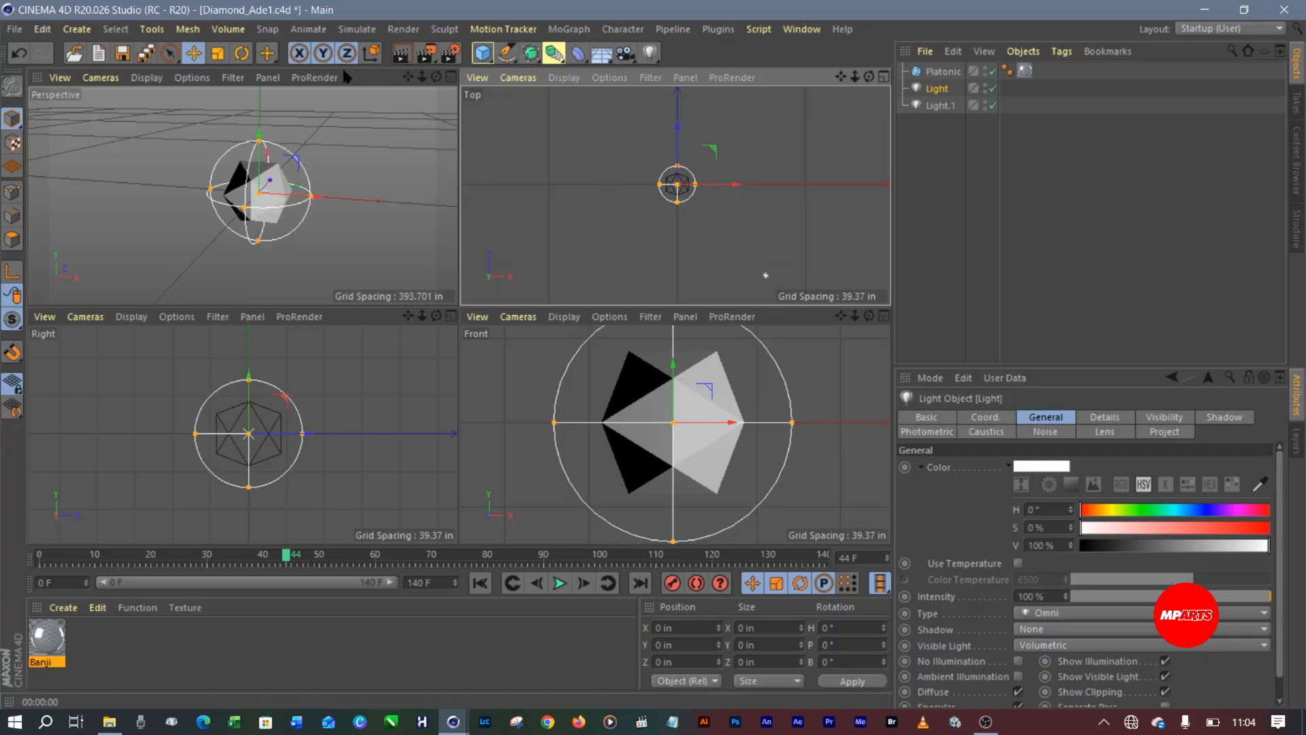
pyautogui.click(402, 64)
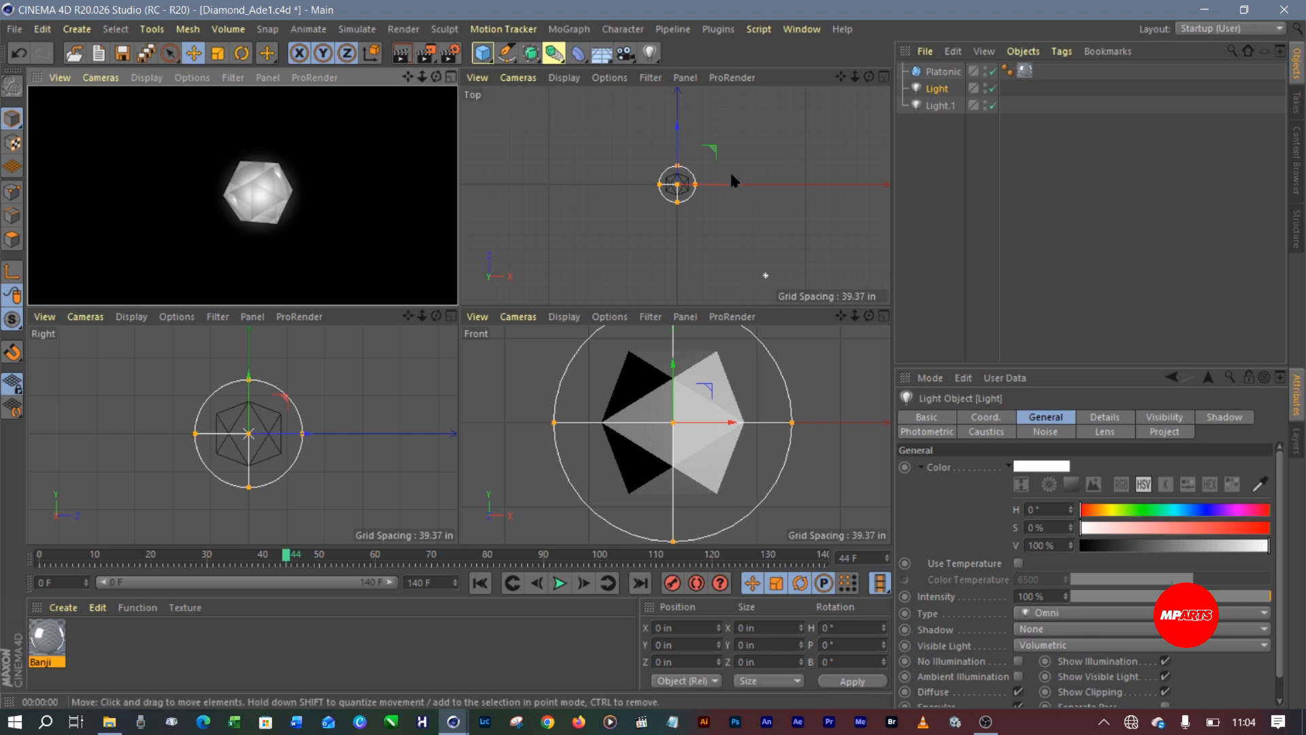
pyautogui.moveTo(694, 185); pyautogui.dragTo(723, 183)
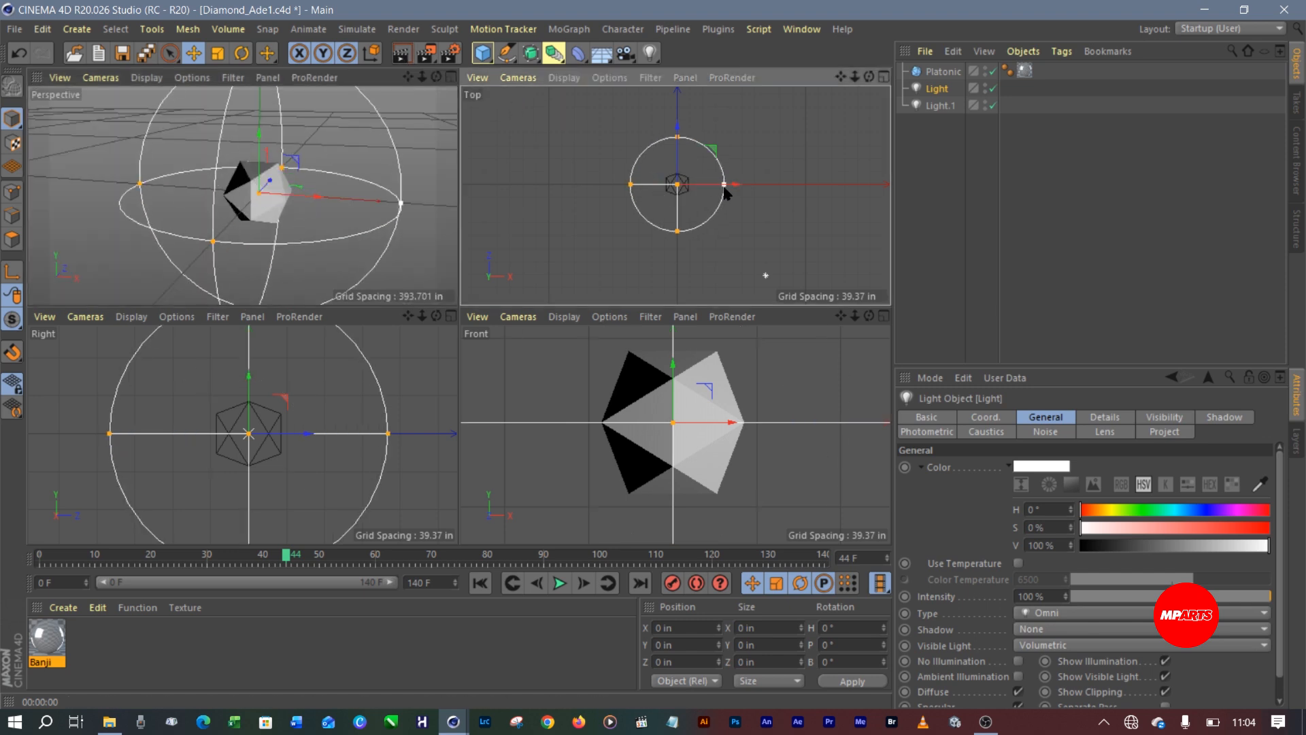
pyautogui.click(402, 53)
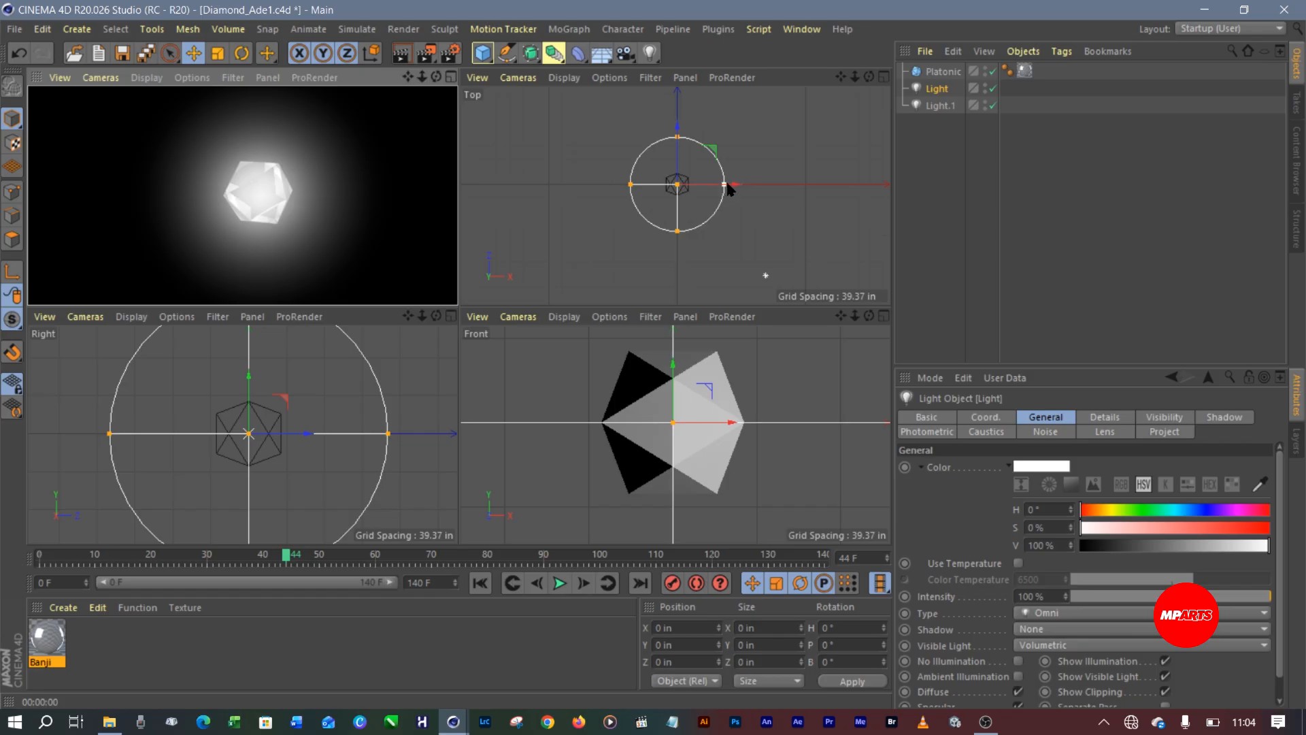
pyautogui.moveTo(724, 185); pyautogui.dragTo(693, 184)
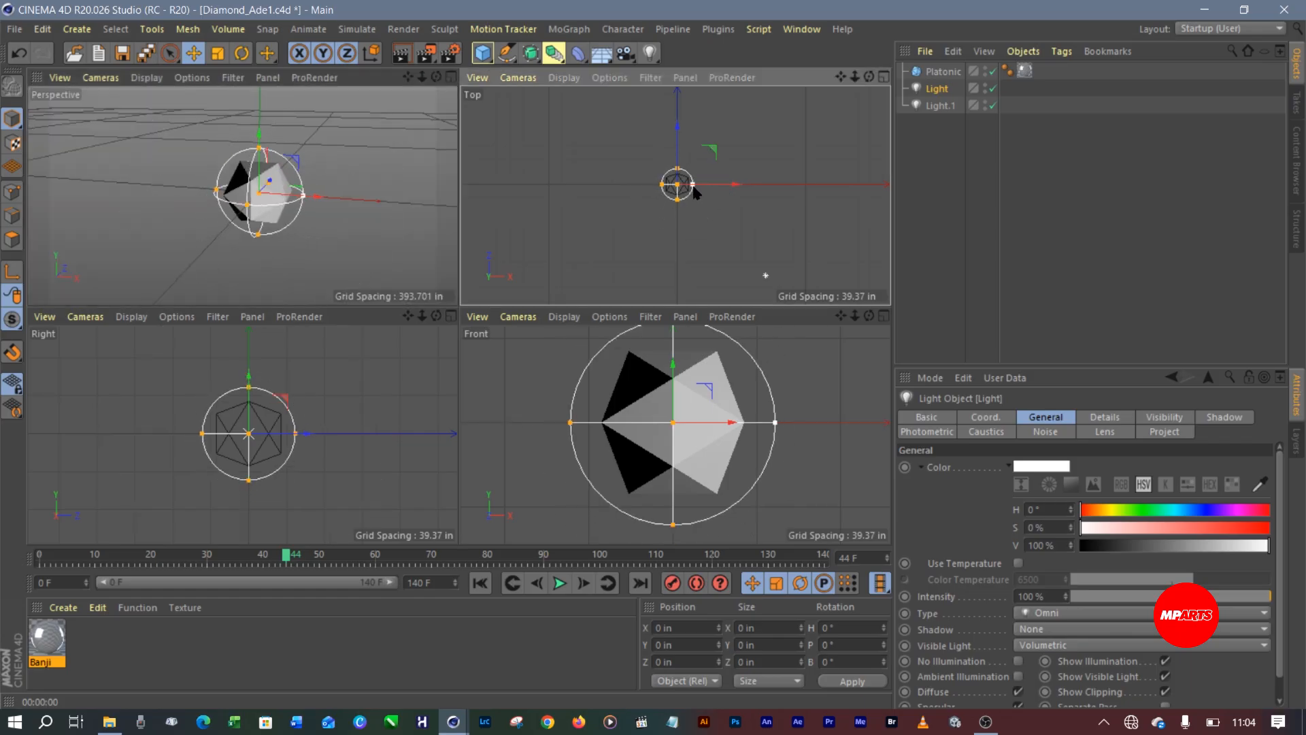
# Enlarge the first light's volumetric sphere slightly around the Platonic object, rendering previews before and after the change
pyautogui.click(402, 53)
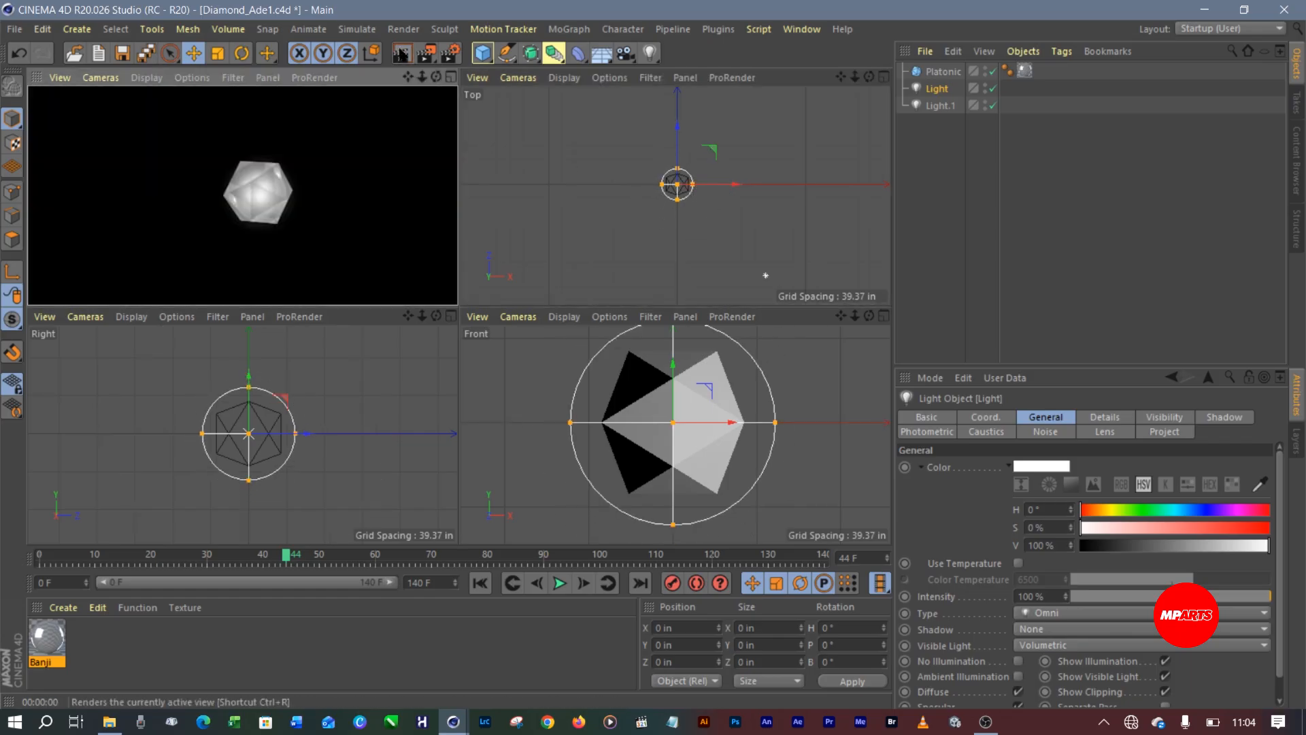
pyautogui.moveTo(693, 191); pyautogui.dragTo(700, 191)
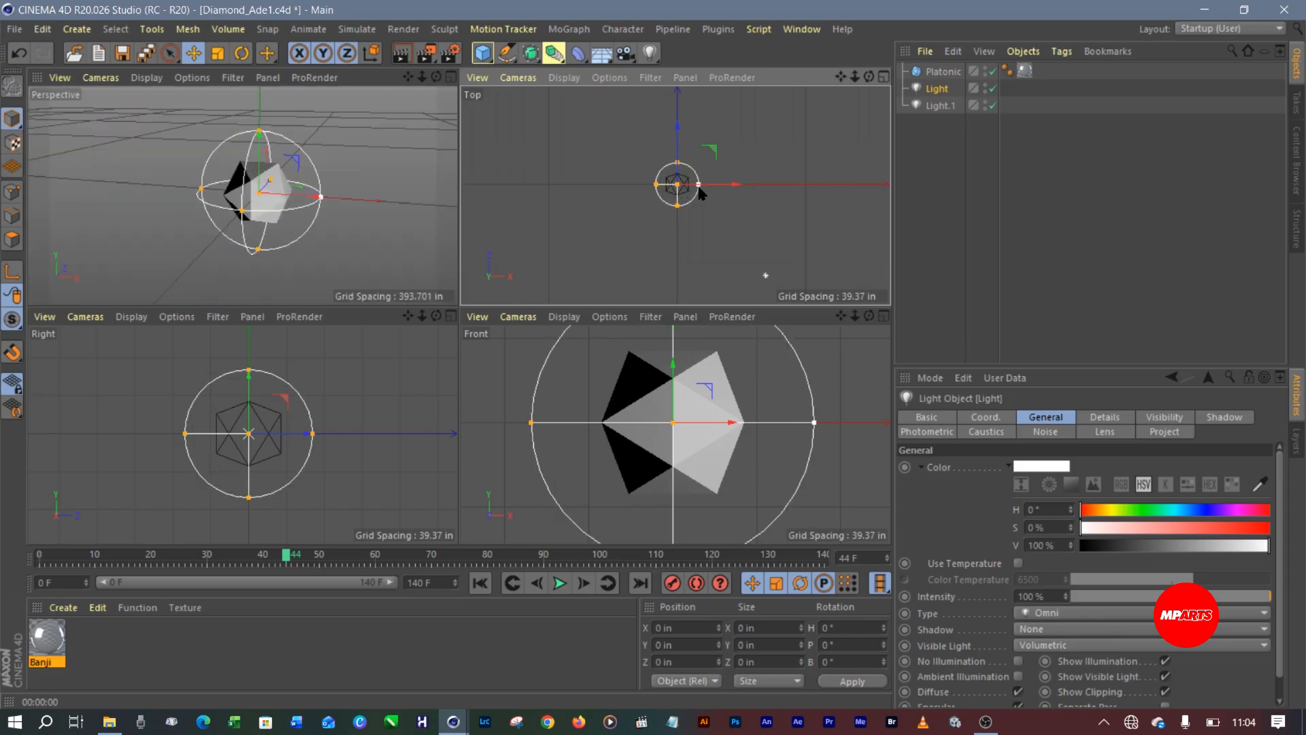
pyautogui.click(402, 53)
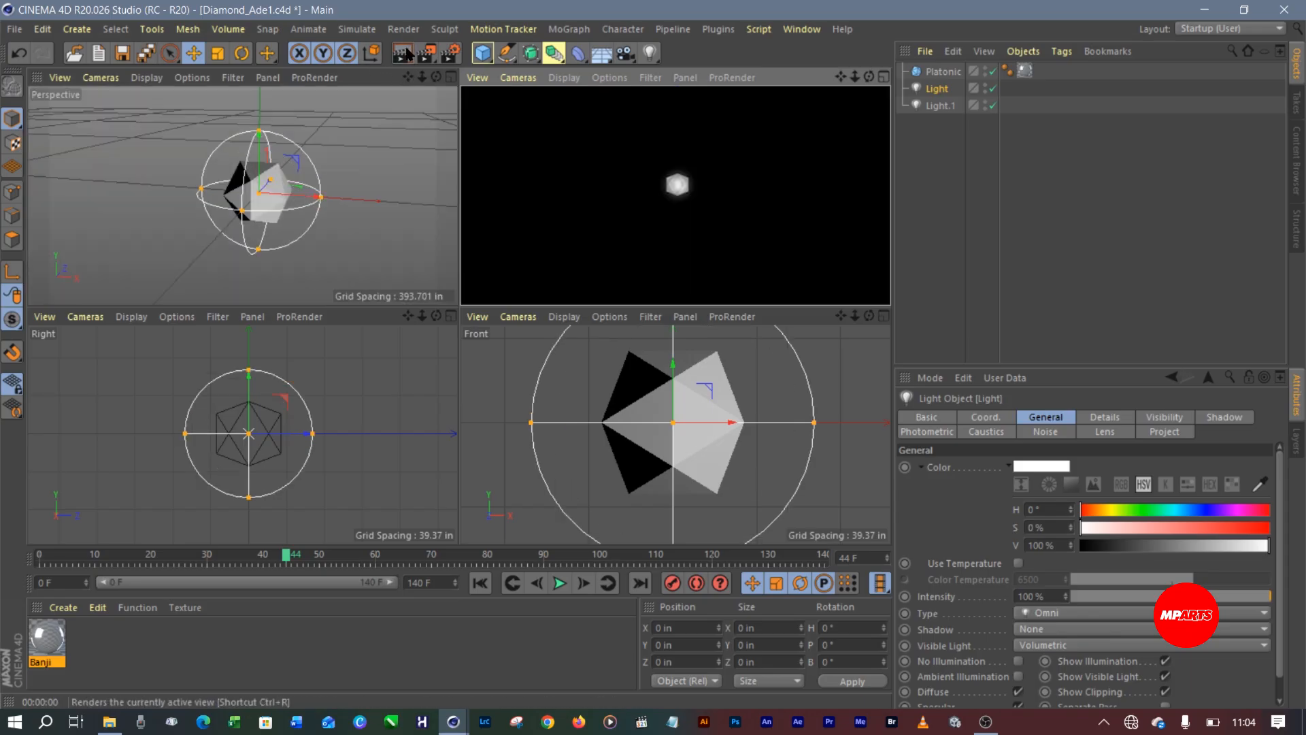
pyautogui.click(404, 60)
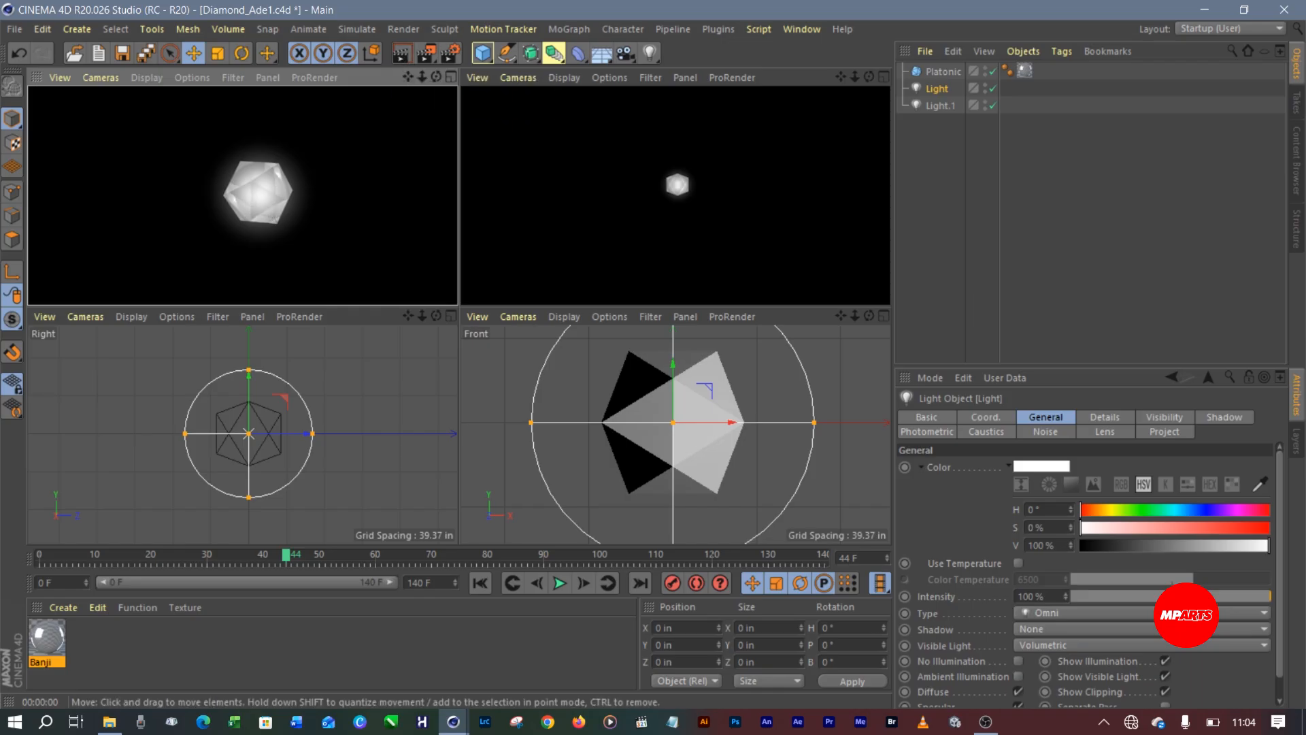
# Compare the general settings of the first light with those of the second light
pyautogui.click(936, 90)
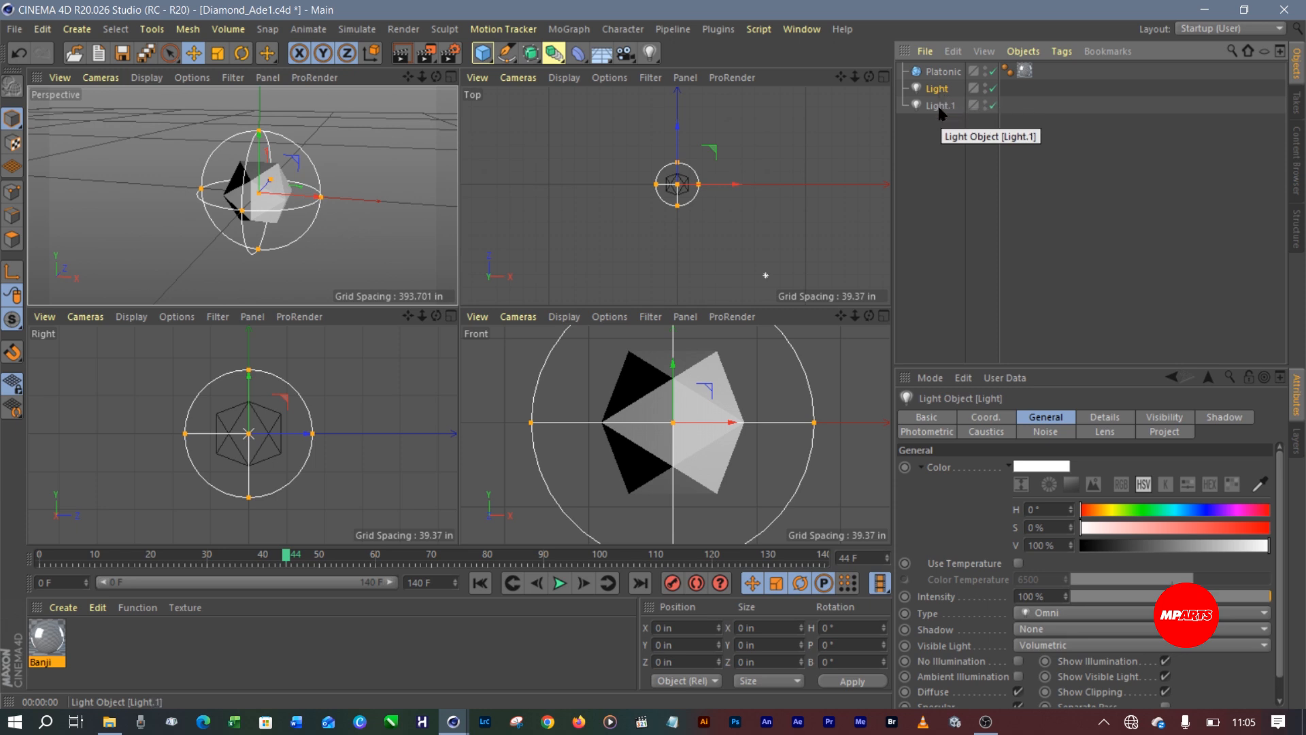
pyautogui.click(940, 107)
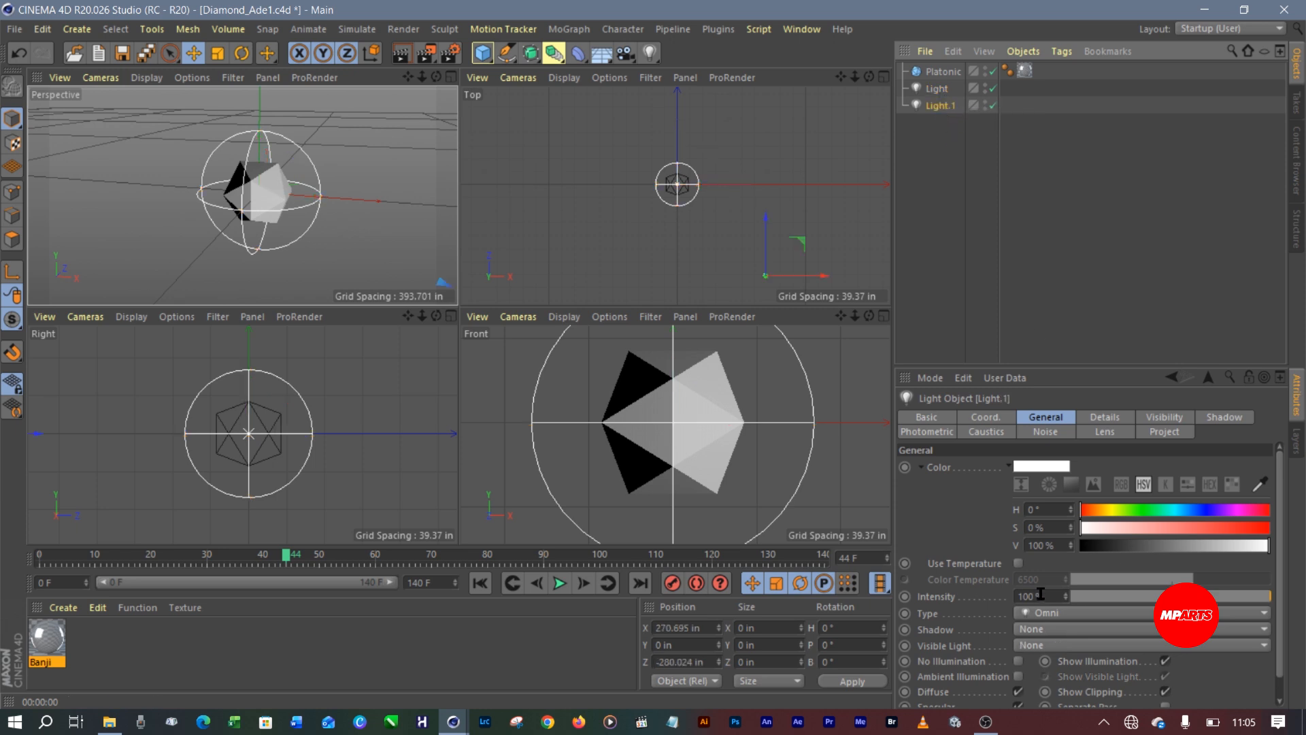
pyautogui.click(936, 91)
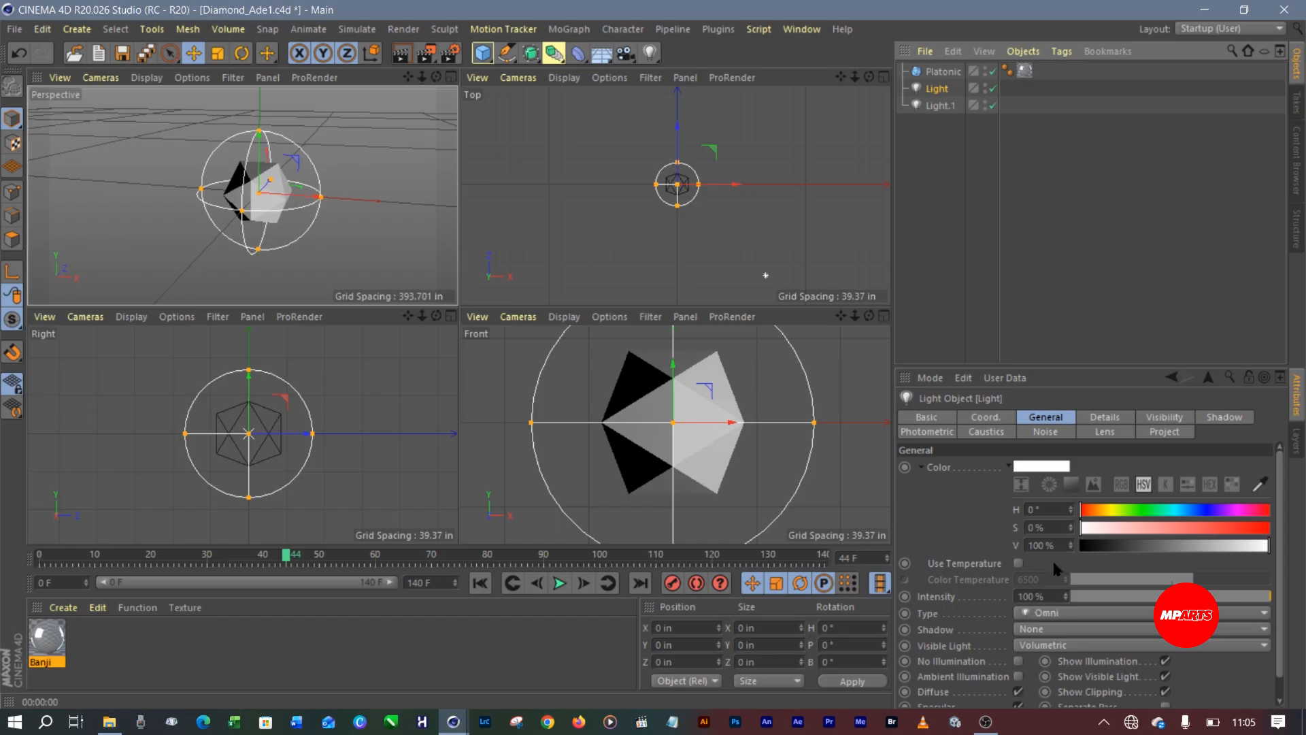
pyautogui.click(939, 105)
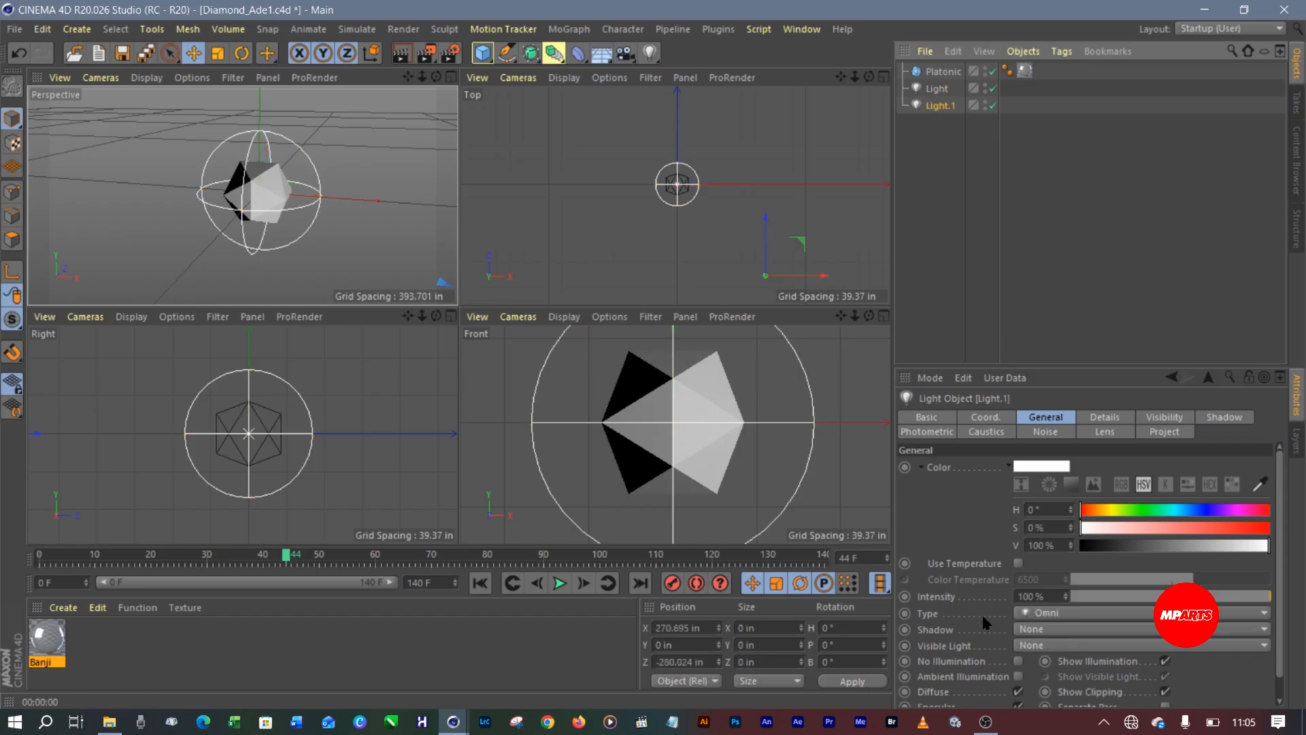
# Tint the first light with hue 158° and saturation 44%, and render the perspective view as a preview
pyautogui.click(936, 90)
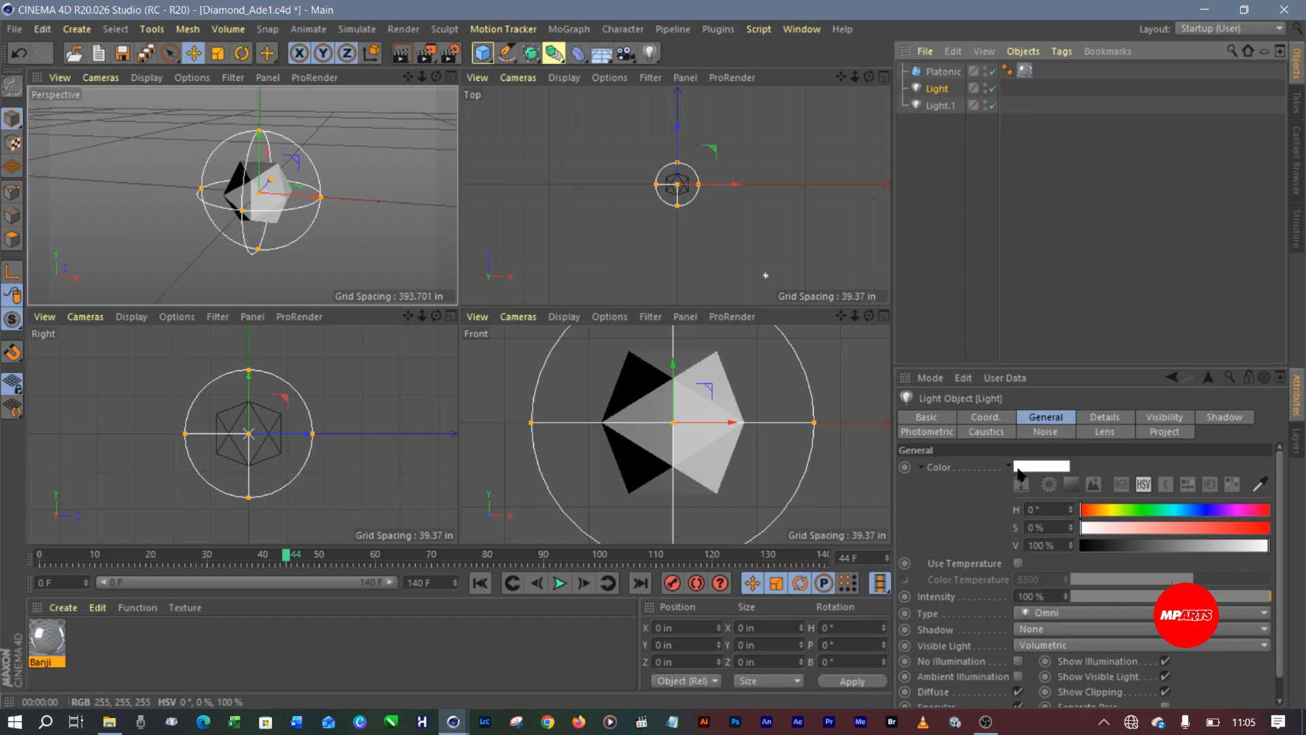
pyautogui.click(1044, 468)
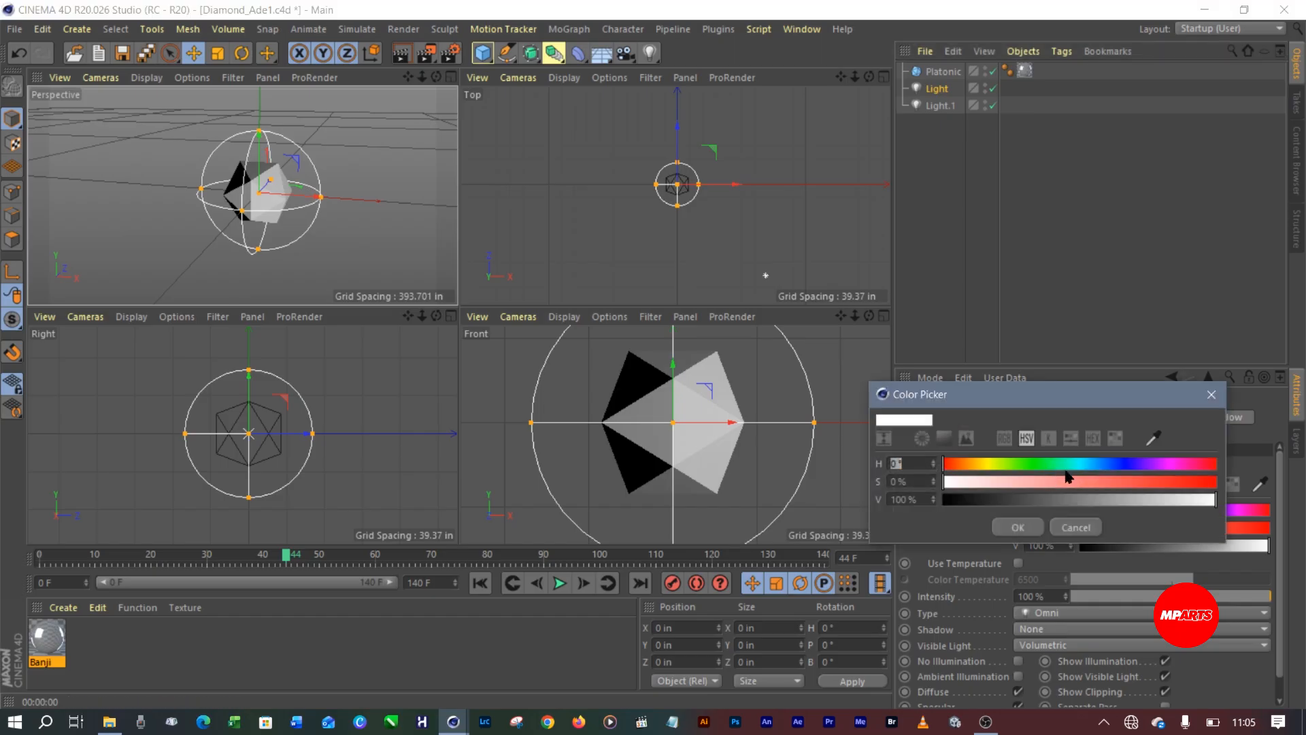
pyautogui.moveTo(1065, 465); pyautogui.dragTo(1065, 473)
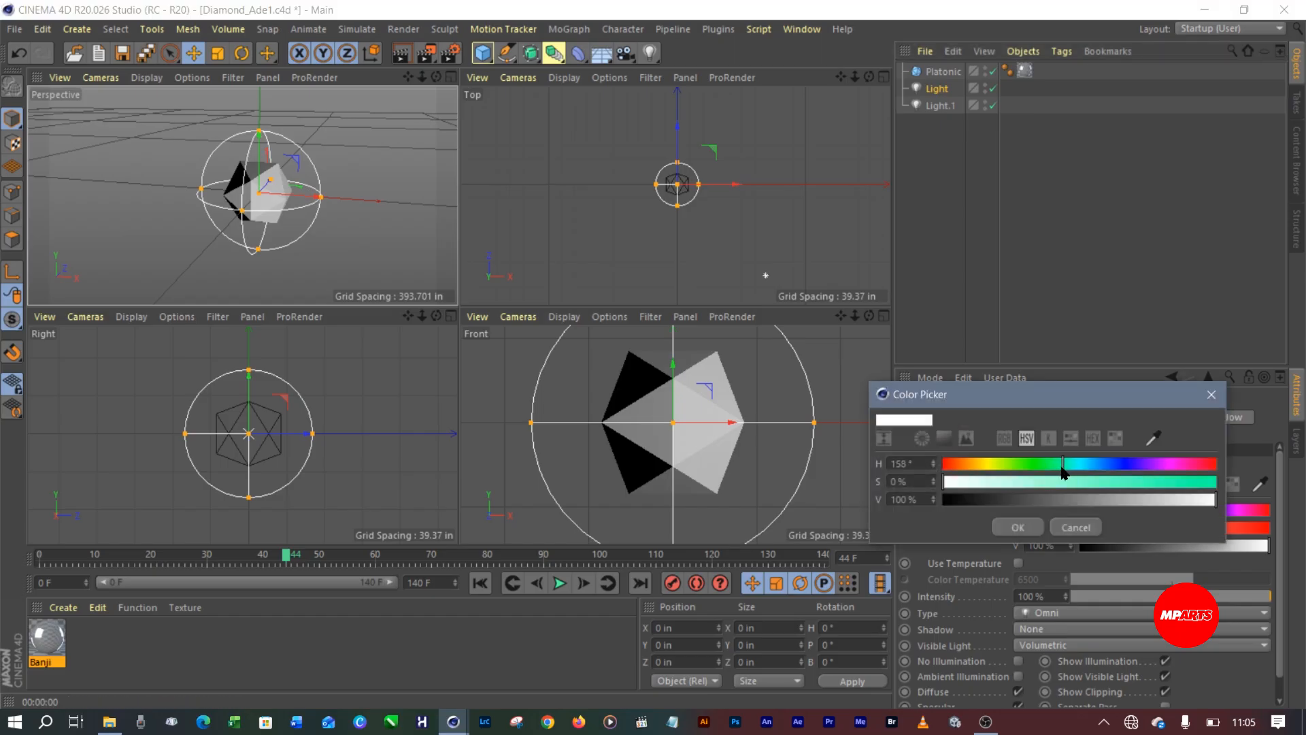
pyautogui.click(1062, 484)
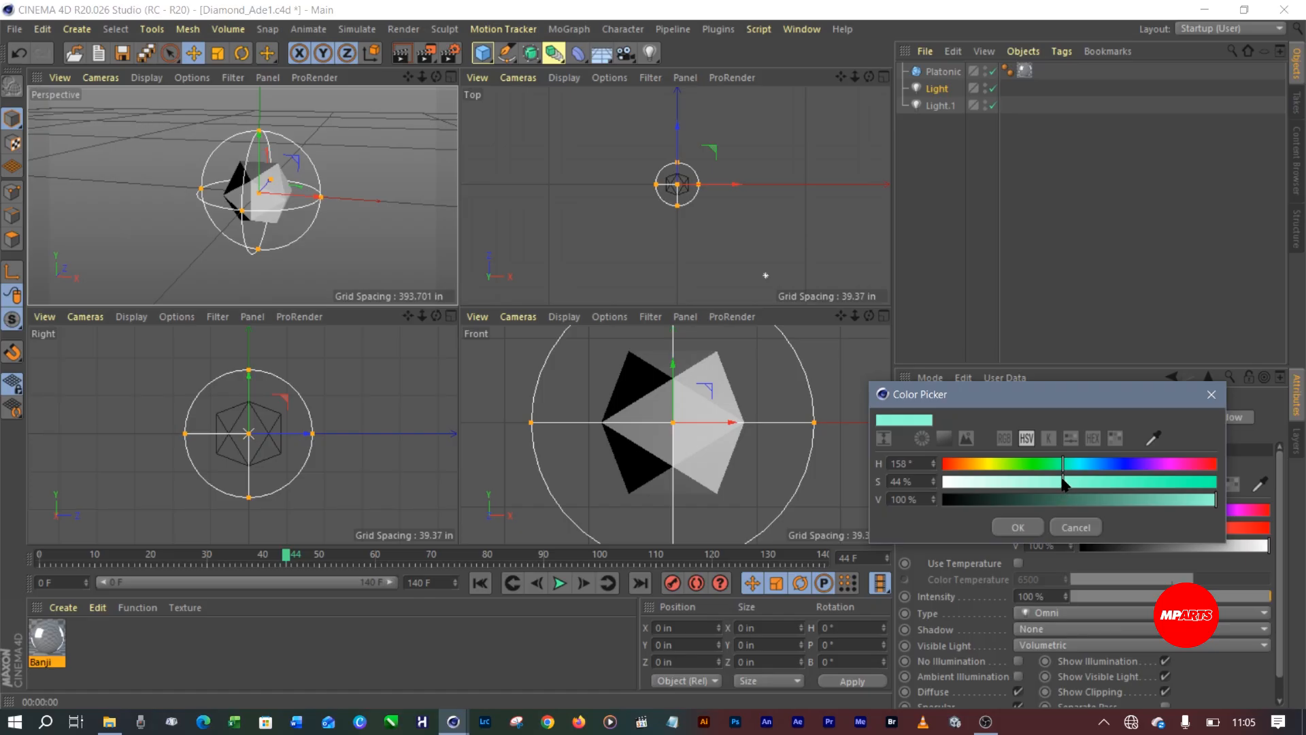
pyautogui.click(1028, 531)
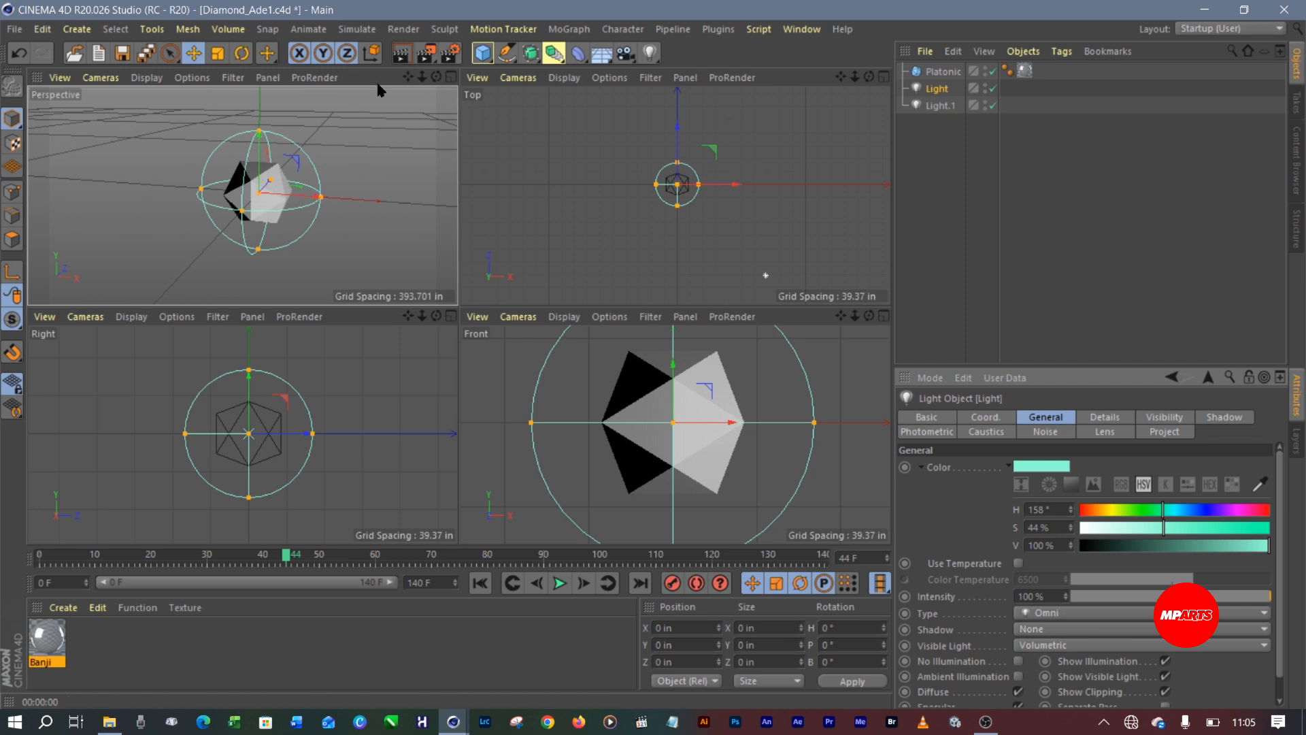
pyautogui.click(402, 55)
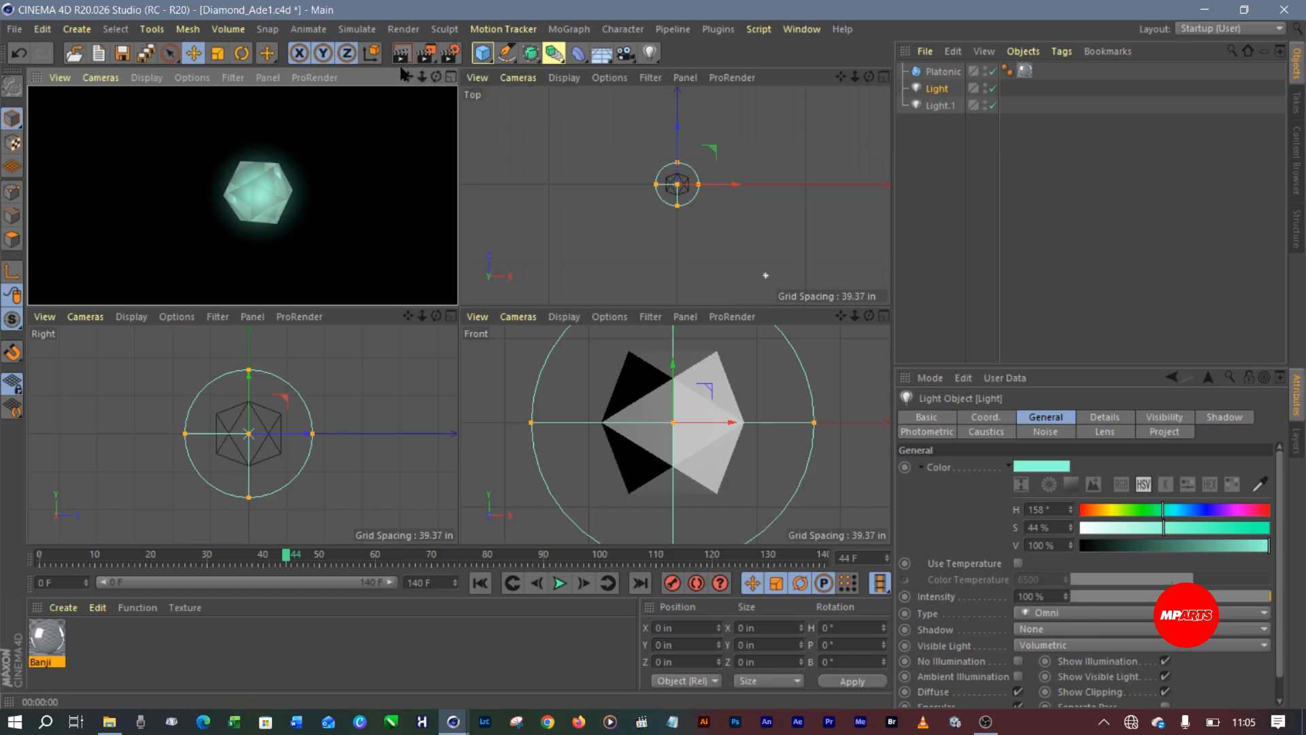
# Lower the first light's color saturation to 30% and render a preview of the perspective view
pyautogui.click(1042, 465)
pyautogui.click(1017, 485)
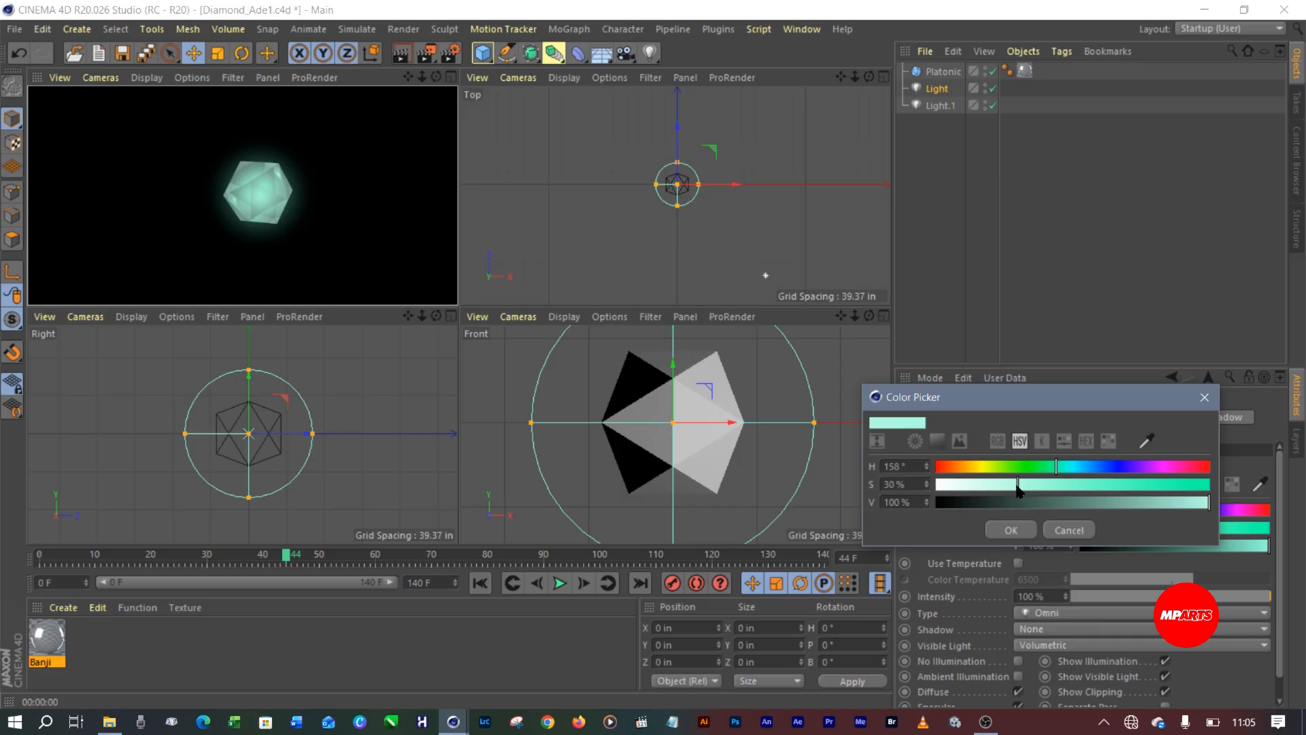
pyautogui.click(1011, 530)
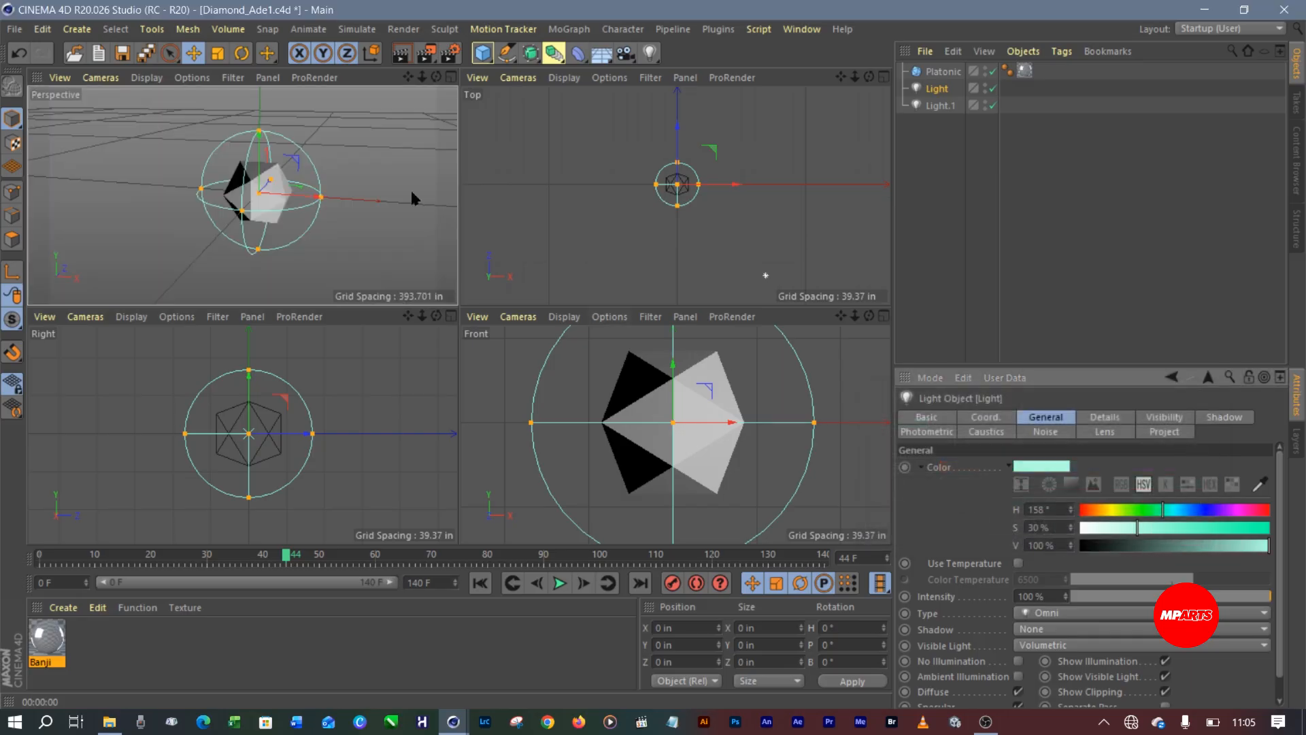
pyautogui.click(402, 53)
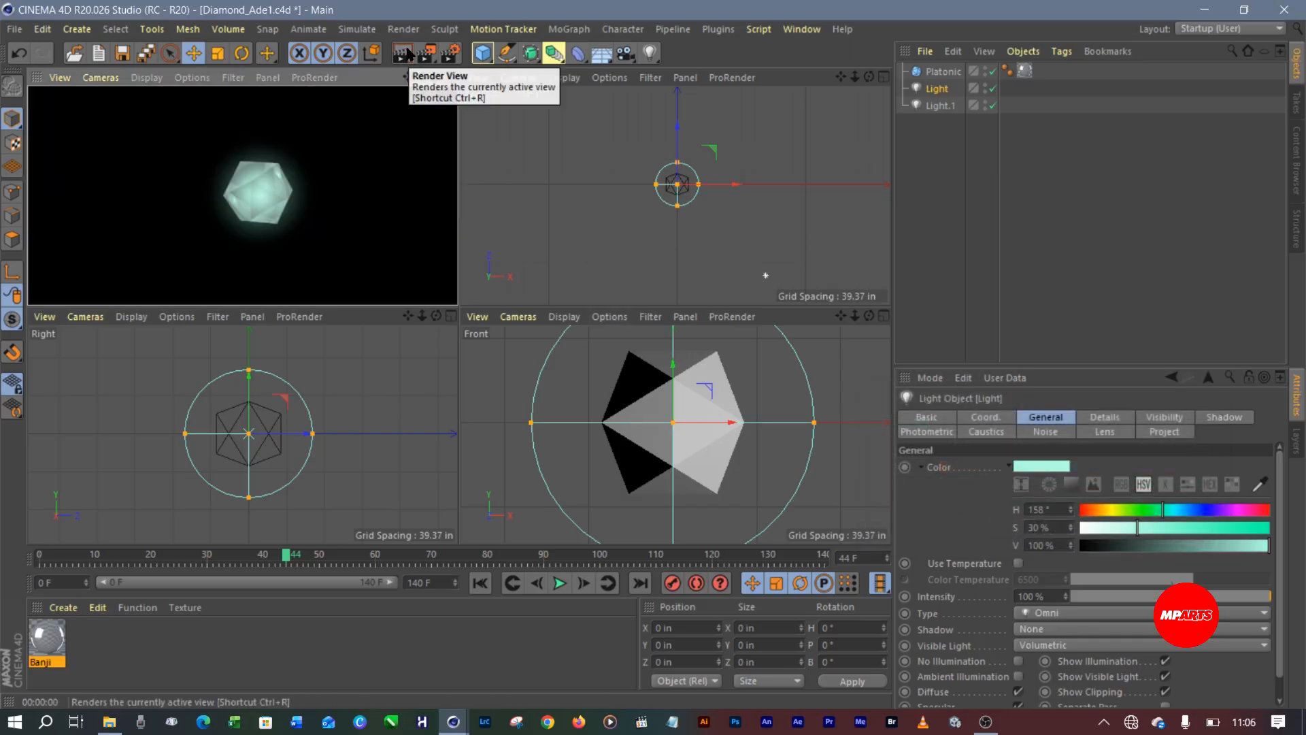
# Set the first light's color saturation to 23% and render a preview of the perspective view
pyautogui.click(1046, 467)
pyautogui.click(996, 484)
pyautogui.moveTo(996, 484); pyautogui.dragTo(1005, 484)
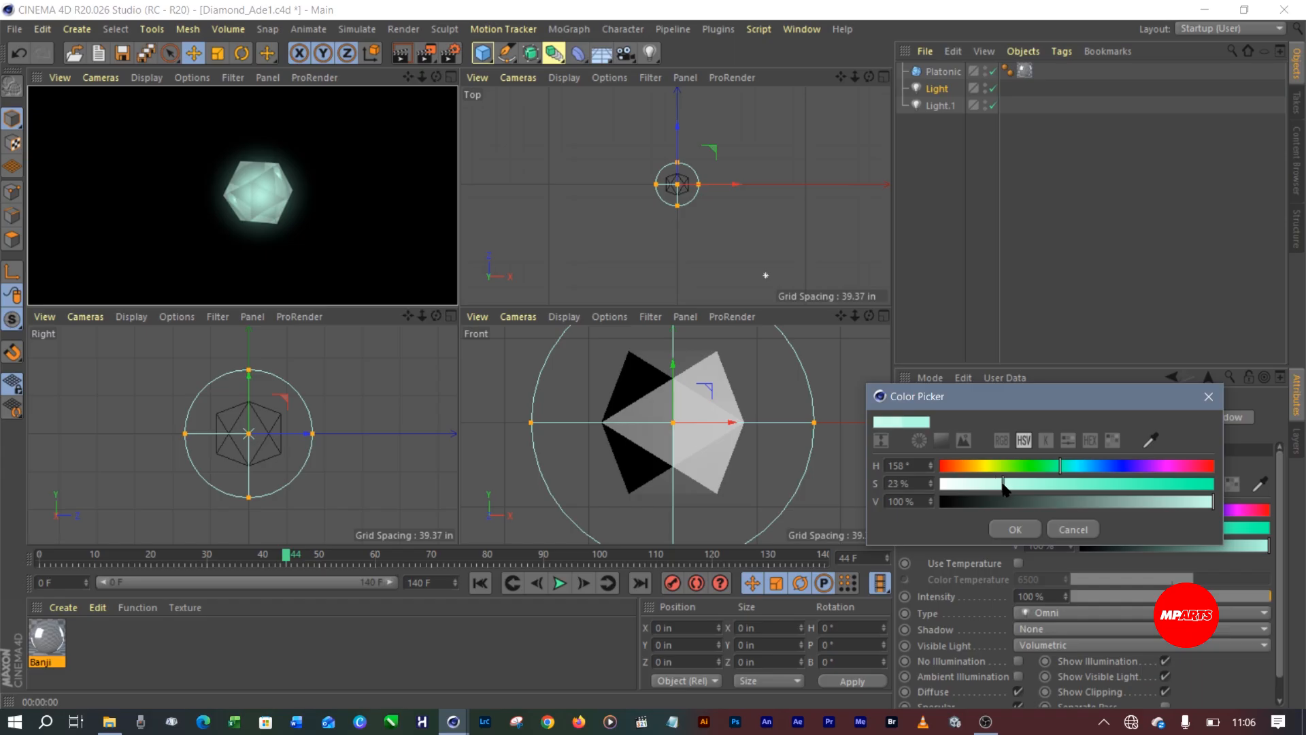
pyautogui.click(1017, 530)
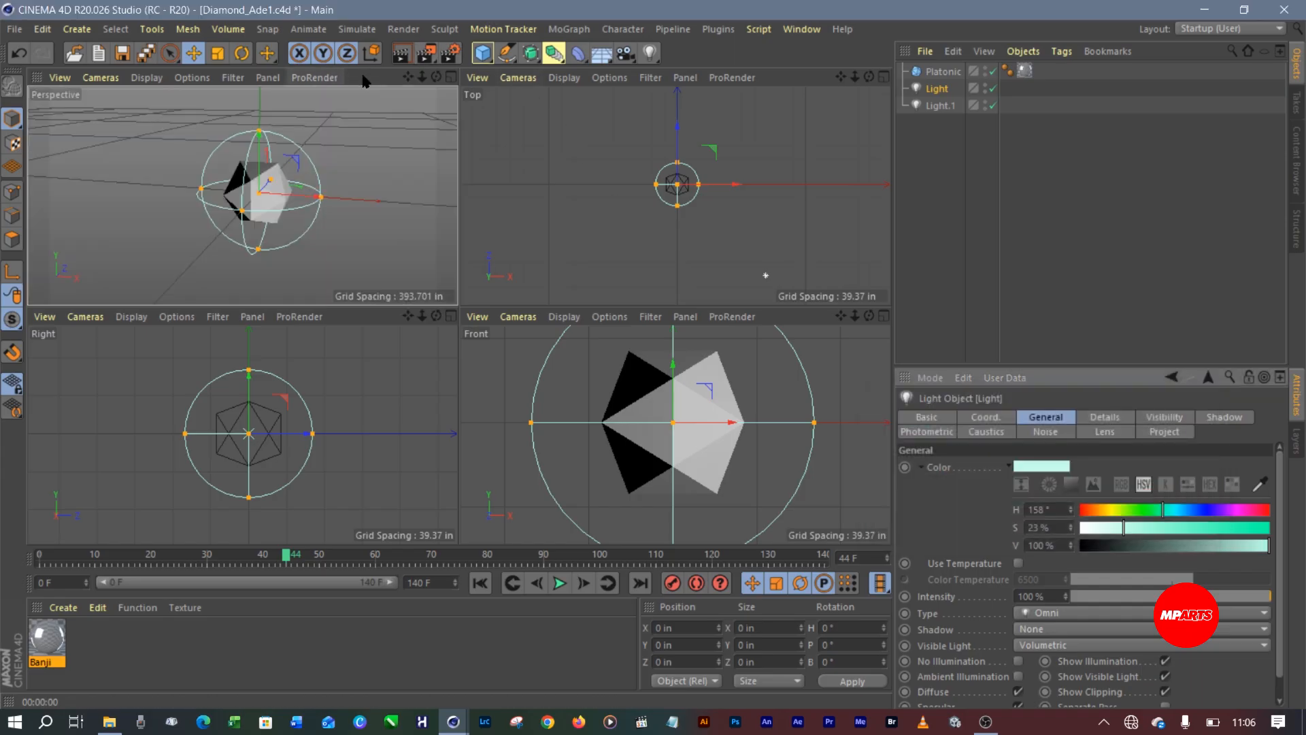
pyautogui.click(398, 57)
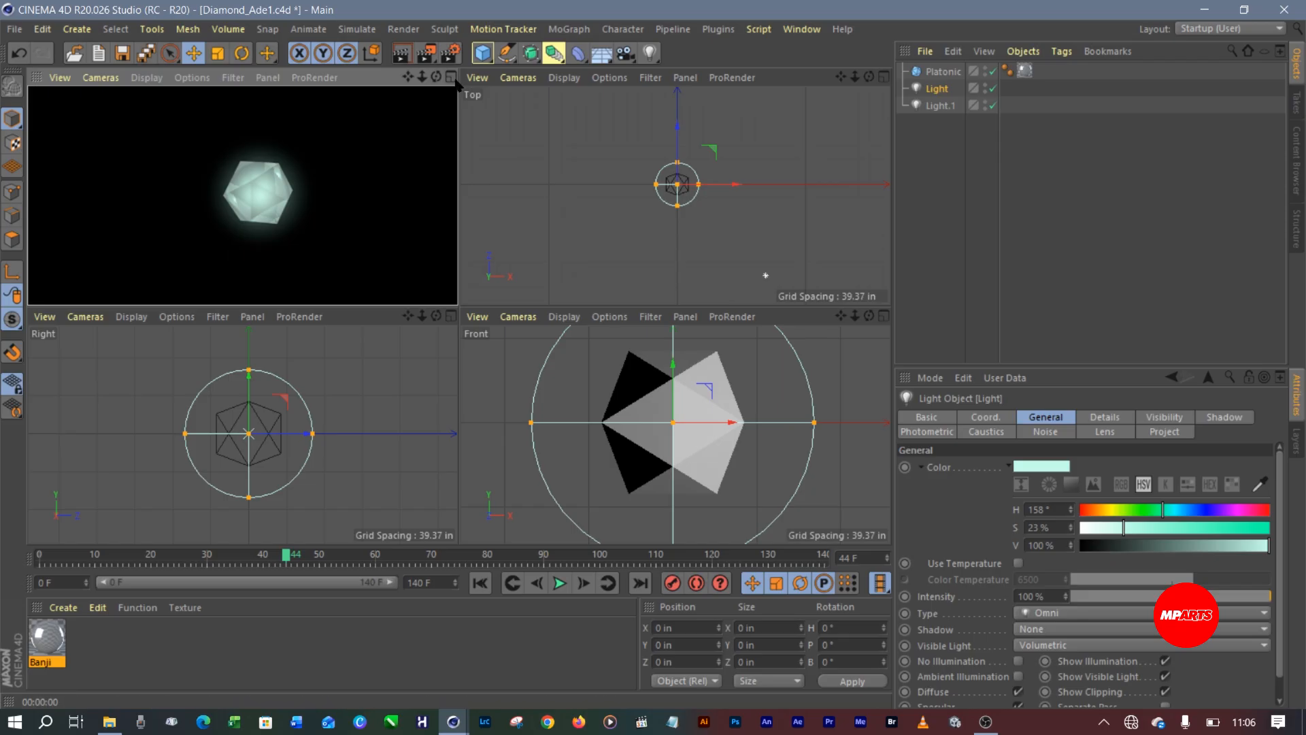
# Render the perspective view at maximized size to inspect the glow, and return to the four-view layout
pyautogui.click(452, 77)
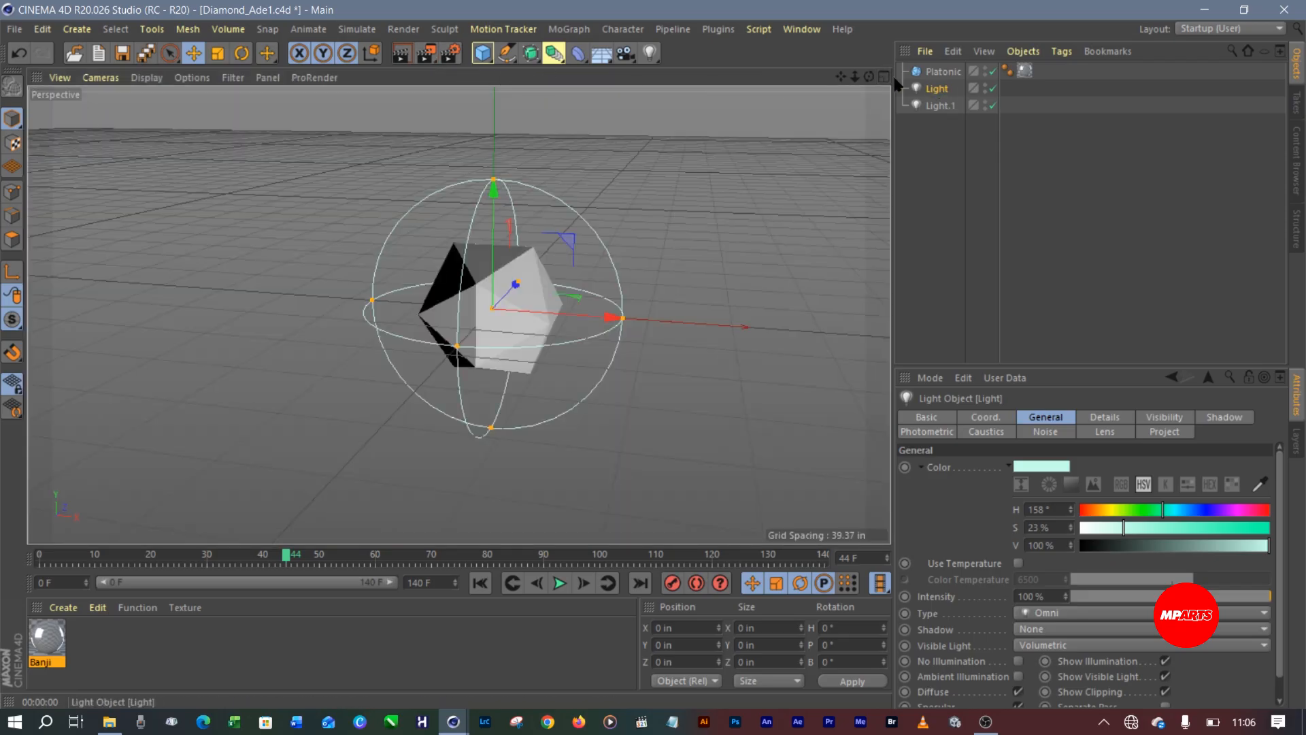
pyautogui.click(402, 58)
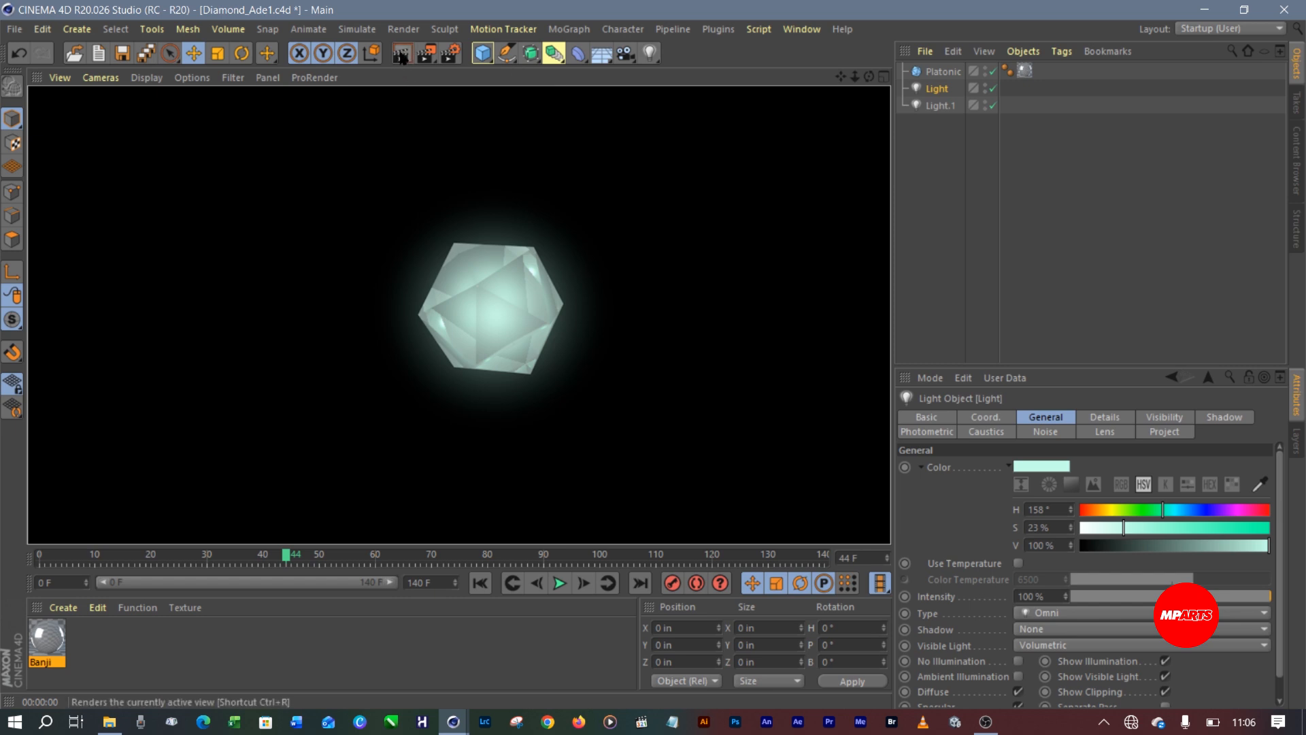
pyautogui.click(884, 77)
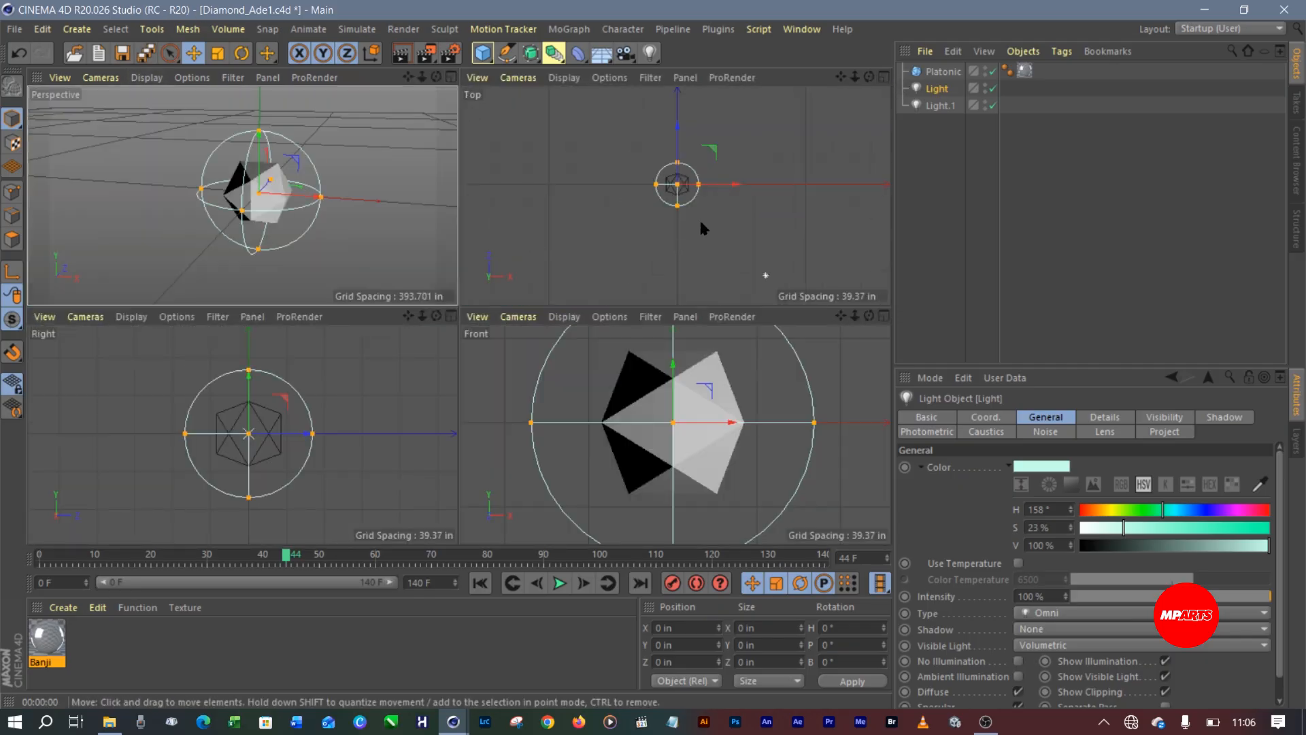
# Save the project and deselect the first light
pyautogui.hotkey('ctrl', 's')
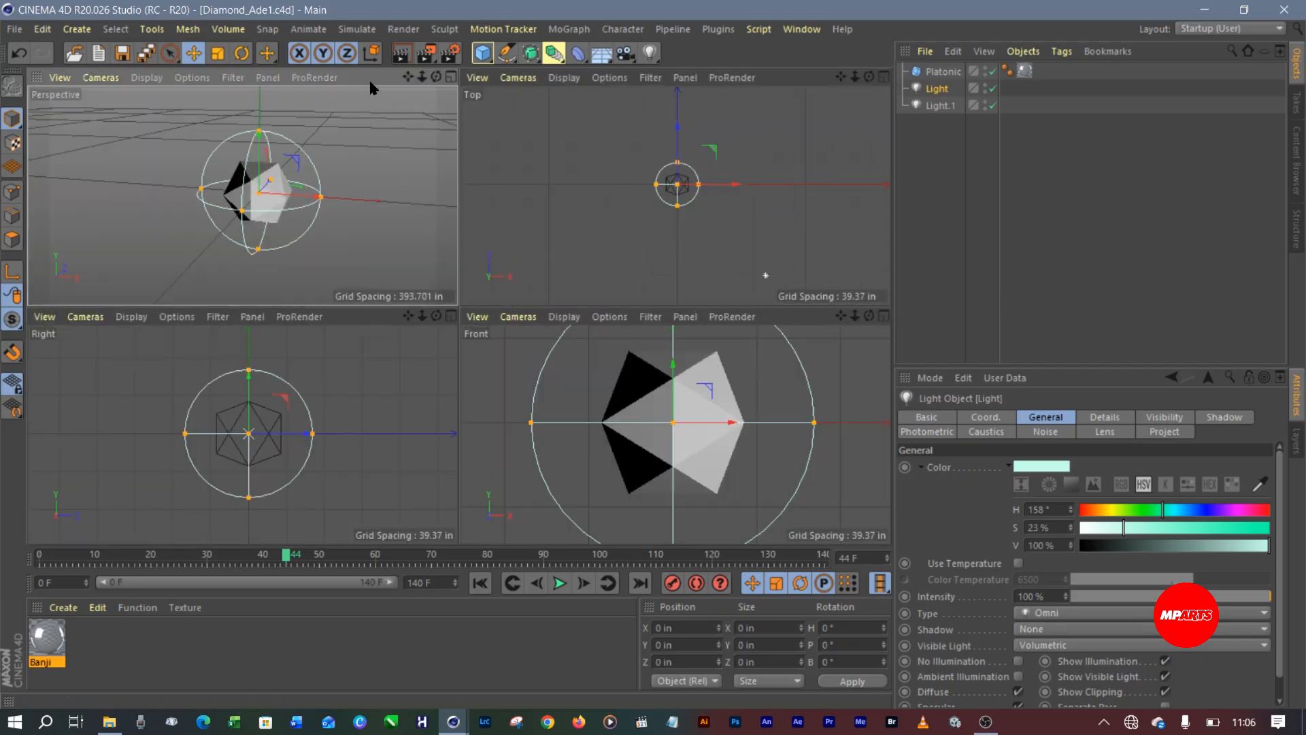
pyautogui.click(15, 29)
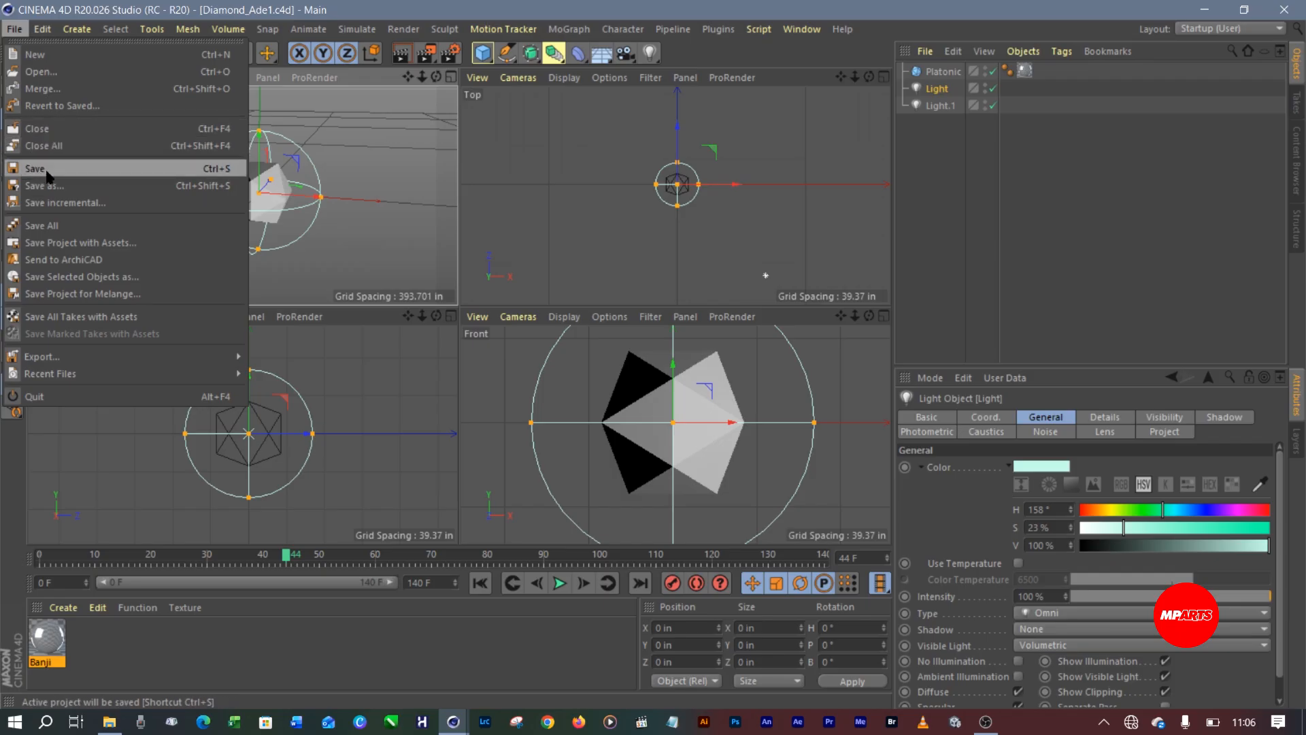
pyautogui.click(383, 83)
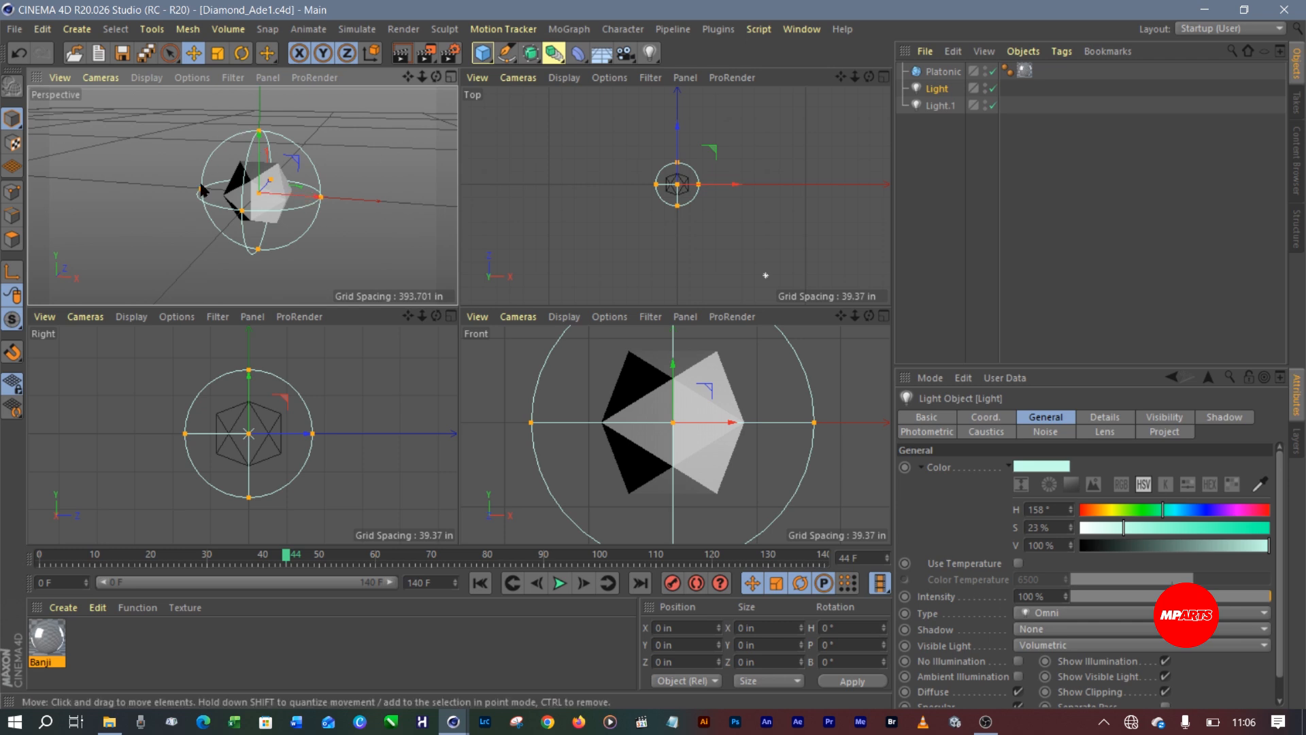
pyautogui.click(404, 134)
pyautogui.hotkey('ctrl', 's')
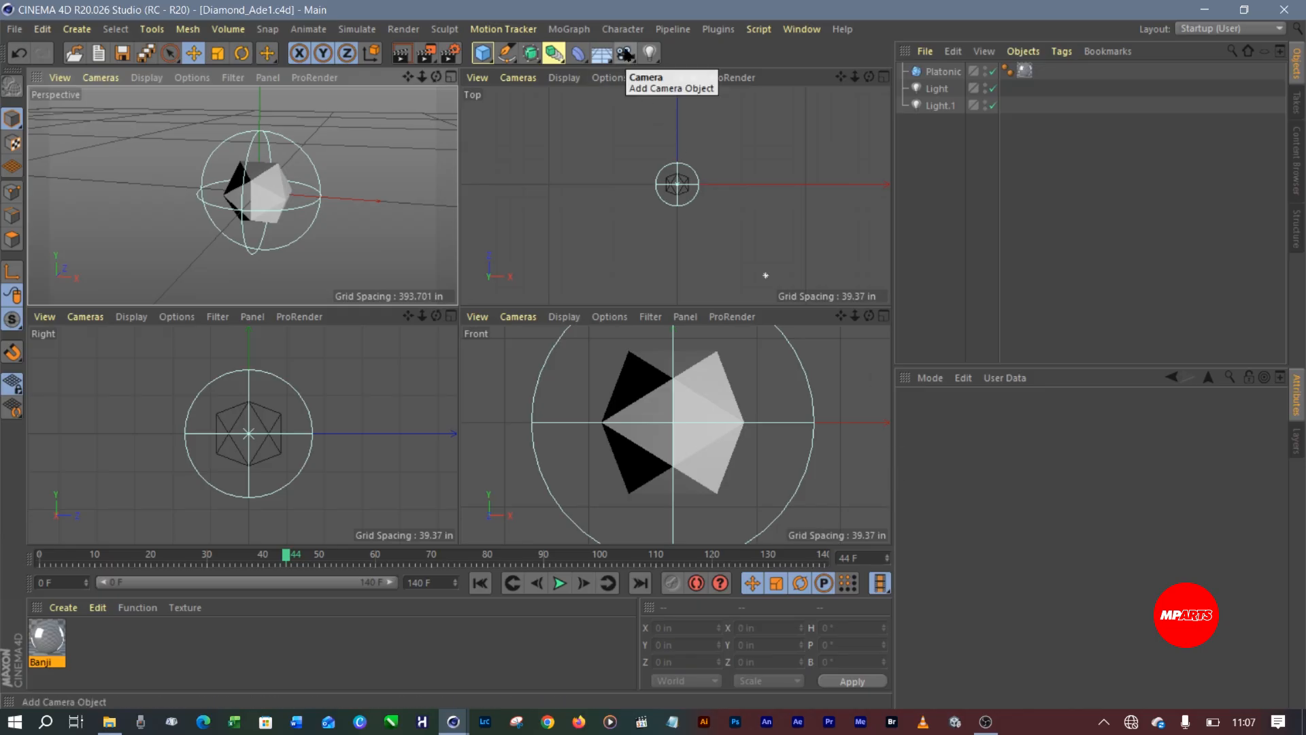
# Add a camera object and look through it in the perspective view
pyautogui.click(626, 54)
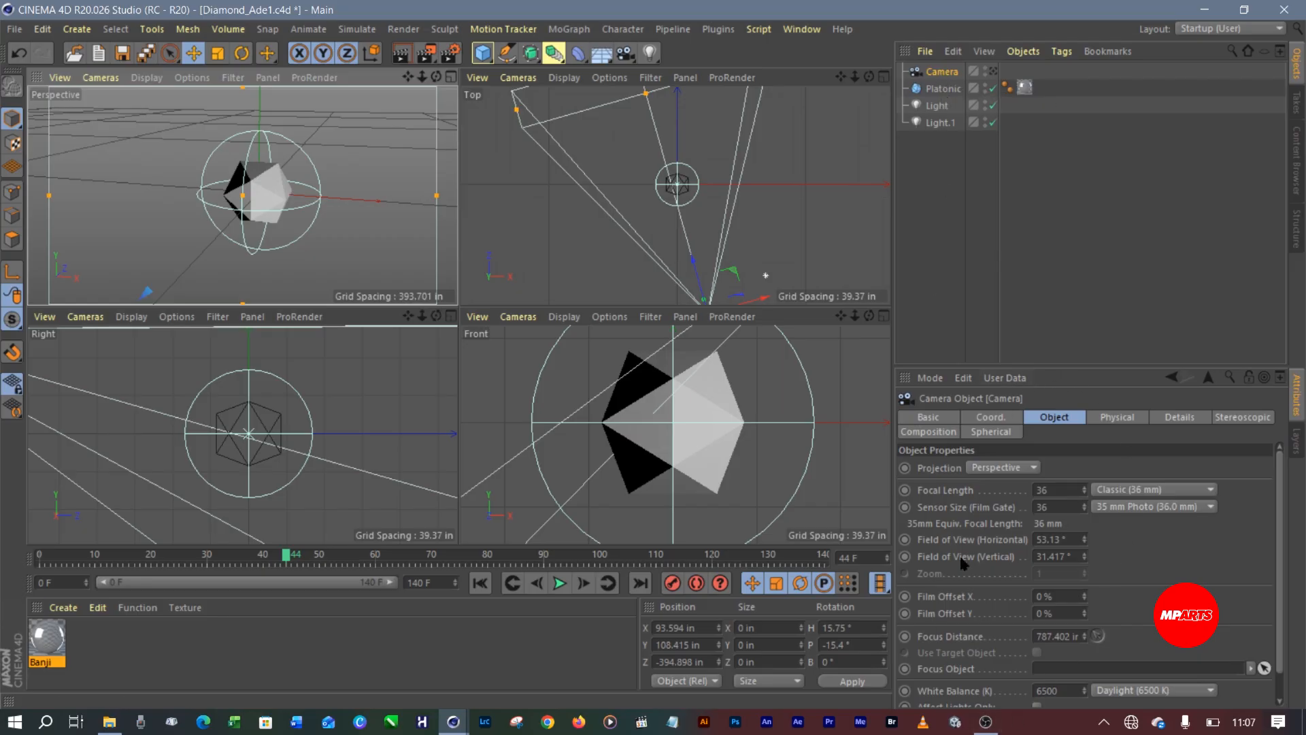
pyautogui.click(994, 72)
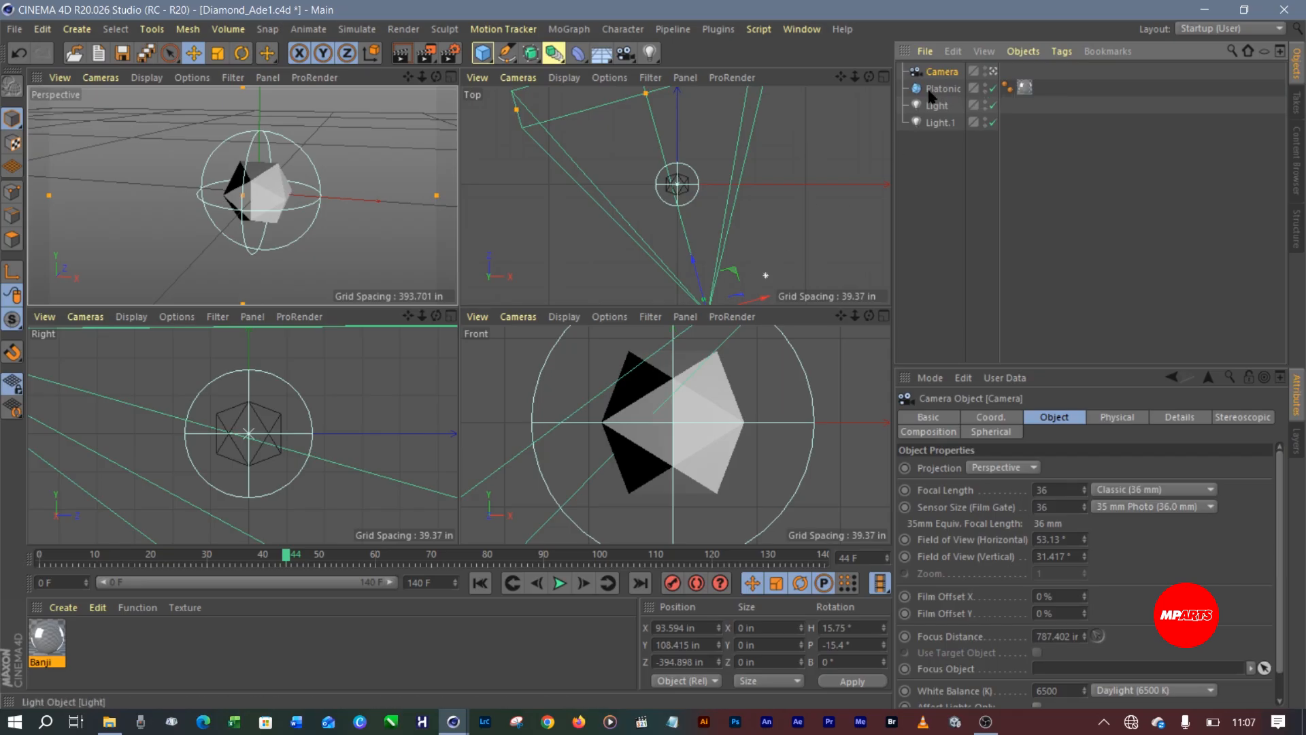
# Move the camera closer to the Platonic object in the top view, to about X 103.6, Y 88.9, Z -318.4 in
pyautogui.scroll(-4, 714, 169)
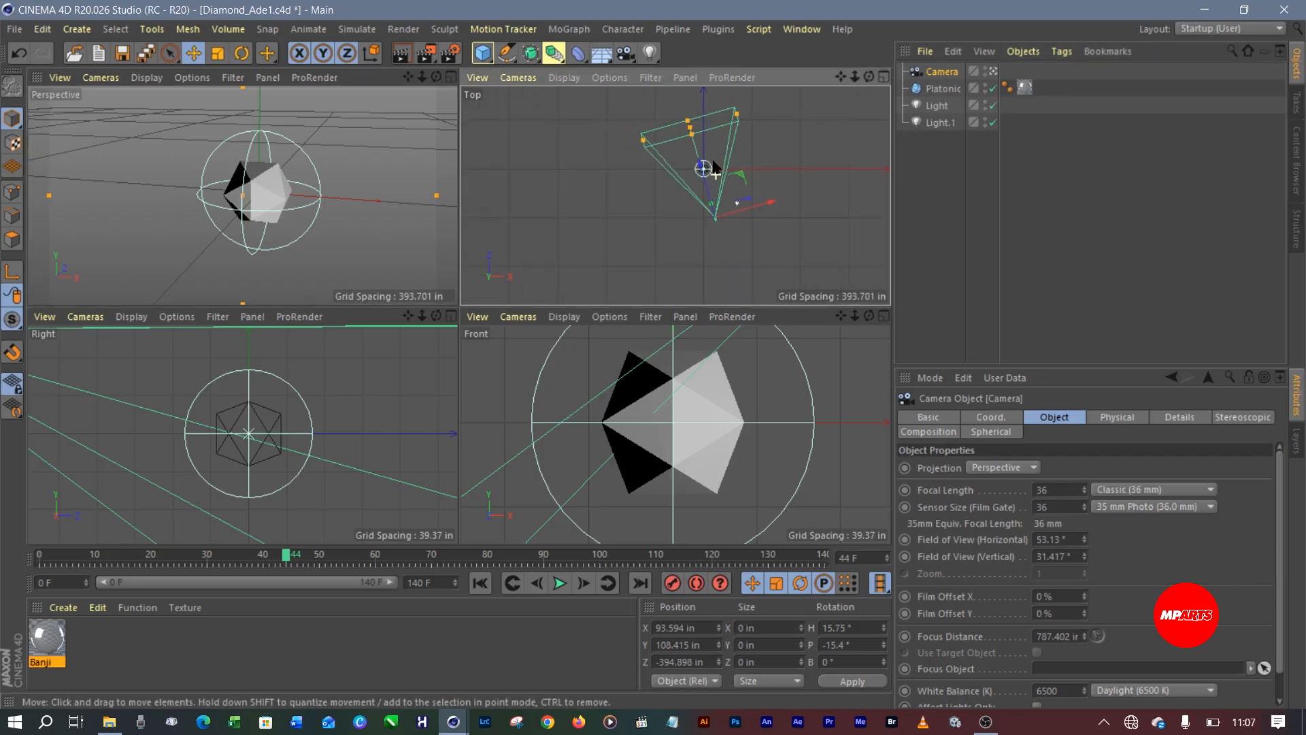
pyautogui.scroll(4, 719, 192)
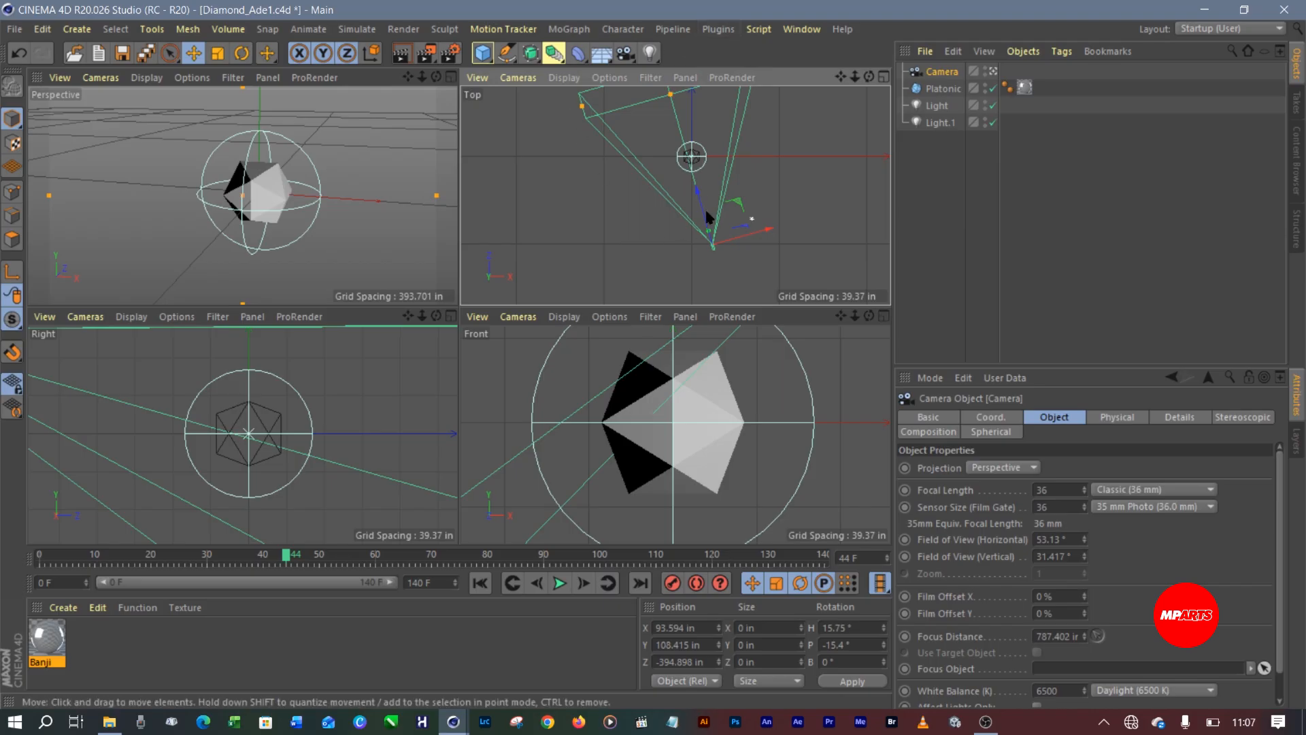
pyautogui.moveTo(705, 211)
pyautogui.mouseDown()
pyautogui.moveTo(693, 181)
pyautogui.moveTo(736, 216)
pyautogui.moveTo(751, 193)
pyautogui.moveTo(695, 197)
pyautogui.moveTo(698, 209)
pyautogui.mouseUp()
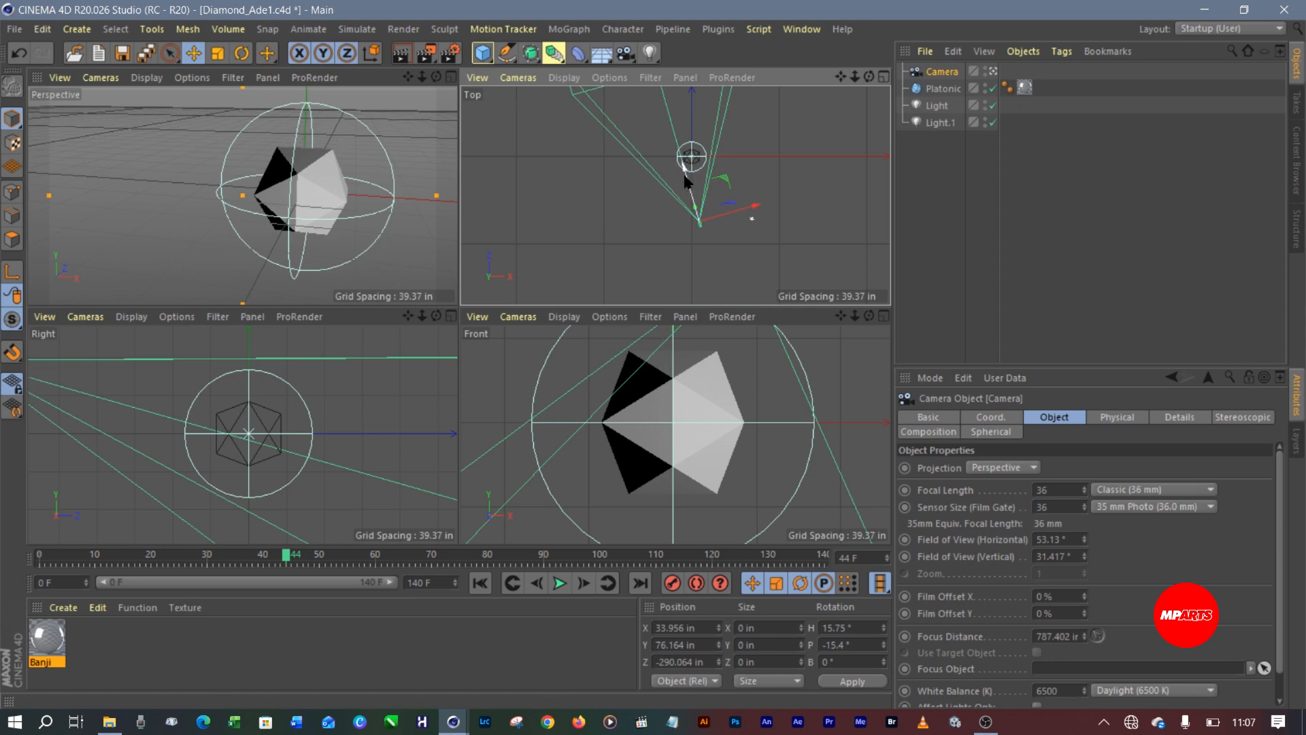
pyautogui.moveTo(685, 178)
pyautogui.mouseDown()
pyautogui.moveTo(697, 222)
pyautogui.moveTo(690, 193)
pyautogui.mouseUp()
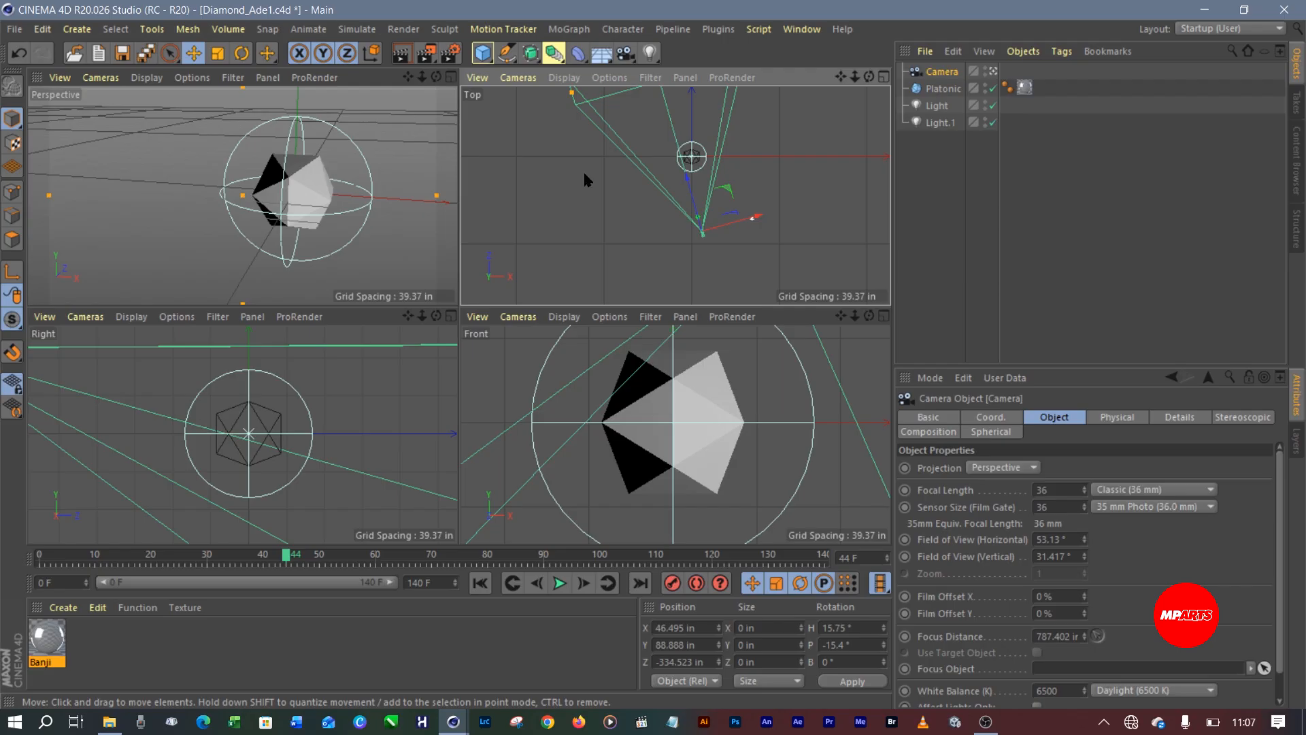
pyautogui.moveTo(585, 181); pyautogui.dragTo(597, 175)
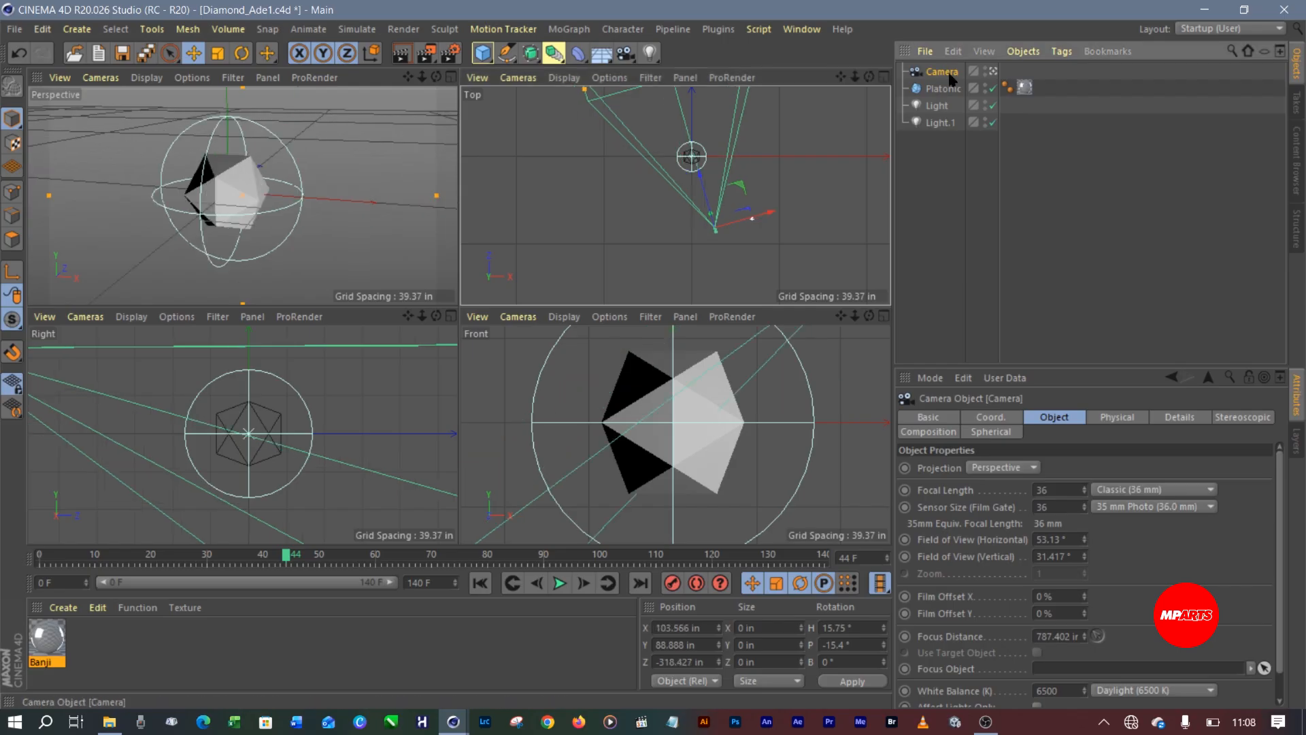
# Set the camera's X, Y and Z position coordinates to 0 in
pyautogui.click(998, 420)
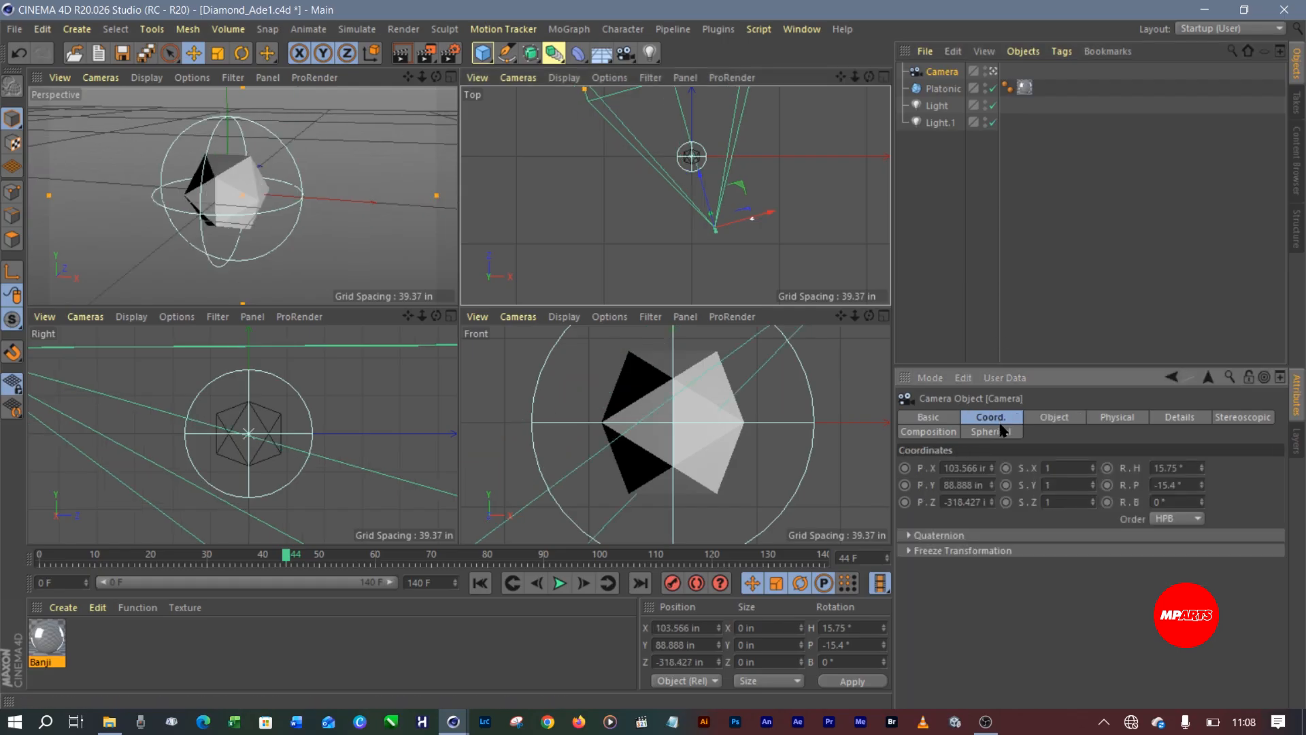
pyautogui.doubleClick(987, 467)
pyautogui.write('0')
pyautogui.press('Return')
pyautogui.doubleClick(979, 485)
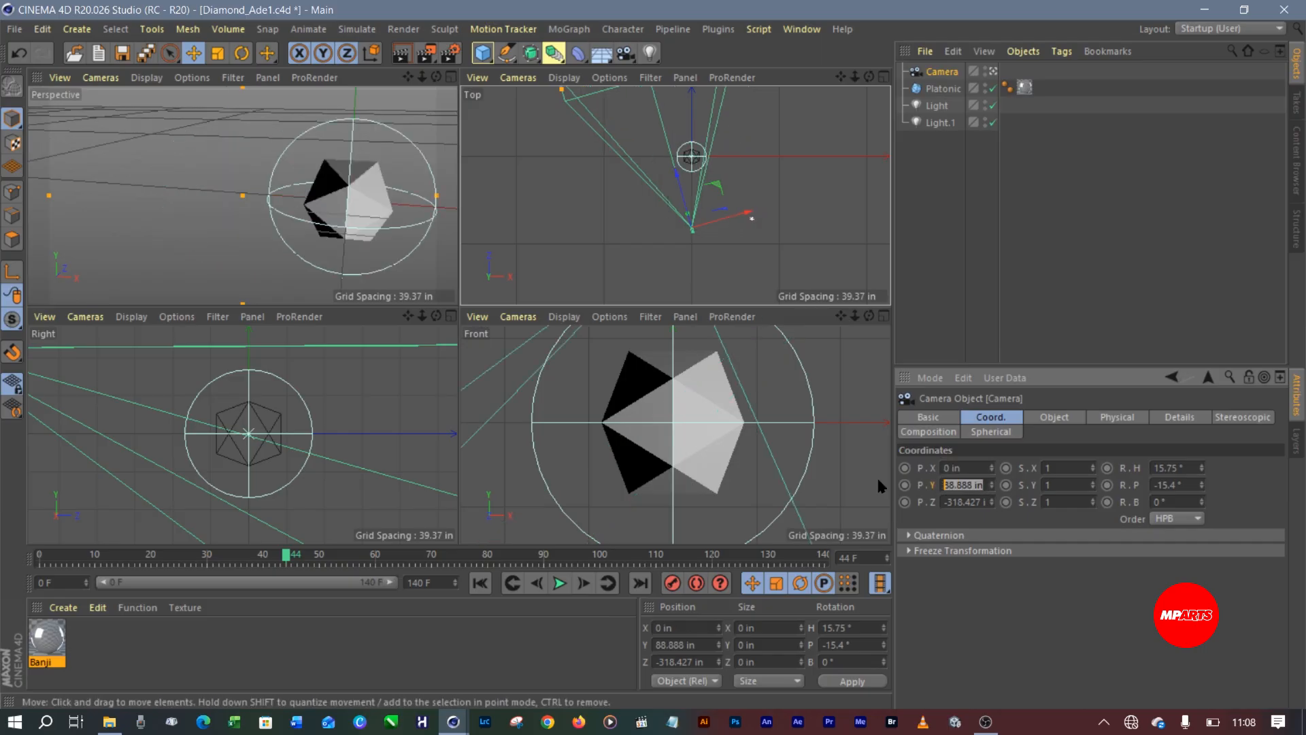
pyautogui.write('0')
pyautogui.press('Return')
pyautogui.doubleClick(980, 501)
pyautogui.write('0')
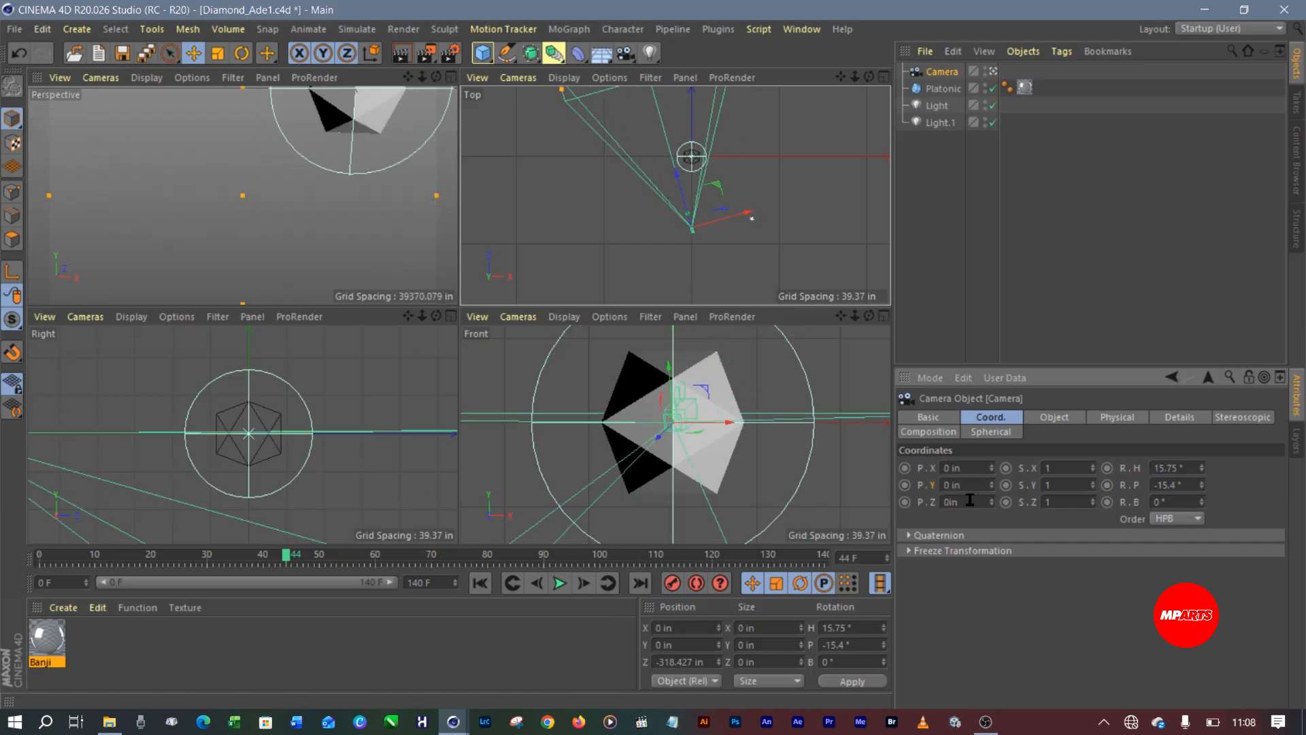
pyautogui.press('Return')
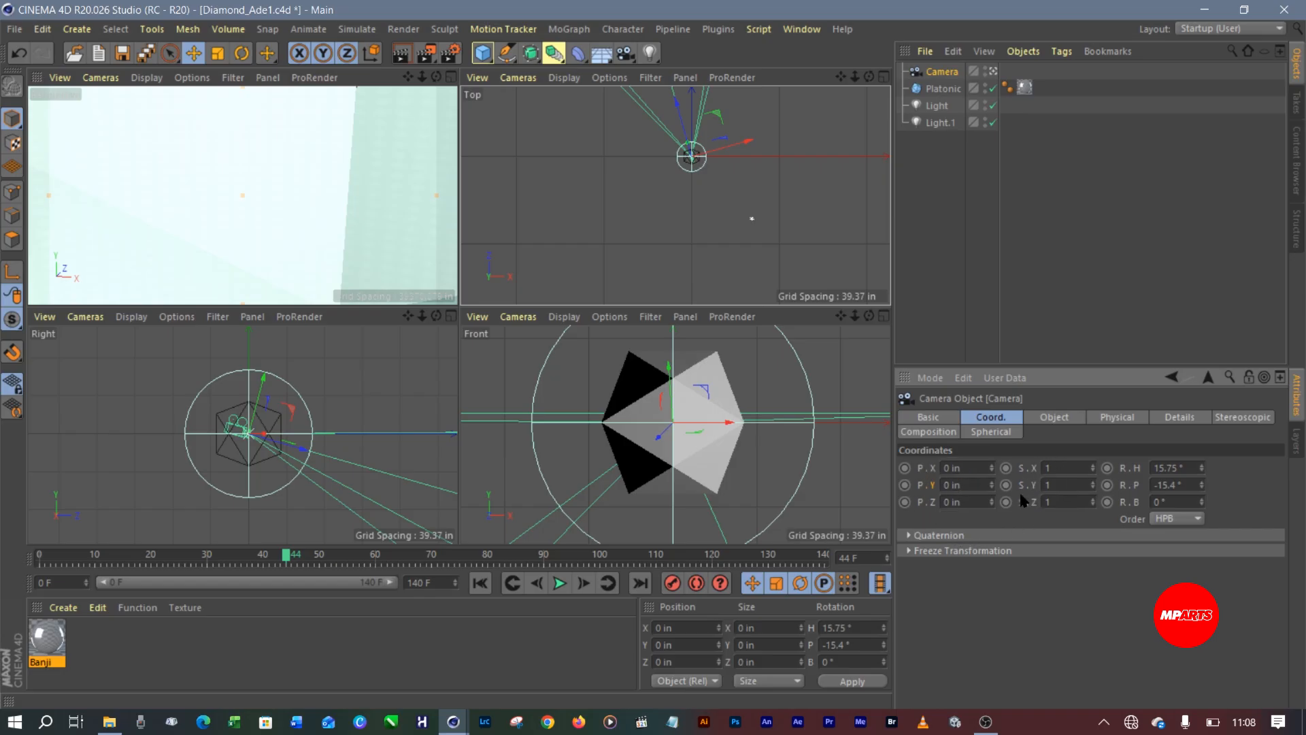
# Set the camera's heading and pitch rotation to 0°
pyautogui.click(1151, 467)
pyautogui.write('0')
pyautogui.press('Tab')
pyautogui.write('0')
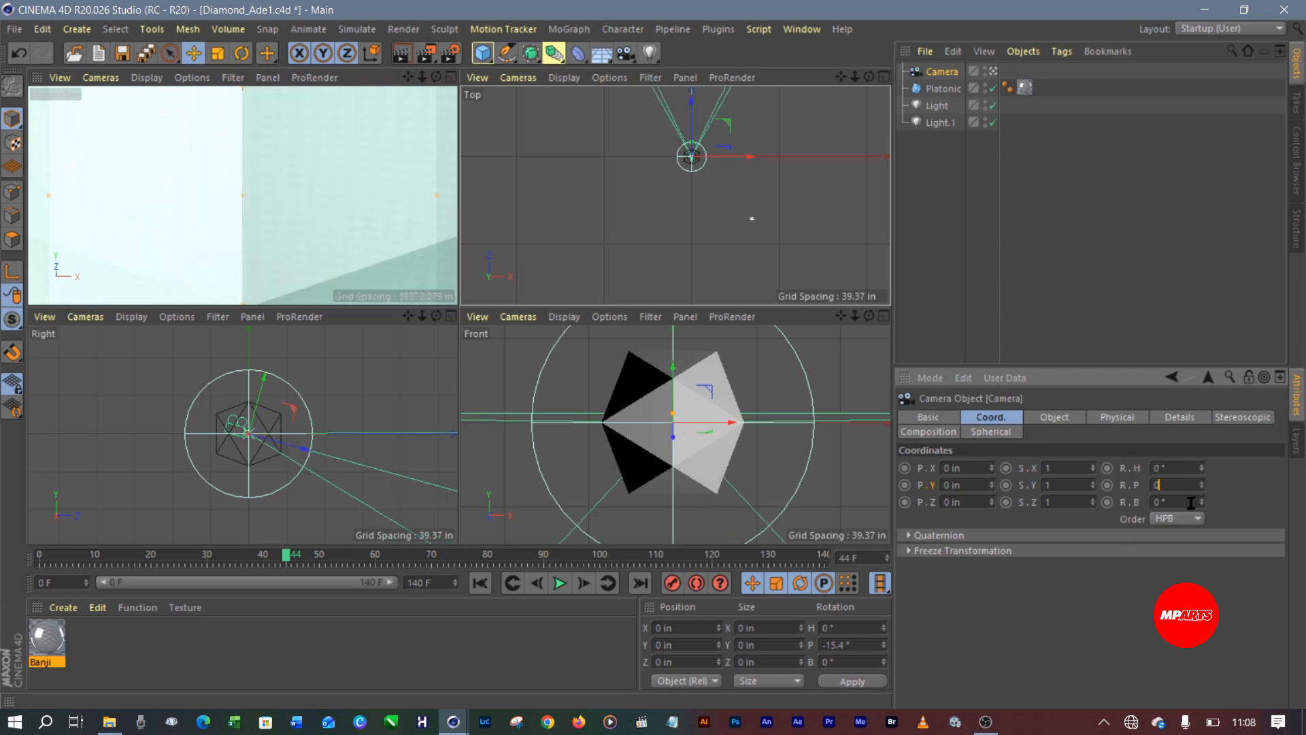
pyautogui.press('Return')
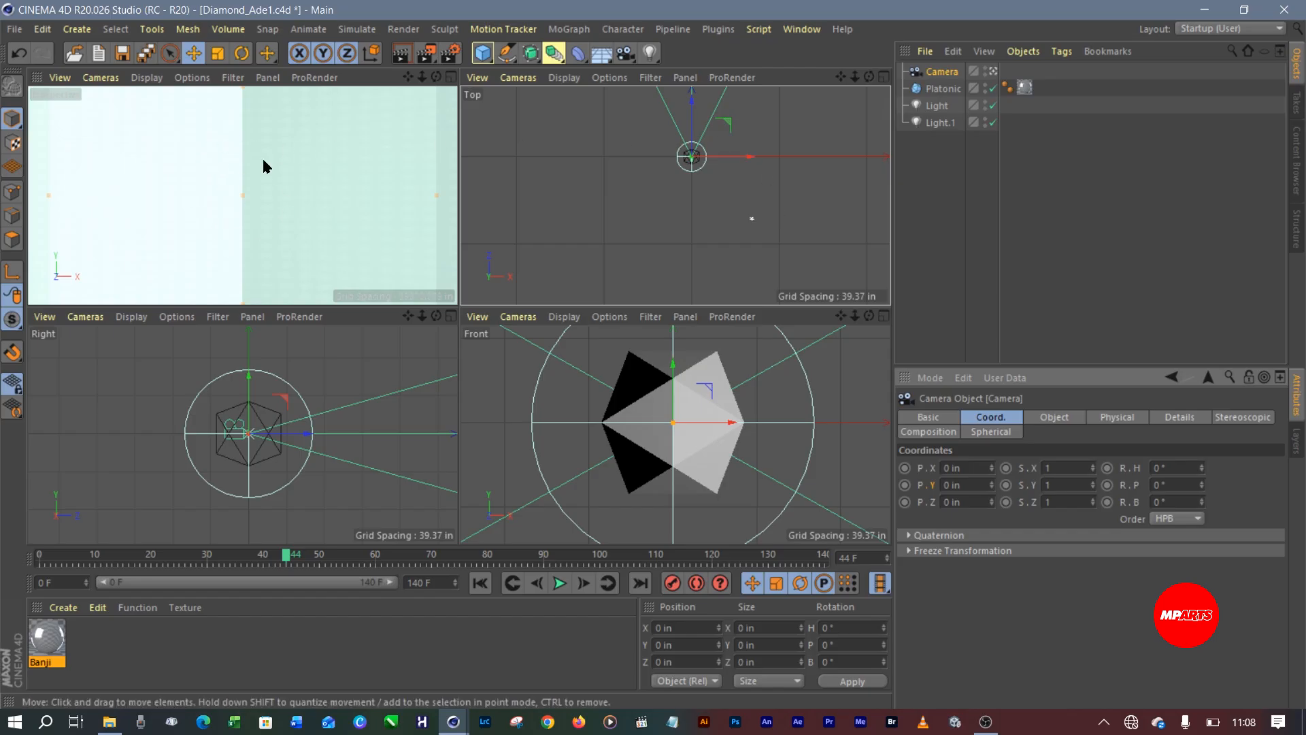
# Inspect the camera's placement inside the diamond in the orthographic views and compare the coordinates of the first light, Platonic object and camera
pyautogui.scroll(5, 693, 157)
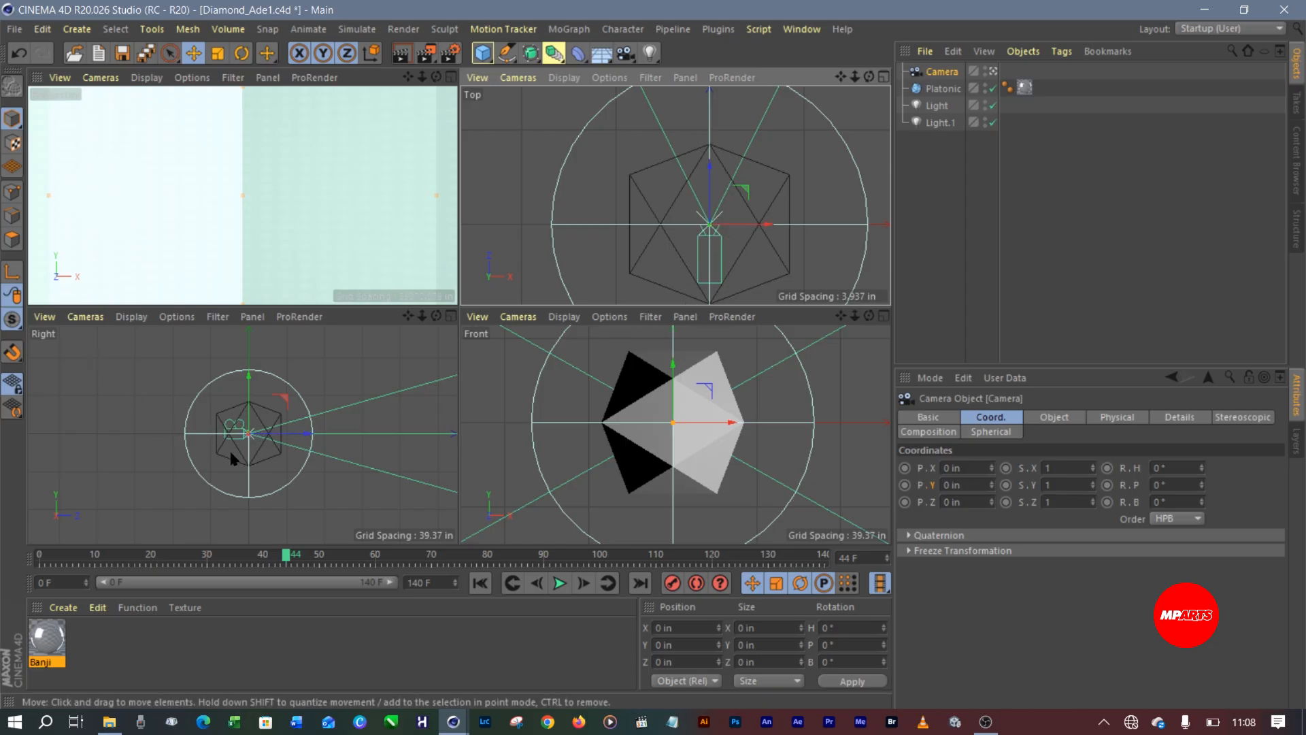
pyautogui.scroll(5, 241, 439)
pyautogui.scroll(3, 241, 439)
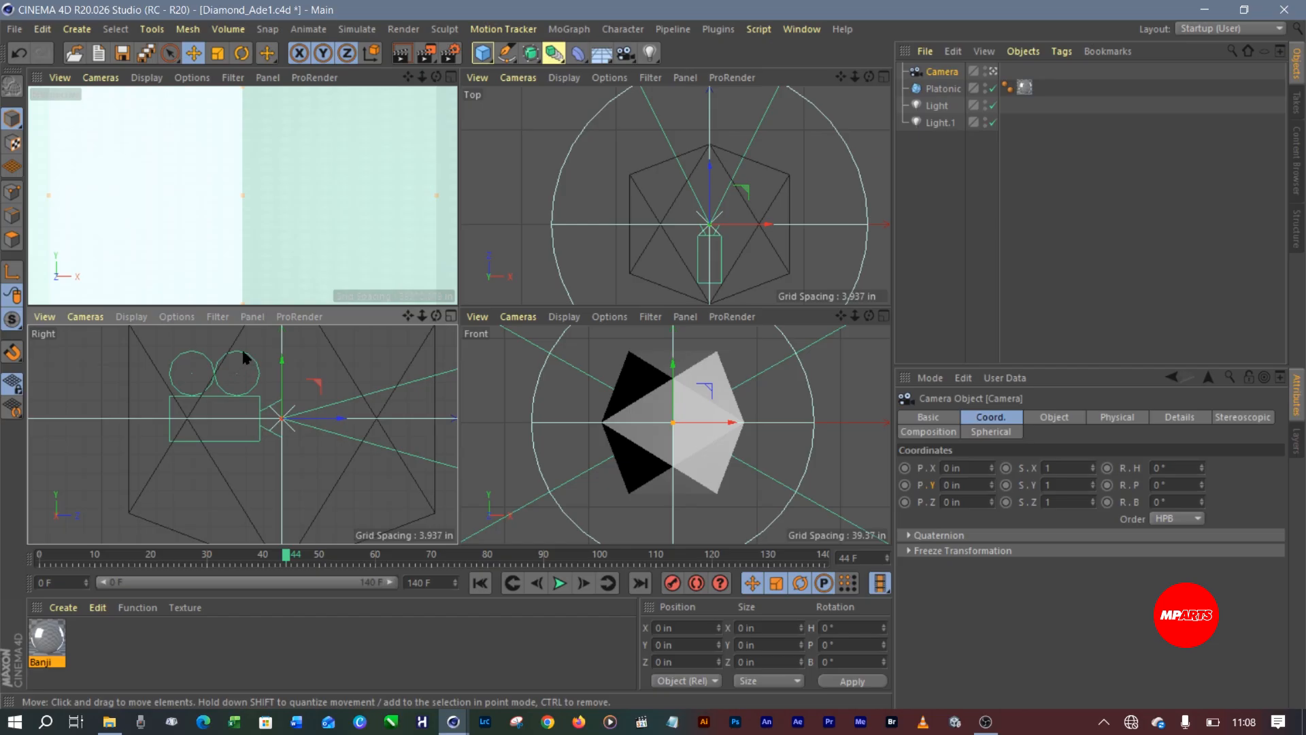
pyautogui.scroll(-8, 672, 432)
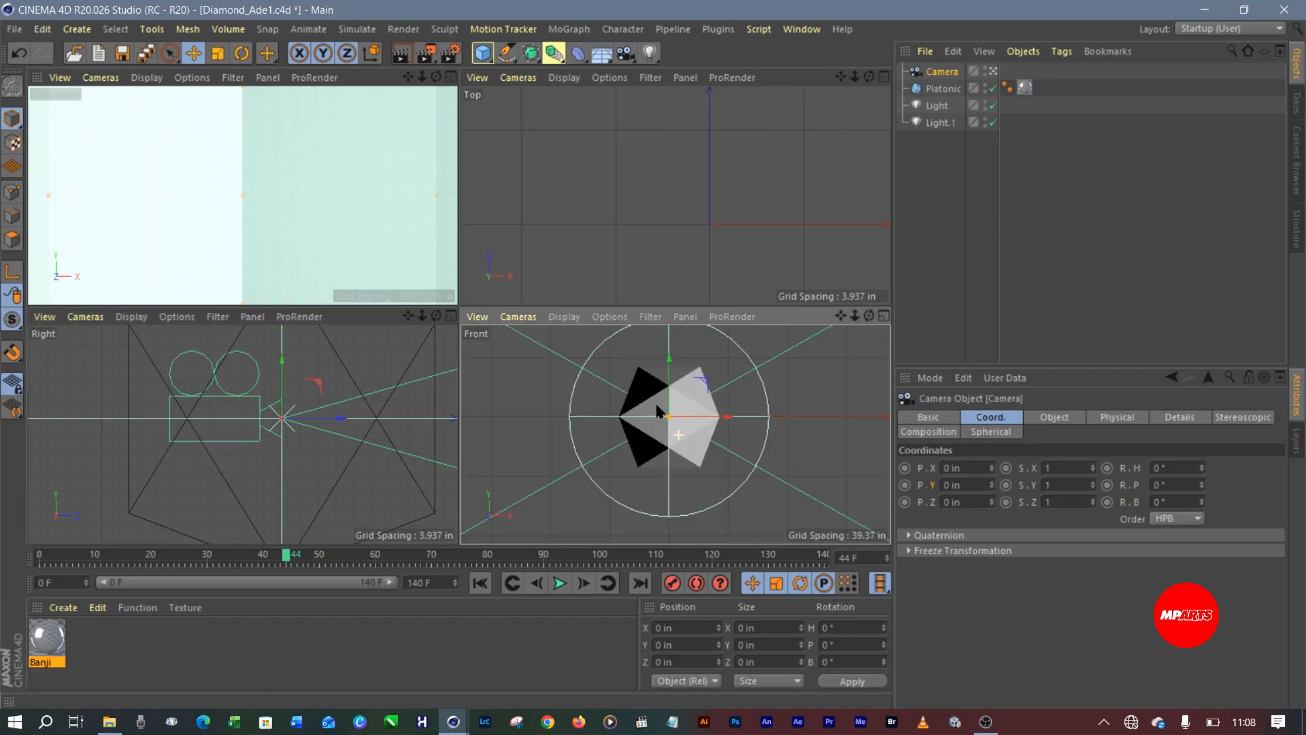
pyautogui.scroll(4, 653, 386)
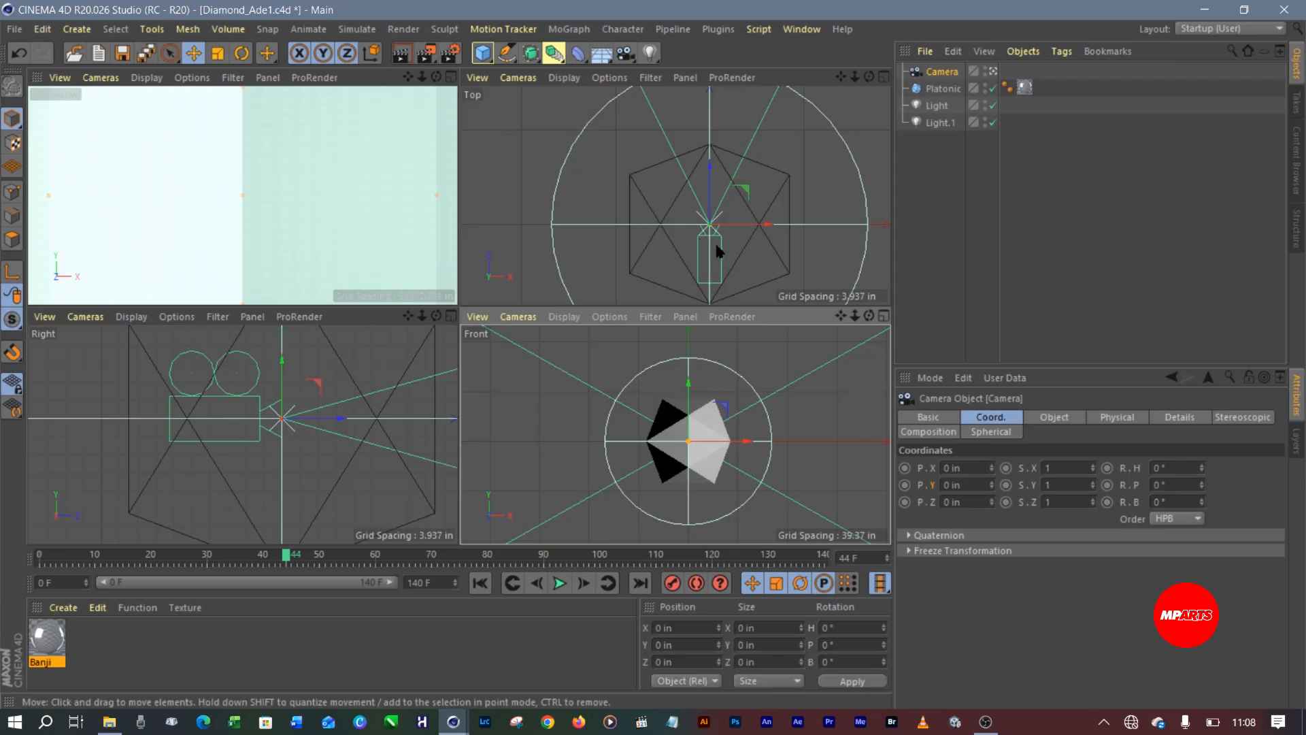
pyautogui.scroll(-10, 700, 238)
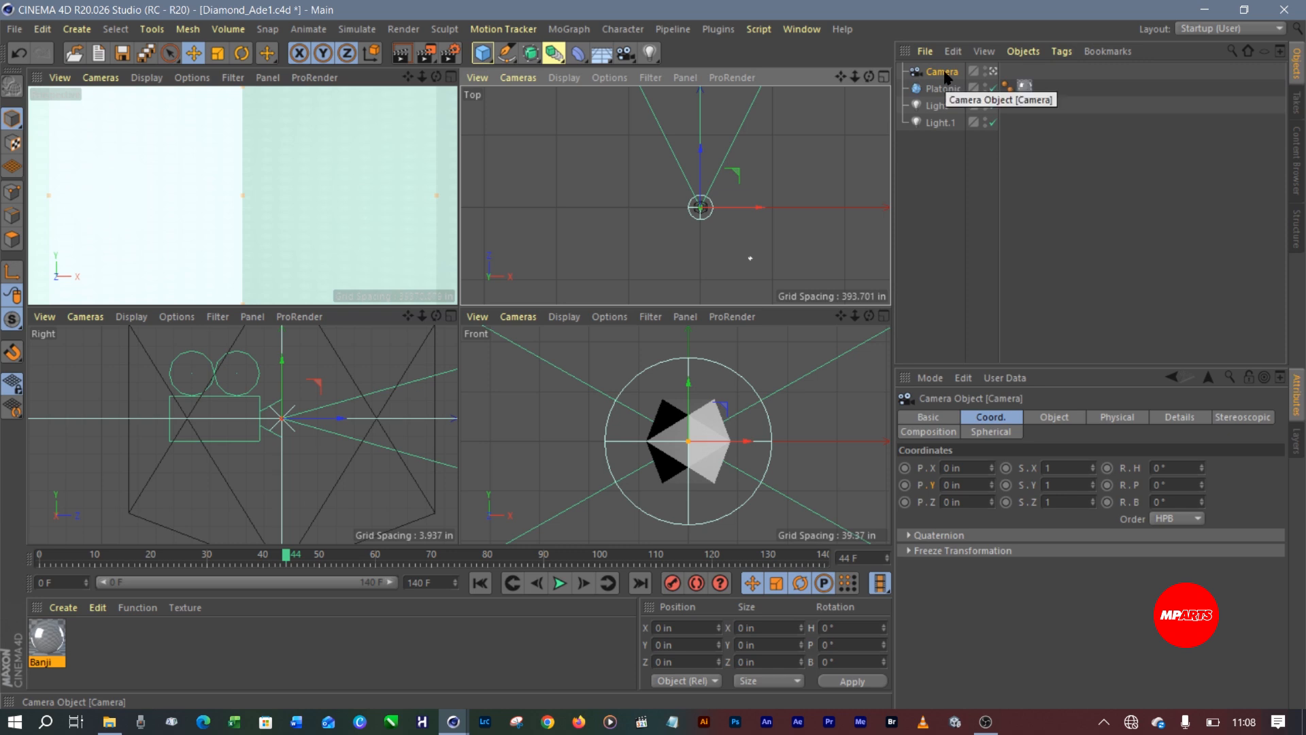
pyautogui.click(942, 105)
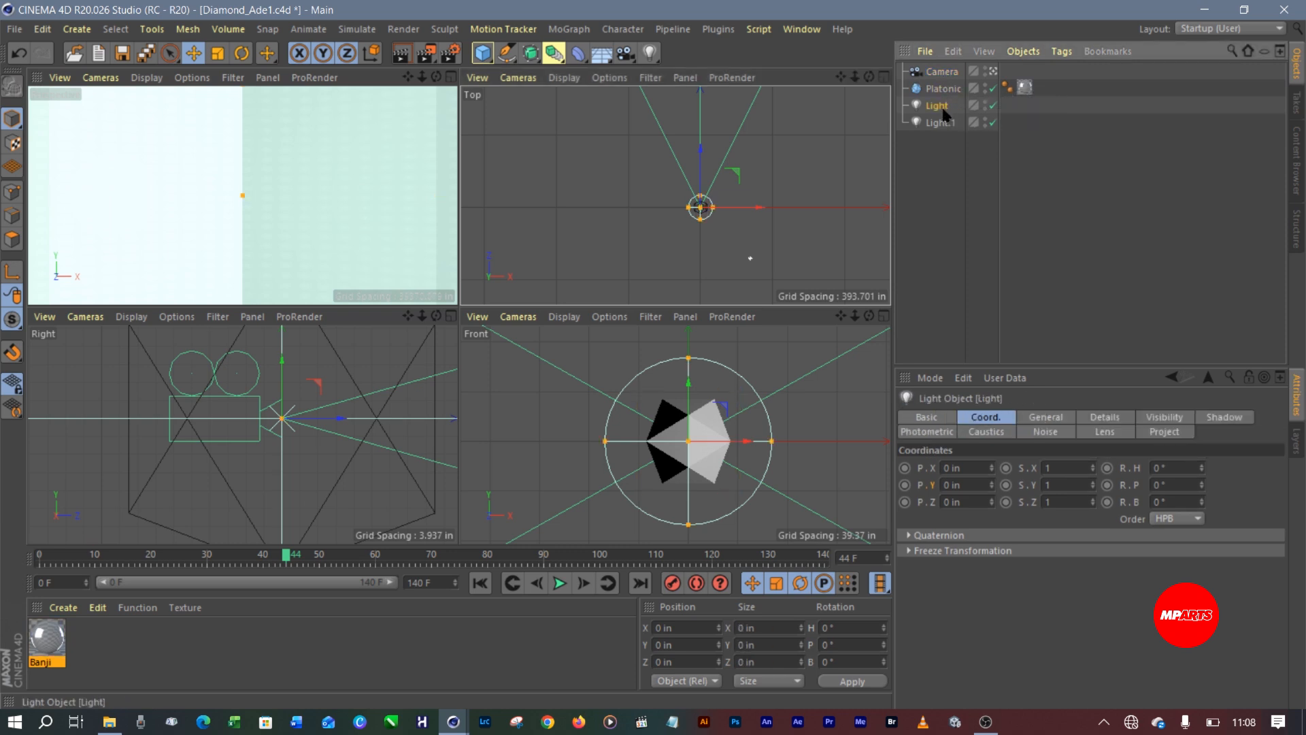
pyautogui.click(943, 88)
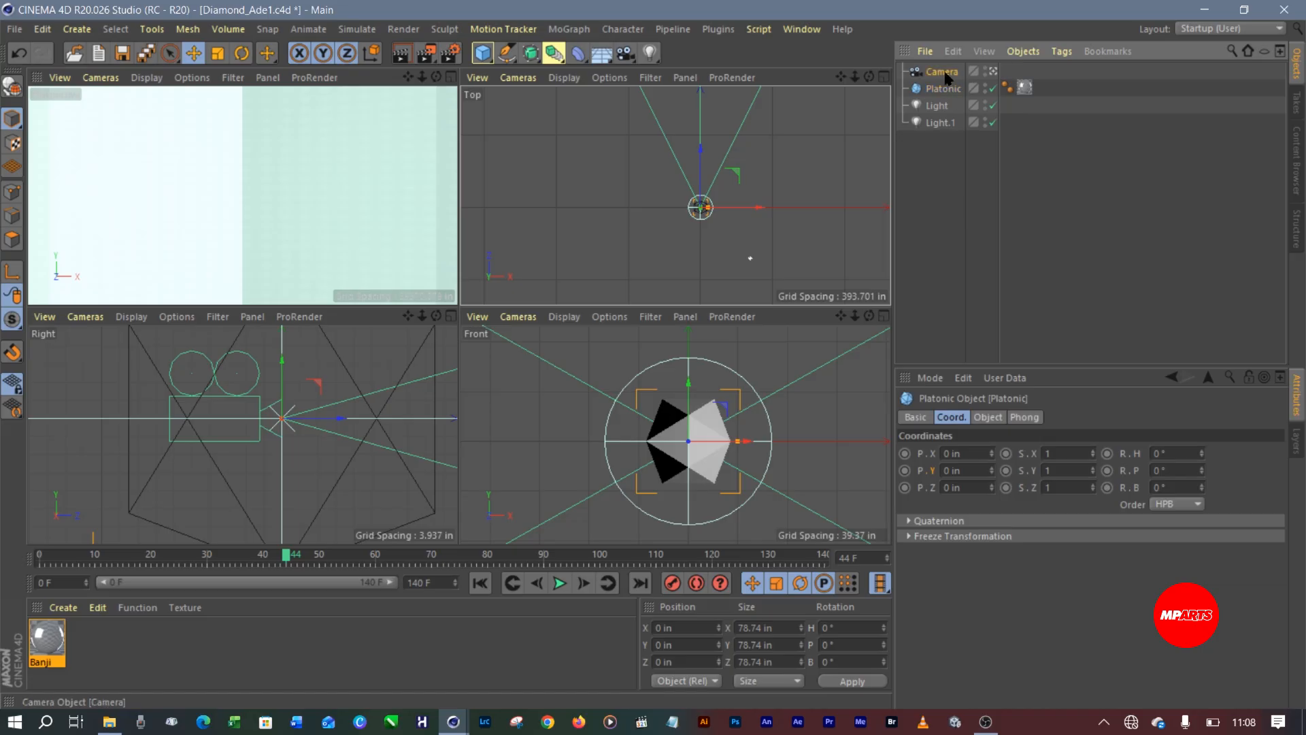
pyautogui.click(943, 72)
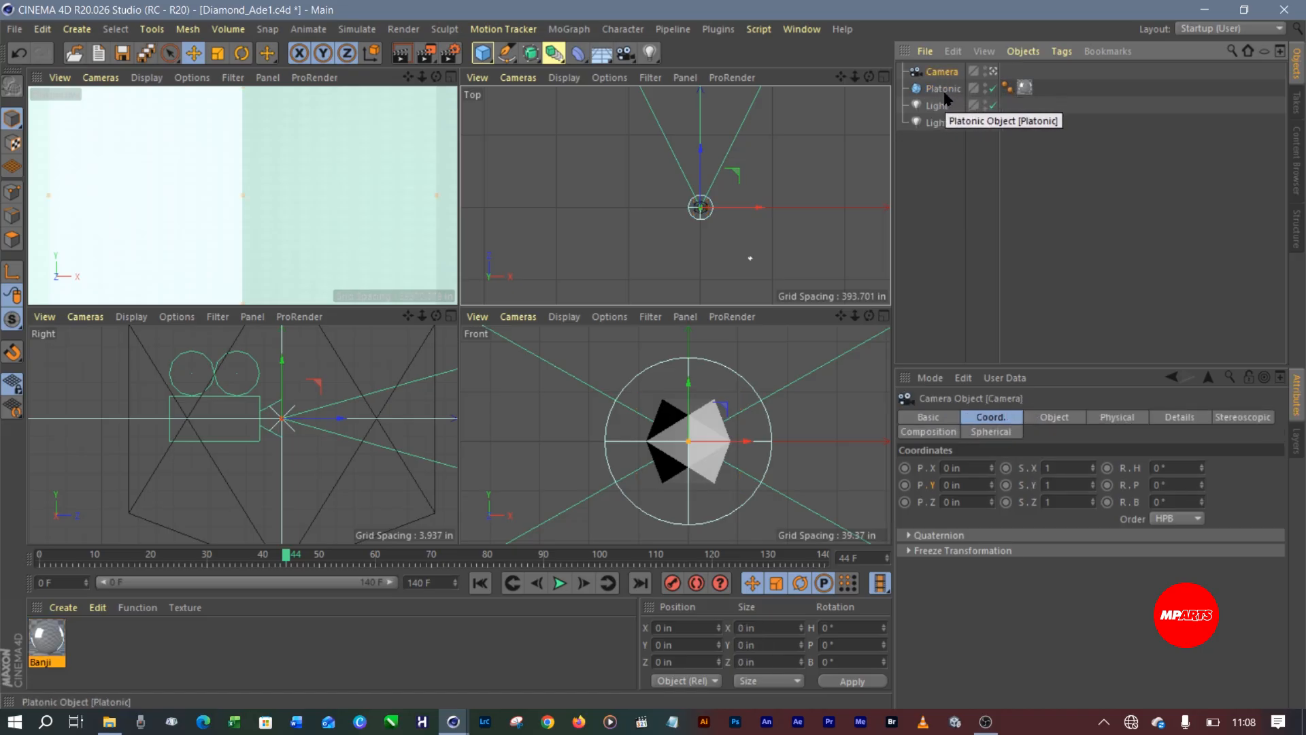
pyautogui.click(943, 89)
pyautogui.click(945, 73)
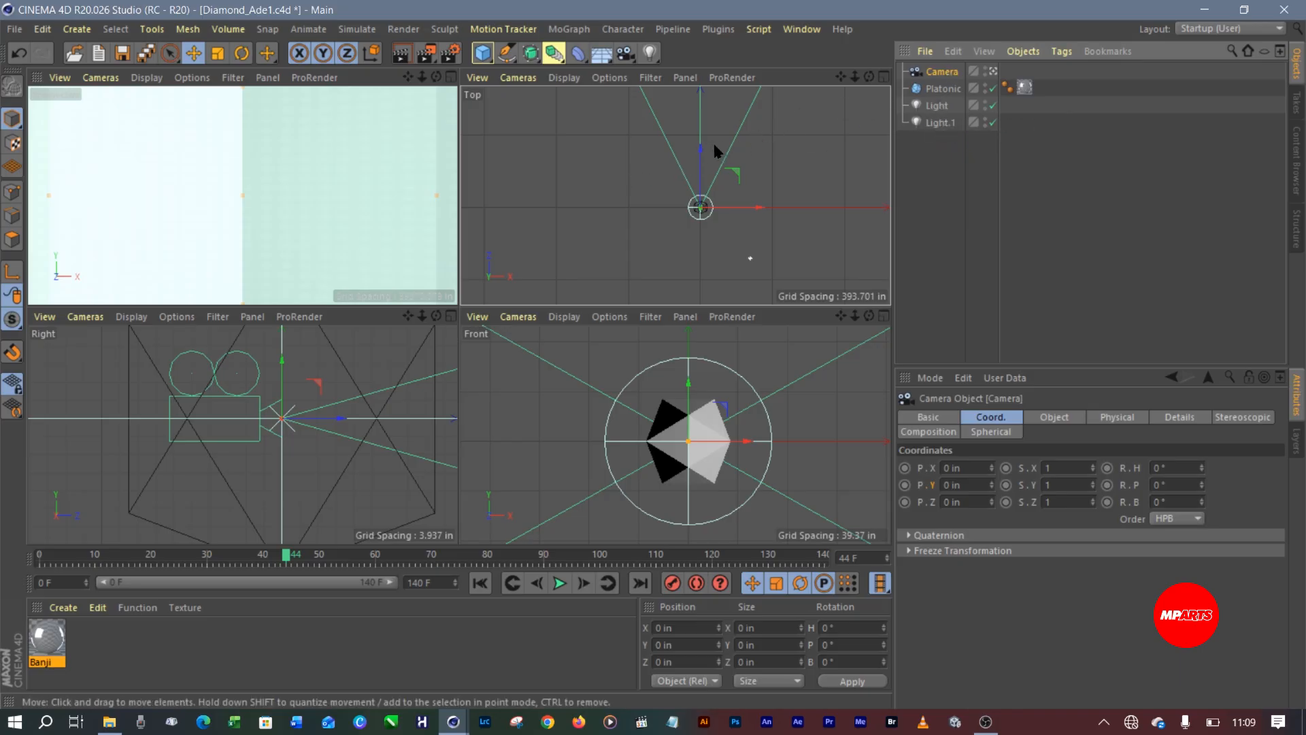
# Pull the camera back from the diamond along Z in the top view and set its Z position to -235 in
pyautogui.moveTo(700, 154); pyautogui.dragTo(705, 206)
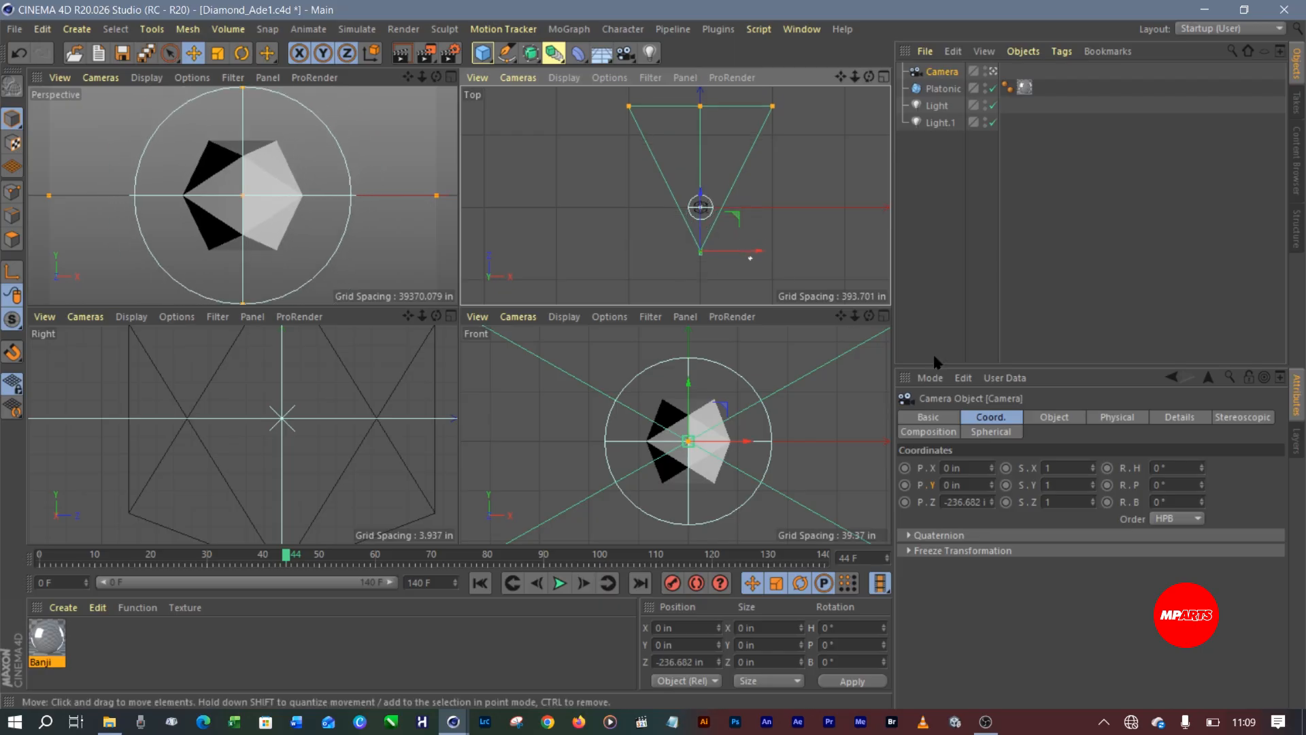
pyautogui.click(958, 504)
pyautogui.write('-235')
pyautogui.press('Return')
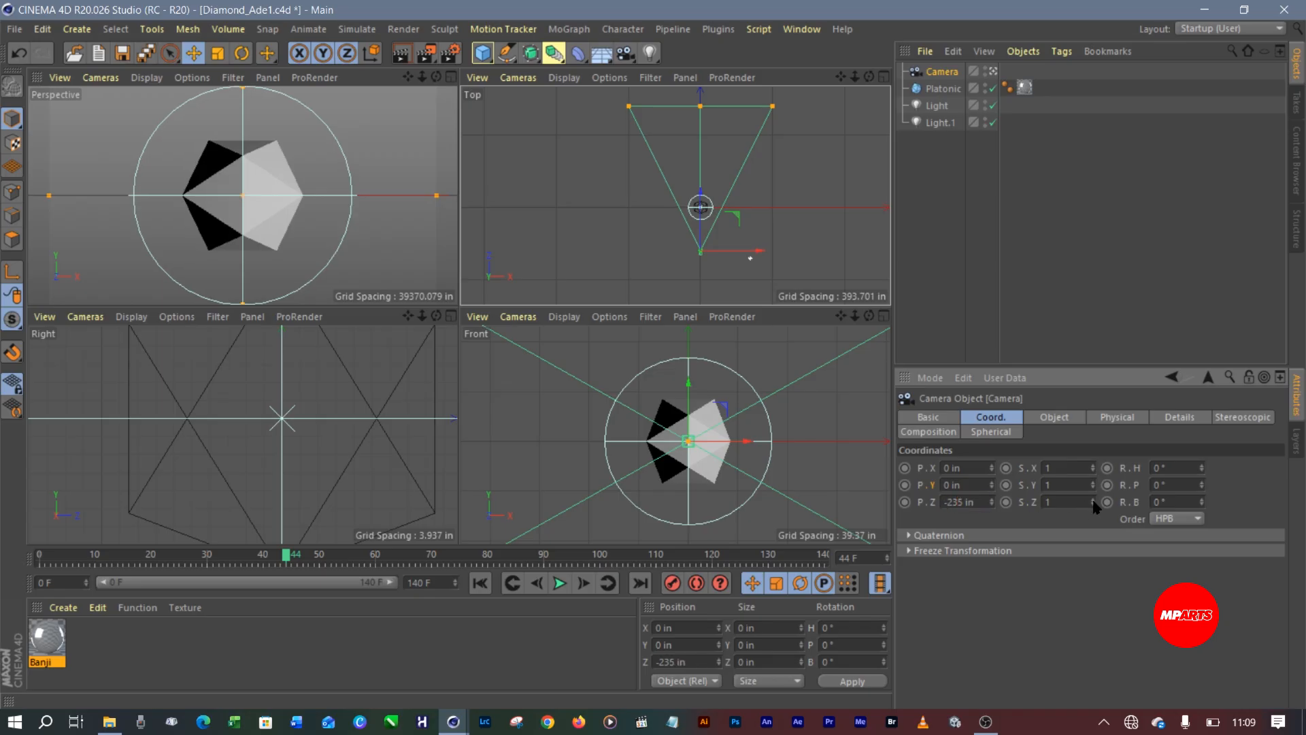
# Try other Z positions for the camera, nudging it to -237 in and entering a metric distance equivalent to -39.37 in
pyautogui.click(992, 504)
pyautogui.click(992, 504)
pyautogui.moveTo(971, 502); pyautogui.dragTo(946, 503)
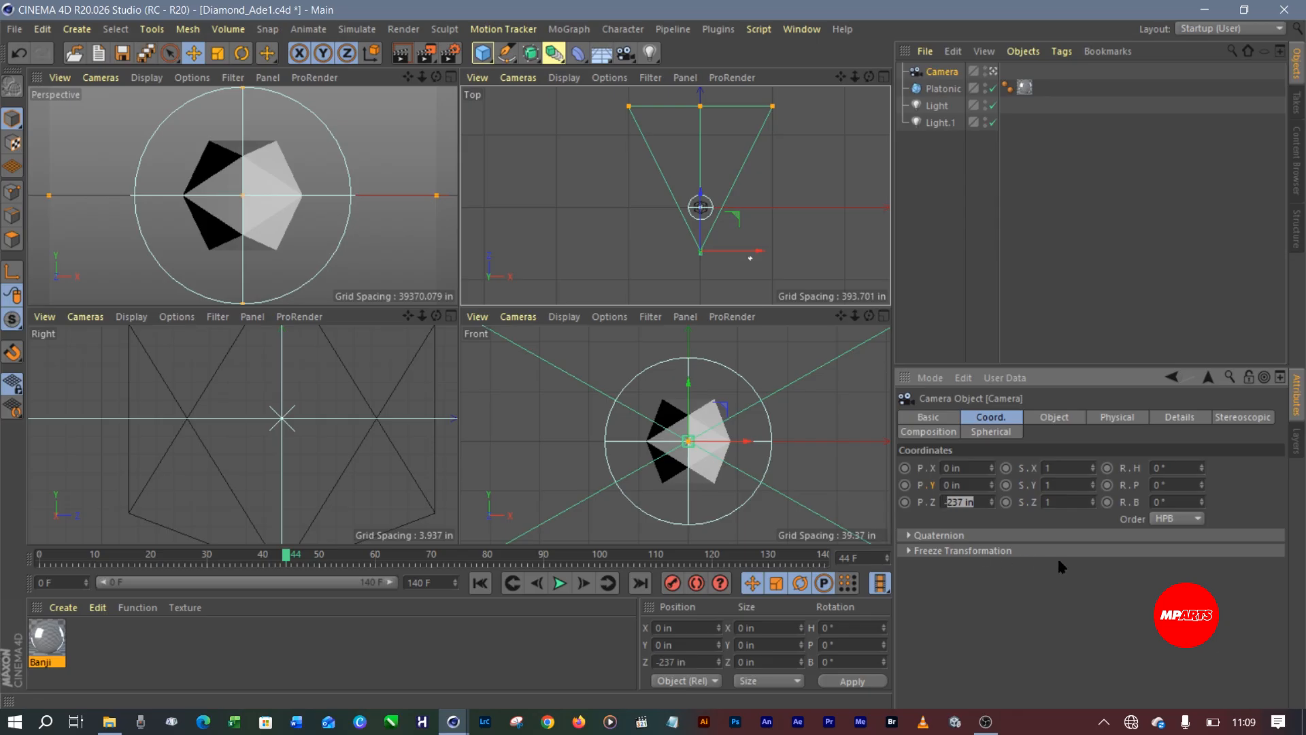
pyautogui.write('-100')
pyautogui.write('0')
pyautogui.write('m')
pyautogui.press('Return')
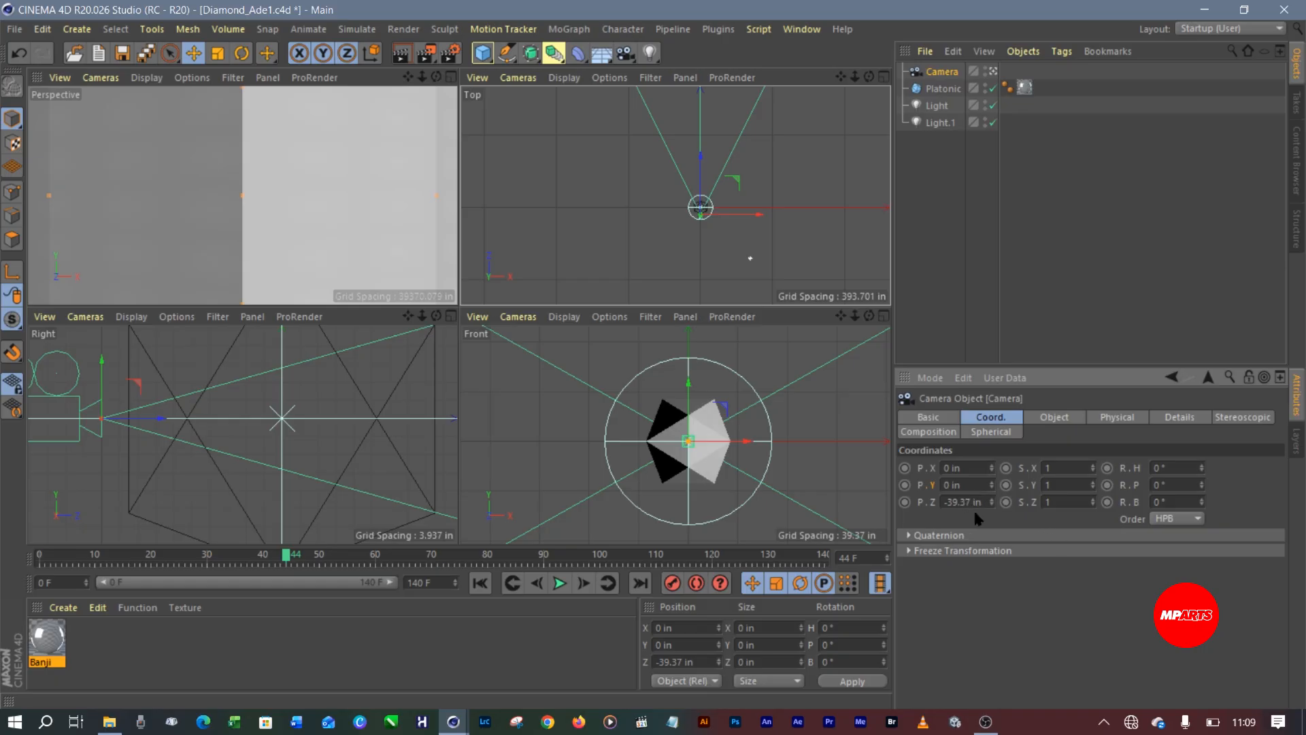
# Restore the camera's Z position to -235 in, save the project and keep the camera selected
pyautogui.moveTo(952, 502); pyautogui.dragTo(1007, 509)
pyautogui.press('BackSpace')
pyautogui.press('BackSpace')
pyautogui.press('BackSpace')
pyautogui.write('-235')
pyautogui.press('Return')
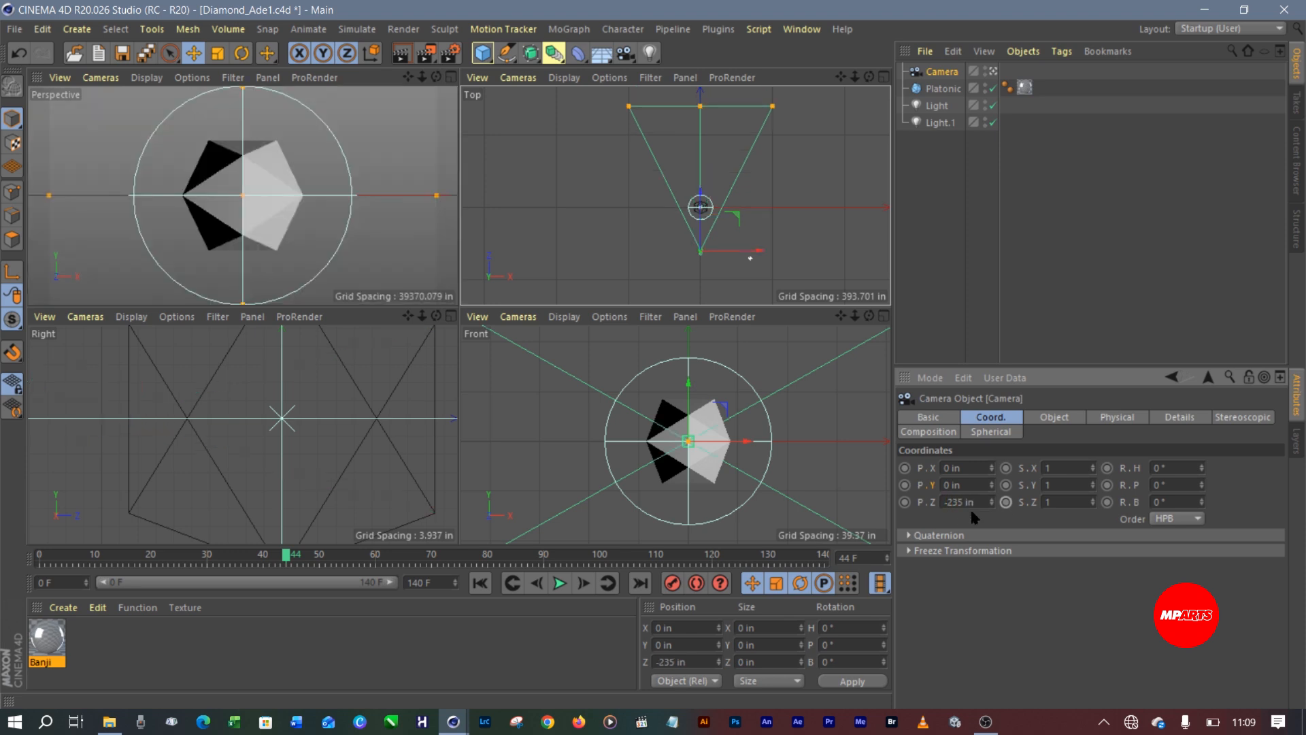
pyautogui.hotkey('ctrl', 's')
pyautogui.click(944, 73)
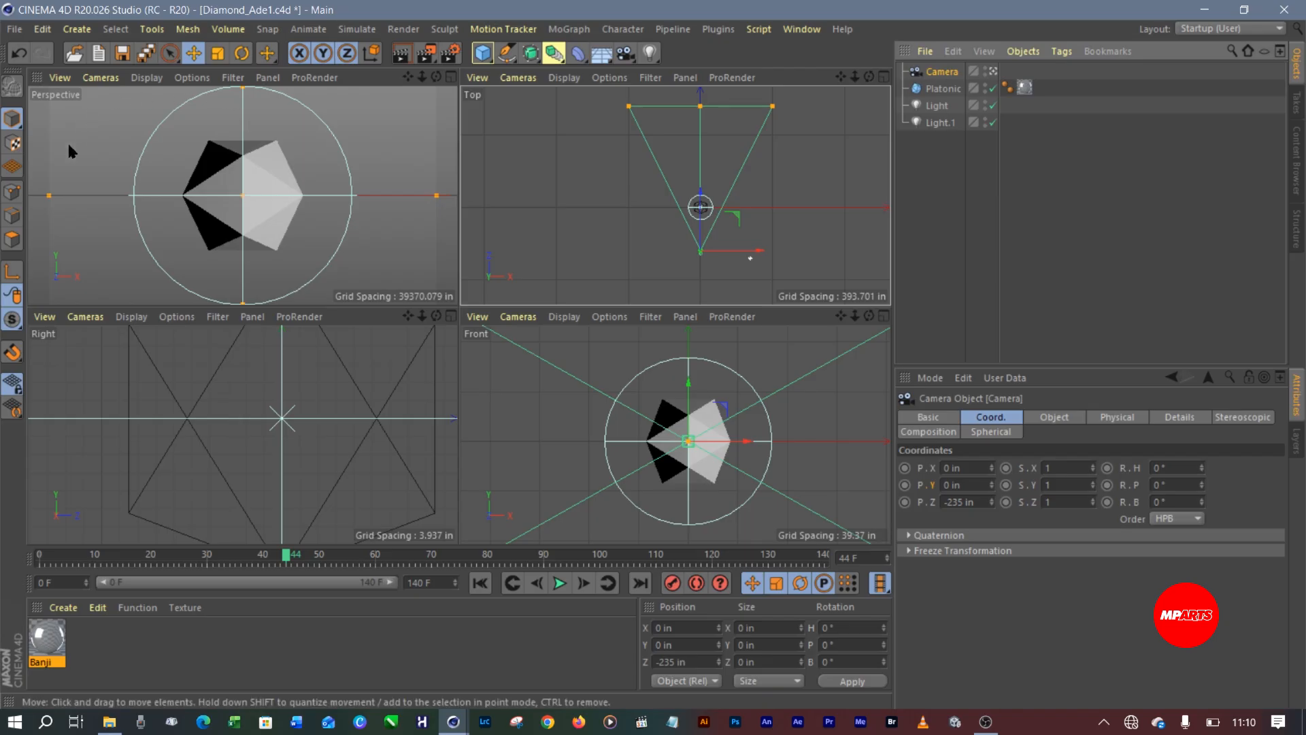
# Render the perspective view through the camera to check the framing of the glowing diamond
pyautogui.click(376, 80)
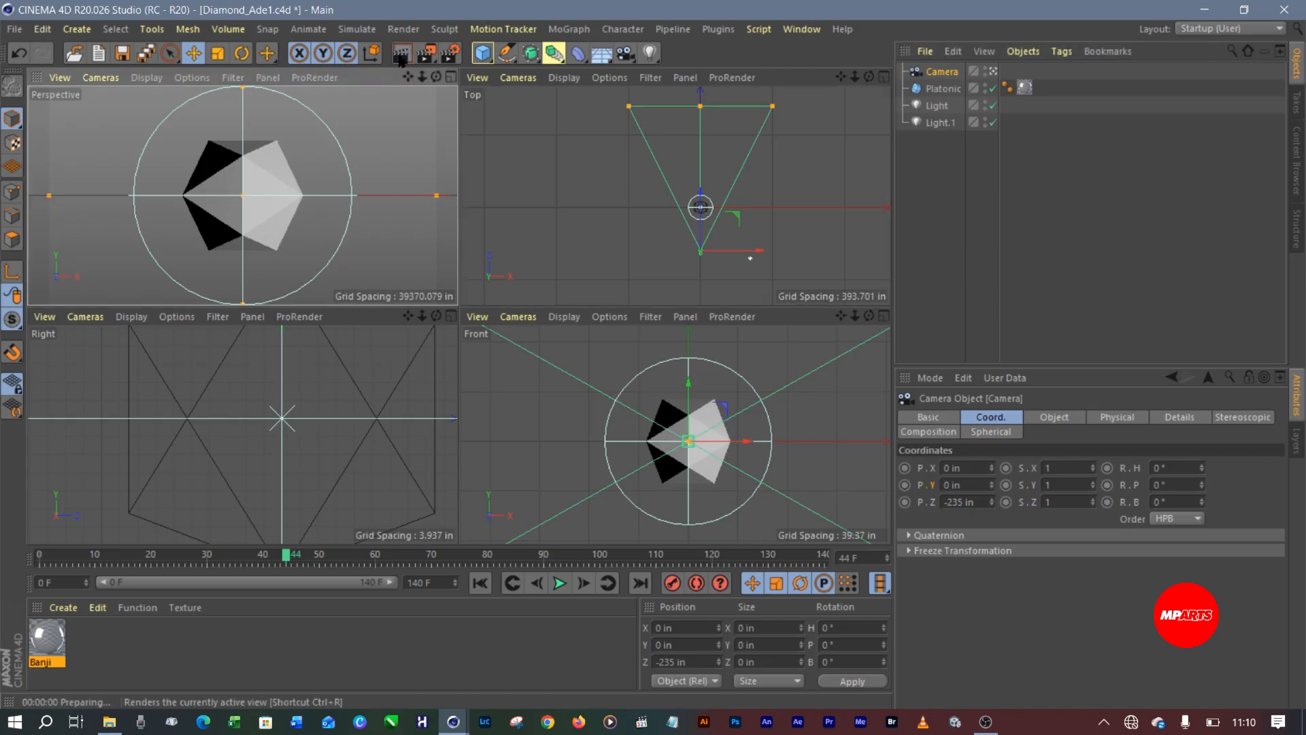
pyautogui.click(401, 54)
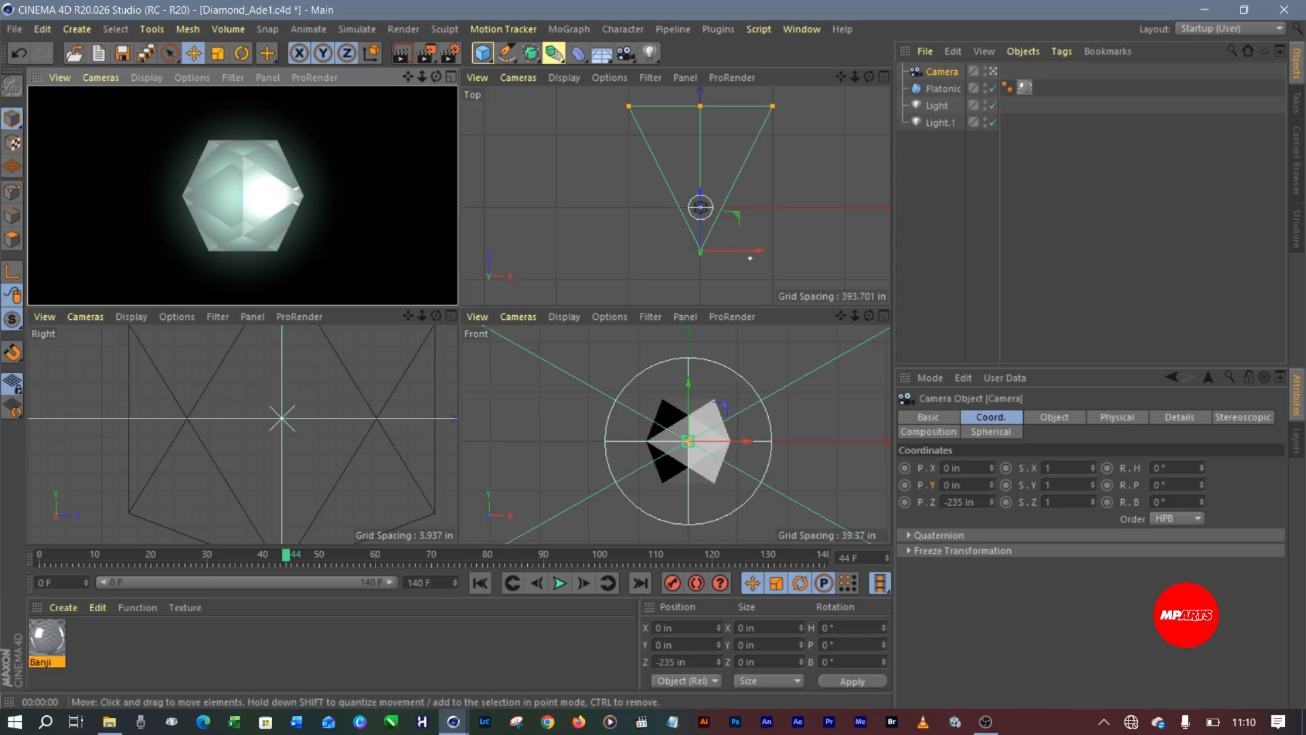
pyautogui.click(257, 204)
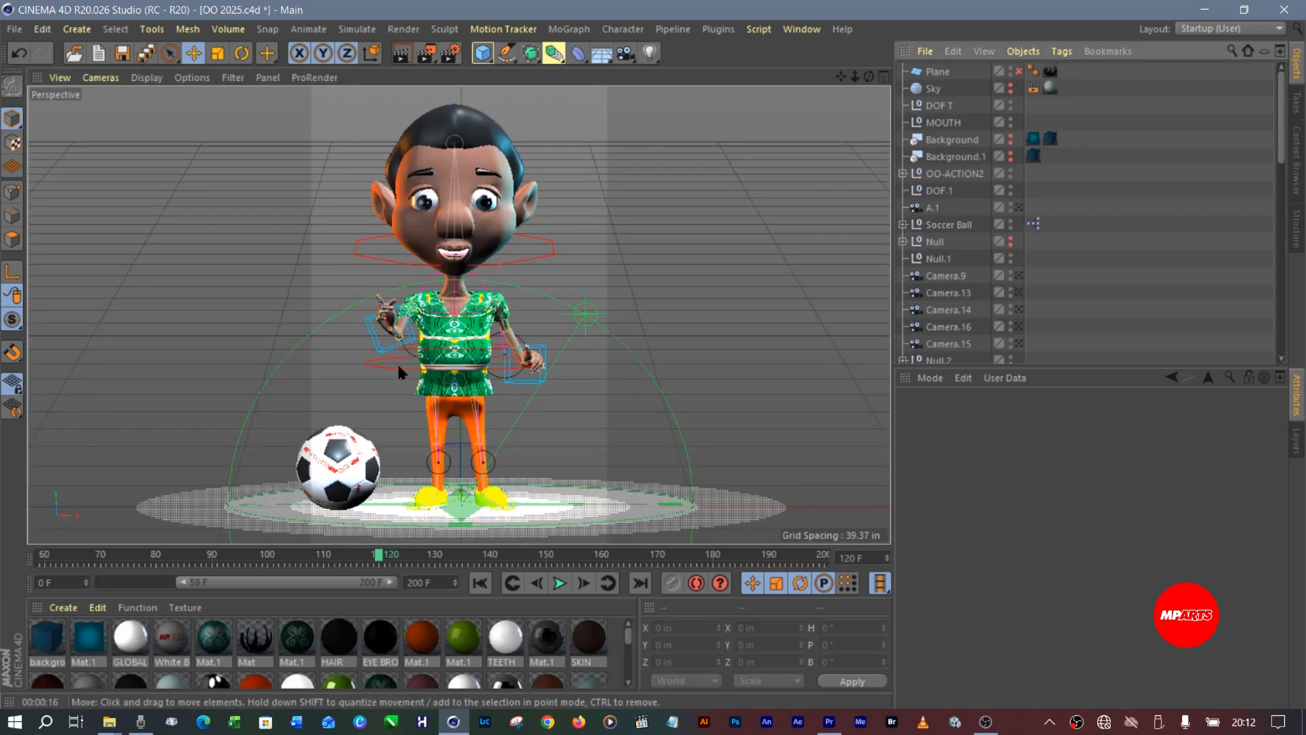
# In the OO 2025 project, select the character's BODY control, orbit around the character and render the view from different angles
pyautogui.click(398, 364)
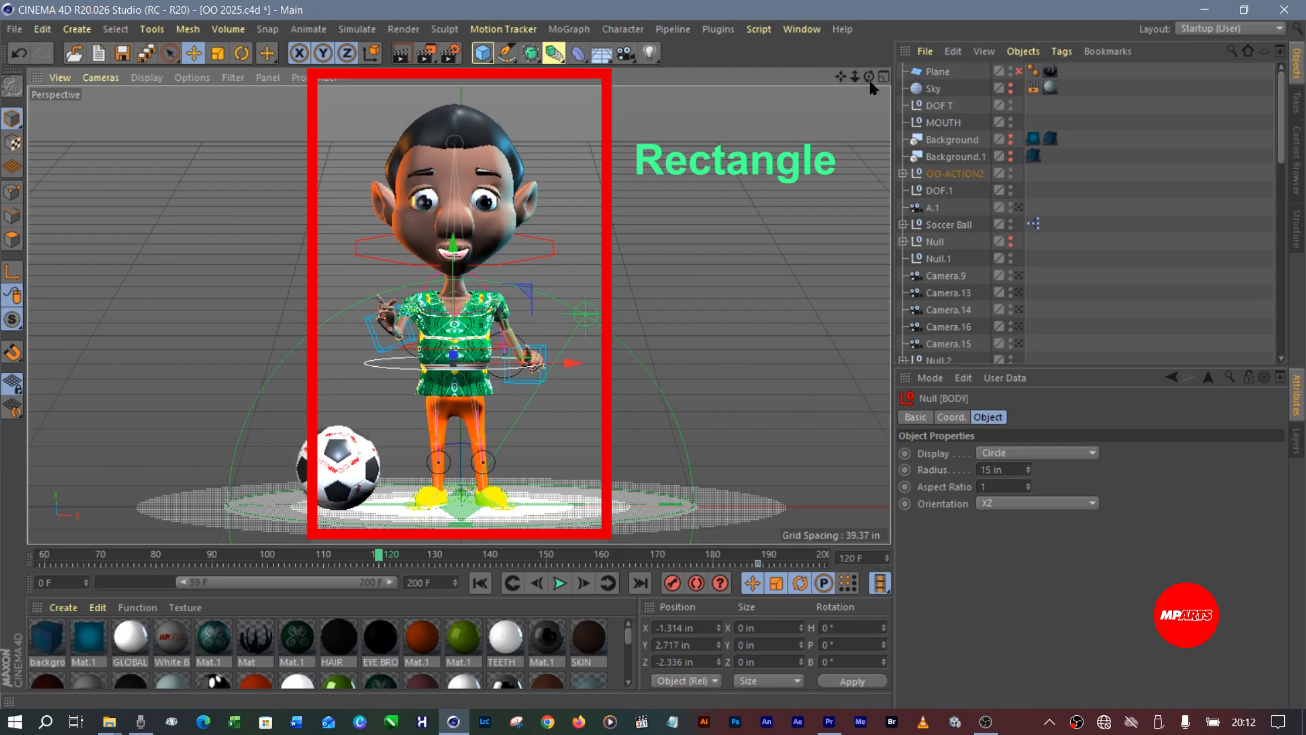
pyautogui.moveTo(869, 77); pyautogui.dragTo(1072, 51)
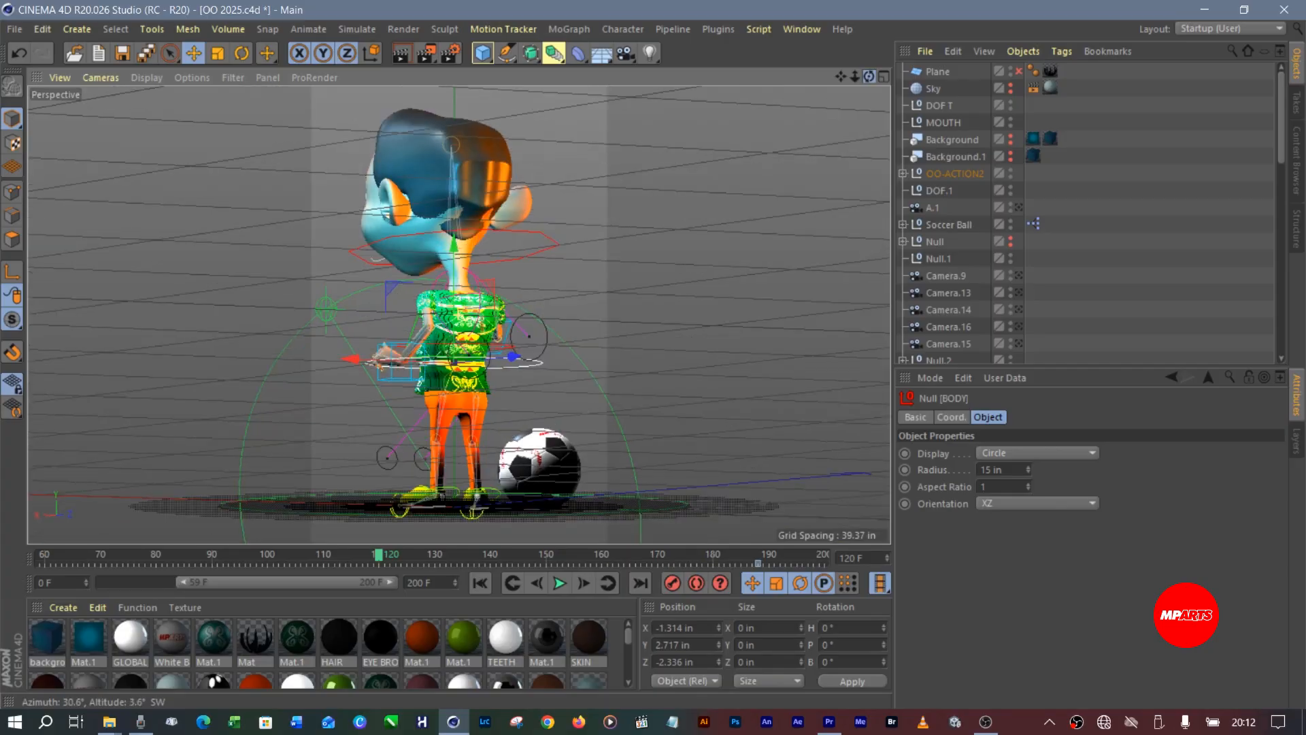
pyautogui.moveTo(869, 76); pyautogui.dragTo(873, 114)
pyautogui.click(403, 55)
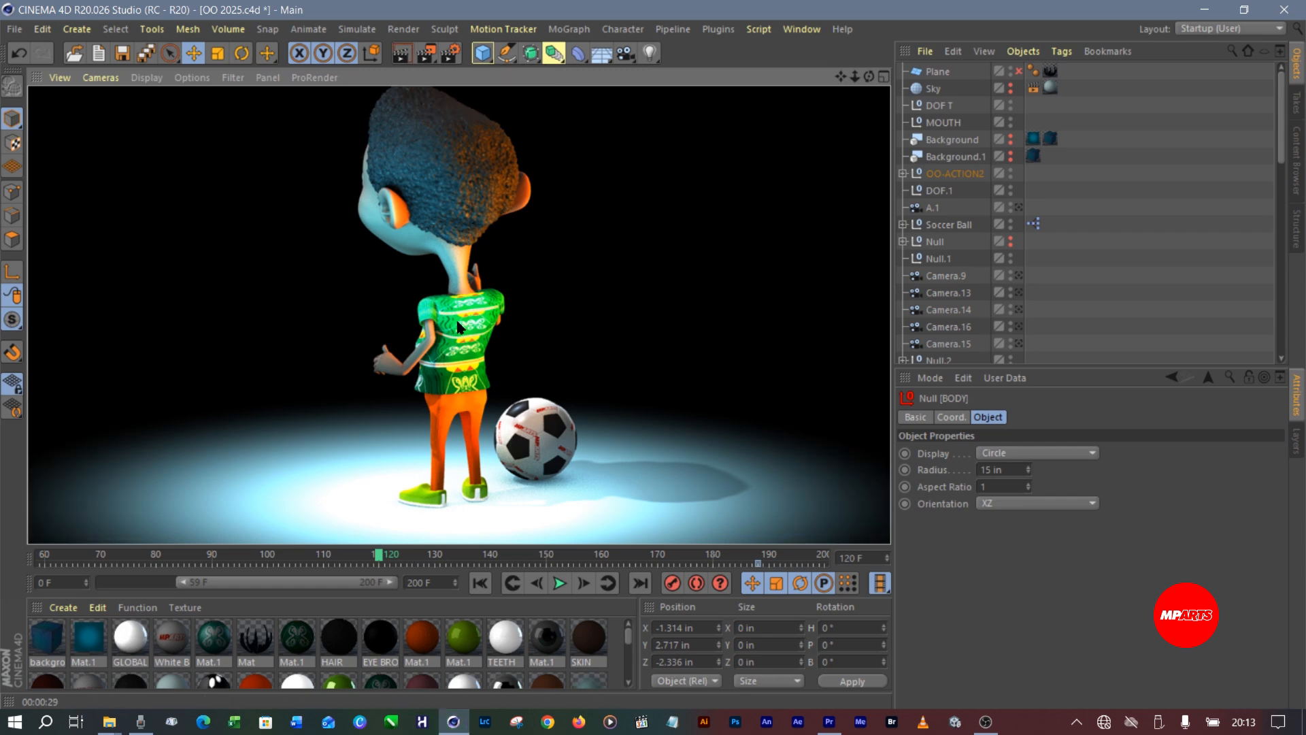
pyautogui.moveTo(869, 76); pyautogui.dragTo(871, 72)
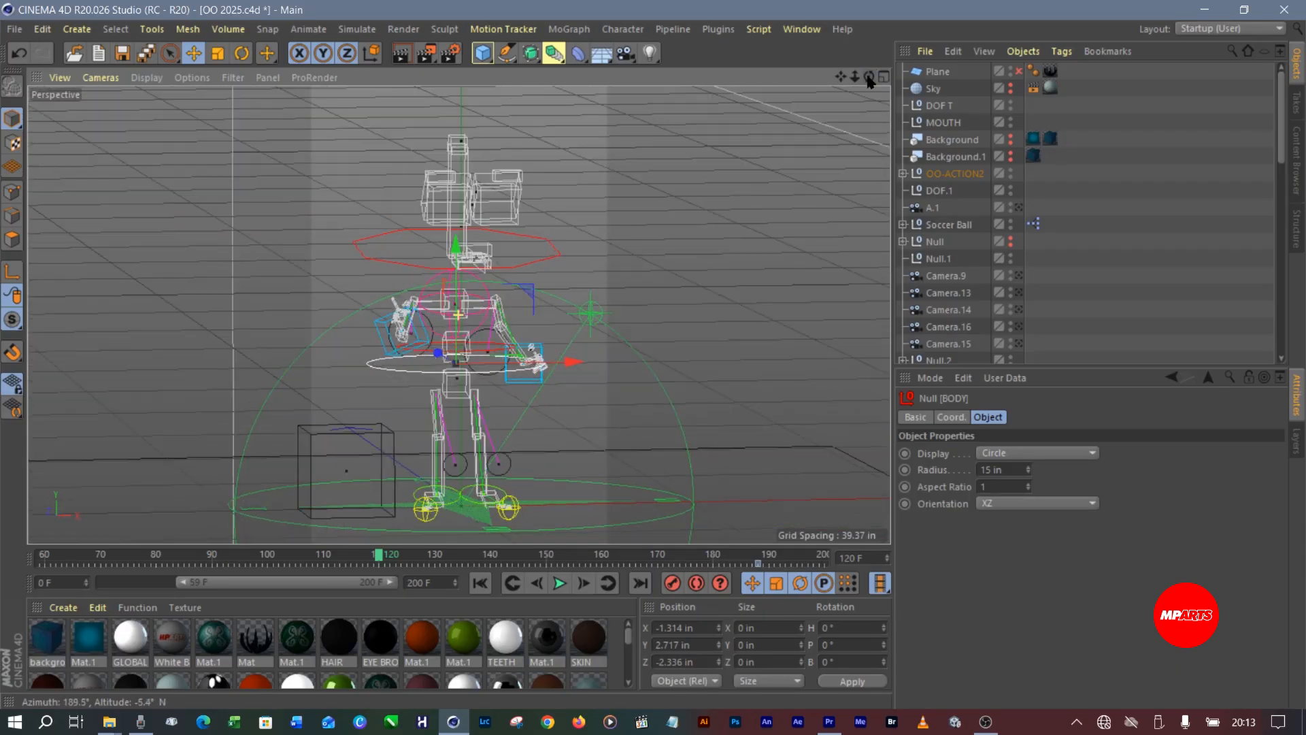
pyautogui.click(866, 77)
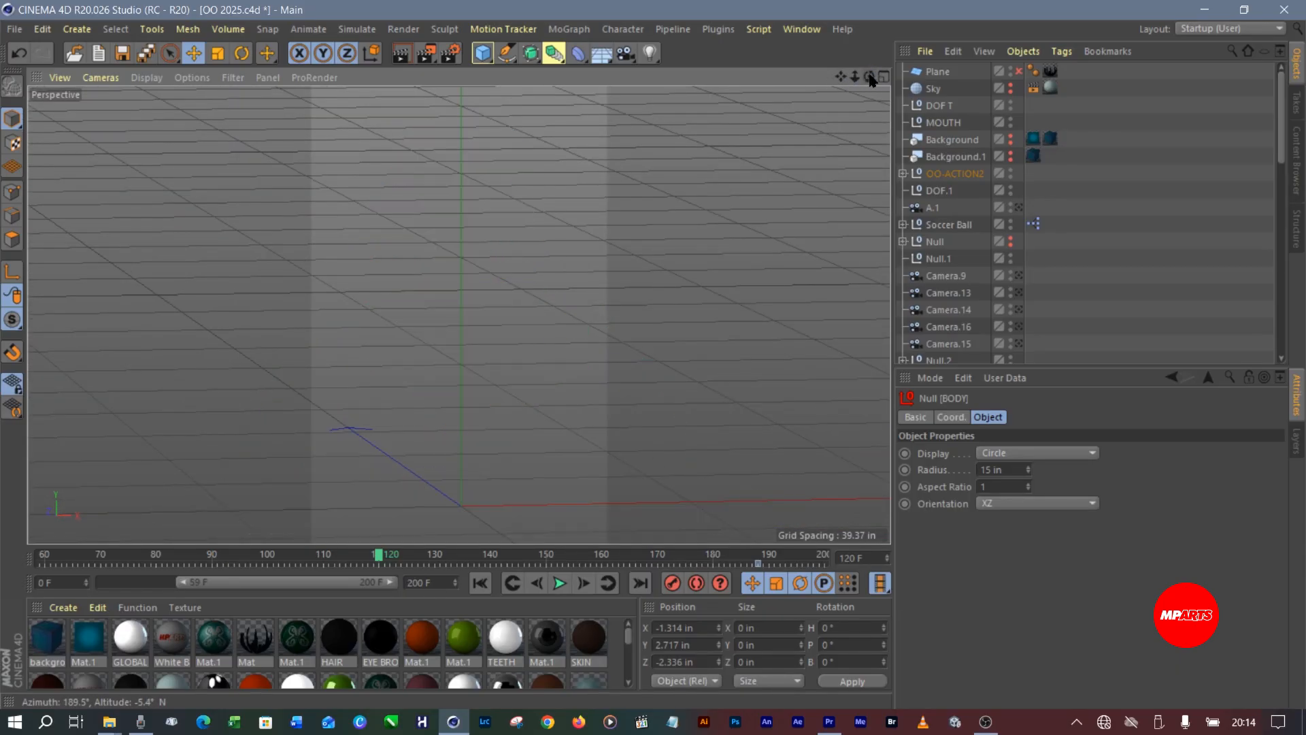
pyautogui.click(402, 53)
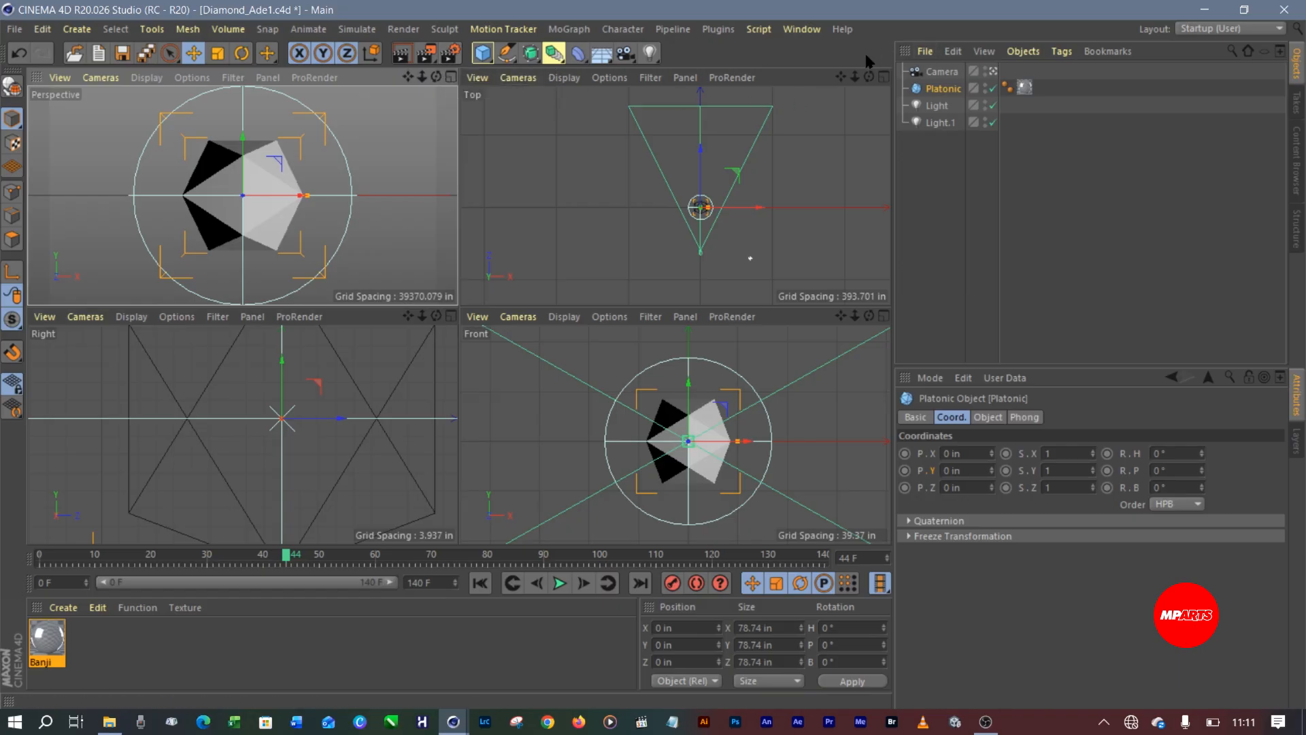
# In the render settings, activate the HD VID.1 preset, unlock the aspect ratio and set the output size to 1080 x 1080 pixels
pyautogui.click(452, 57)
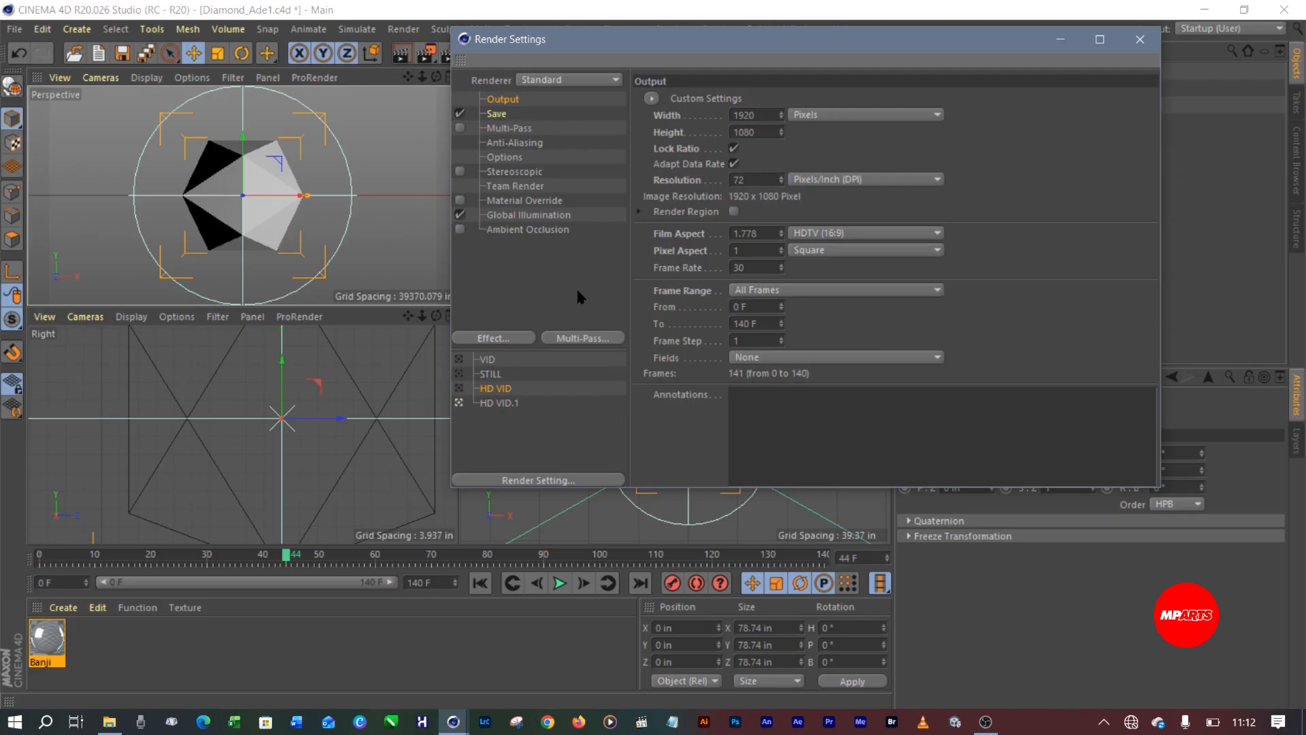
pyautogui.click(496, 405)
pyautogui.click(459, 388)
pyautogui.click(459, 404)
pyautogui.click(733, 149)
pyautogui.doubleClick(755, 115)
pyautogui.write('1080')
pyautogui.press('Tab')
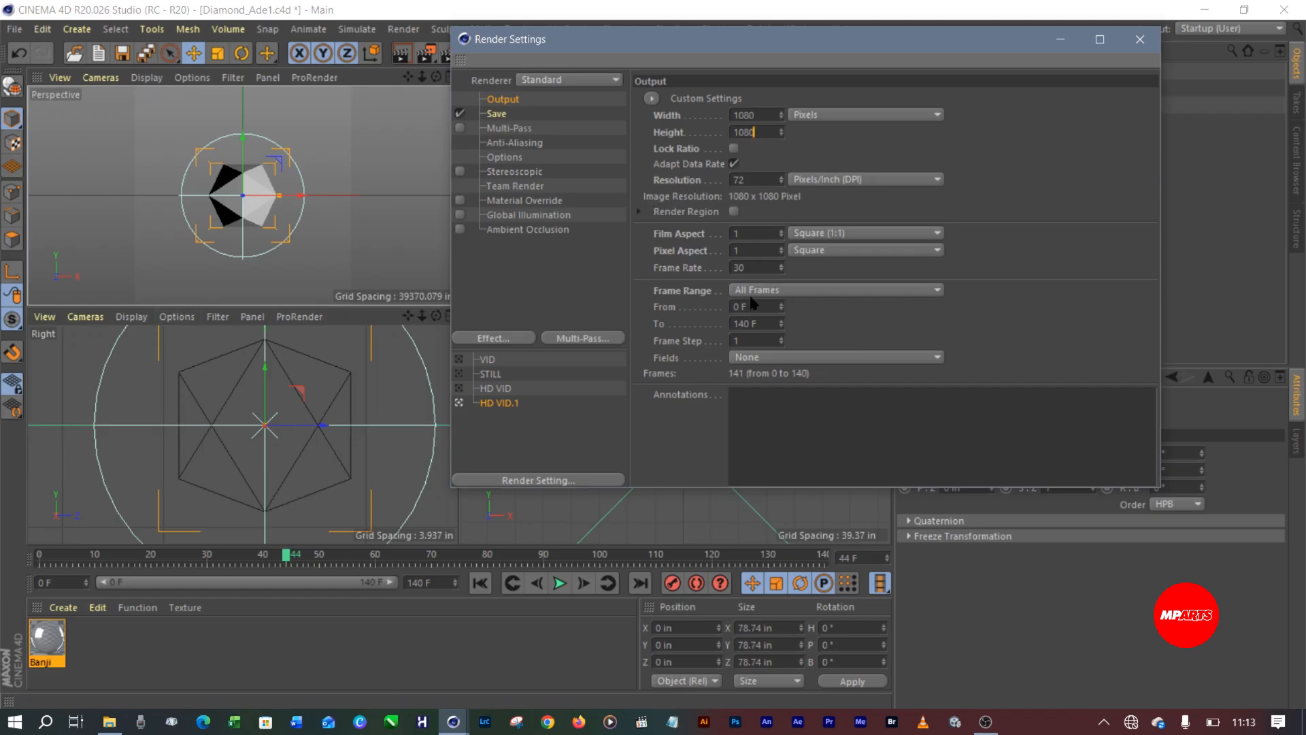
# Try the Current Frame option for the output frame range and return it to All Frames
pyautogui.click(769, 294)
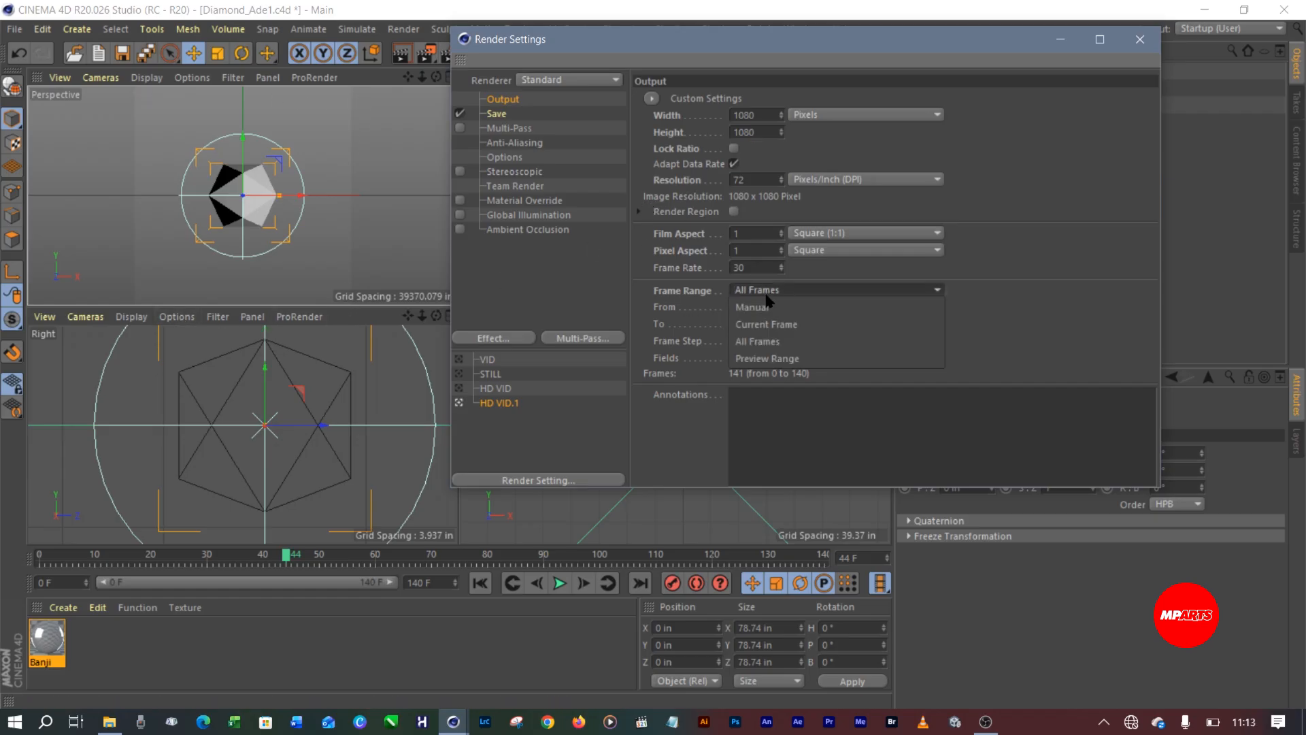
pyautogui.click(770, 301)
pyautogui.click(793, 294)
pyautogui.click(782, 325)
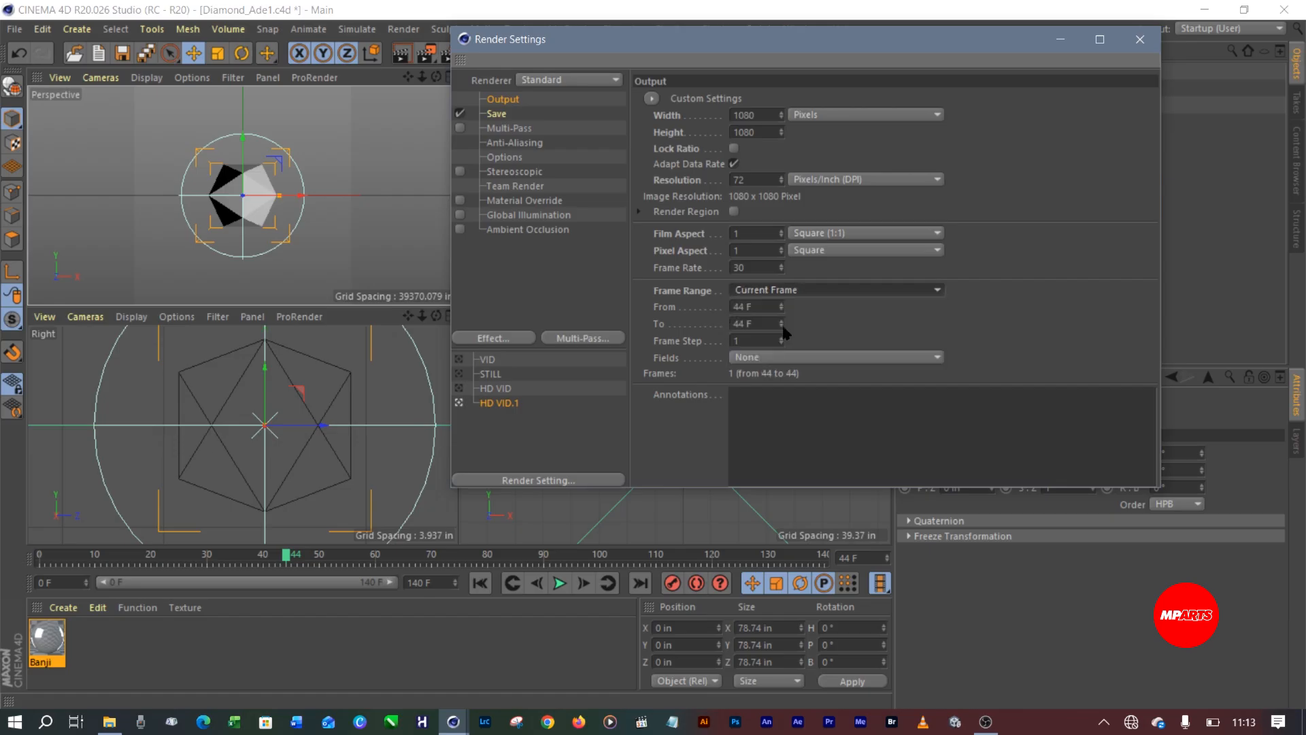
pyautogui.click(801, 299)
pyautogui.click(776, 340)
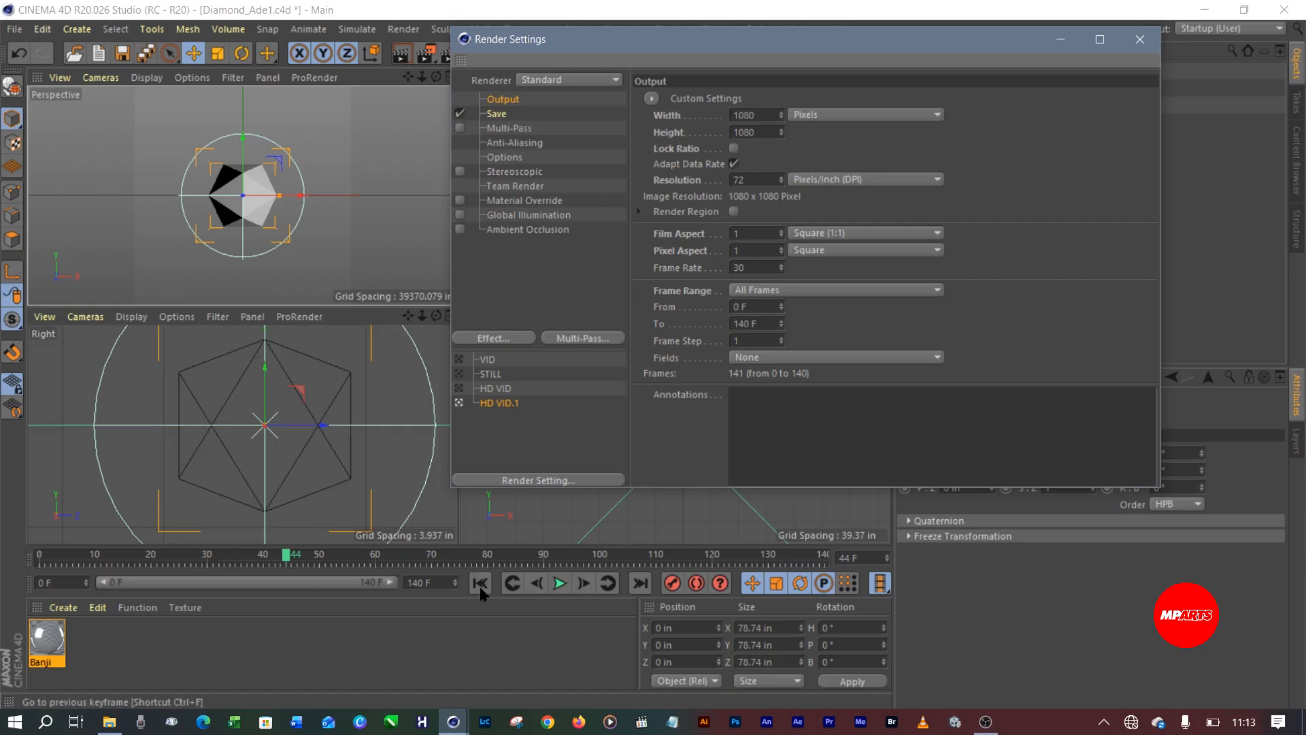
# Try a timeline end of 90 F and return it to 140 F to demonstrate the output frame range
pyautogui.click(418, 583)
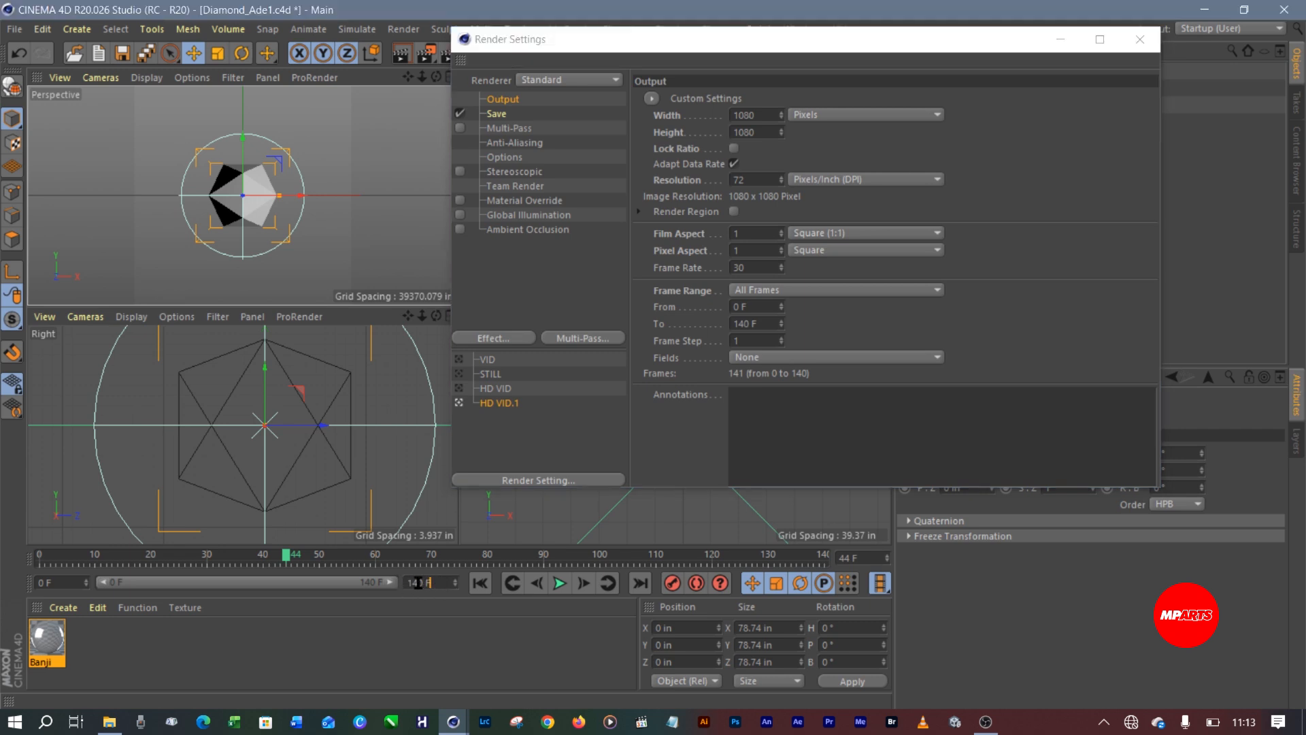
pyautogui.doubleClick(418, 583)
pyautogui.write('90')
pyautogui.press('Return')
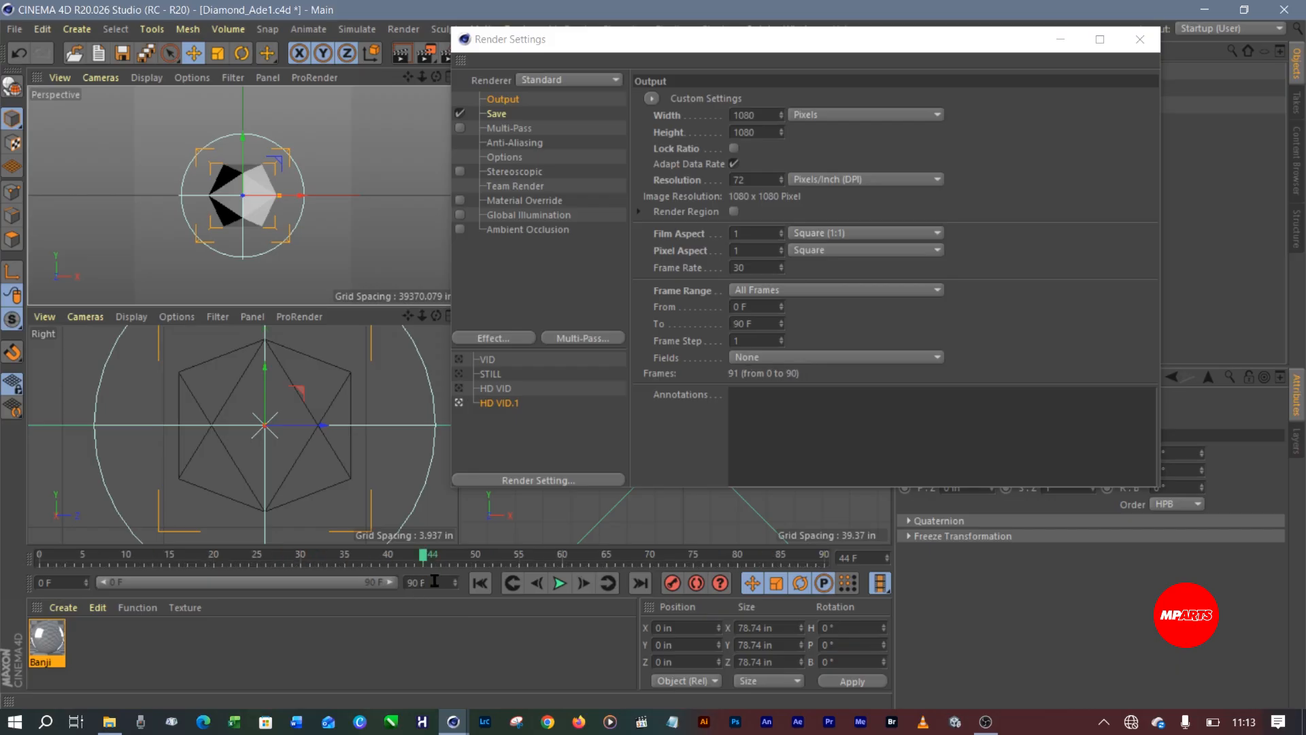
pyautogui.write('140')
pyautogui.press('Return')
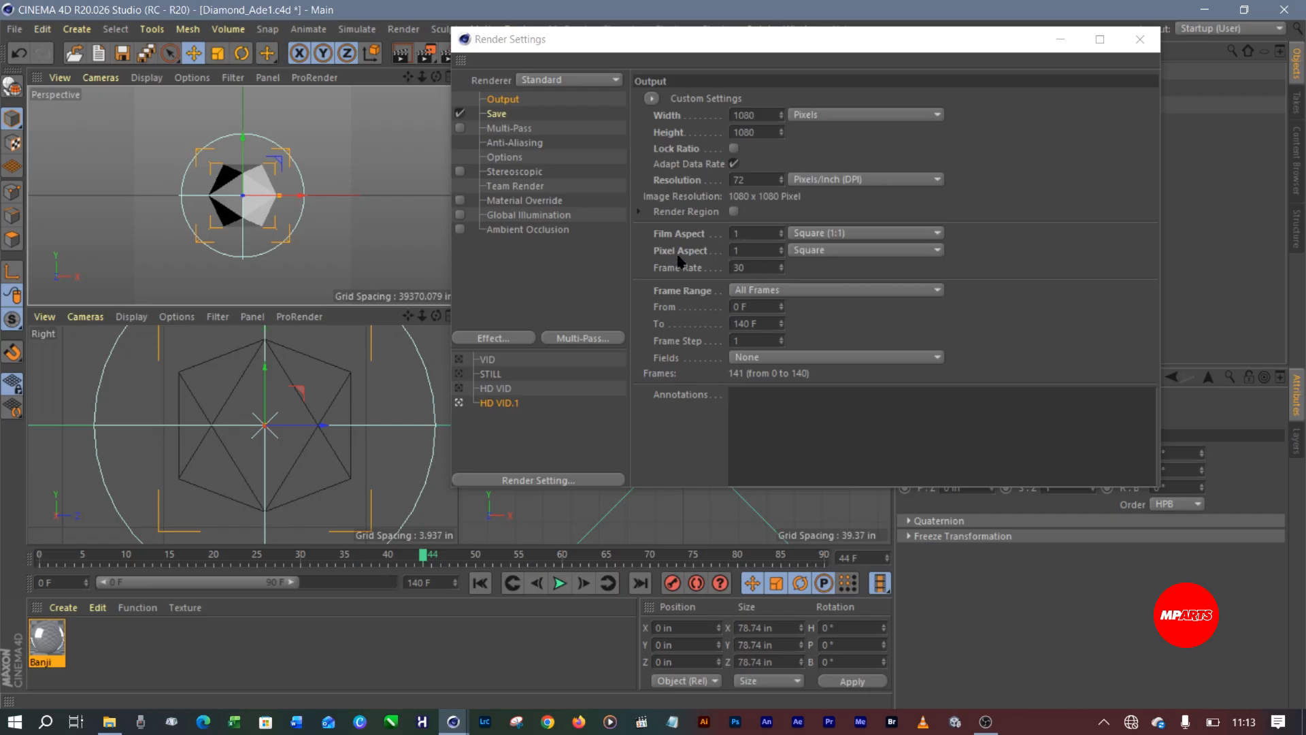
# Try shortening the timeline end to 80 F and restore it to 140 F
pyautogui.click(427, 587)
pyautogui.write('80')
pyautogui.press('Return')
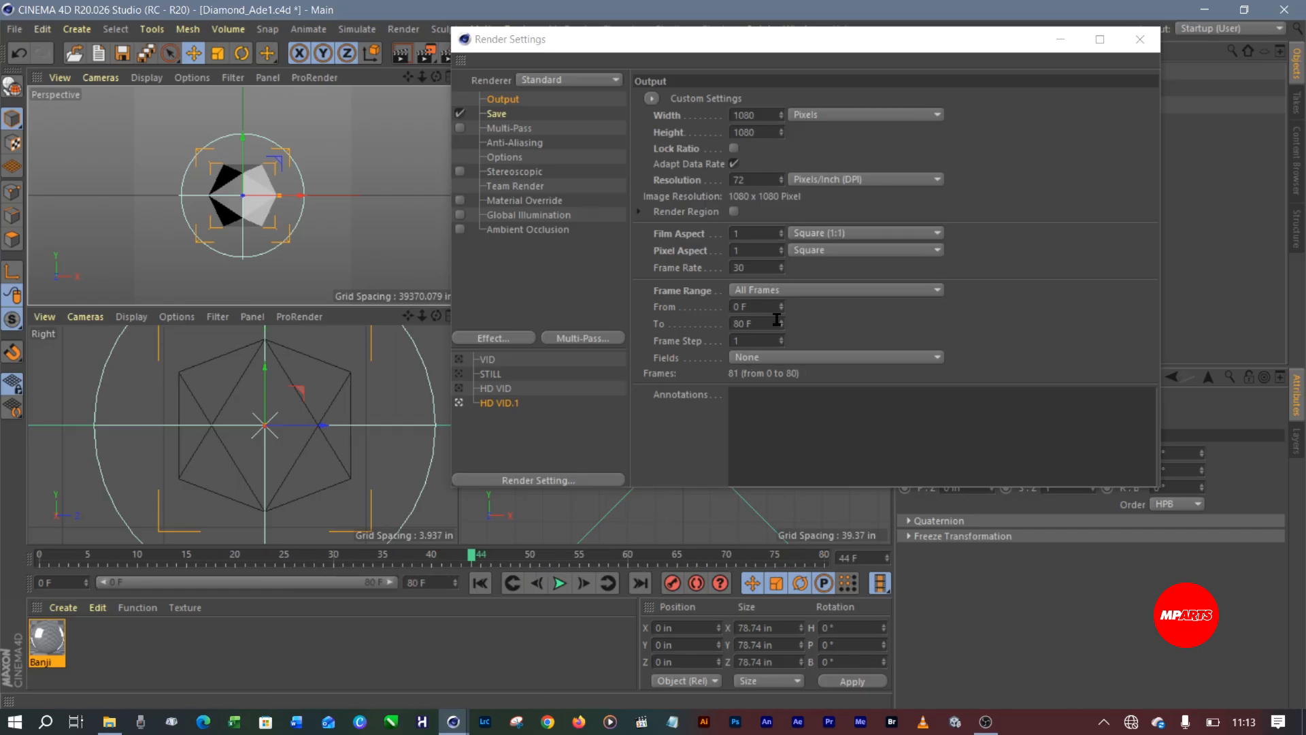
pyautogui.click(425, 585)
pyautogui.write('1')
pyautogui.write('0')
pyautogui.press('Return')
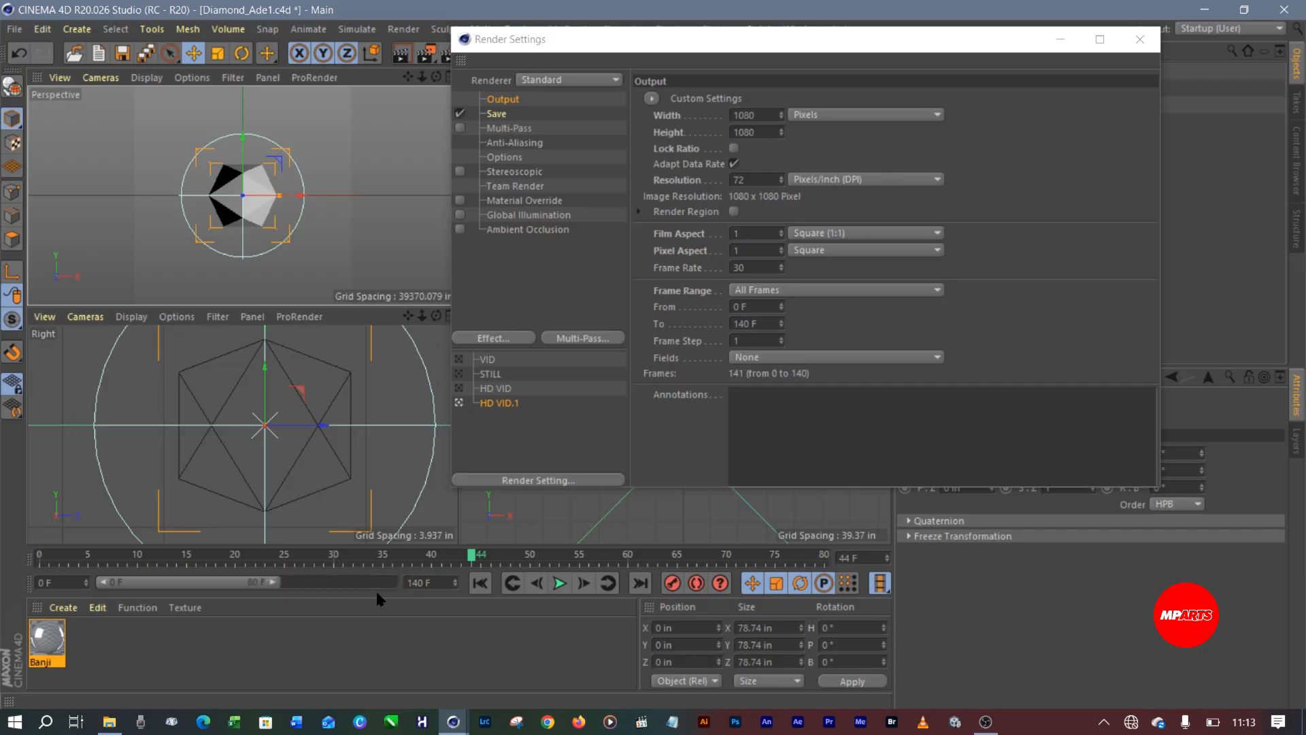
# Open the file browser for the render's save path and go to the RENDERED folder inside WORKS > 3D
pyautogui.click(501, 117)
pyautogui.click(504, 101)
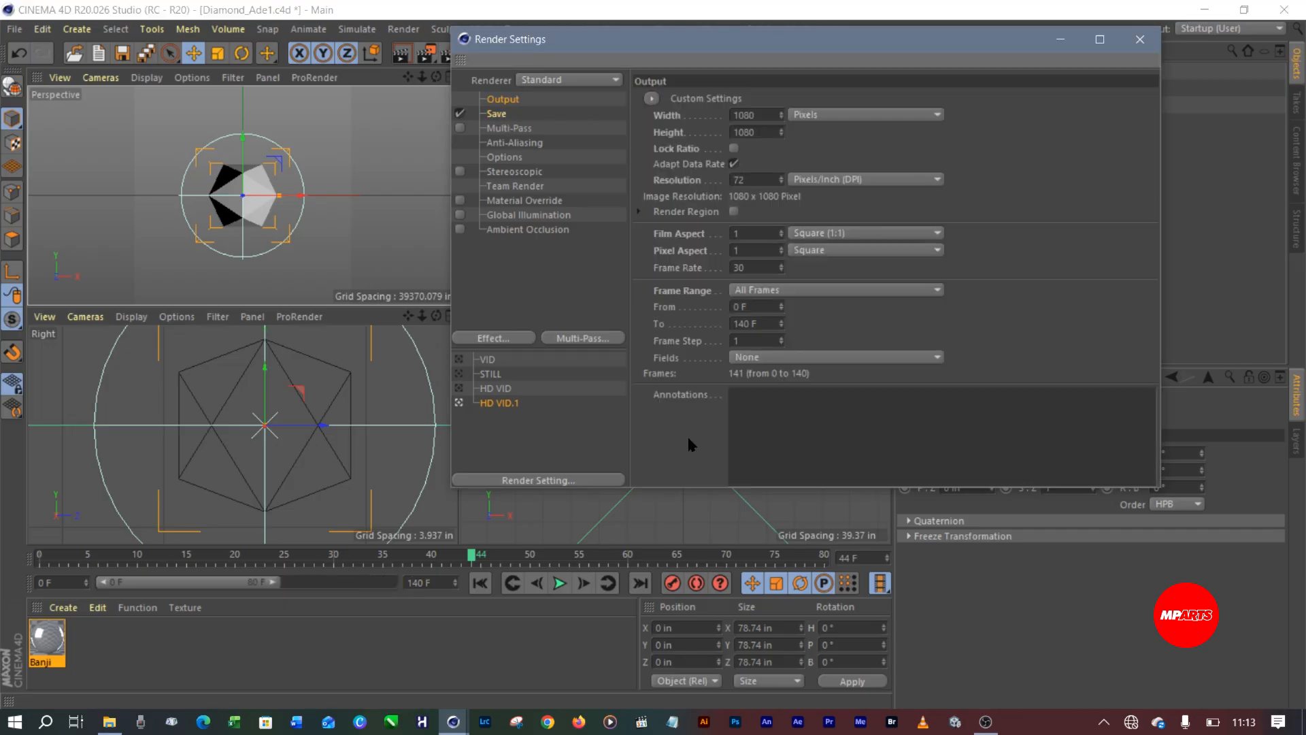
pyautogui.click(499, 117)
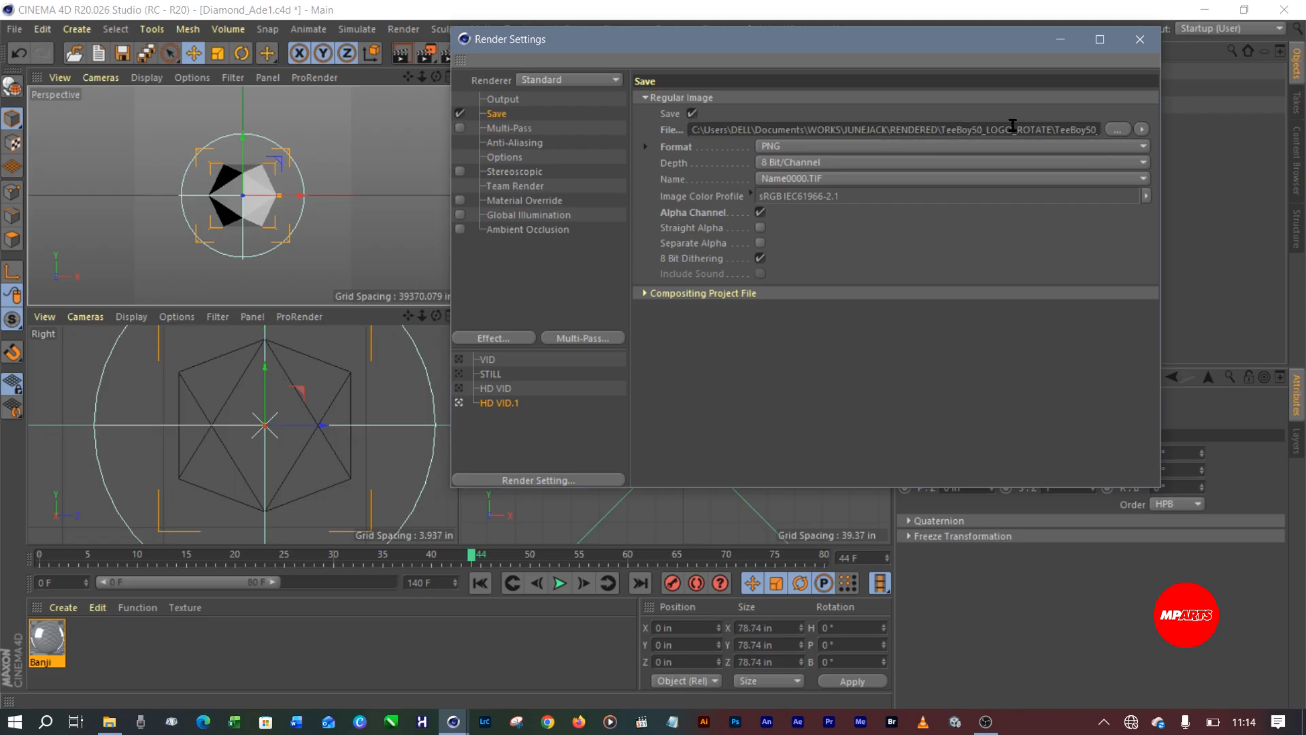
pyautogui.click(1118, 129)
pyautogui.scroll(-2, 751, 297)
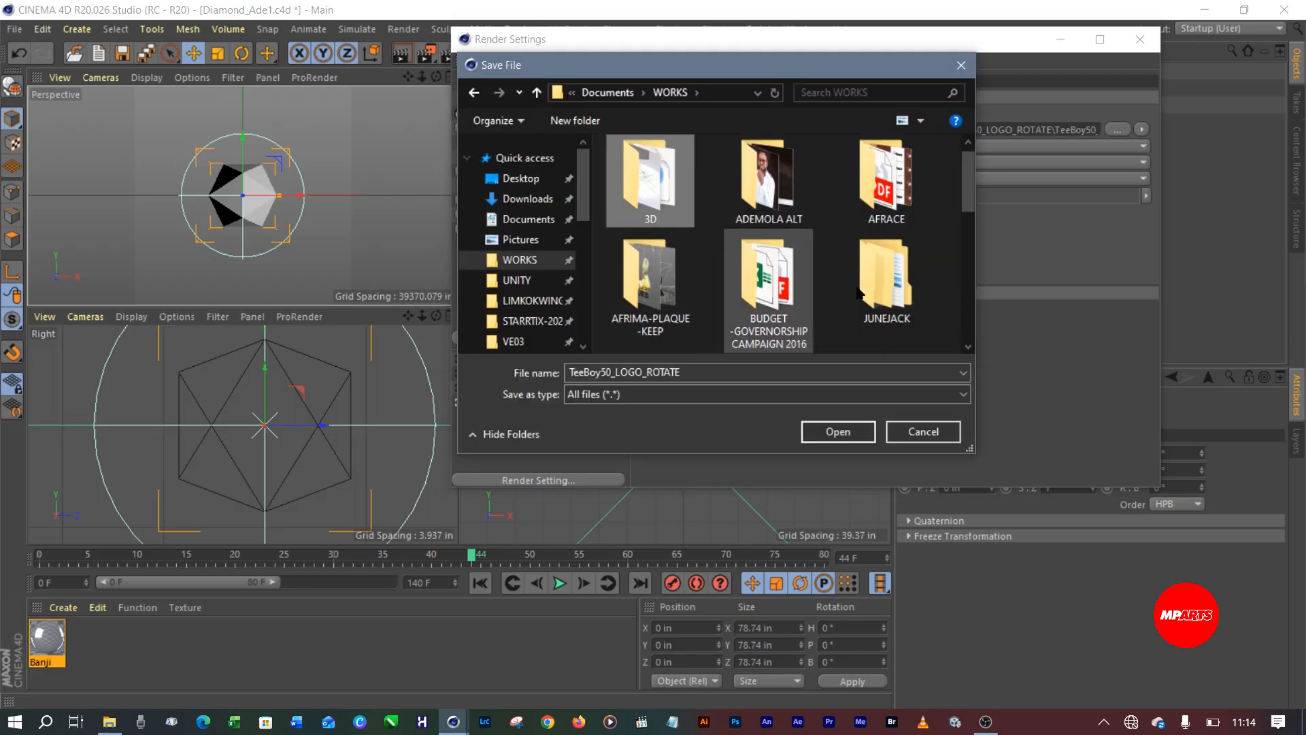
pyautogui.scroll(2, 707, 236)
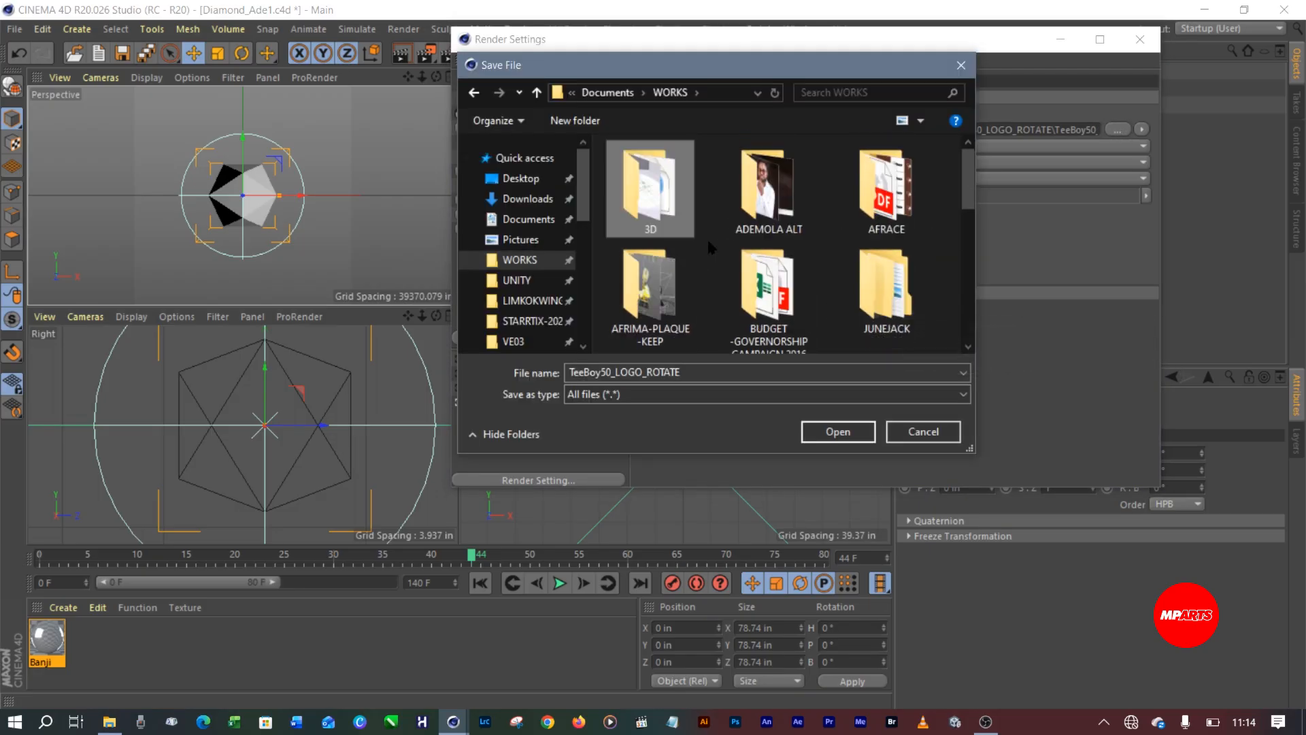
pyautogui.doubleClick(660, 194)
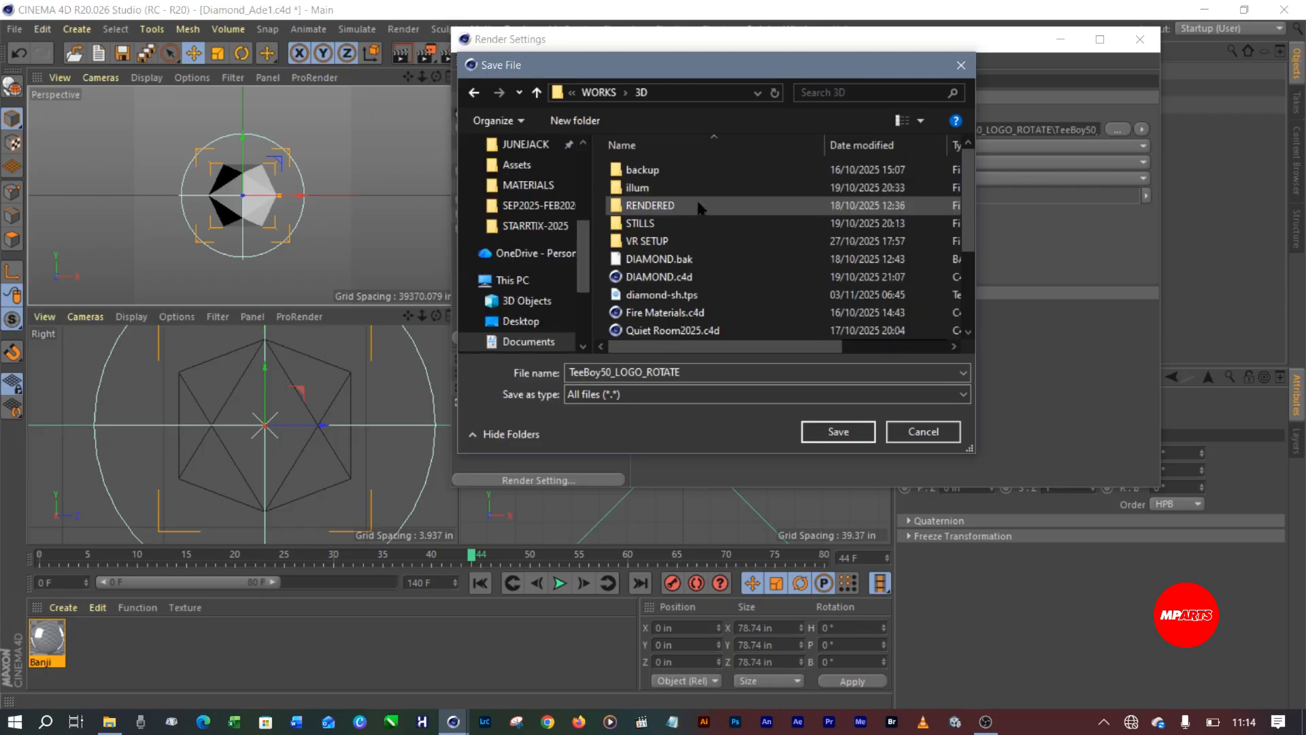
pyautogui.doubleClick(661, 206)
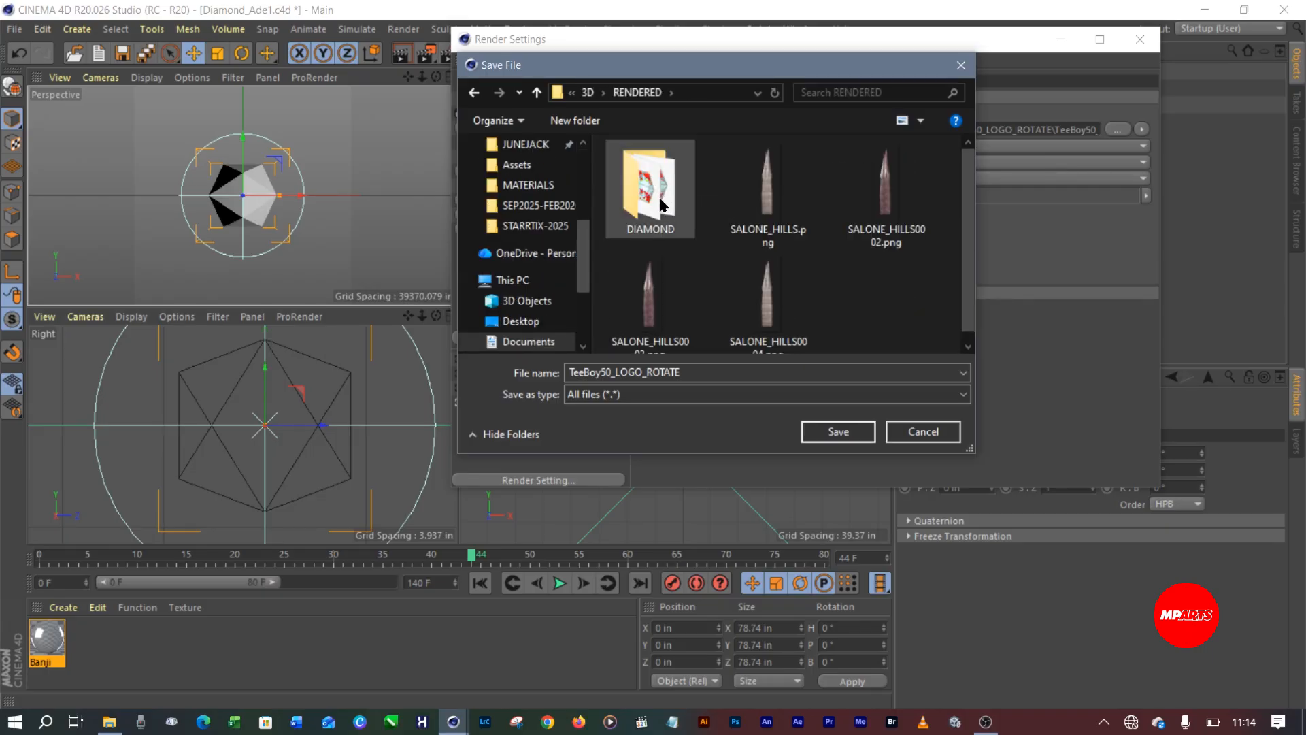
# Create a folder named DIAMOND-ADE1 inside RENDERED, copy its name and open the folder
pyautogui.click(585, 121)
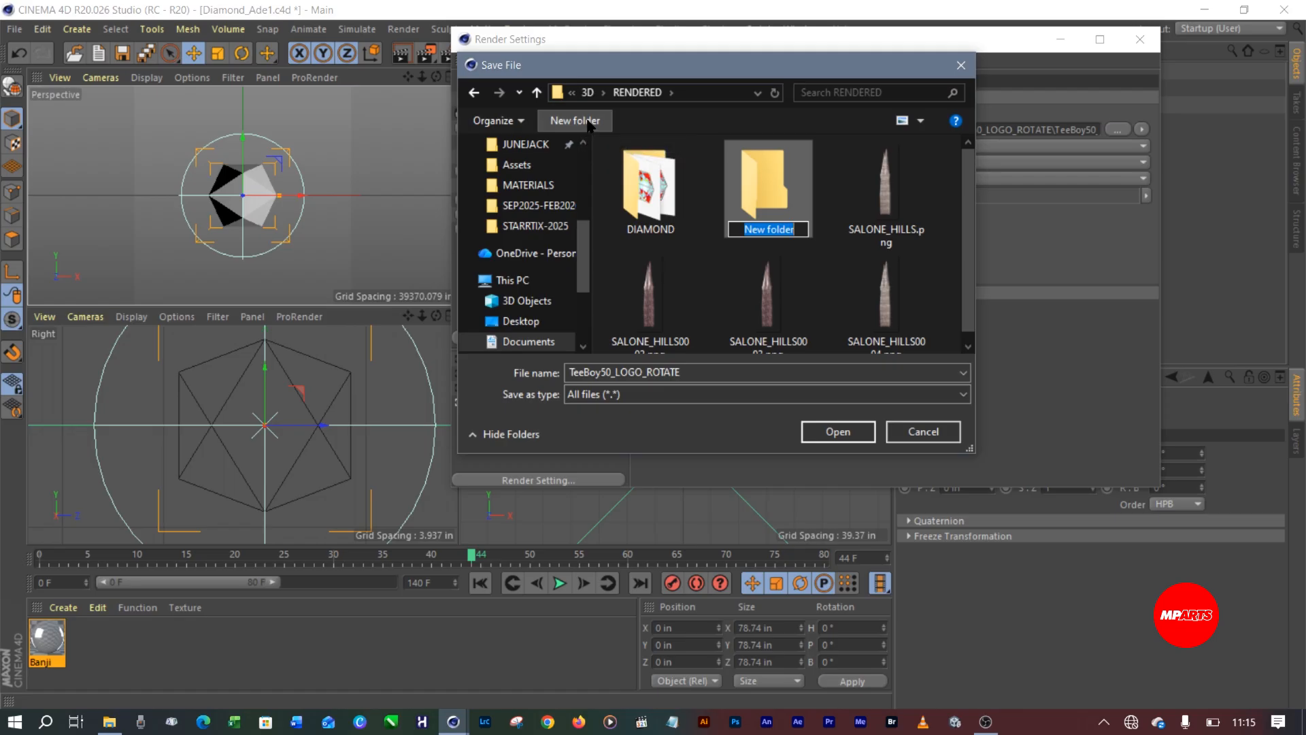
pyautogui.write('DIA')
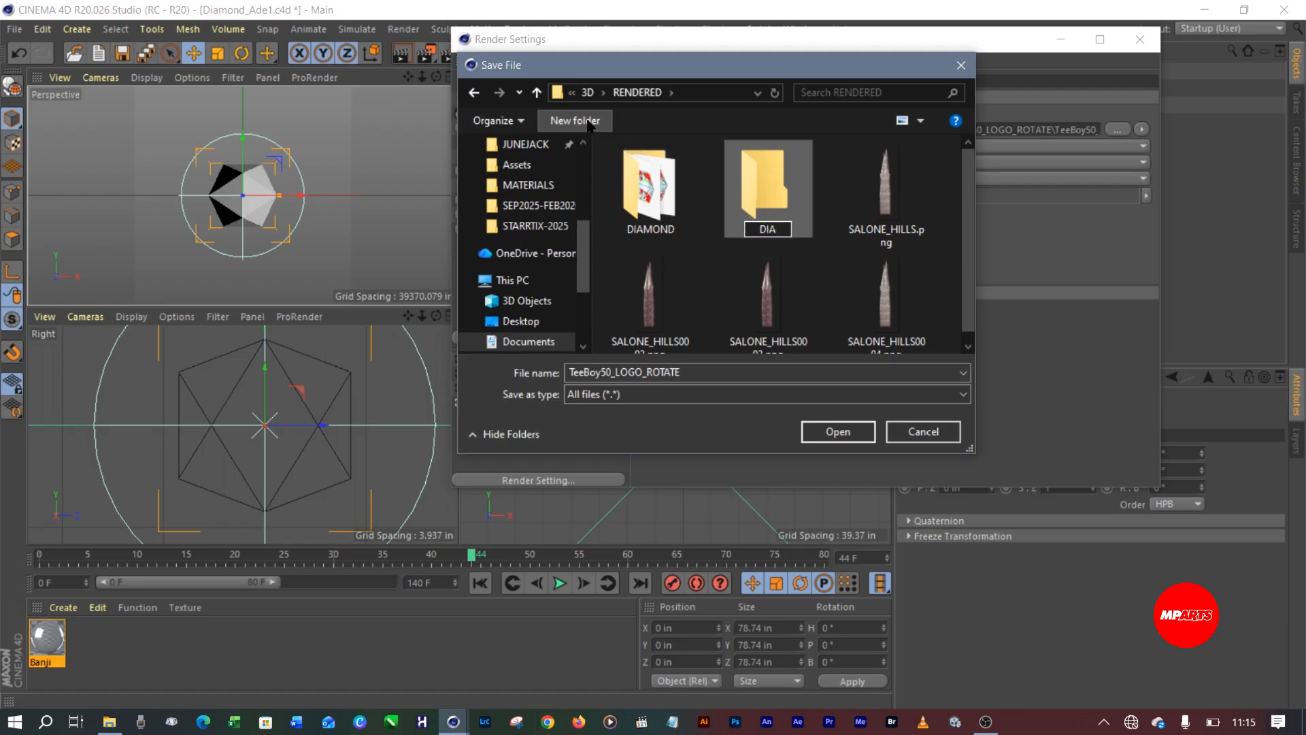
pyautogui.write('MOND')
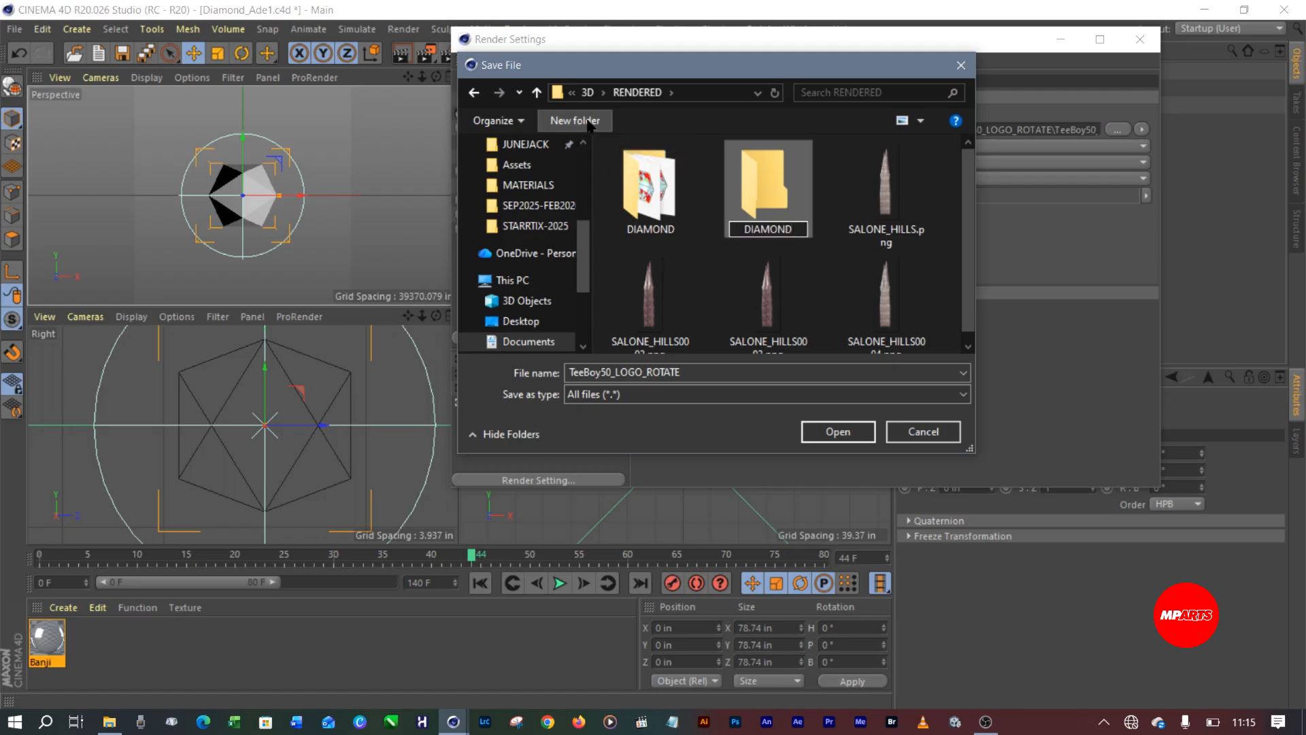
pyautogui.write('-ADE1')
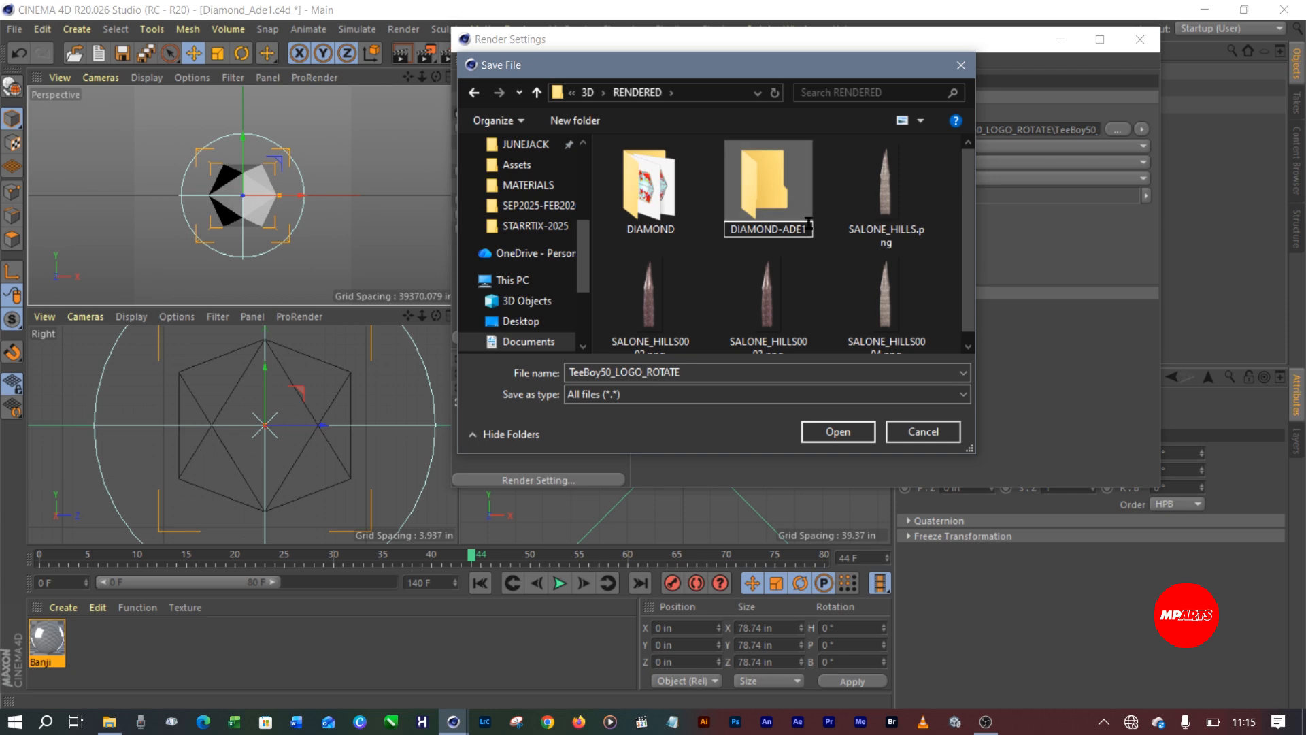
pyautogui.moveTo(804, 224); pyautogui.dragTo(697, 230)
pyautogui.hotkey('ctrl', 'c')
pyautogui.doubleClick(771, 197)
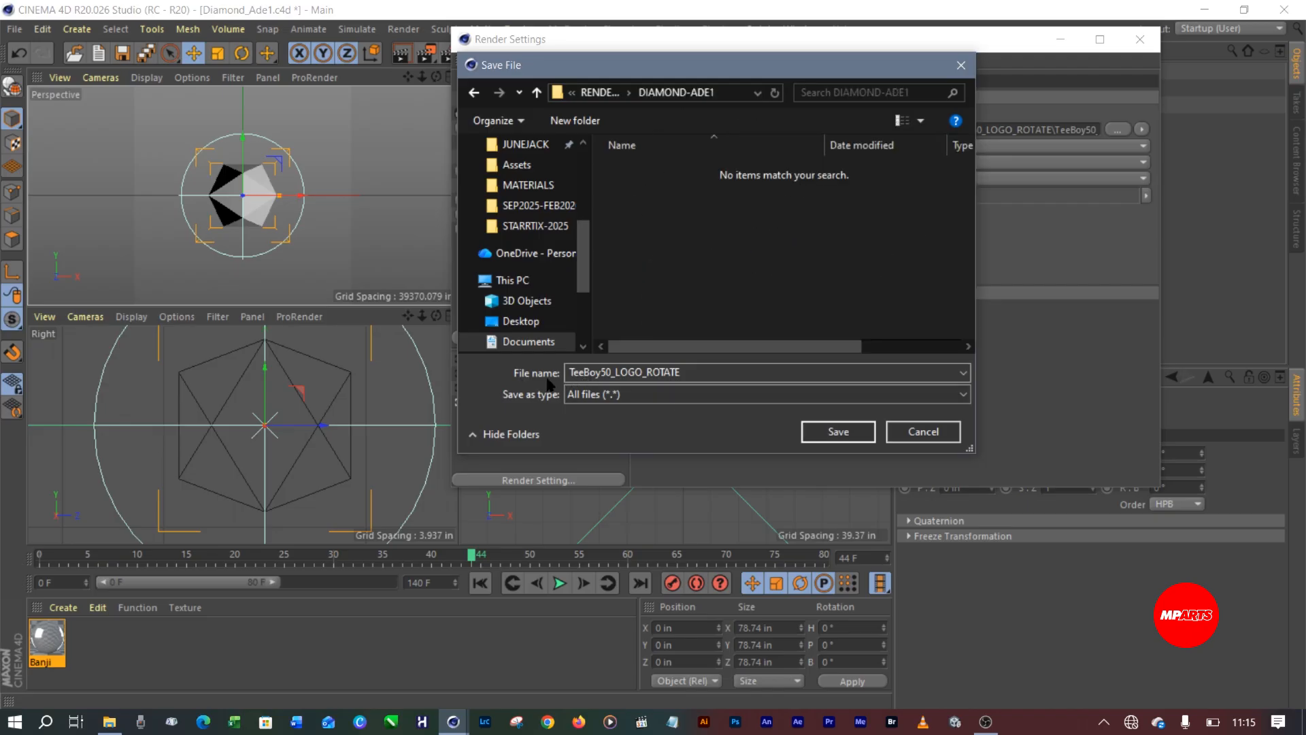
# Replace the output file name with DIAMOND-ADE1 and confirm the save location
pyautogui.doubleClick(700, 372)
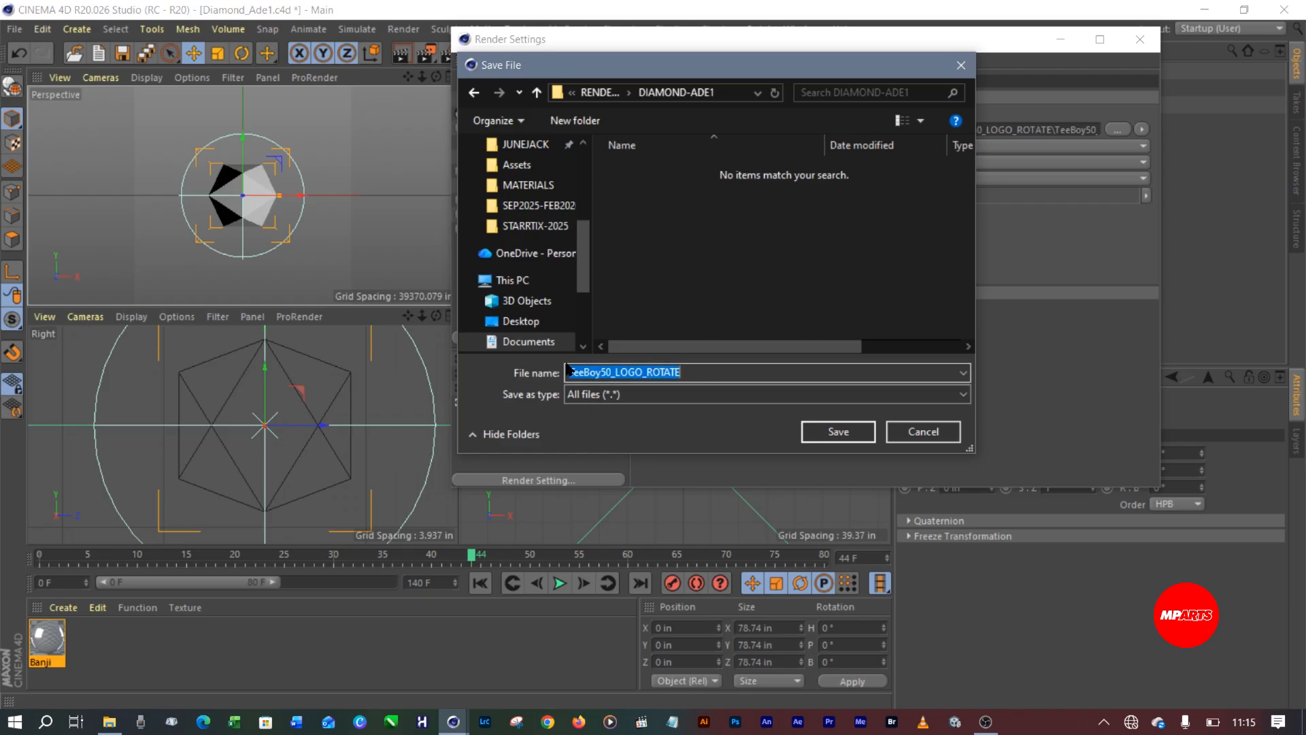
pyautogui.hotkey('ctrl', 'v')
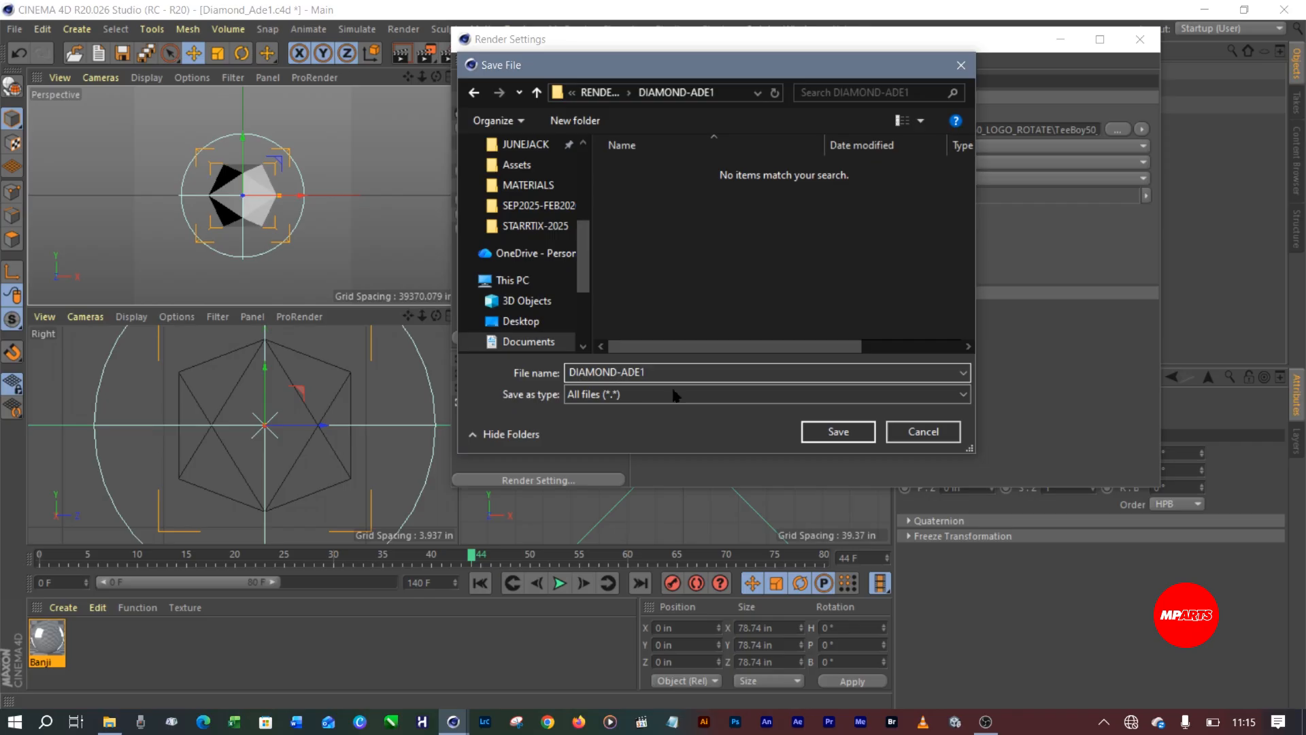
pyautogui.click(854, 433)
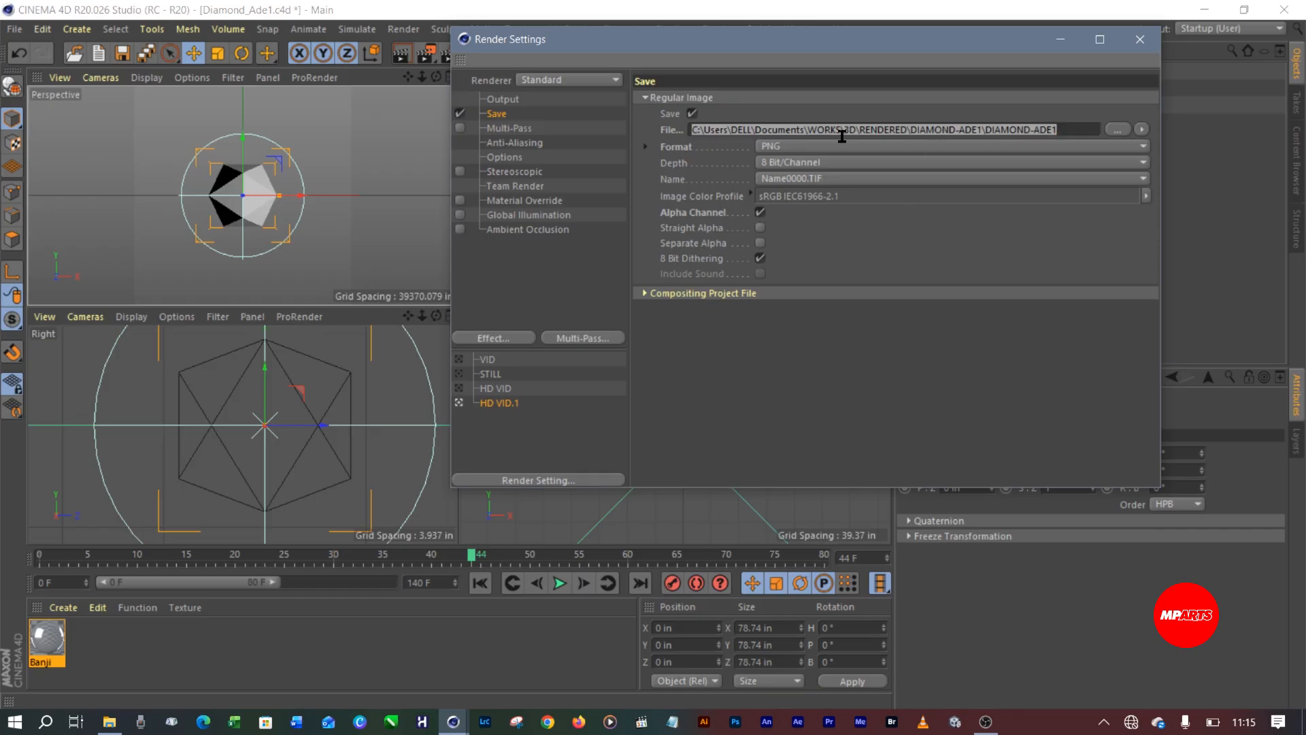
# Keep PNG as the output format, set the depth to 16 Bit/Channel and toggle Alpha Channel off and on again
pyautogui.click(810, 147)
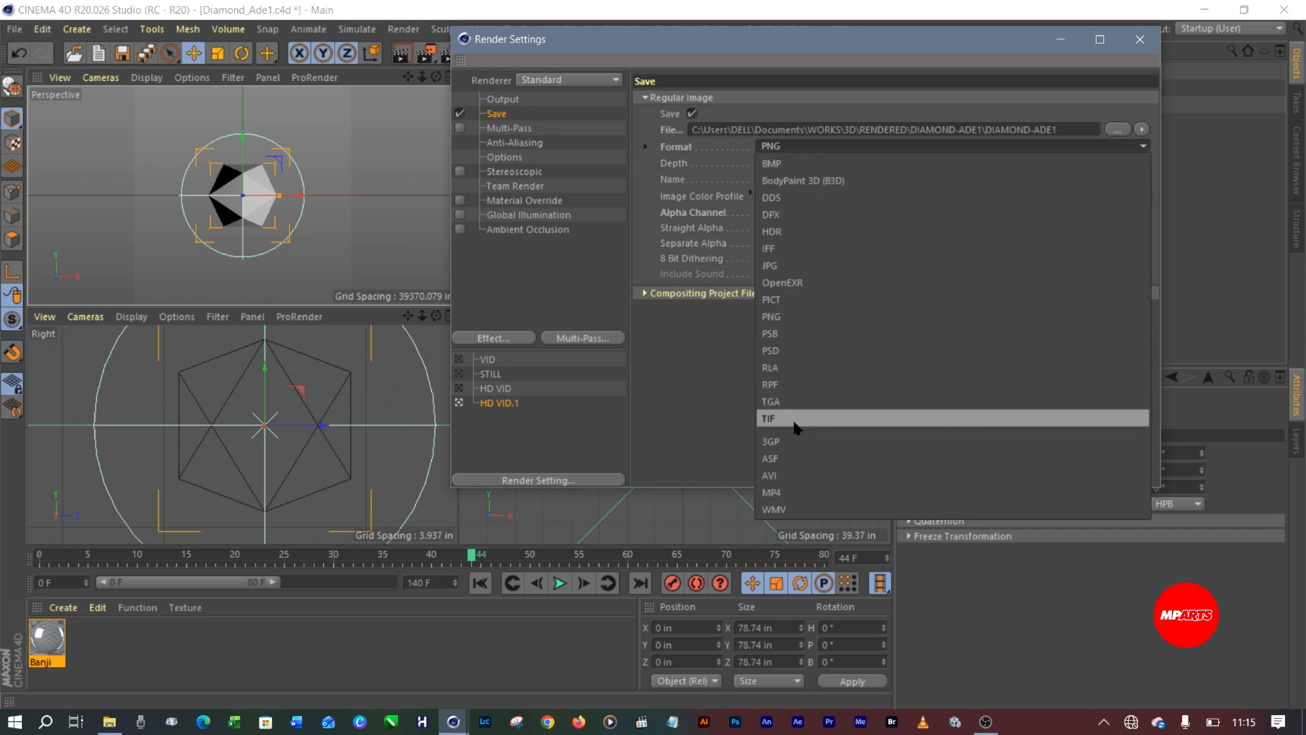
pyautogui.click(778, 318)
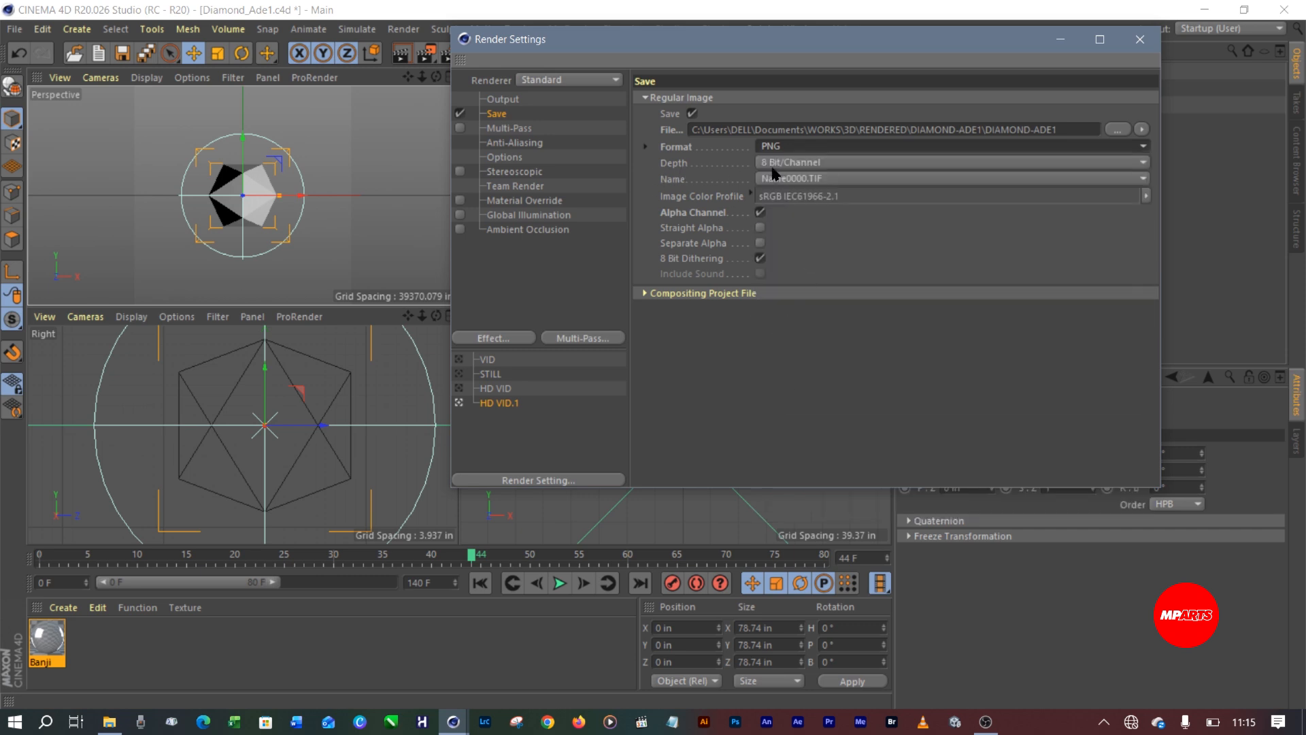
pyautogui.click(800, 163)
pyautogui.click(792, 196)
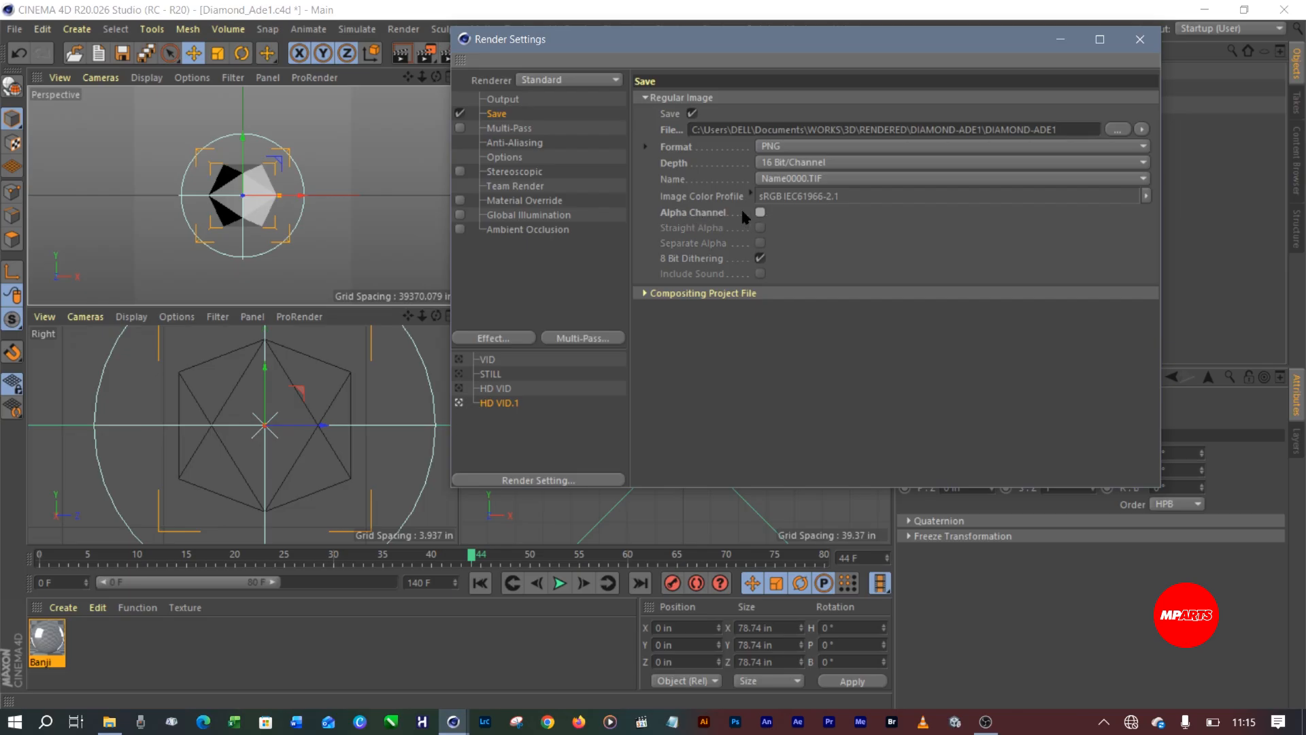
pyautogui.click(761, 213)
pyautogui.click(760, 212)
# Set the render's anti-aliasing to Best with a minimum level of 2x2
pyautogui.click(517, 129)
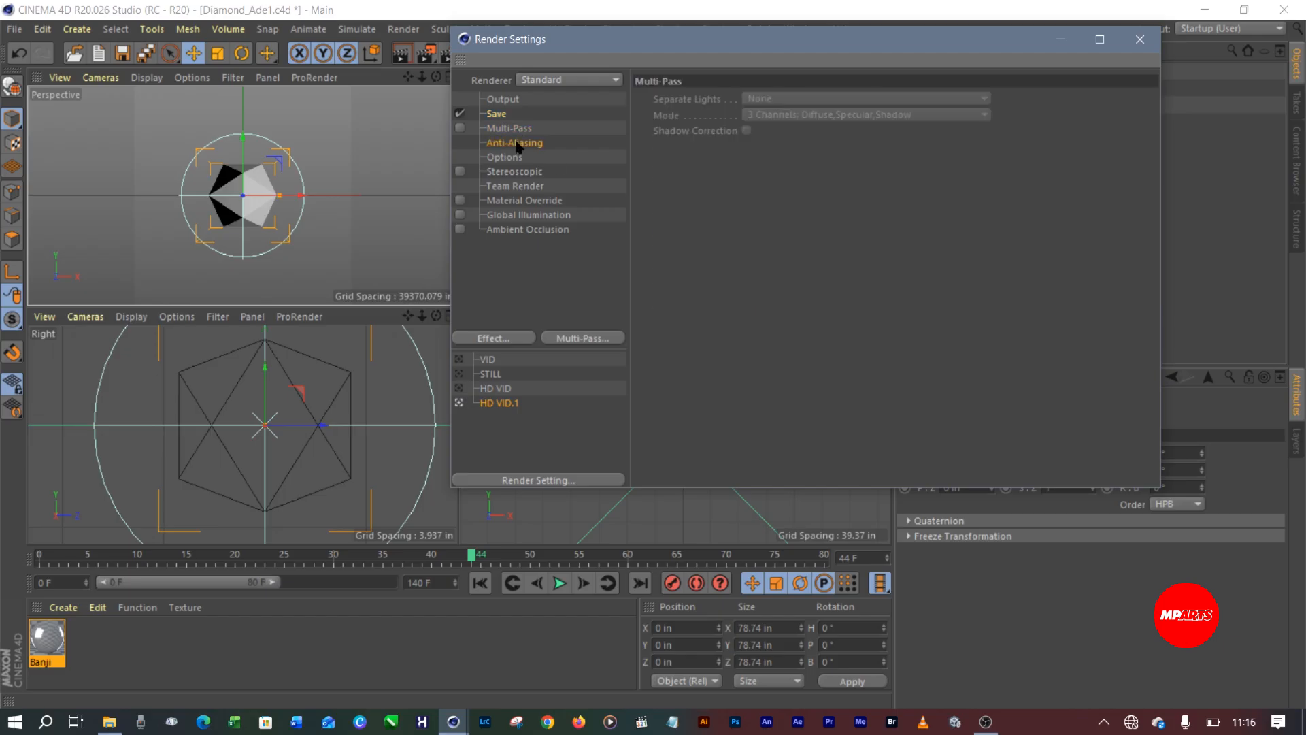
pyautogui.click(517, 143)
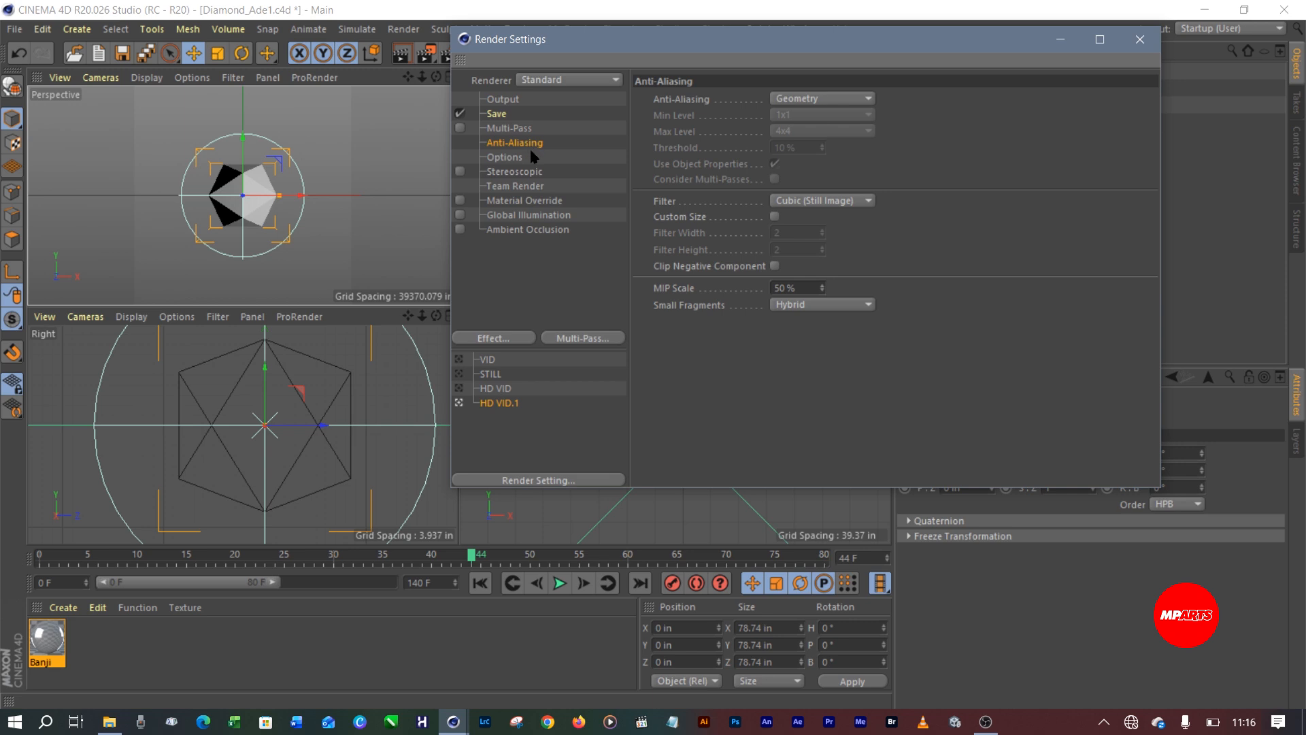
pyautogui.click(813, 103)
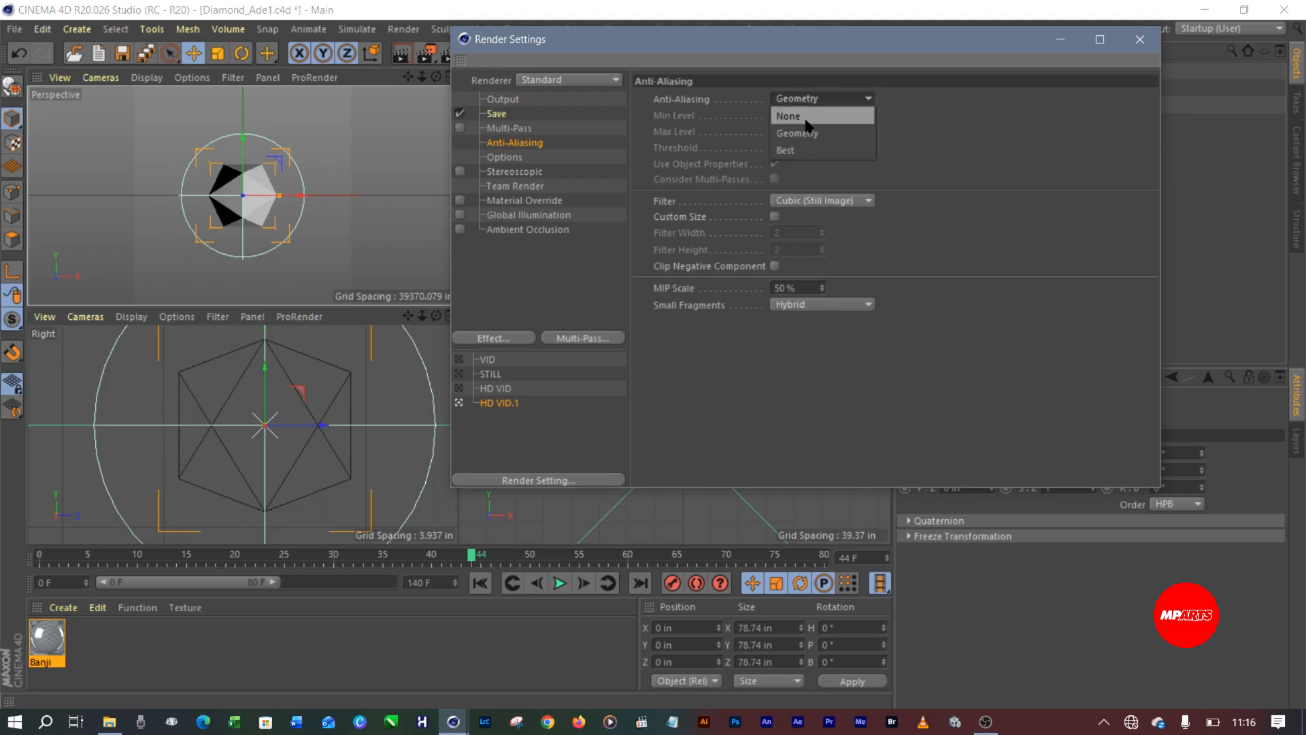
pyautogui.click(805, 151)
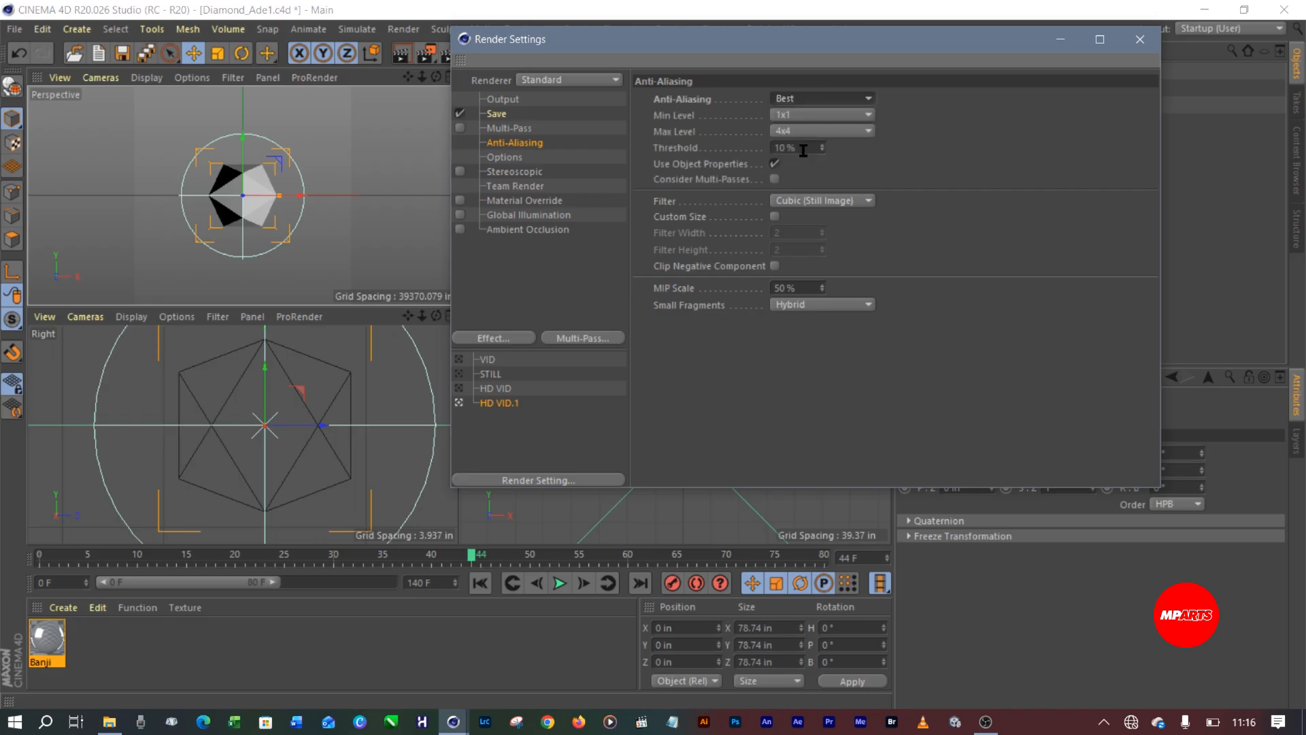
pyautogui.click(816, 115)
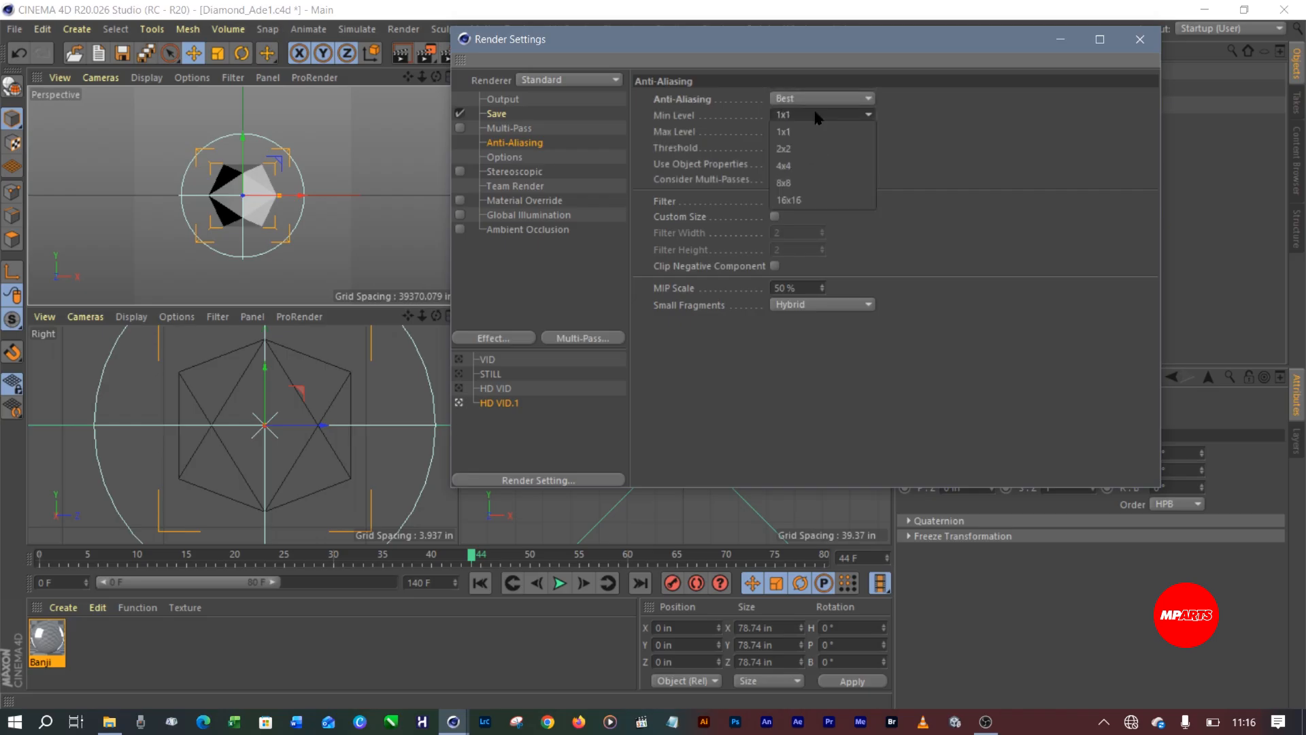
pyautogui.click(809, 148)
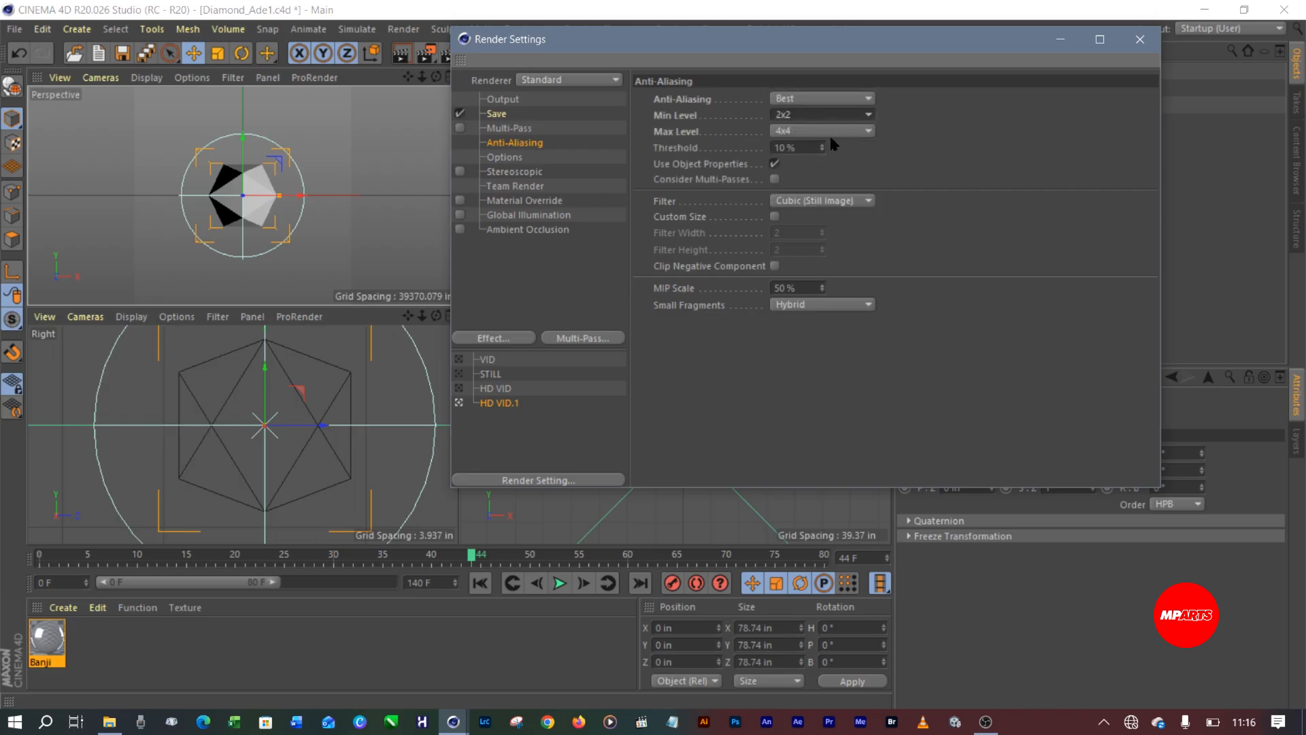
pyautogui.click(827, 115)
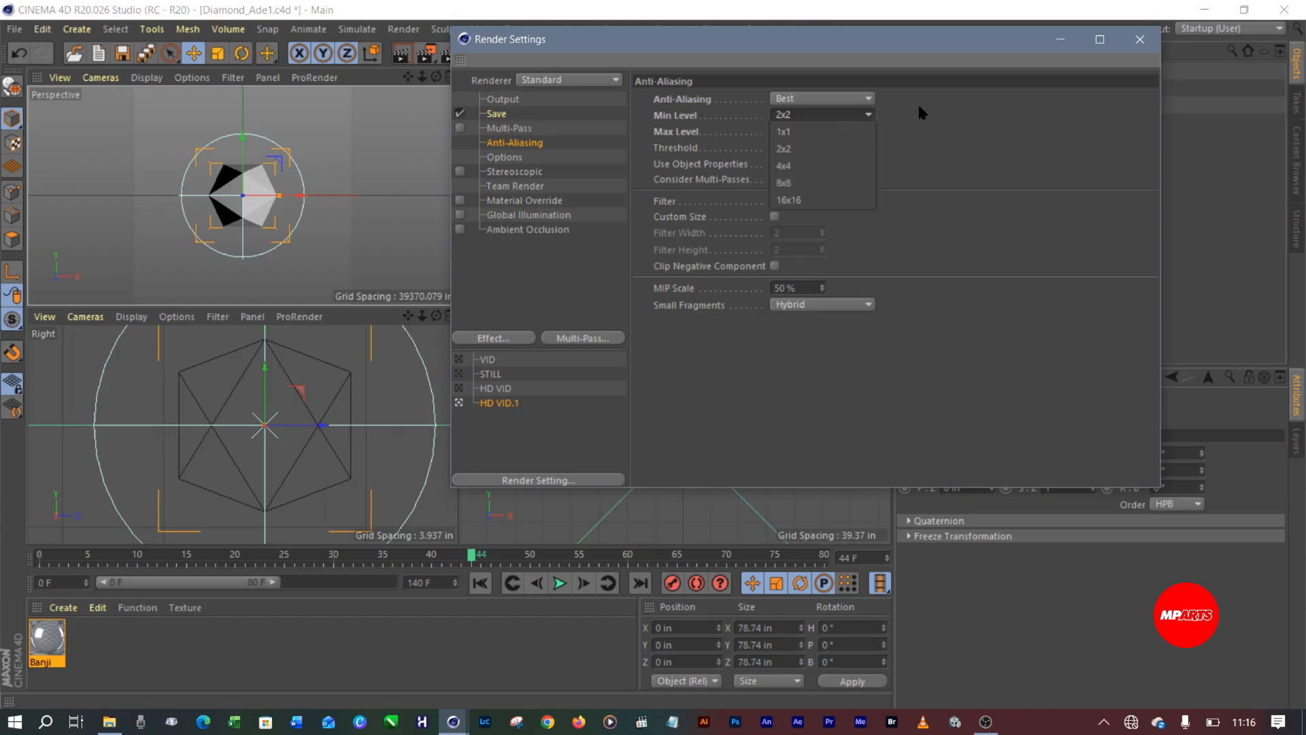
pyautogui.click(918, 108)
pyautogui.click(846, 114)
pyautogui.click(939, 110)
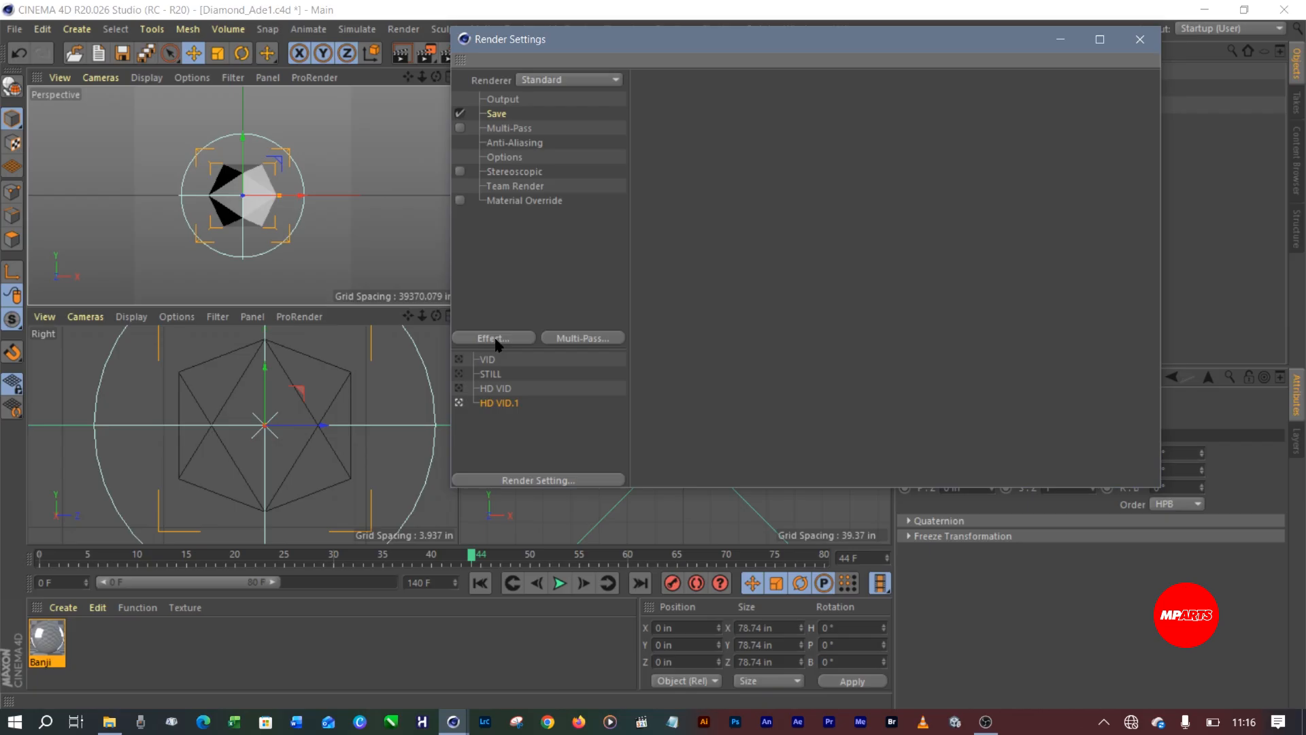
# Add the Global Illumination effect to the HD VID.1 render settings
pyautogui.click(497, 340)
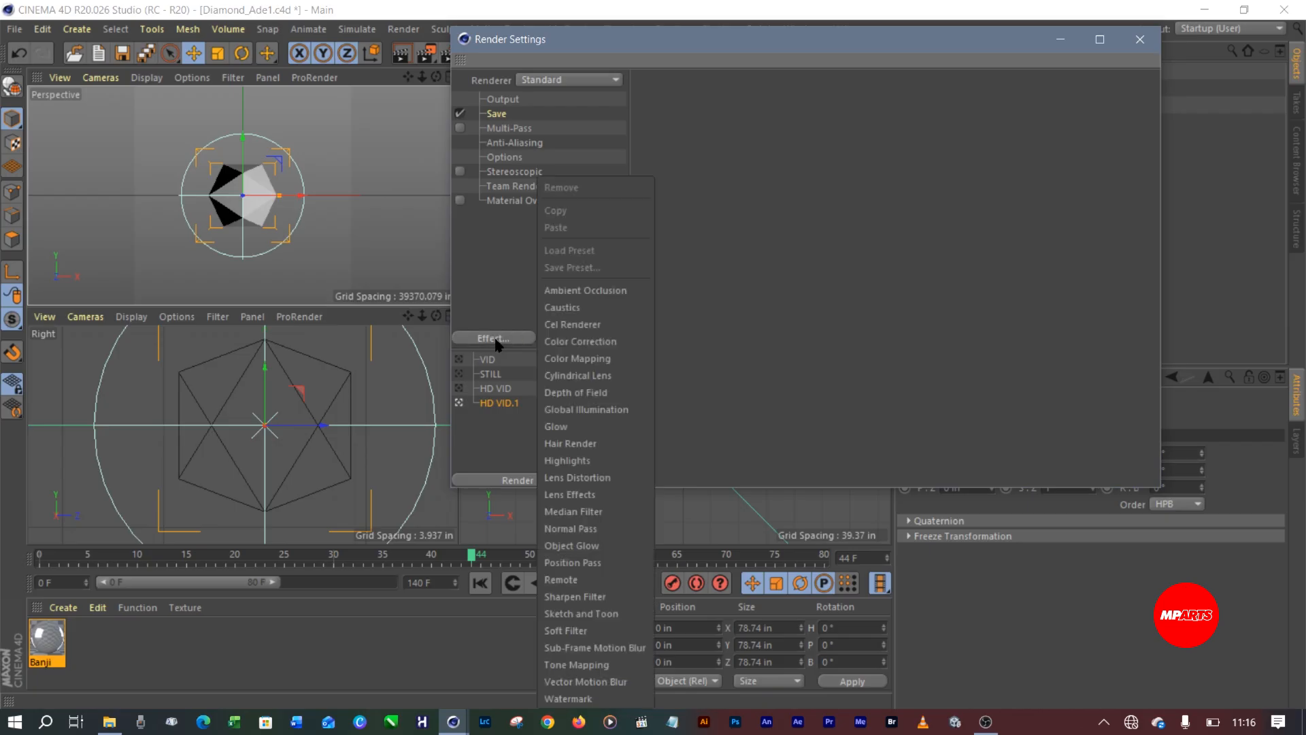
pyautogui.click(573, 410)
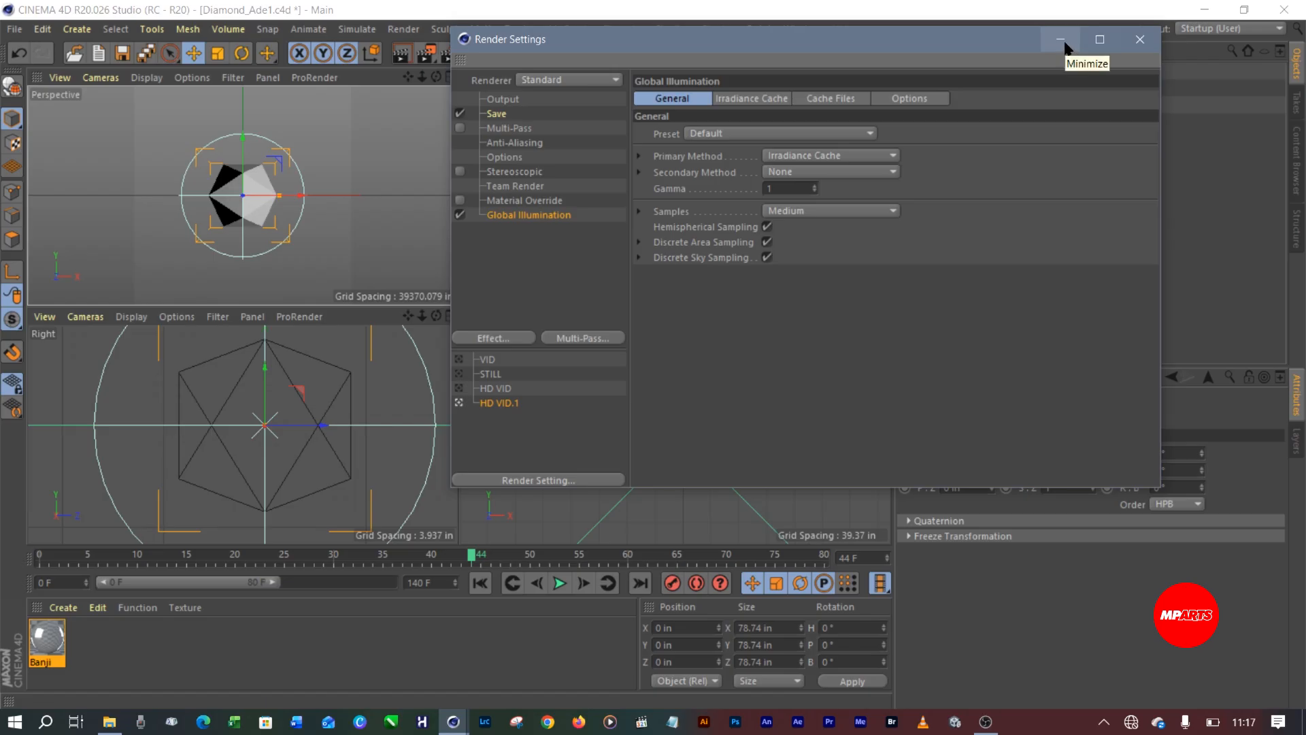
# Move the render settings window clear of the perspective view, render that view and return to the Output settings
pyautogui.moveTo(652, 37); pyautogui.dragTo(787, 171)
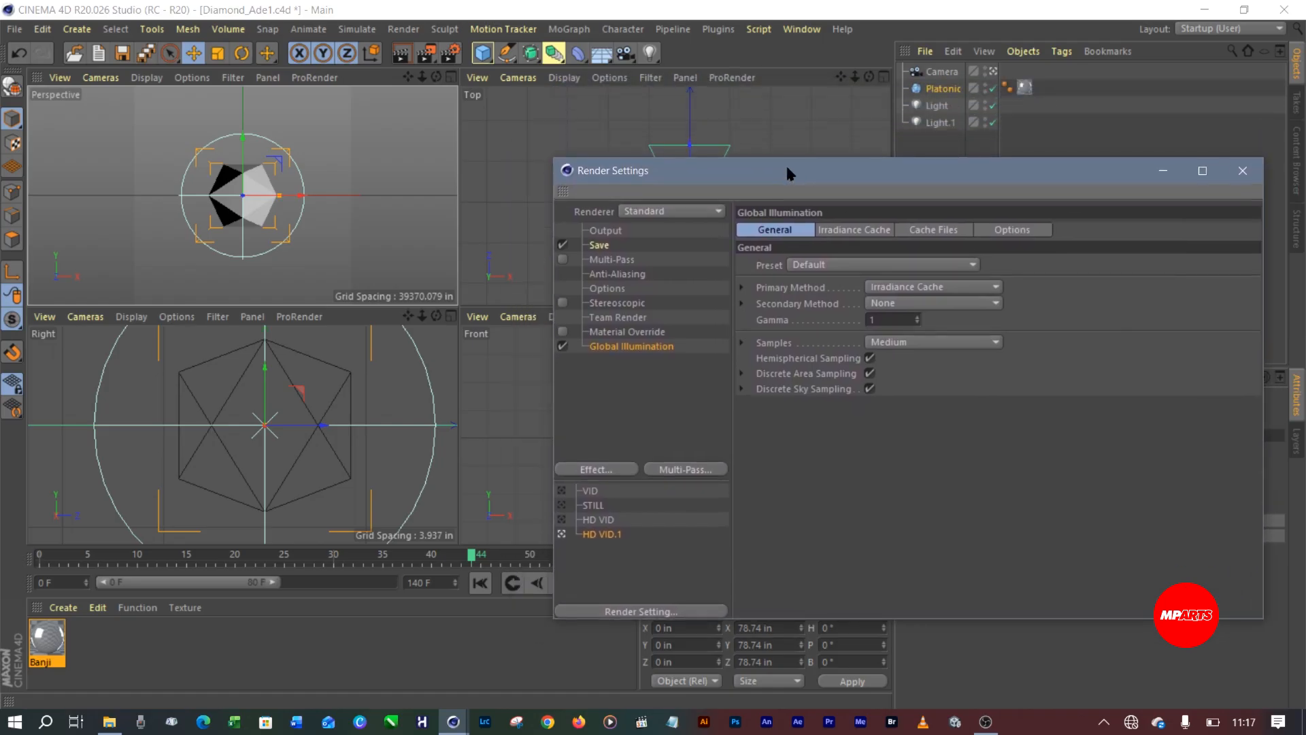
pyautogui.click(402, 53)
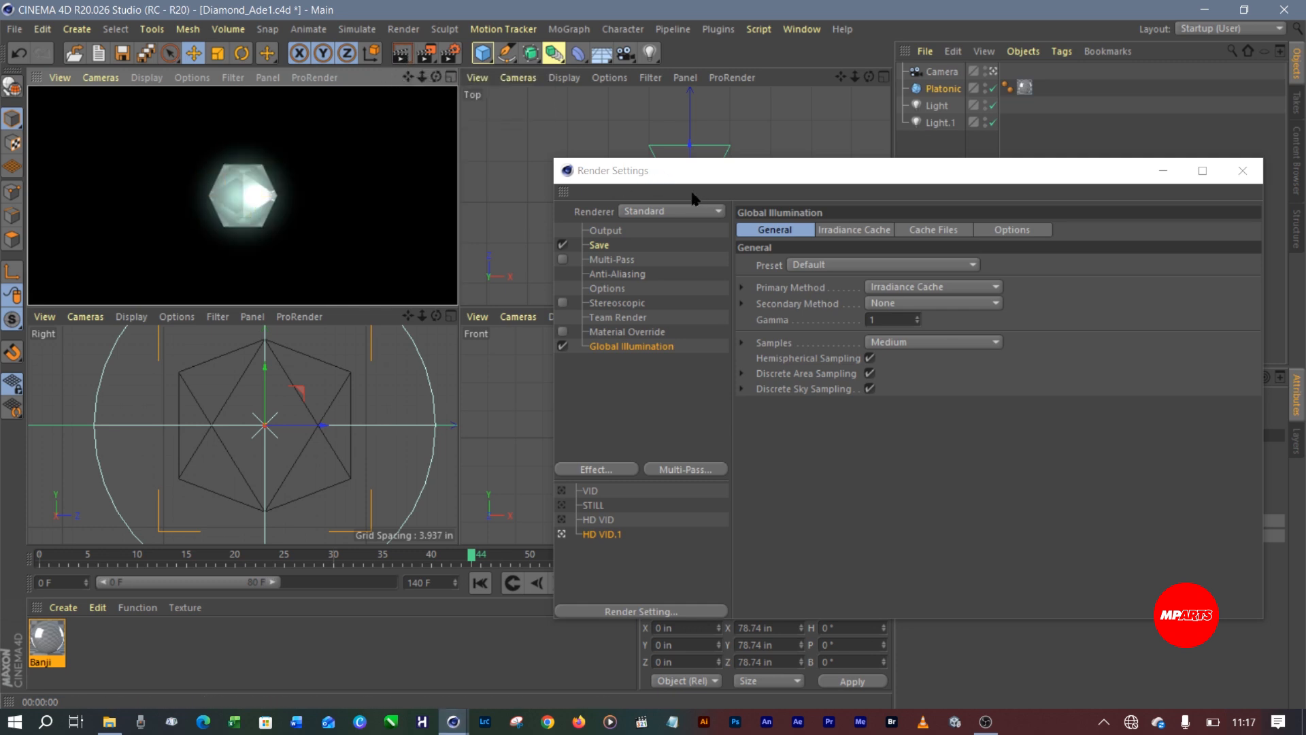
pyautogui.click(605, 232)
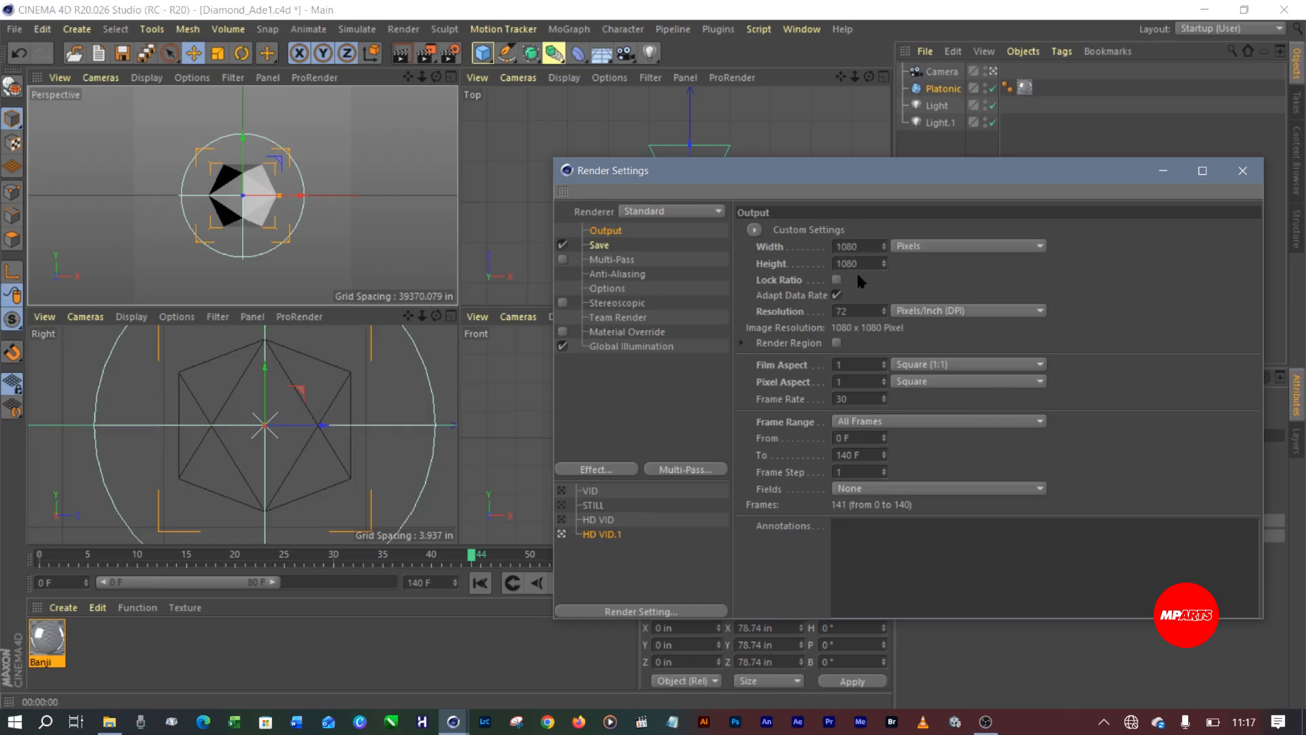
# Review the HD VID.1 render settings from Save through Global Illumination and close the render settings window
pyautogui.click(836, 279)
pyautogui.click(600, 246)
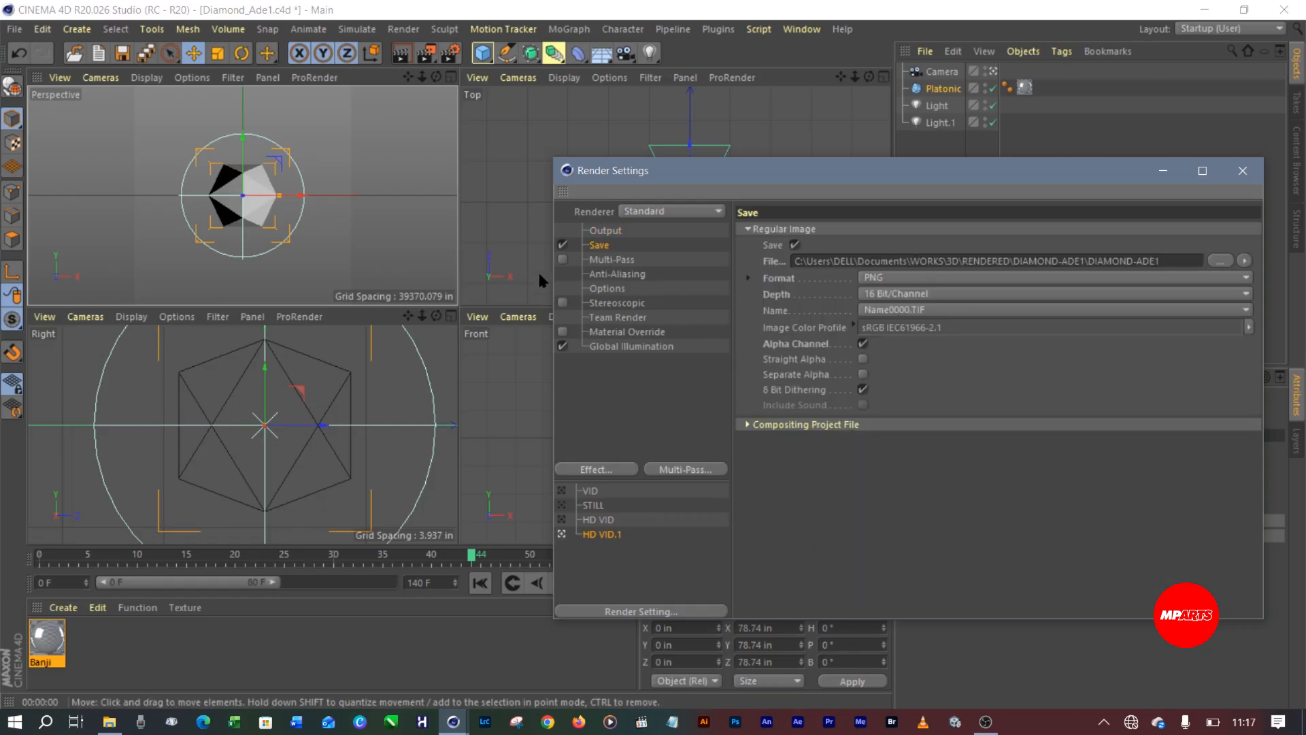
pyautogui.click(612, 261)
pyautogui.click(619, 276)
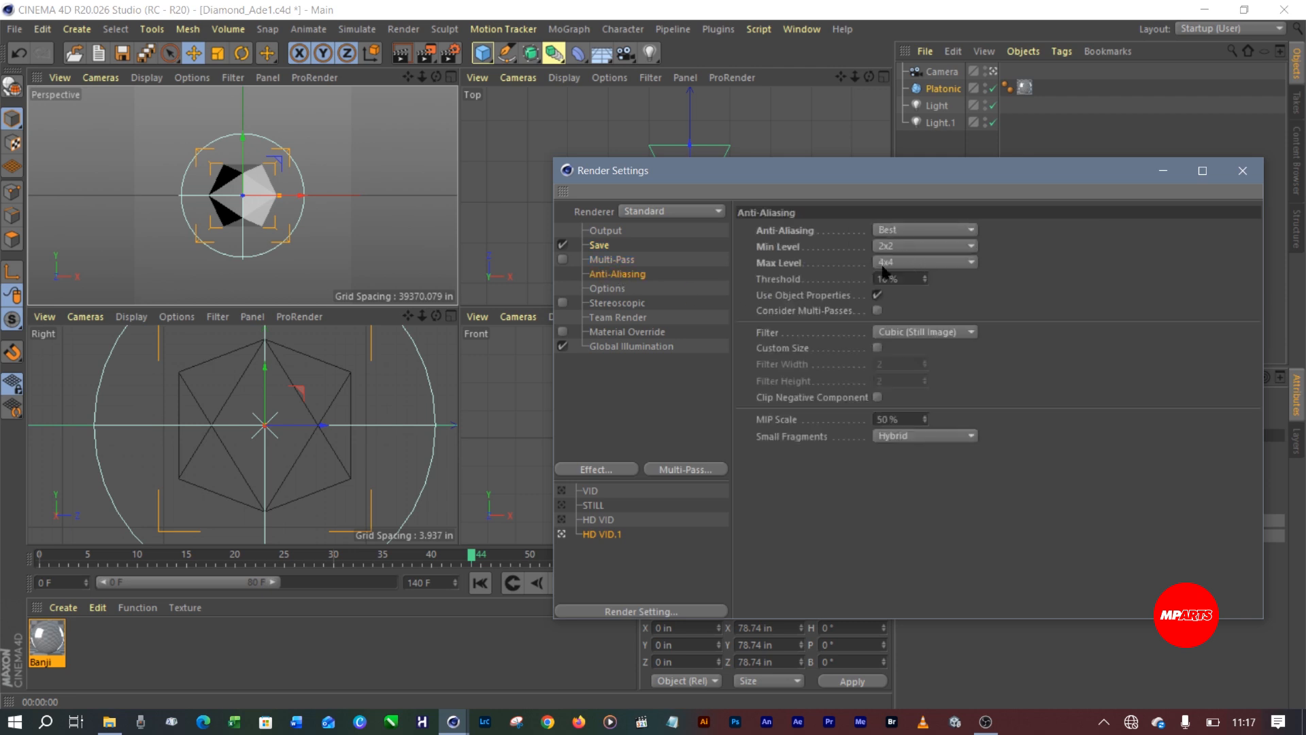
pyautogui.click(612, 289)
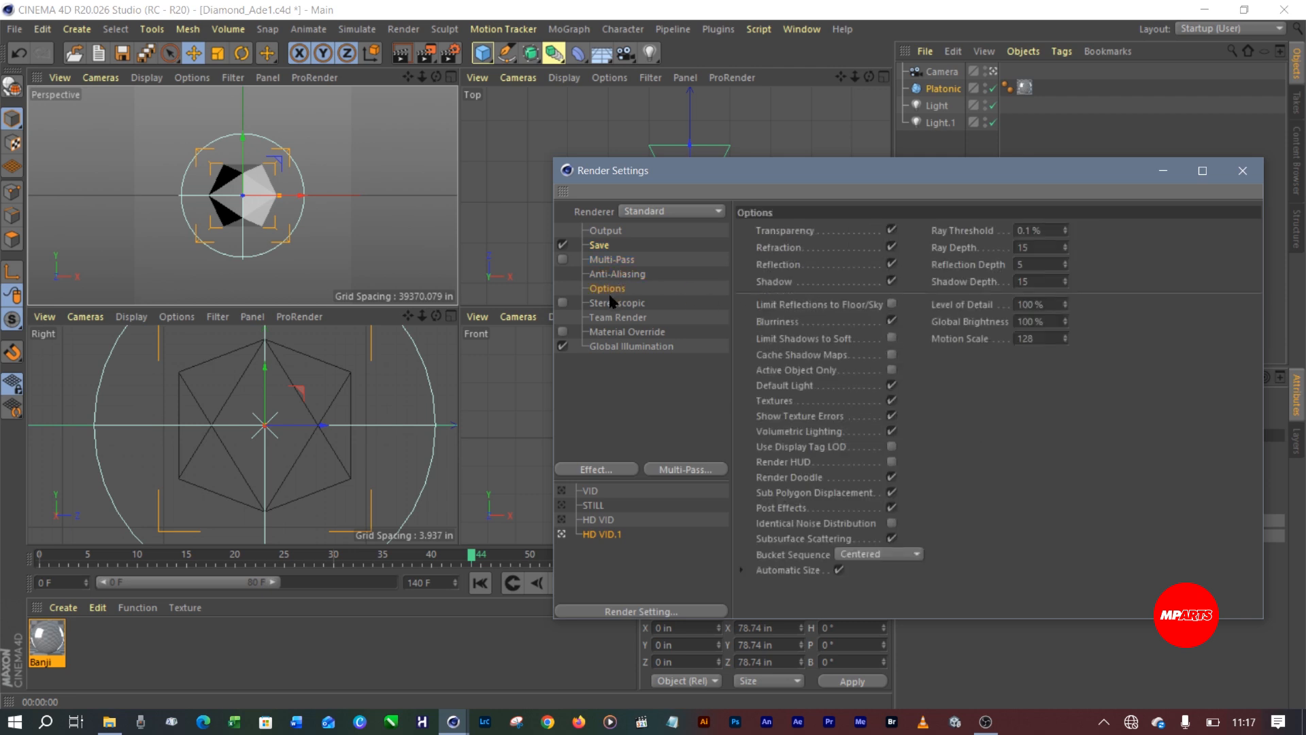
pyautogui.click(623, 305)
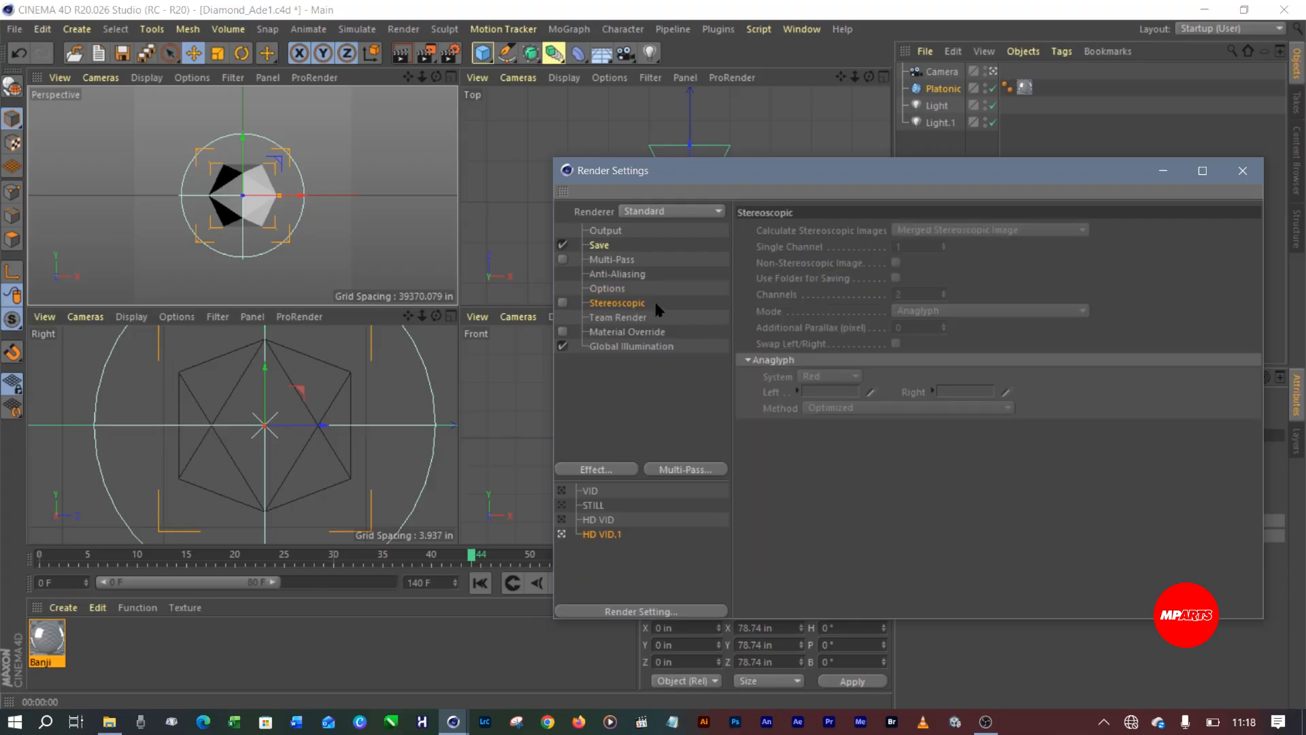
pyautogui.click(609, 318)
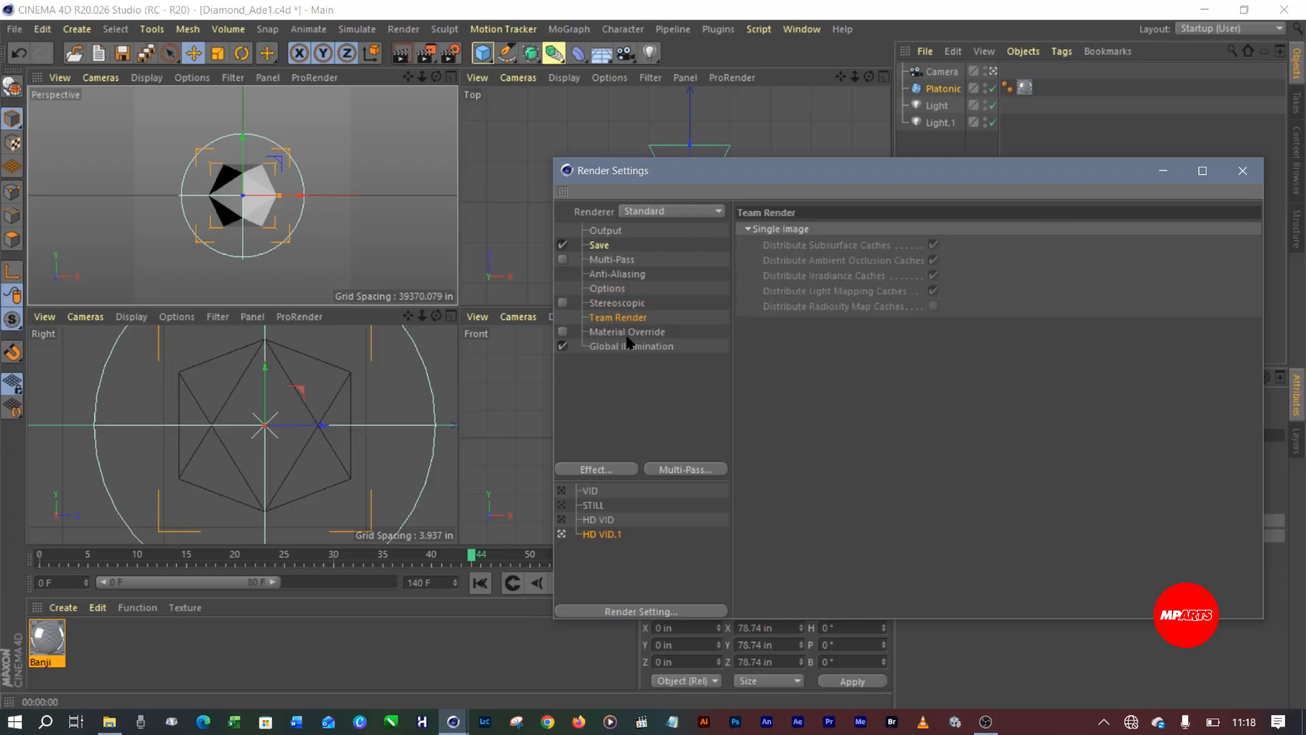
pyautogui.click(626, 332)
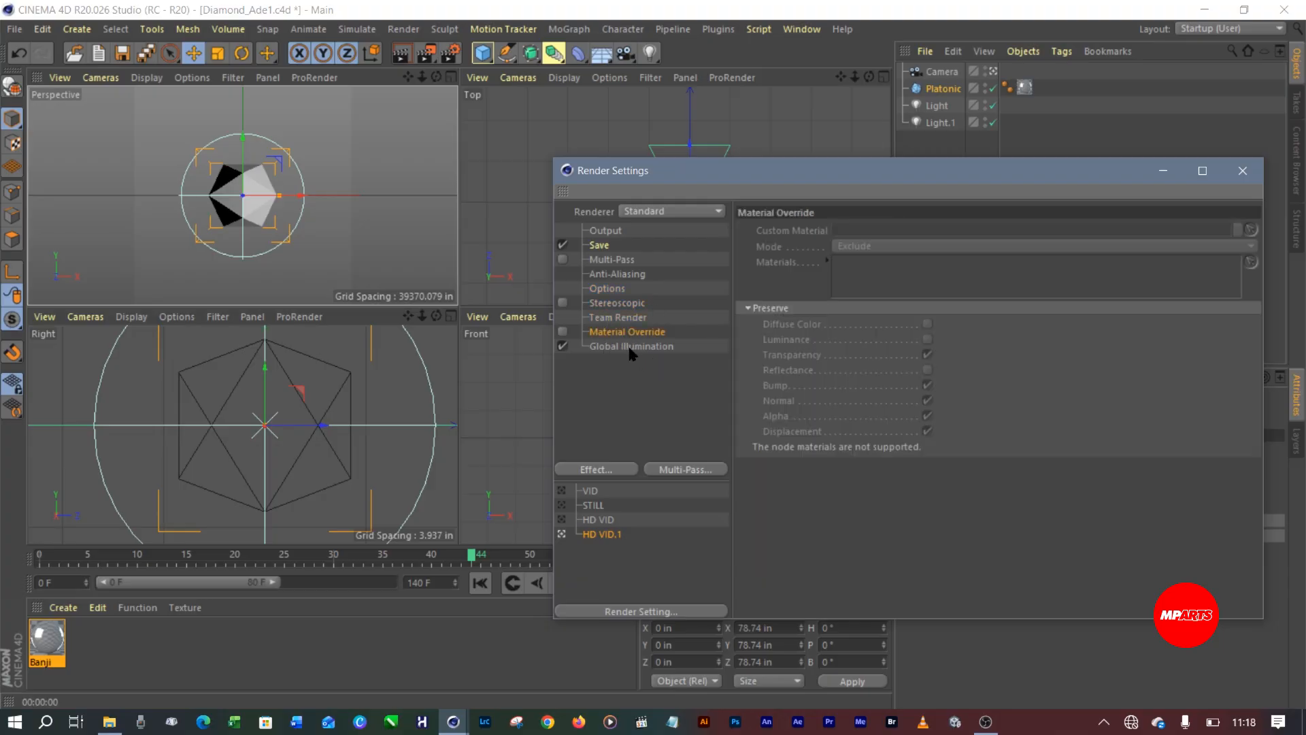
pyautogui.click(632, 349)
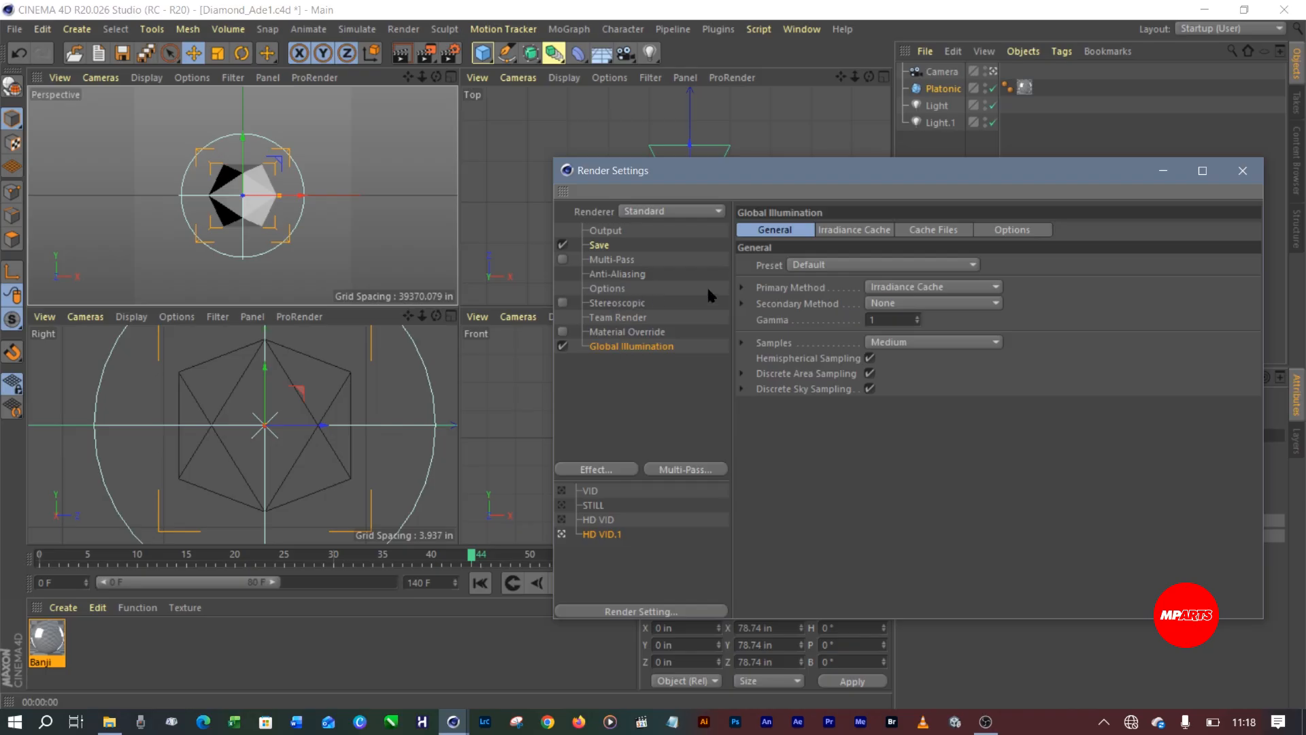
pyautogui.click(1242, 171)
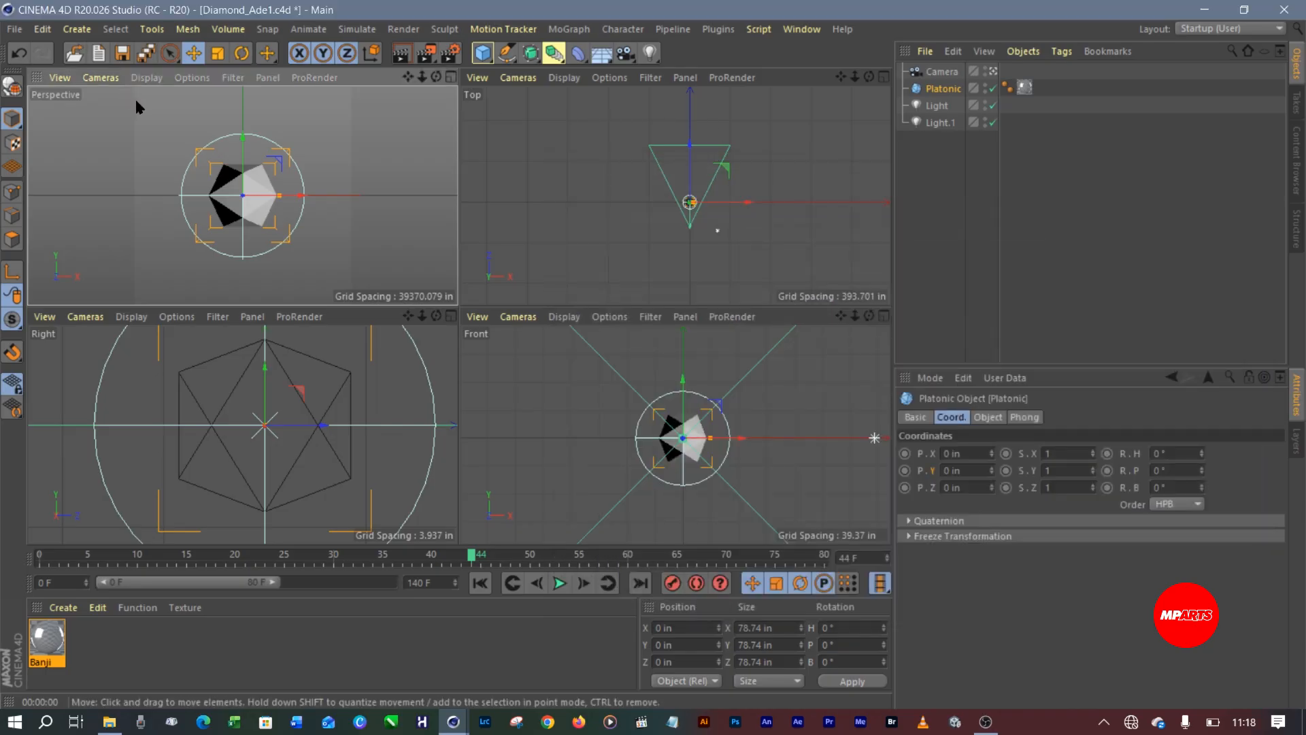
# Save the project, render the perspective view and return it to the shaded display with nothing selected
pyautogui.click(123, 54)
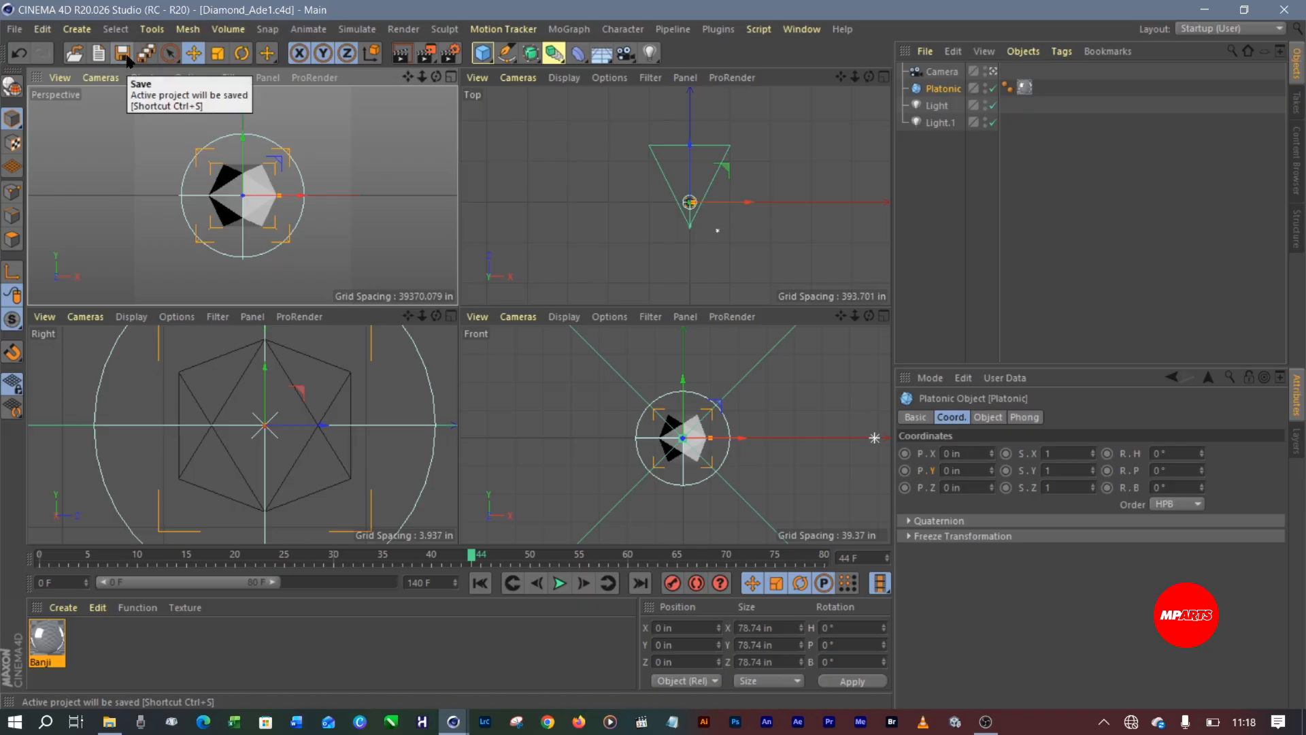
pyautogui.click(401, 54)
pyautogui.click(259, 235)
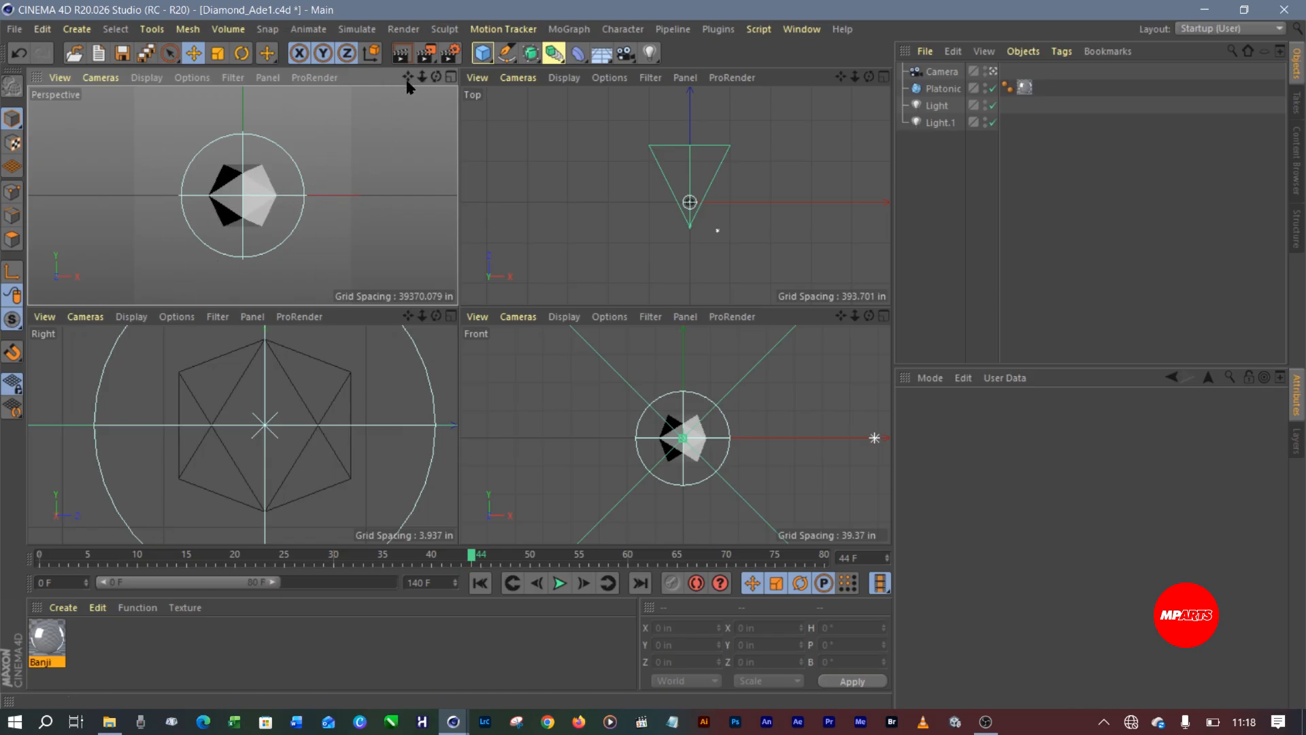
# Move the Camera closer to the diamond and set its Z position to -120 in
pyautogui.click(940, 71)
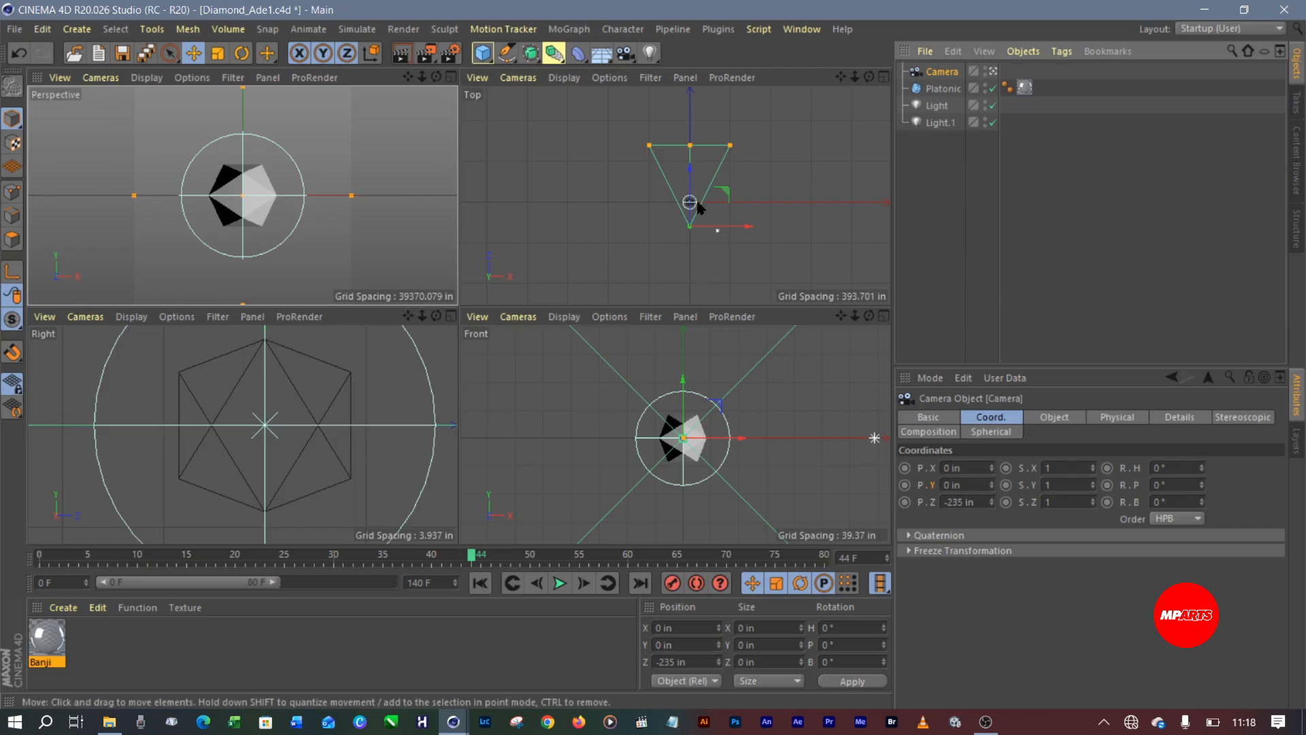
pyautogui.moveTo(690, 173); pyautogui.dragTo(692, 161)
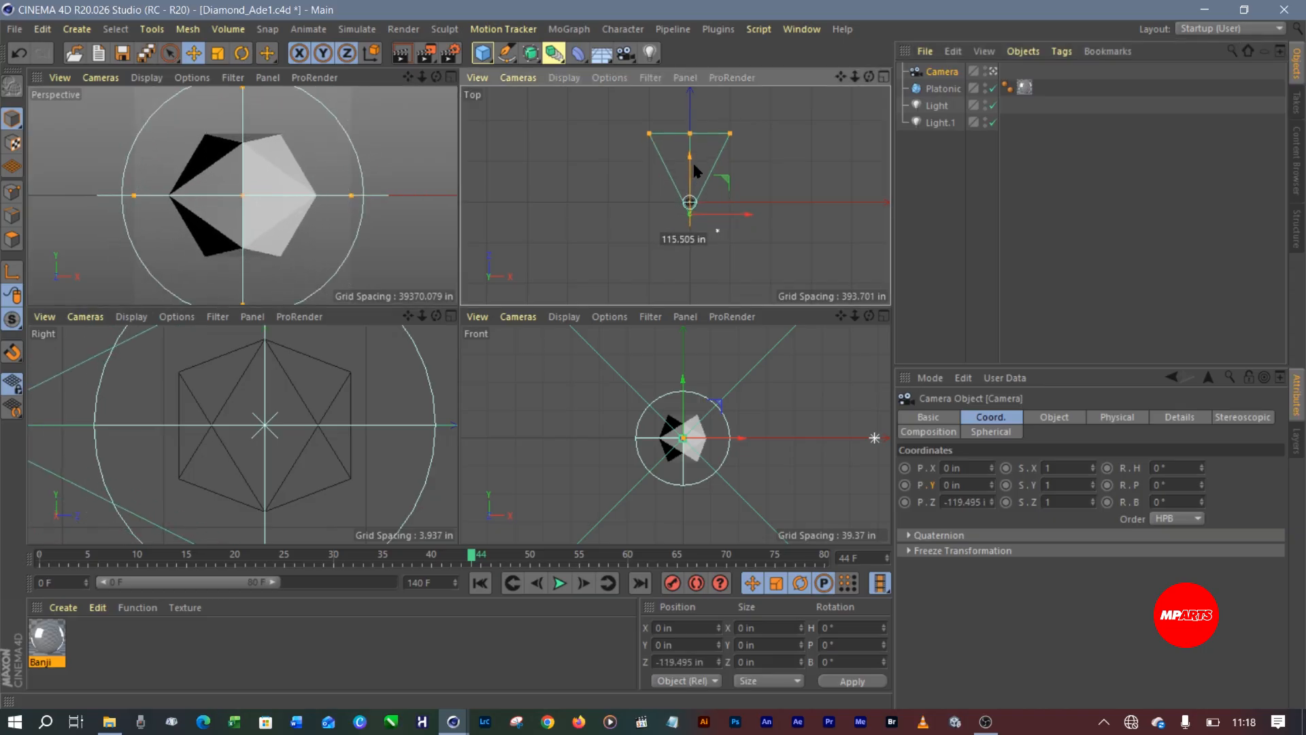
pyautogui.moveTo(694, 165); pyautogui.dragTo(694, 166)
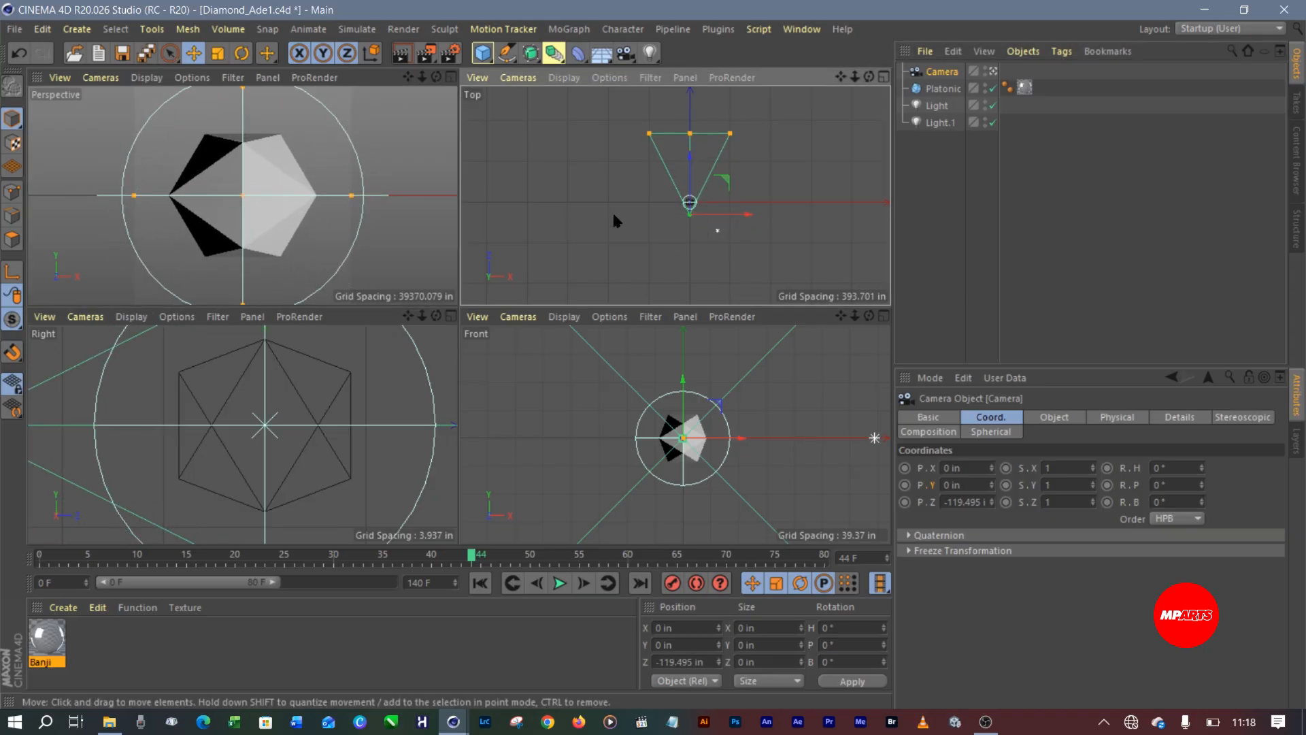
pyautogui.click(949, 504)
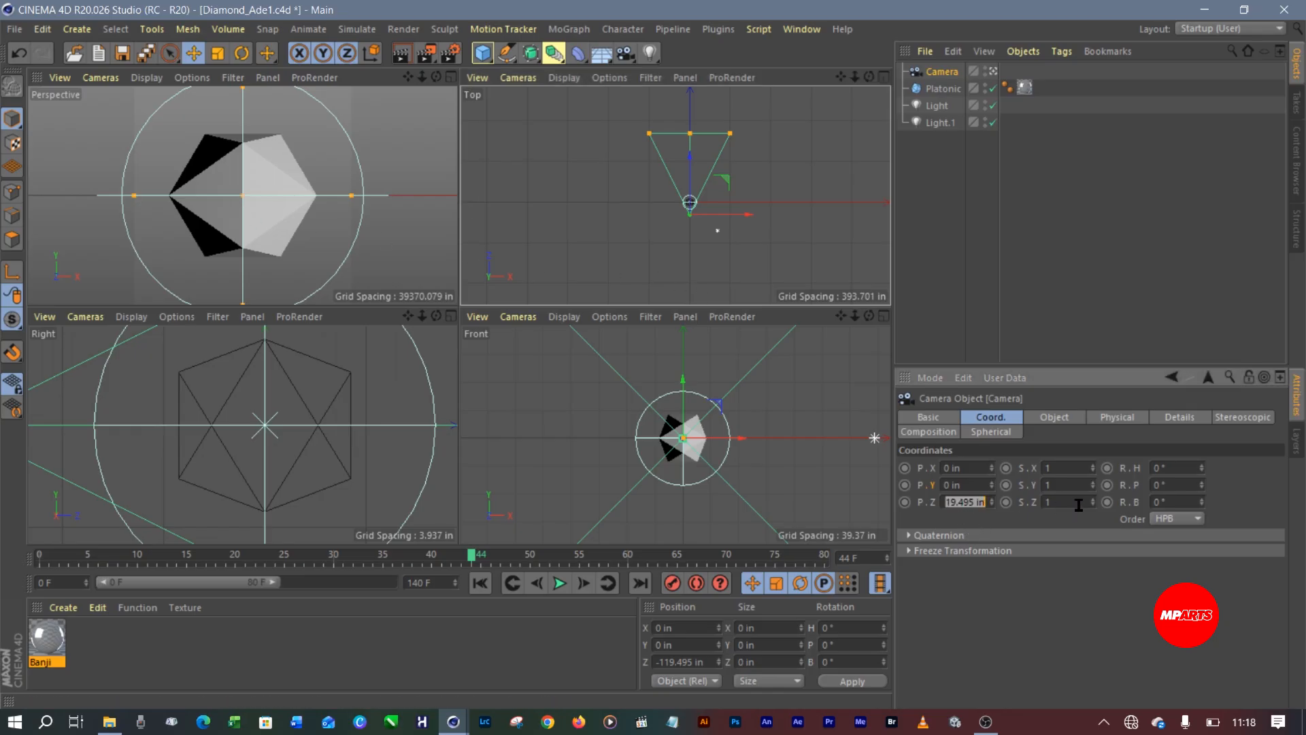
pyautogui.write('-120')
pyautogui.press('Return')
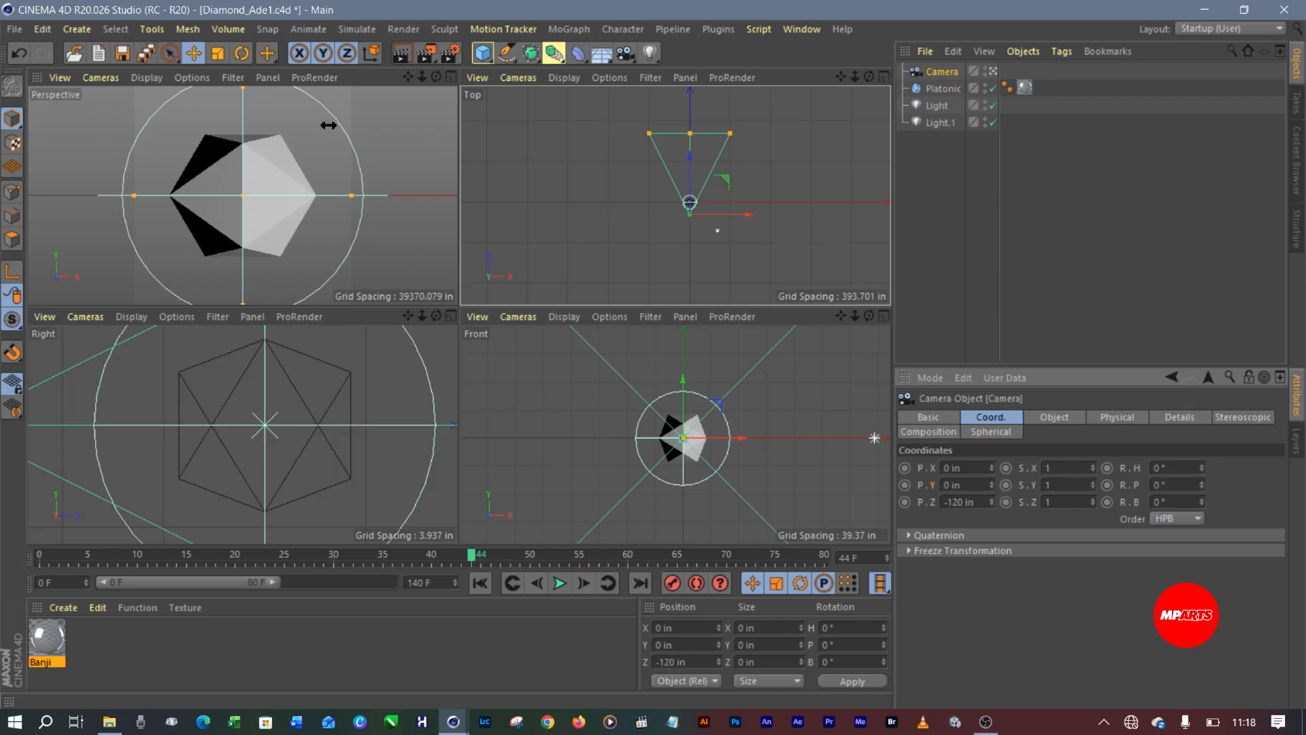
# Render the perspective view, maximize it and render it again to examine the diamond's glow up close
pyautogui.click(403, 54)
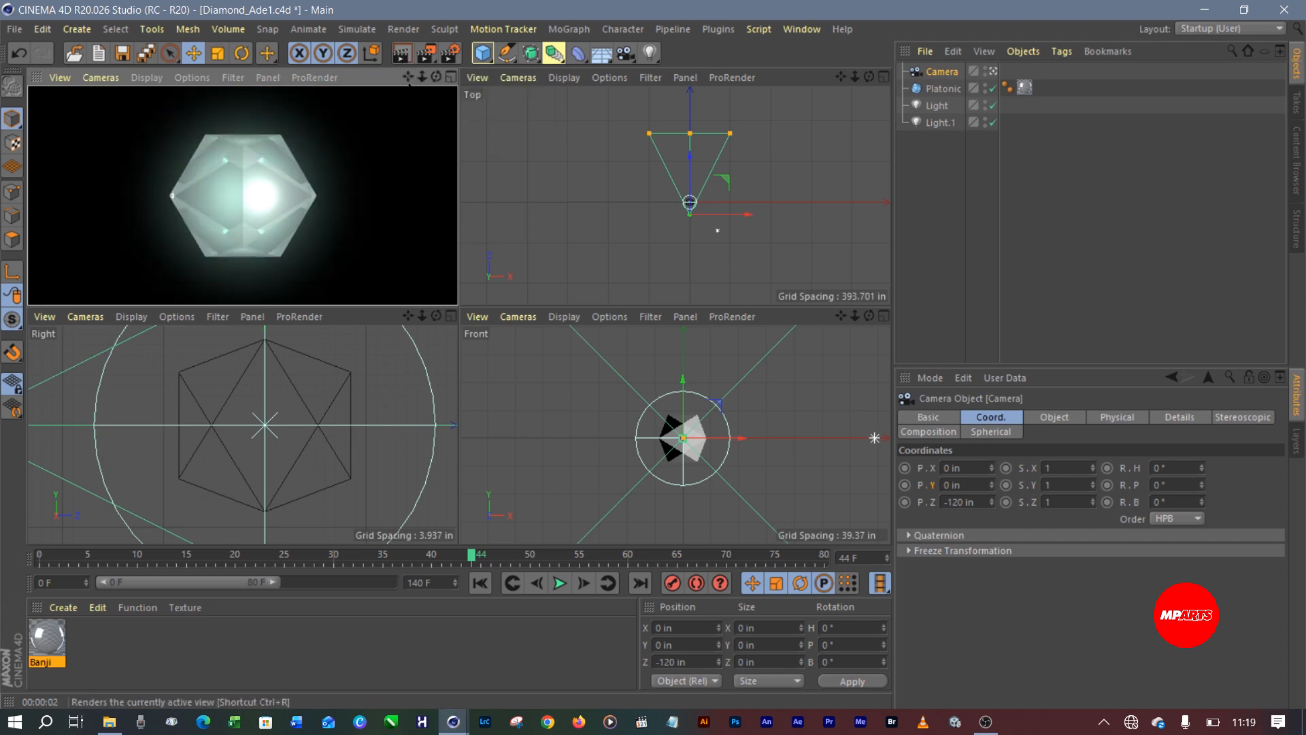
pyautogui.click(451, 77)
pyautogui.click(407, 59)
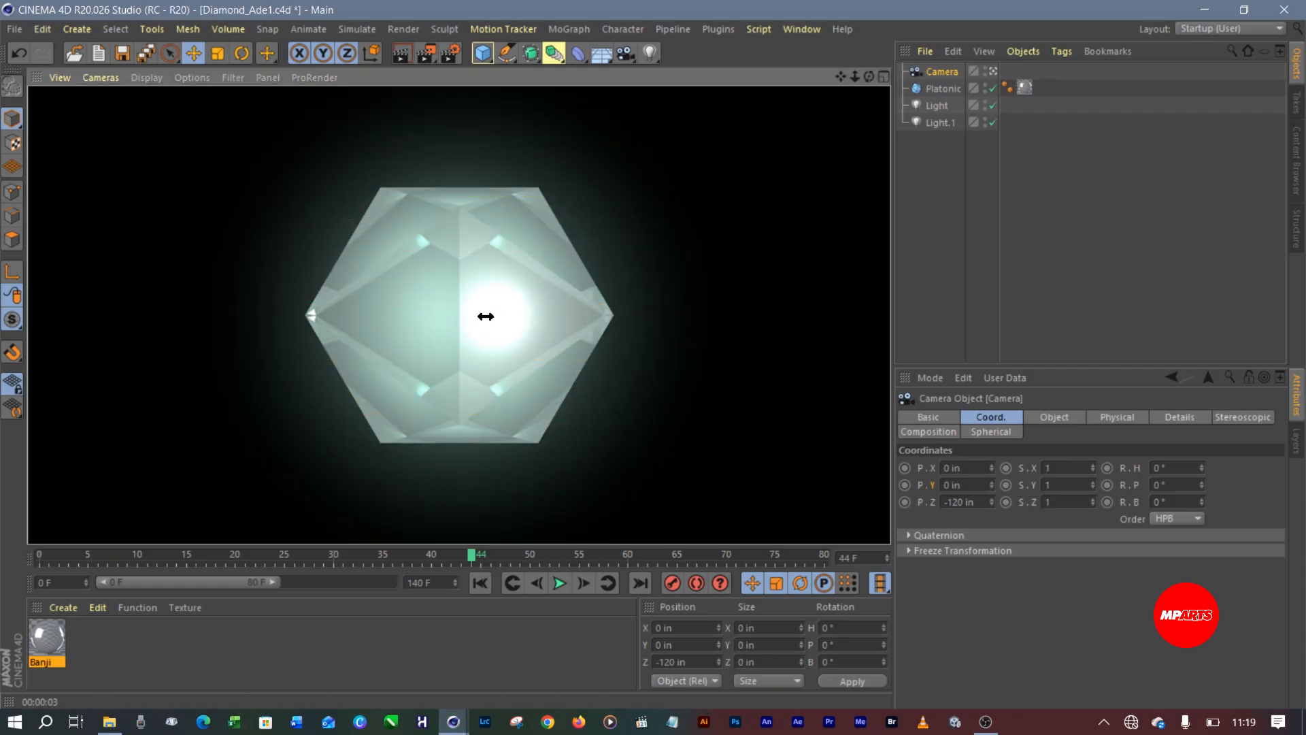
pyautogui.click(564, 185)
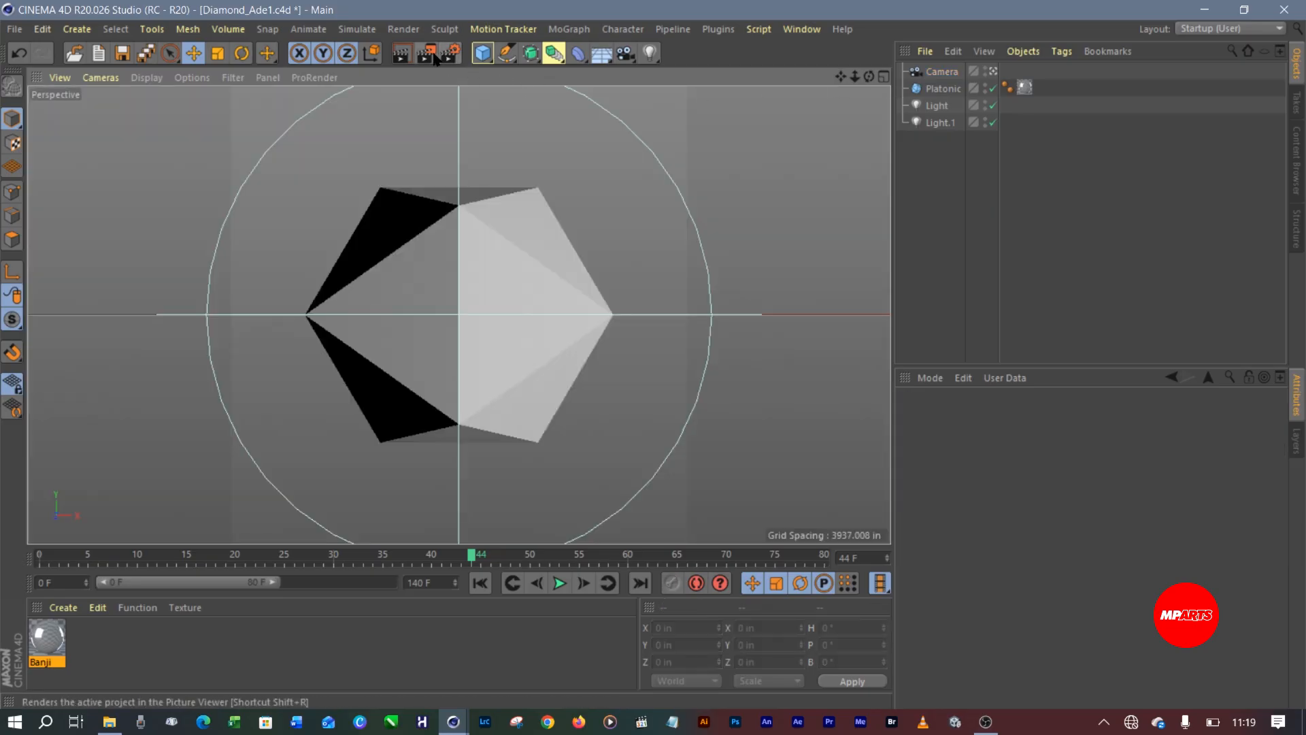
# Rename the light at the diamond's centre as Glow and Light.1 as Fill Light
pyautogui.click(937, 106)
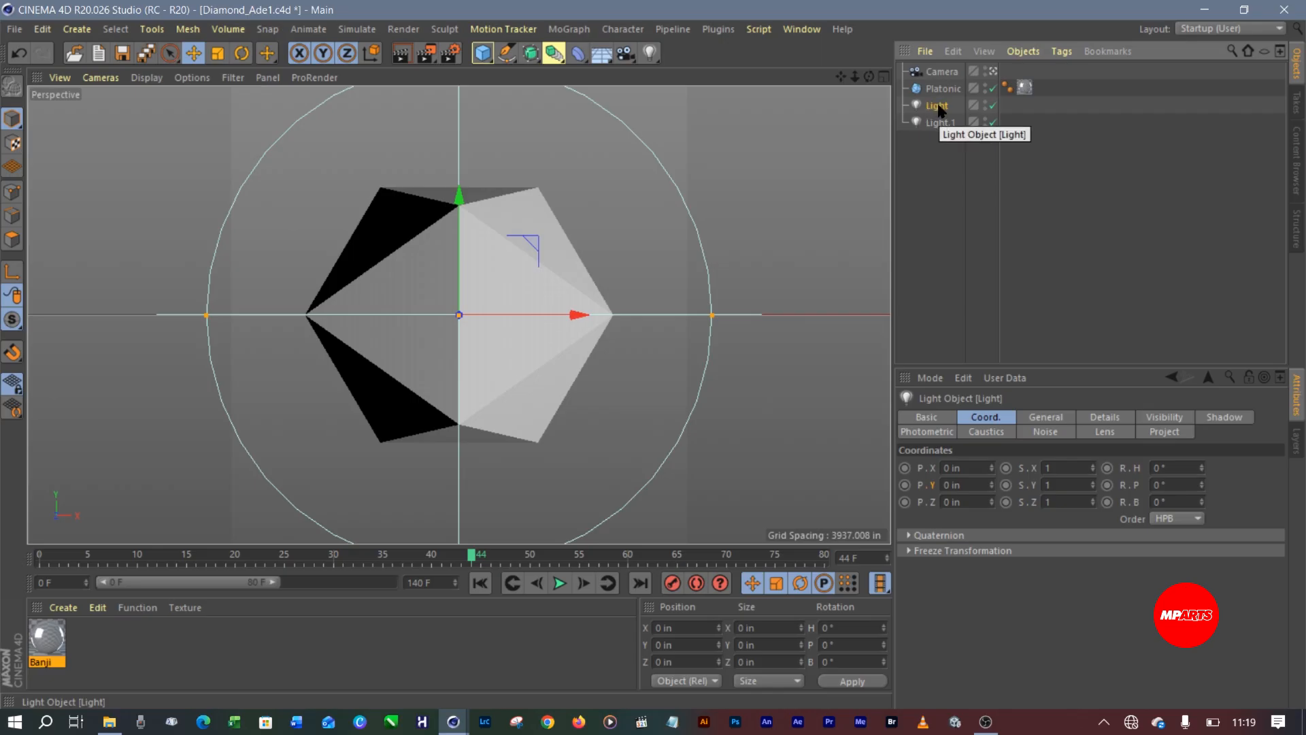
pyautogui.doubleClick(938, 106)
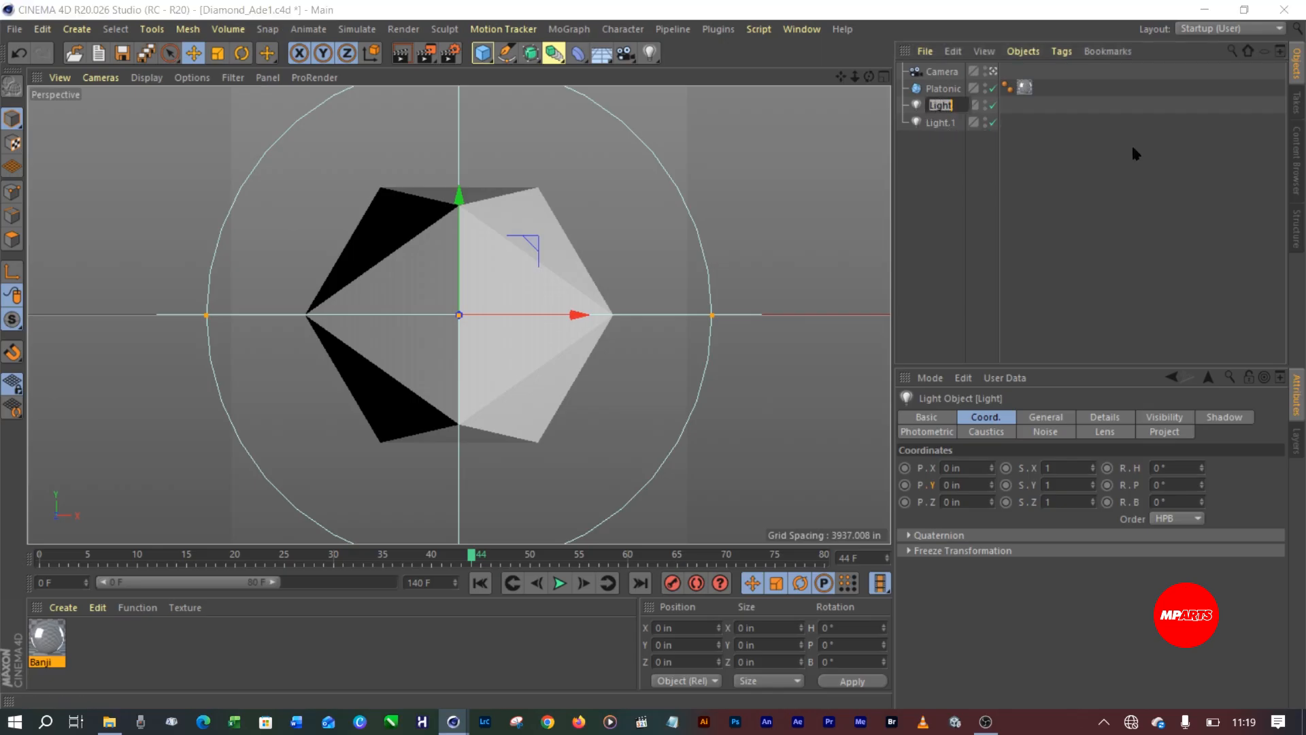
pyautogui.write('Glow')
pyautogui.click(942, 124)
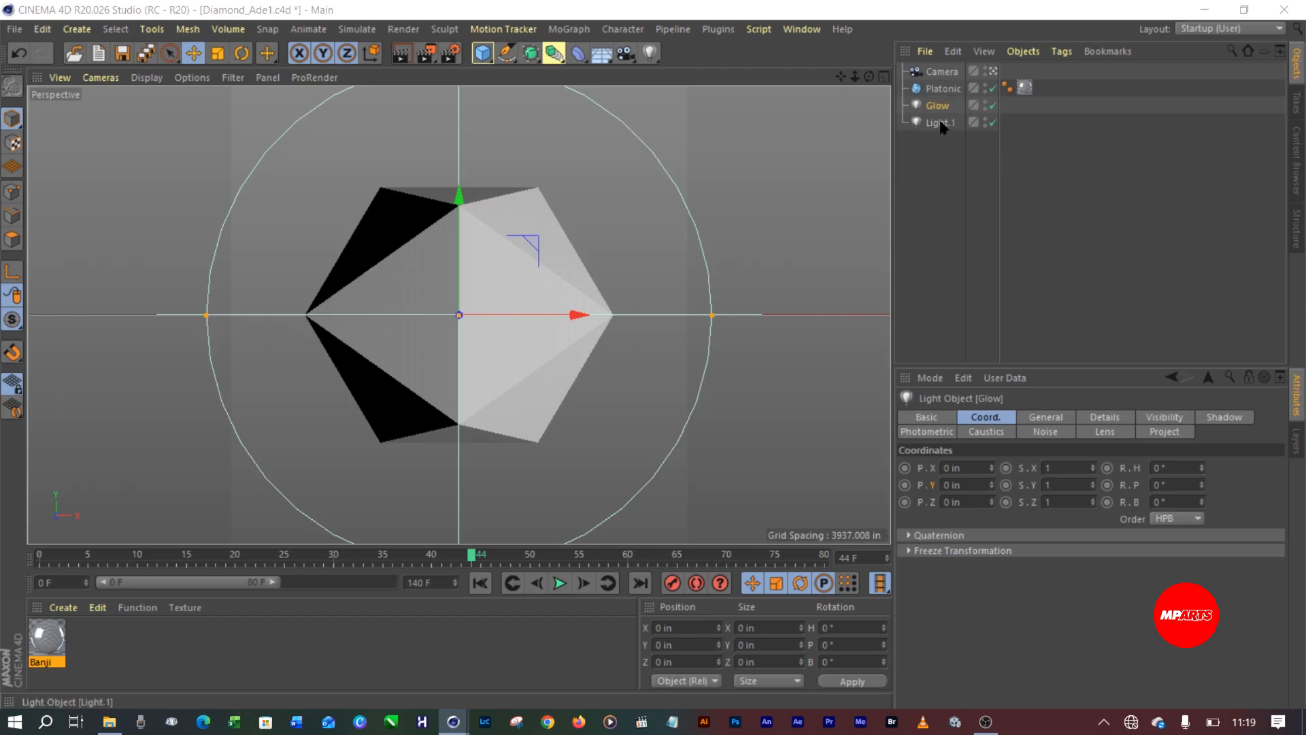
pyautogui.doubleClick(941, 123)
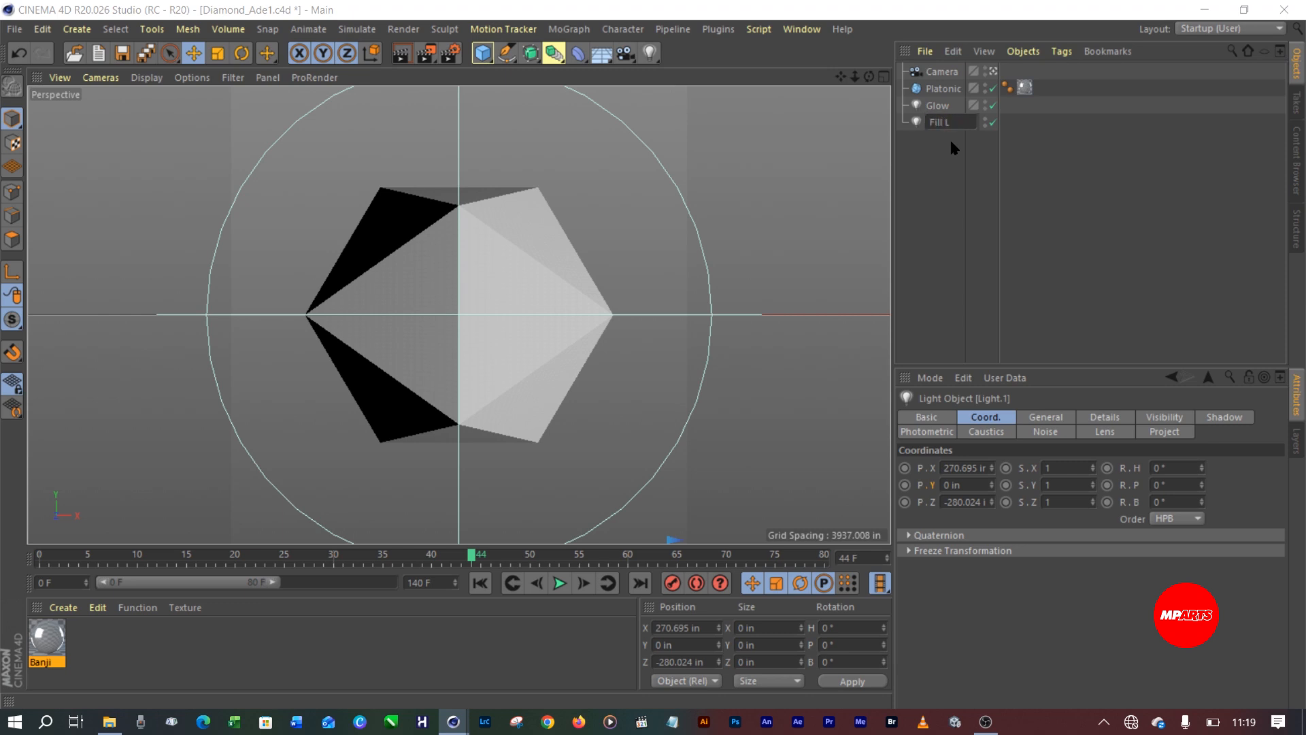
pyautogui.write('Fill Light')
pyautogui.press('Return')
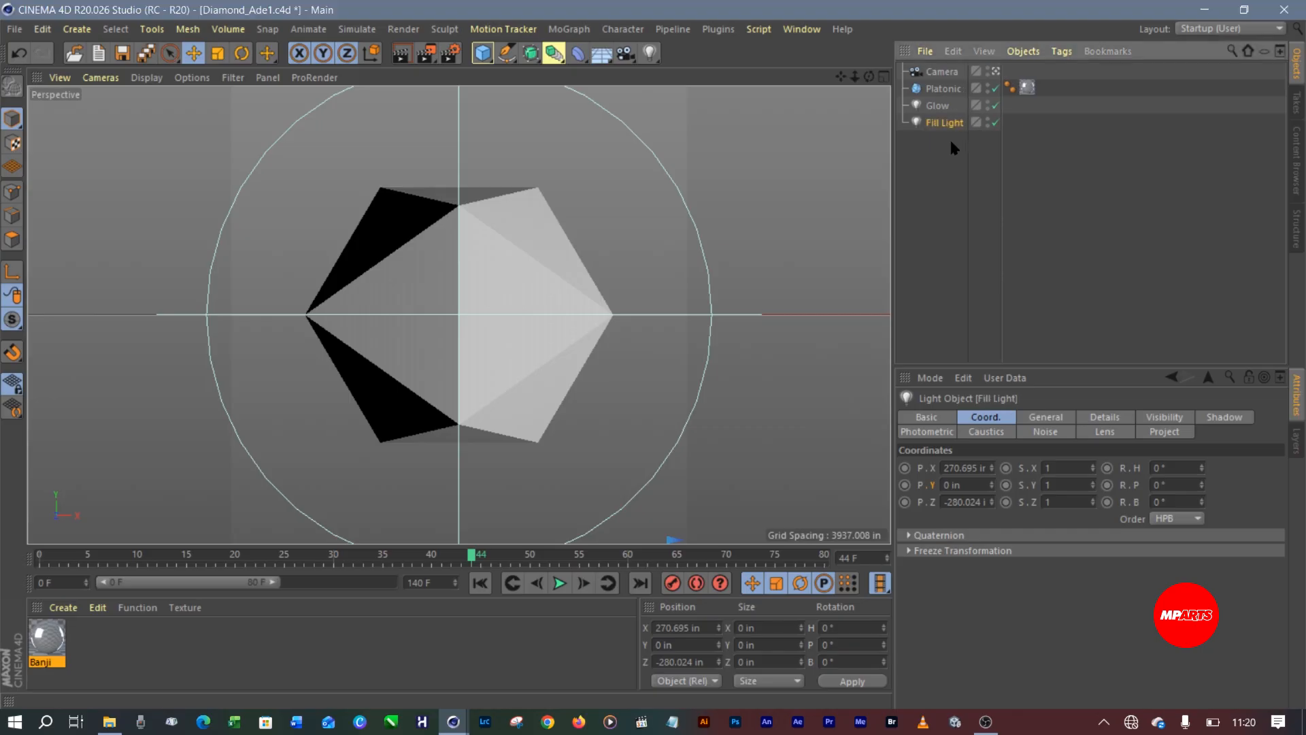
# Shrink the Glow light's outer radius closer around the diamond and render the view to check it
pyautogui.click(938, 106)
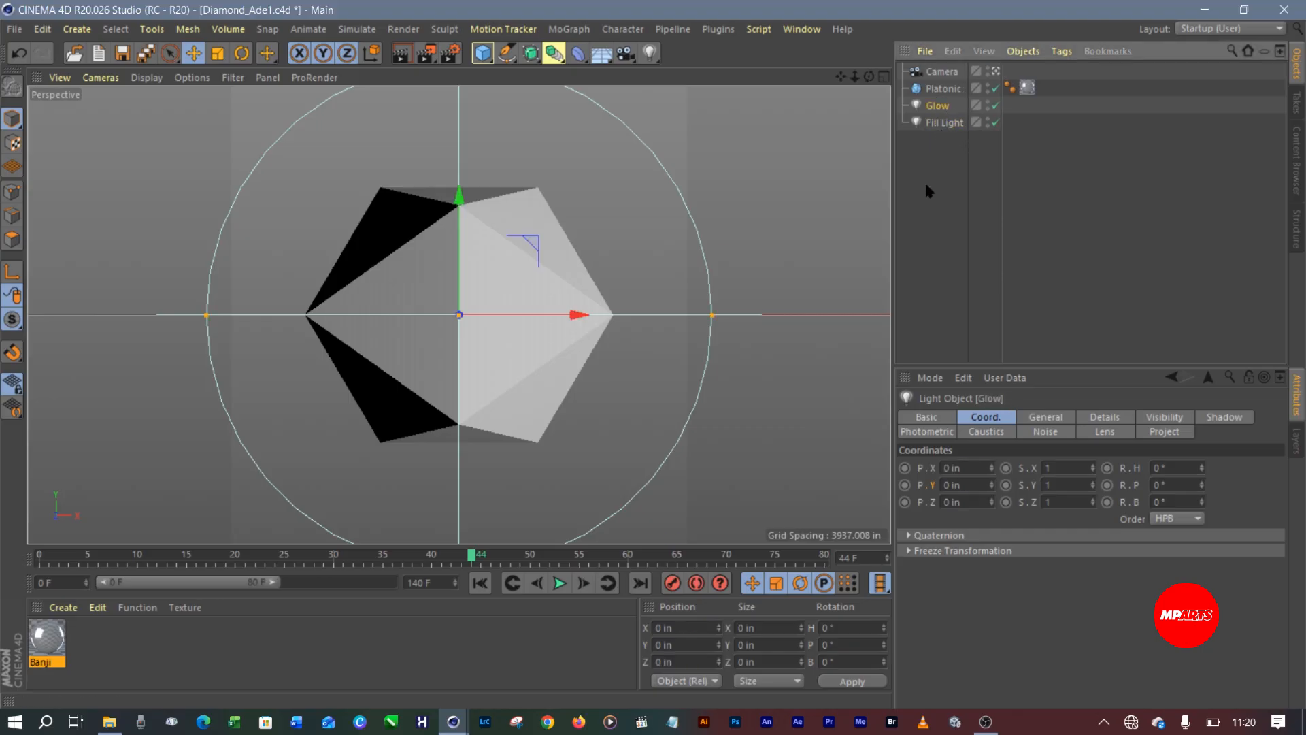
pyautogui.click(1044, 417)
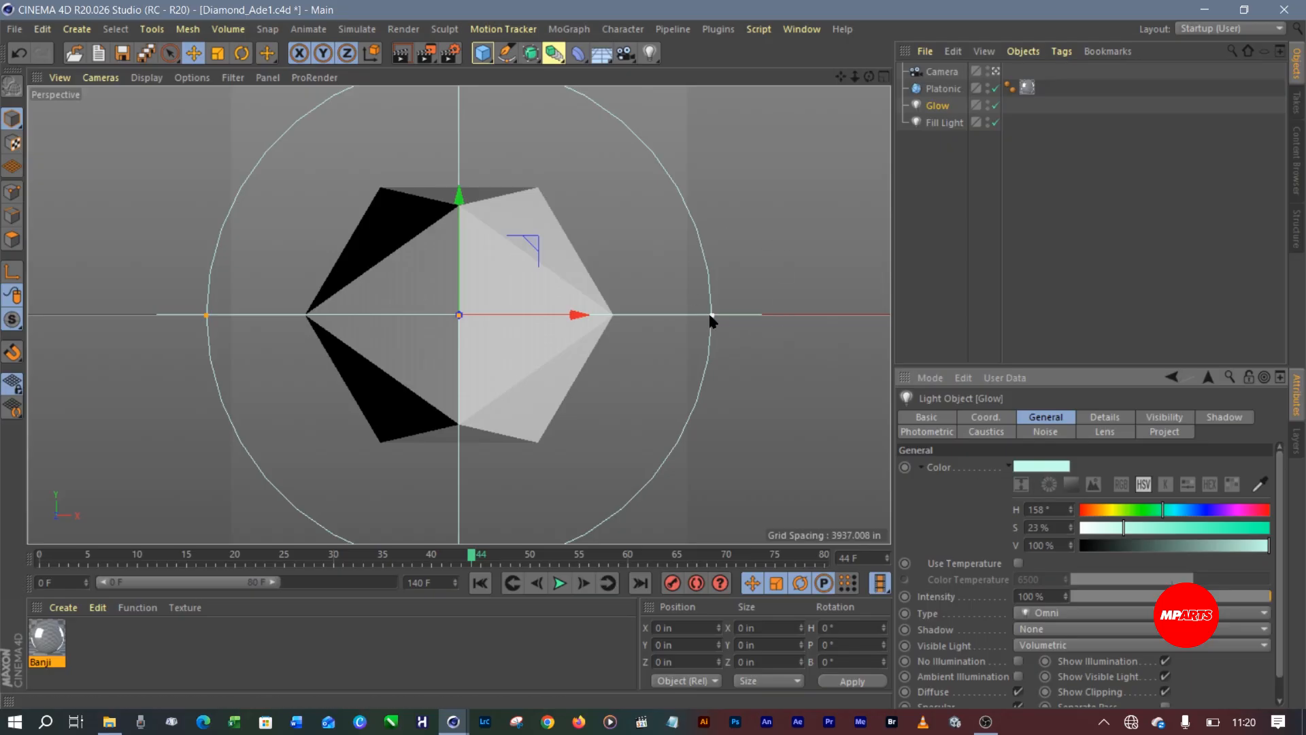
pyautogui.moveTo(710, 316); pyautogui.dragTo(655, 315)
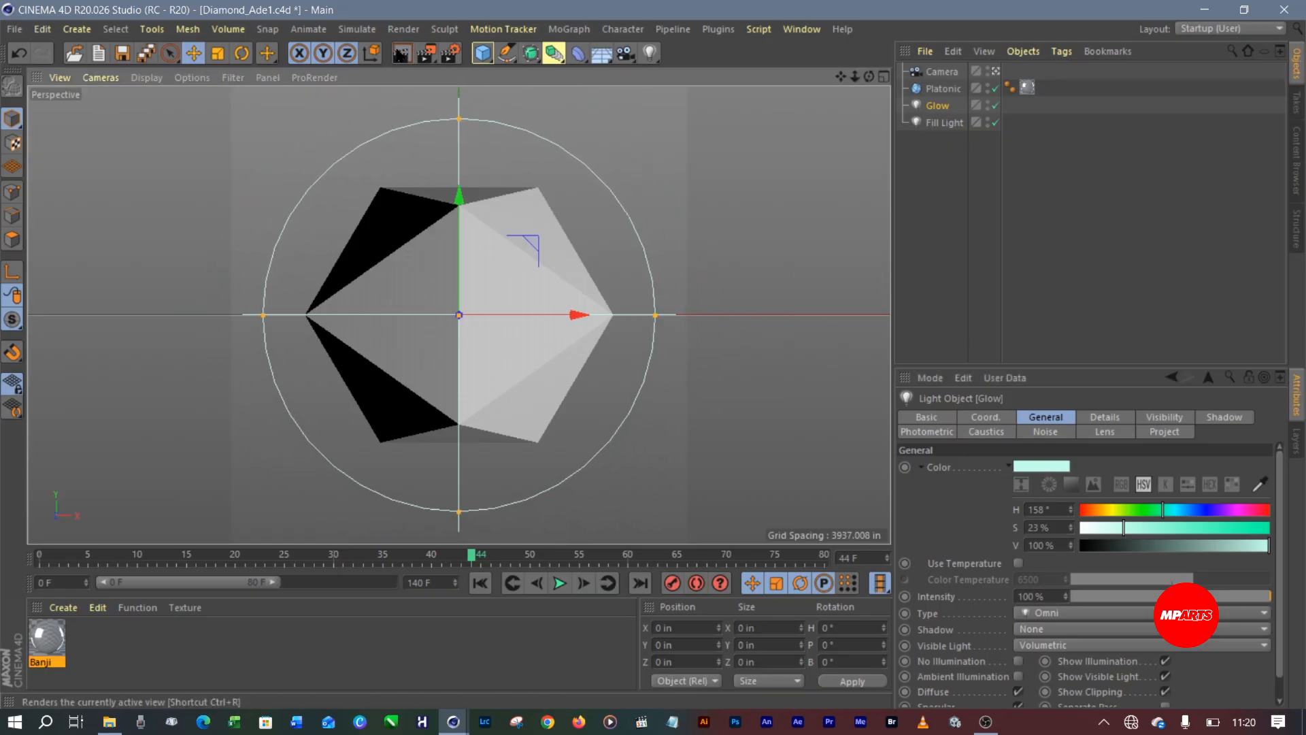
pyautogui.click(401, 53)
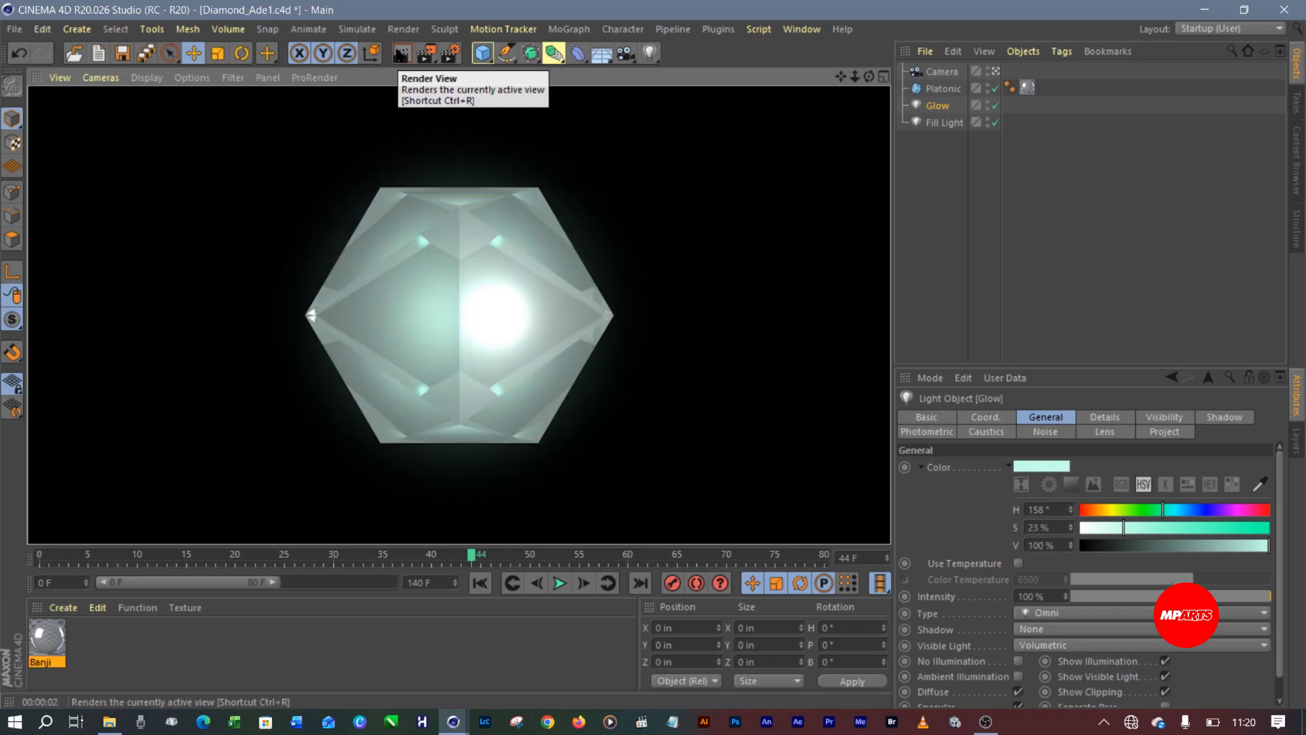
# Enlarge the Glow light's outer radius slightly, check it with a render and save the project
pyautogui.click(933, 107)
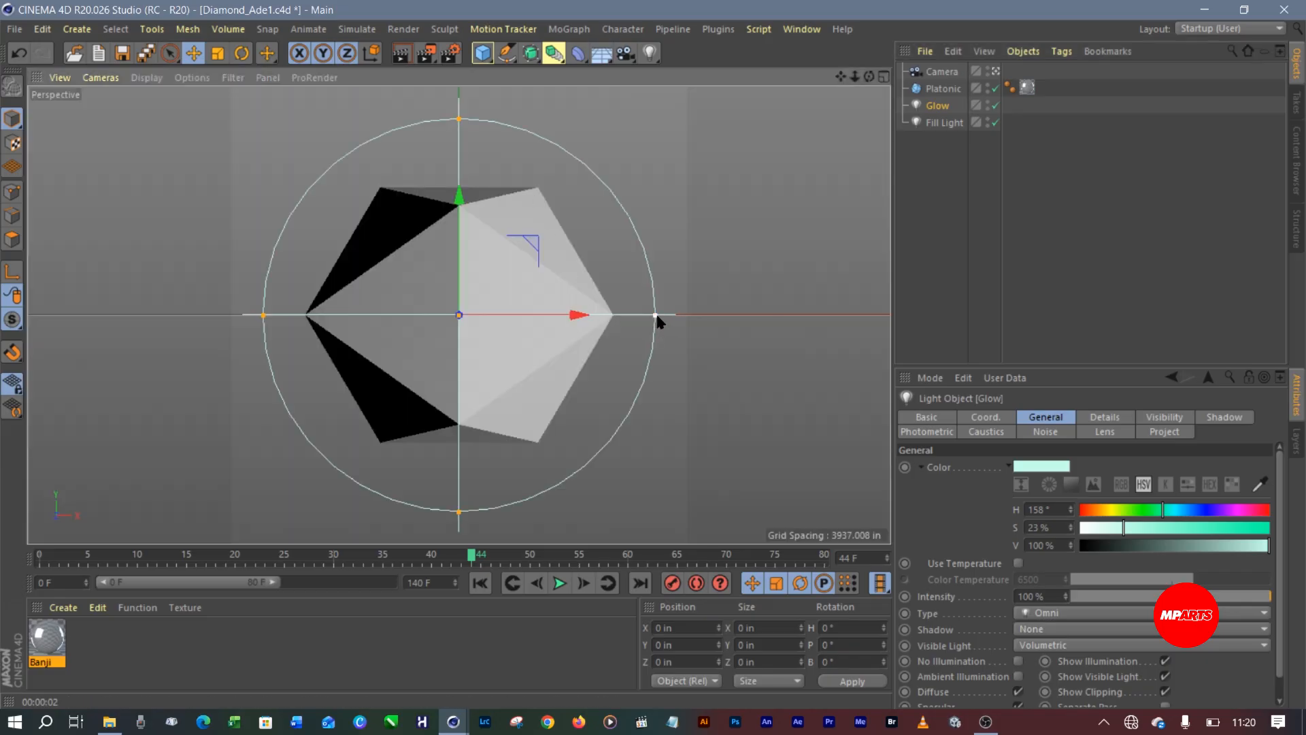
pyautogui.click(401, 53)
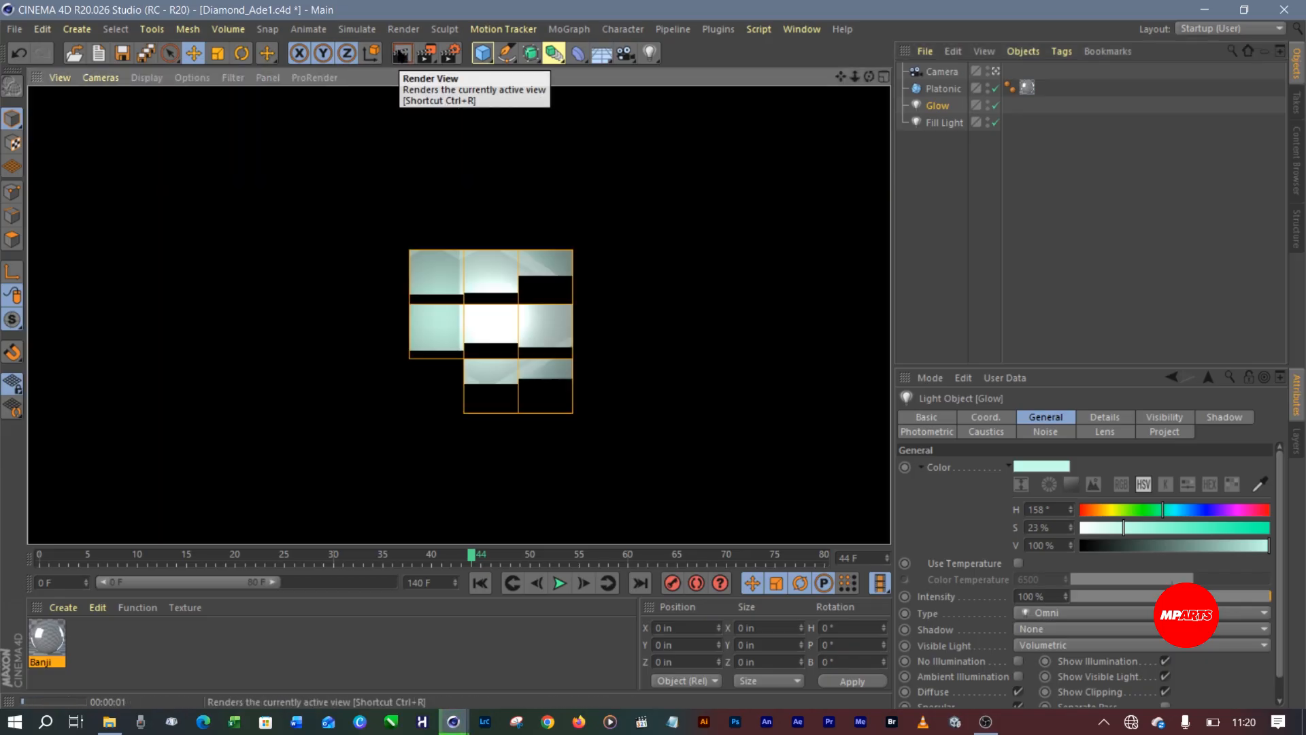
pyautogui.hotkey('ctrl', 's')
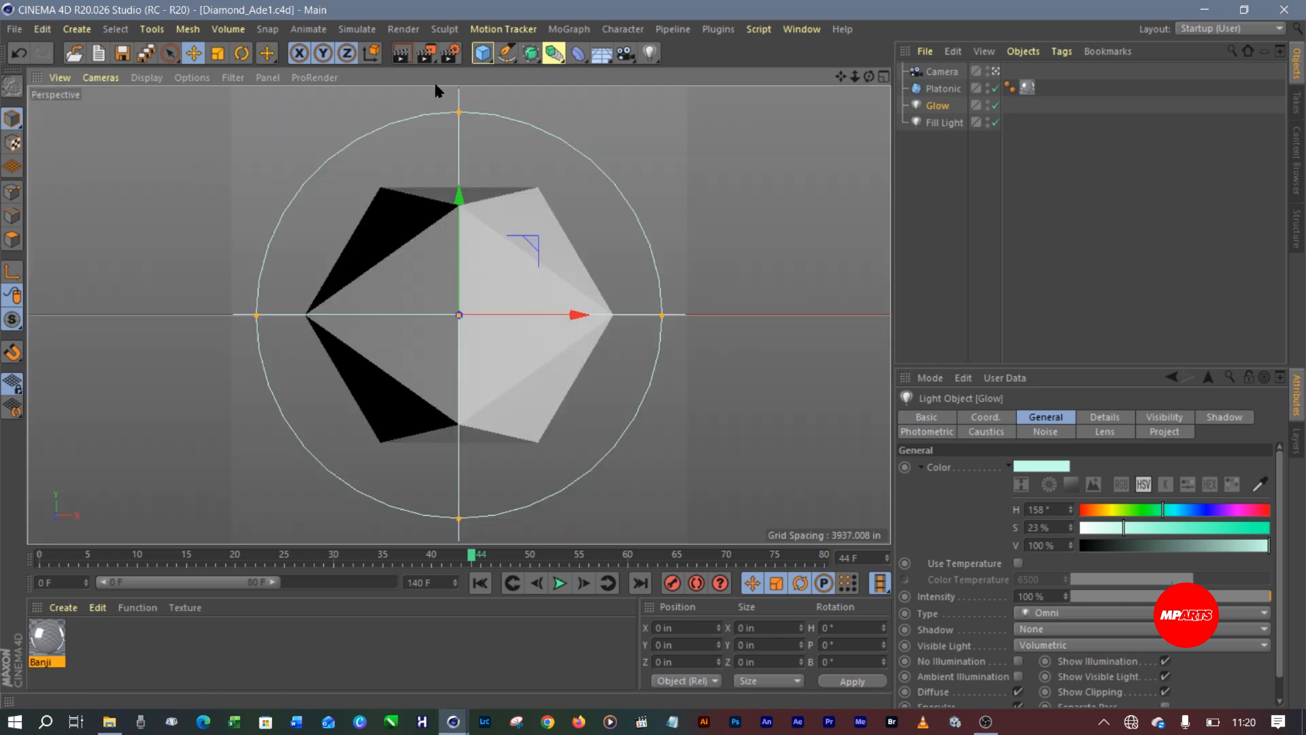
# Go to frame 31, duplicate the Platonic object in place and disable the copy
pyautogui.click(943, 89)
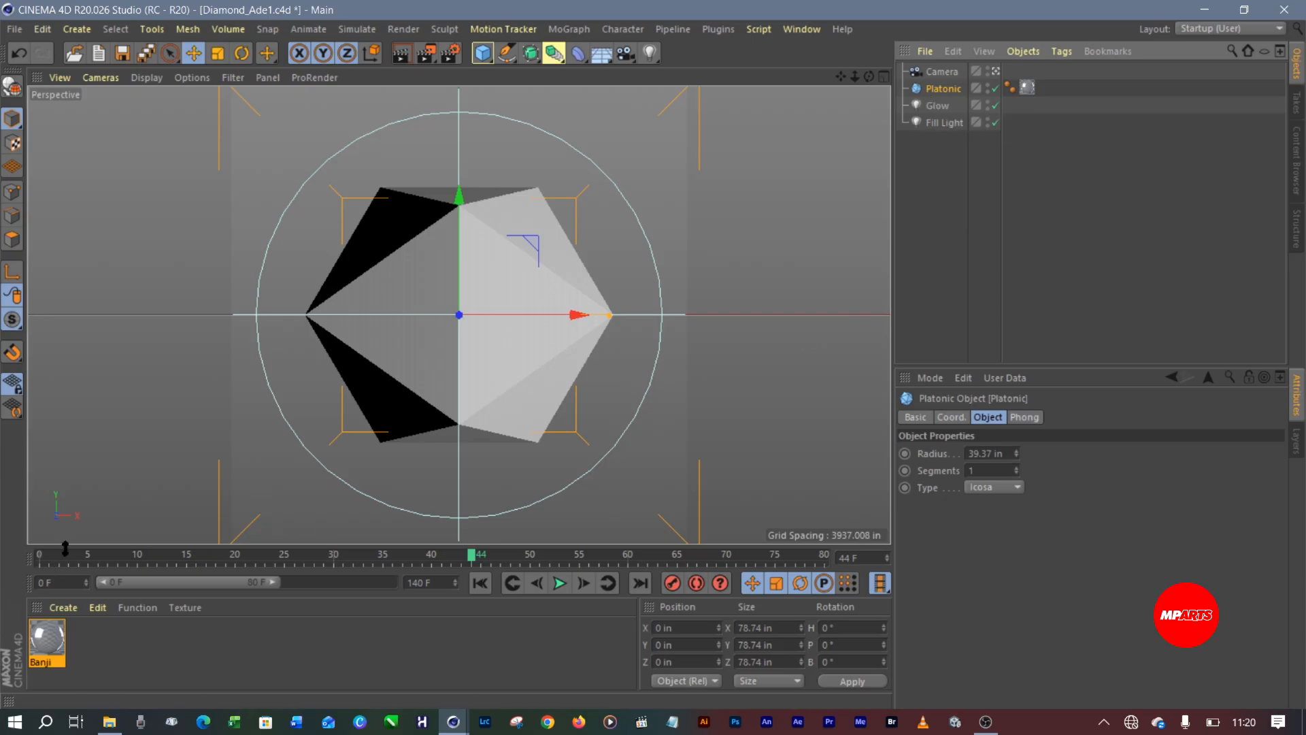
pyautogui.moveTo(66, 548)
pyautogui.mouseDown()
pyautogui.moveTo(49, 559)
pyautogui.moveTo(633, 561)
pyautogui.moveTo(248, 558)
pyautogui.moveTo(343, 559)
pyautogui.mouseUp()
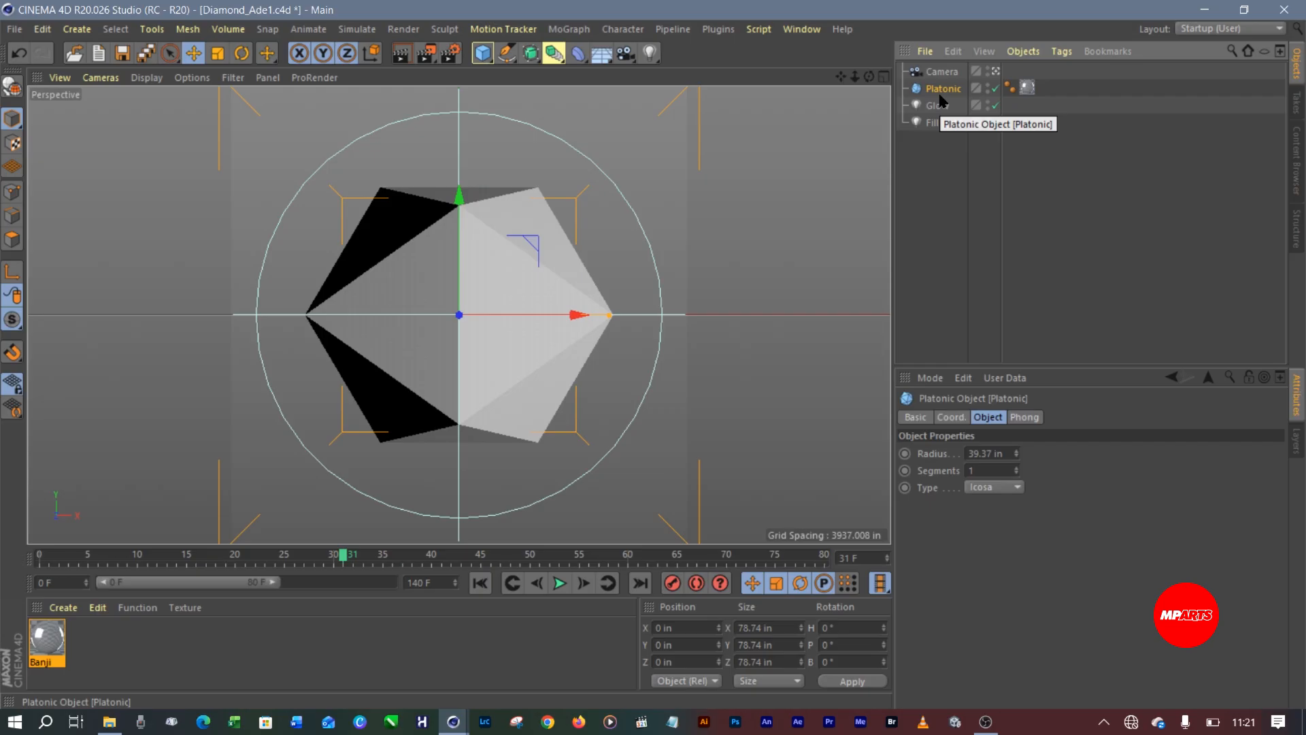
pyautogui.hotkey('ctrl', 'c')
pyautogui.hotkey('ctrl', 'v')
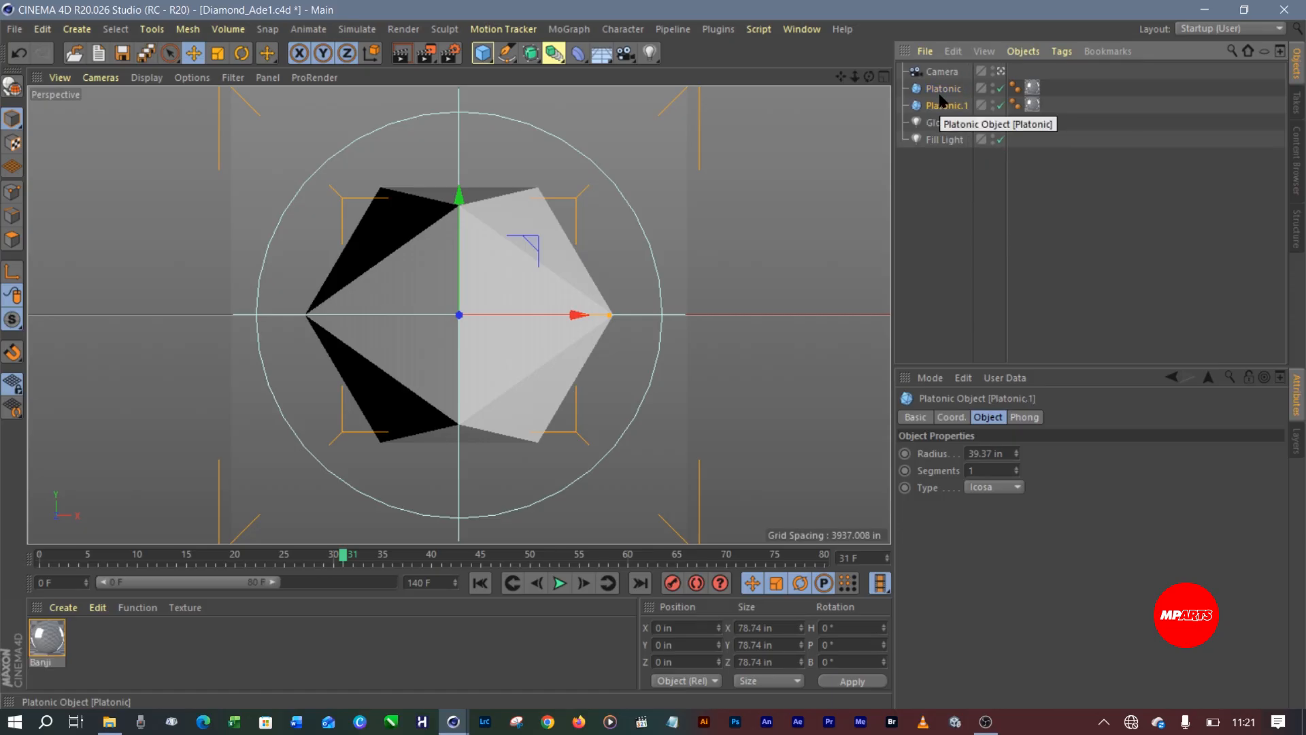
pyautogui.click(1001, 105)
# Turn on automatic keyframing and record a keyframe for the enabled Platonic object at frame 0
pyautogui.click(955, 92)
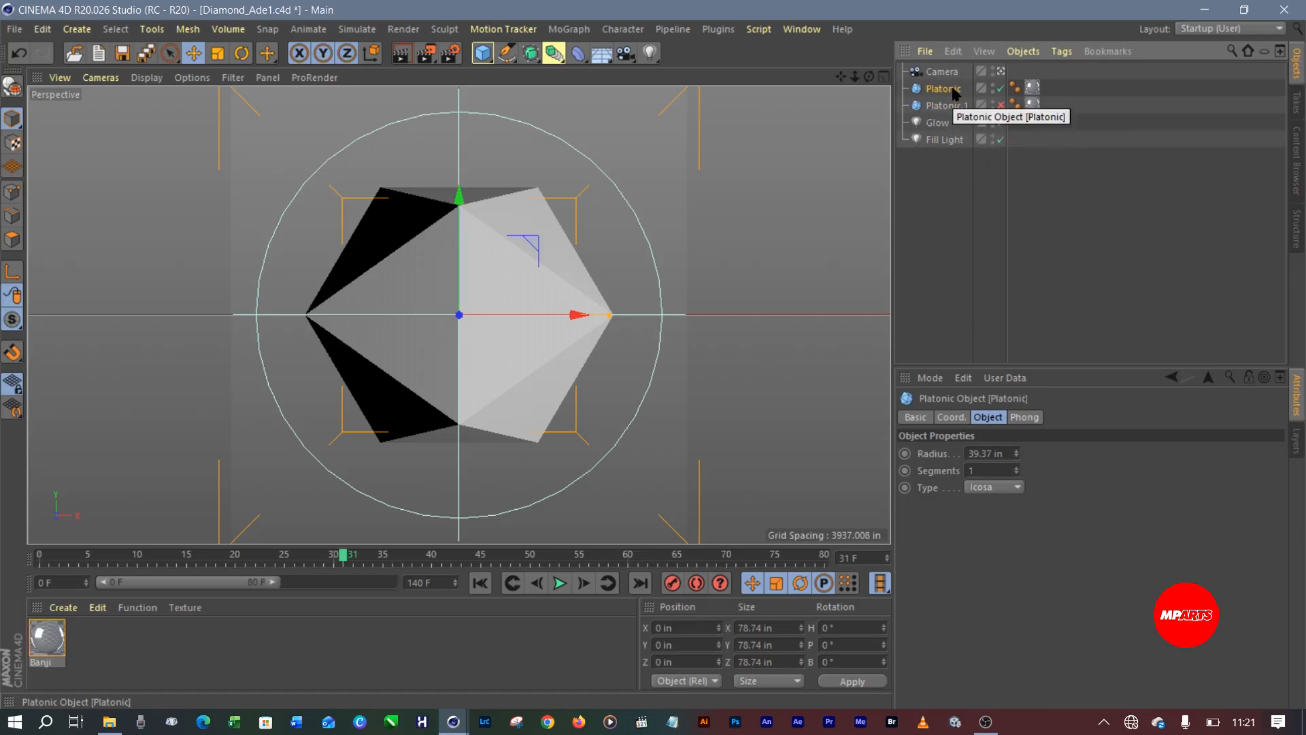
pyautogui.click(697, 583)
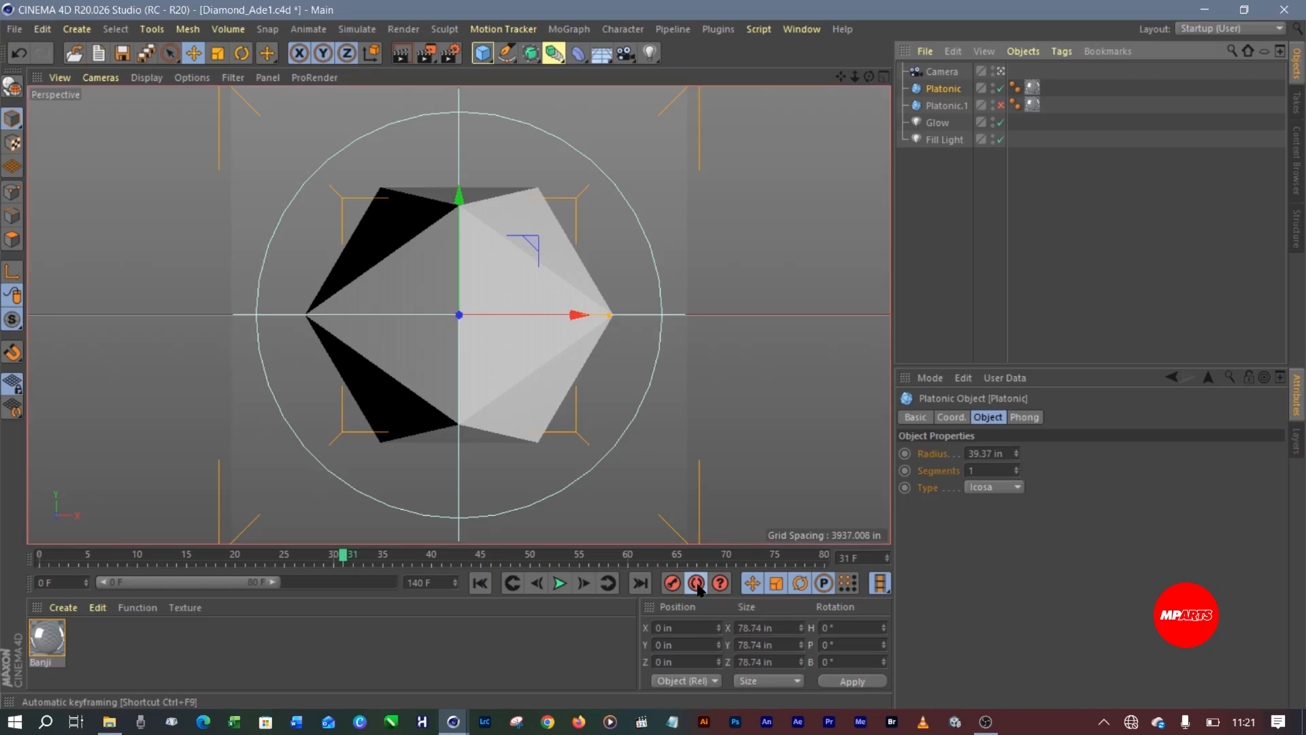
pyautogui.moveTo(353, 551); pyautogui.dragTo(10, 558)
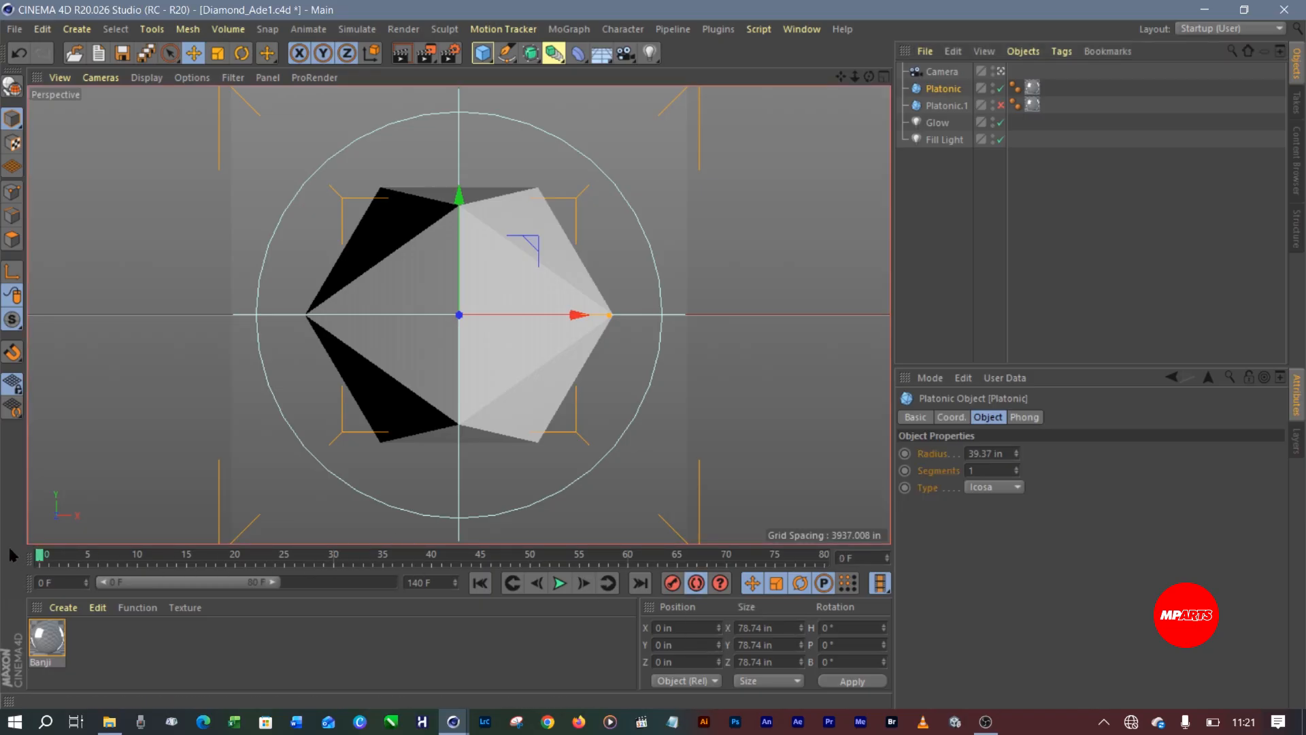
pyautogui.click(672, 583)
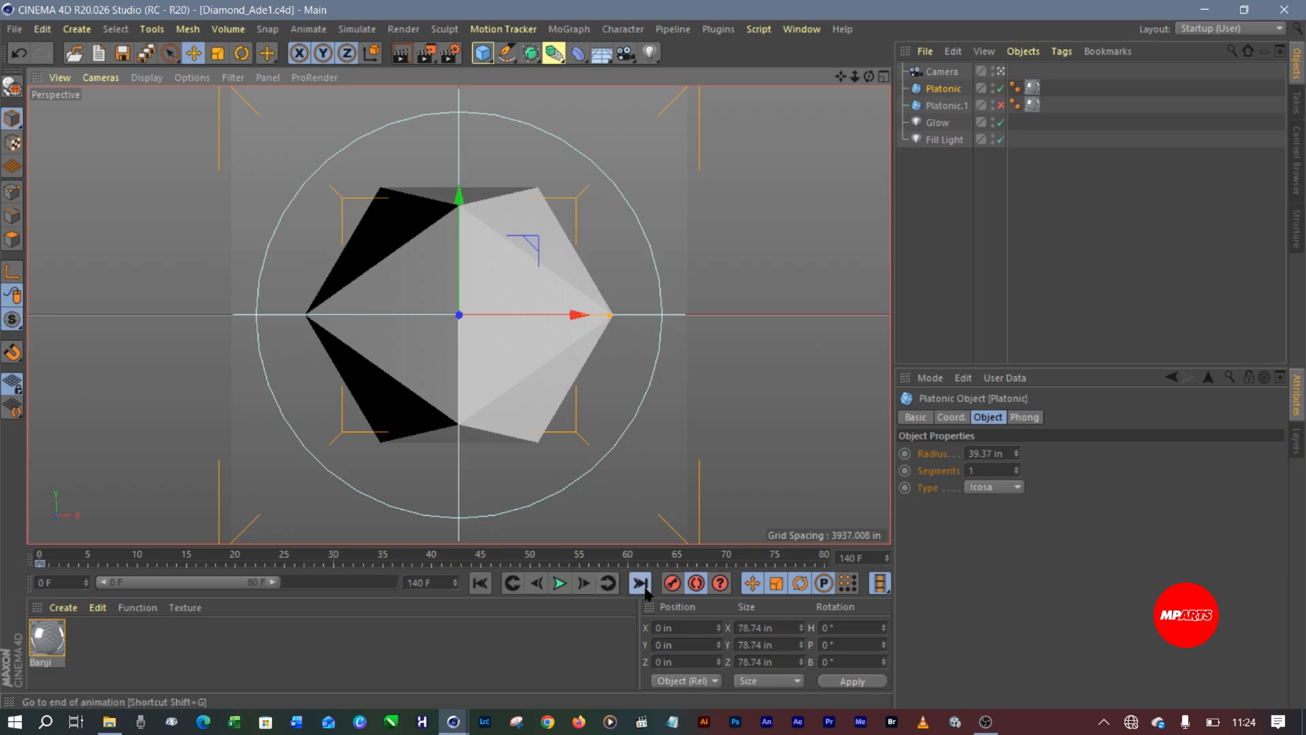
# Extend the visible timeline range to frame 140 and record a keyframe for the Platonic object at that frame
pyautogui.moveTo(270, 584); pyautogui.dragTo(393, 586)
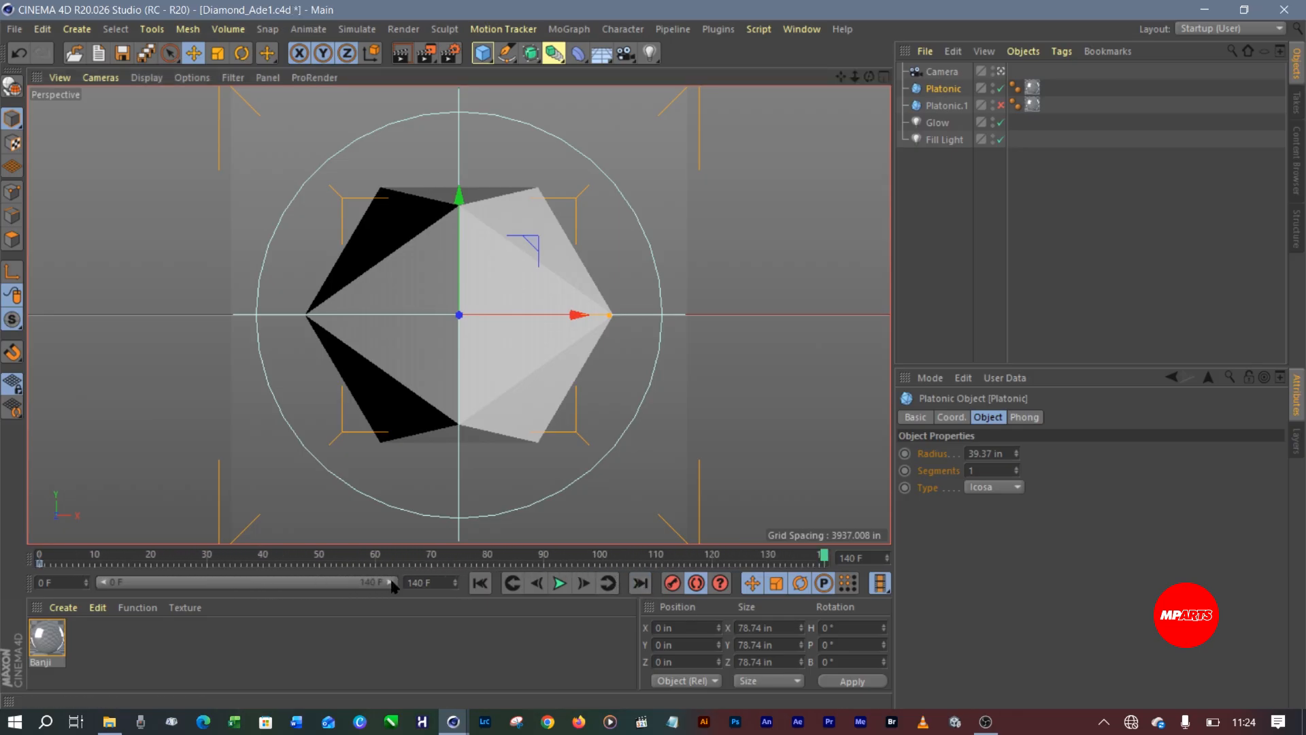
pyautogui.moveTo(103, 582); pyautogui.dragTo(146, 582)
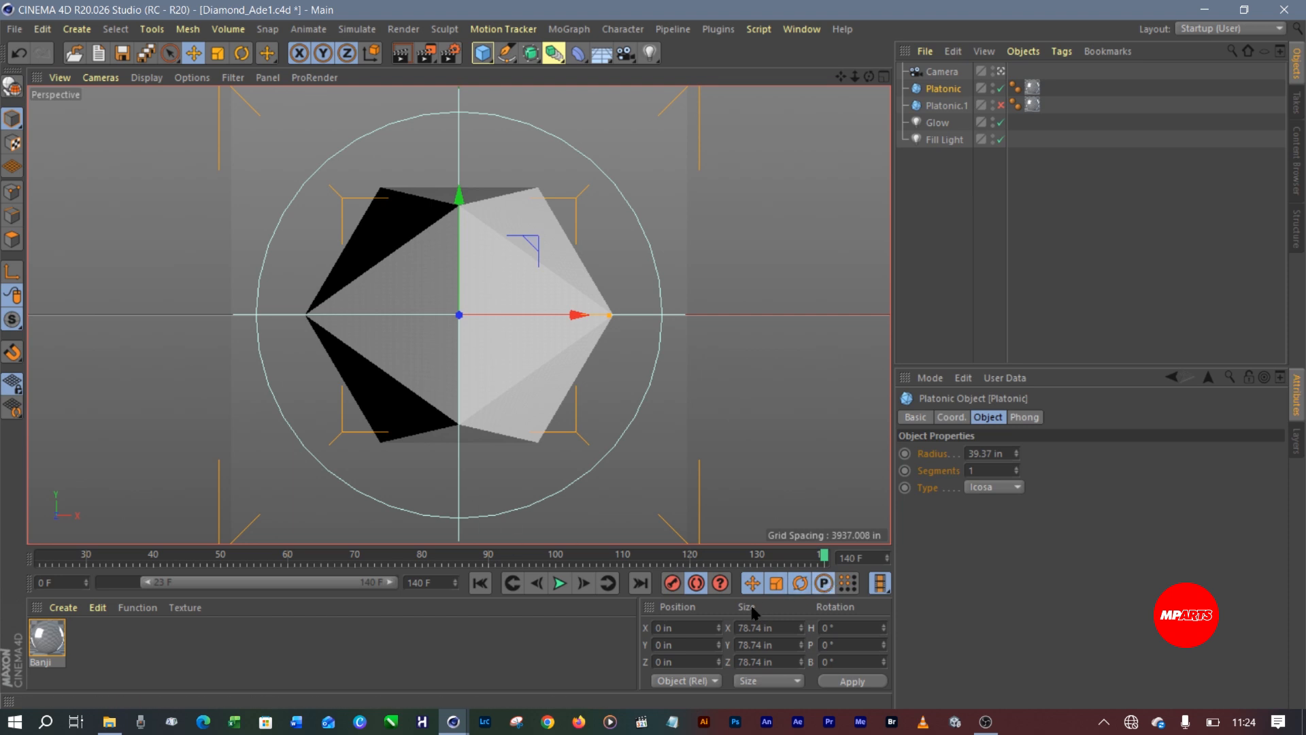
pyautogui.moveTo(825, 558)
pyautogui.mouseDown()
pyautogui.moveTo(795, 559)
pyautogui.moveTo(823, 557)
pyautogui.mouseUp()
pyautogui.click(673, 585)
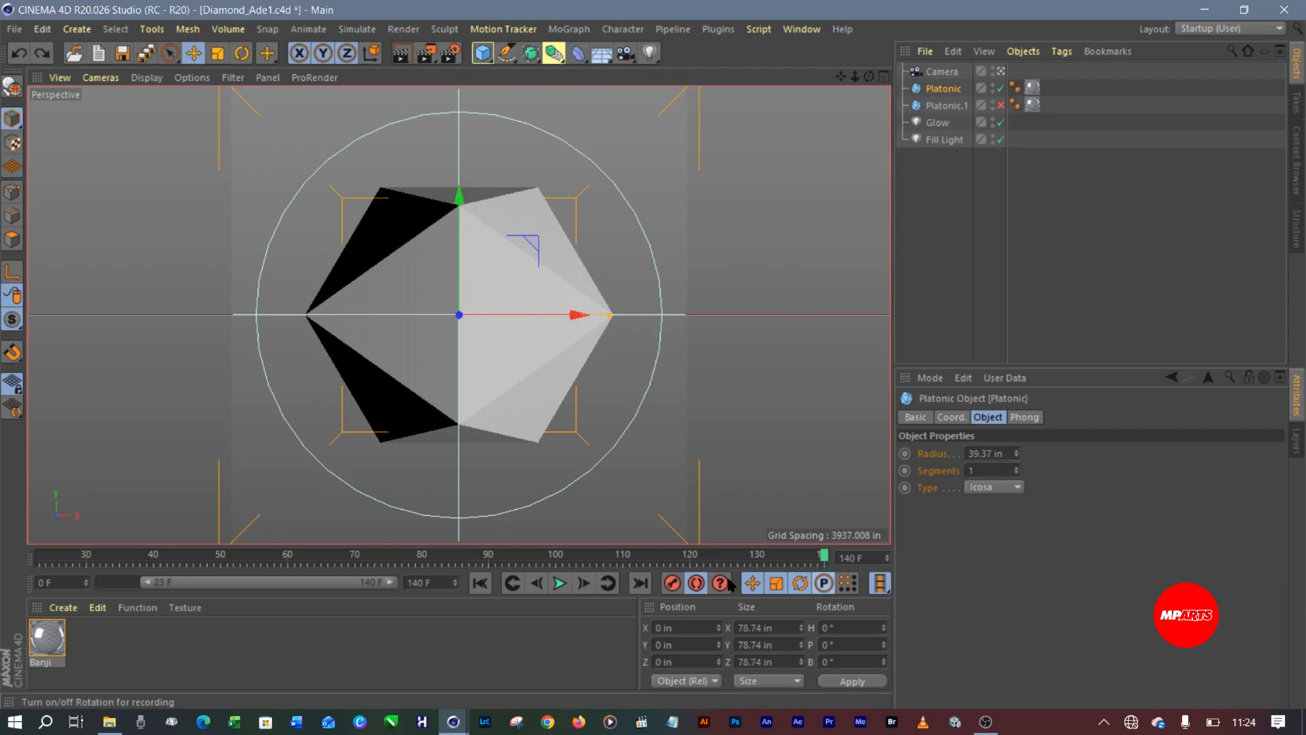
pyautogui.click(671, 586)
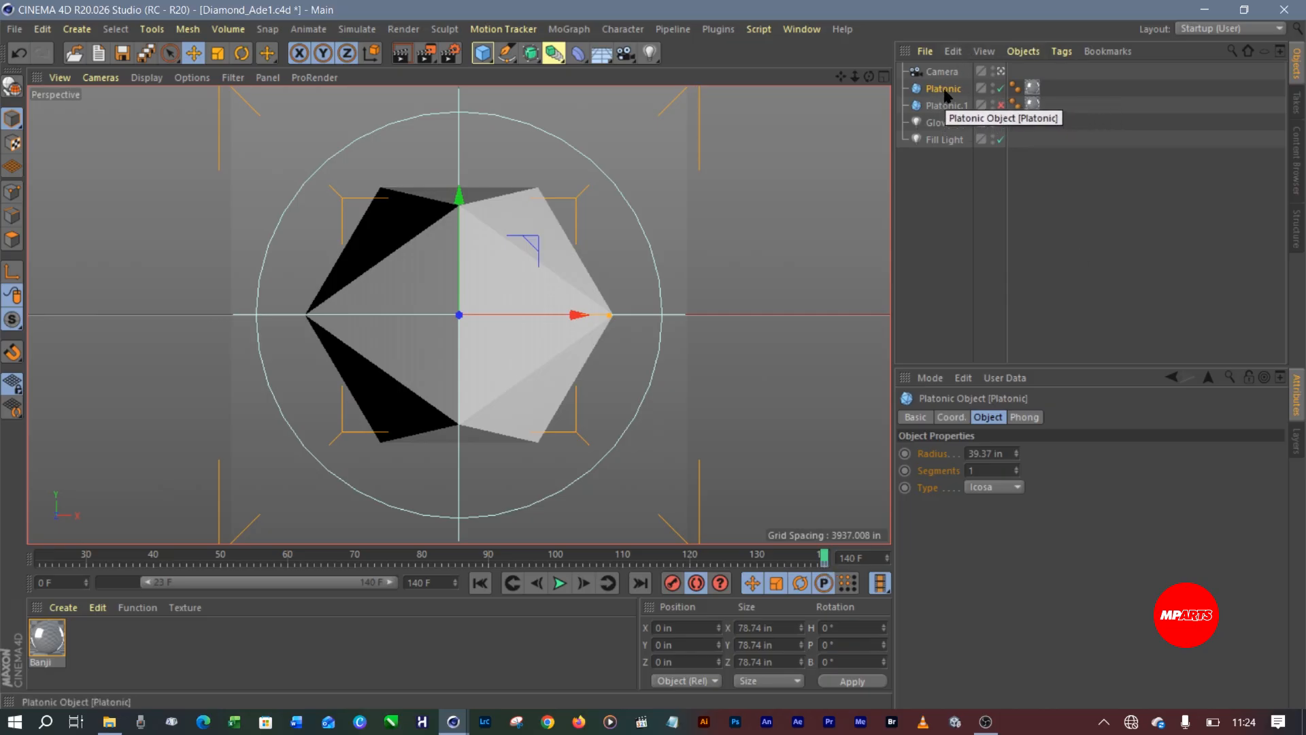
# Set the Platonic object's heading rotation (R.H) to 359° at frame 140 and save the project
pyautogui.click(953, 418)
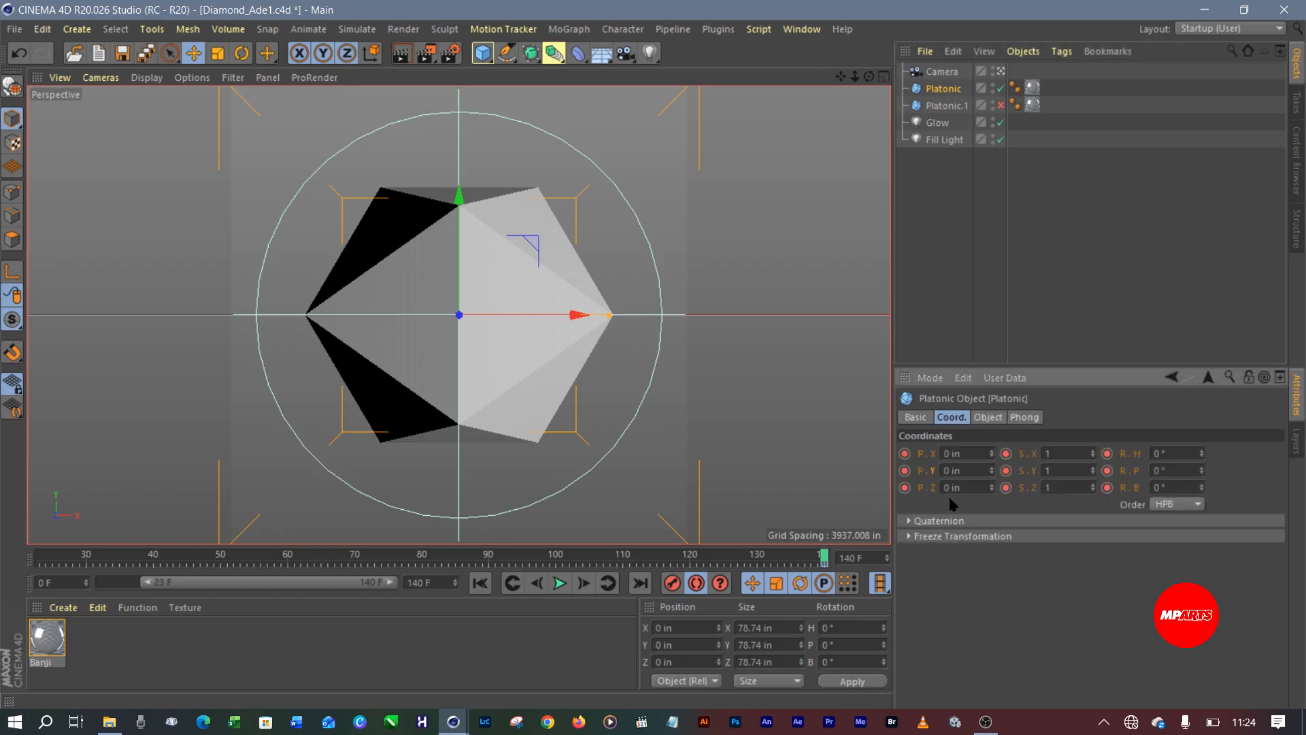
pyautogui.moveTo(1184, 454); pyautogui.dragTo(1144, 454)
pyautogui.press('Return')
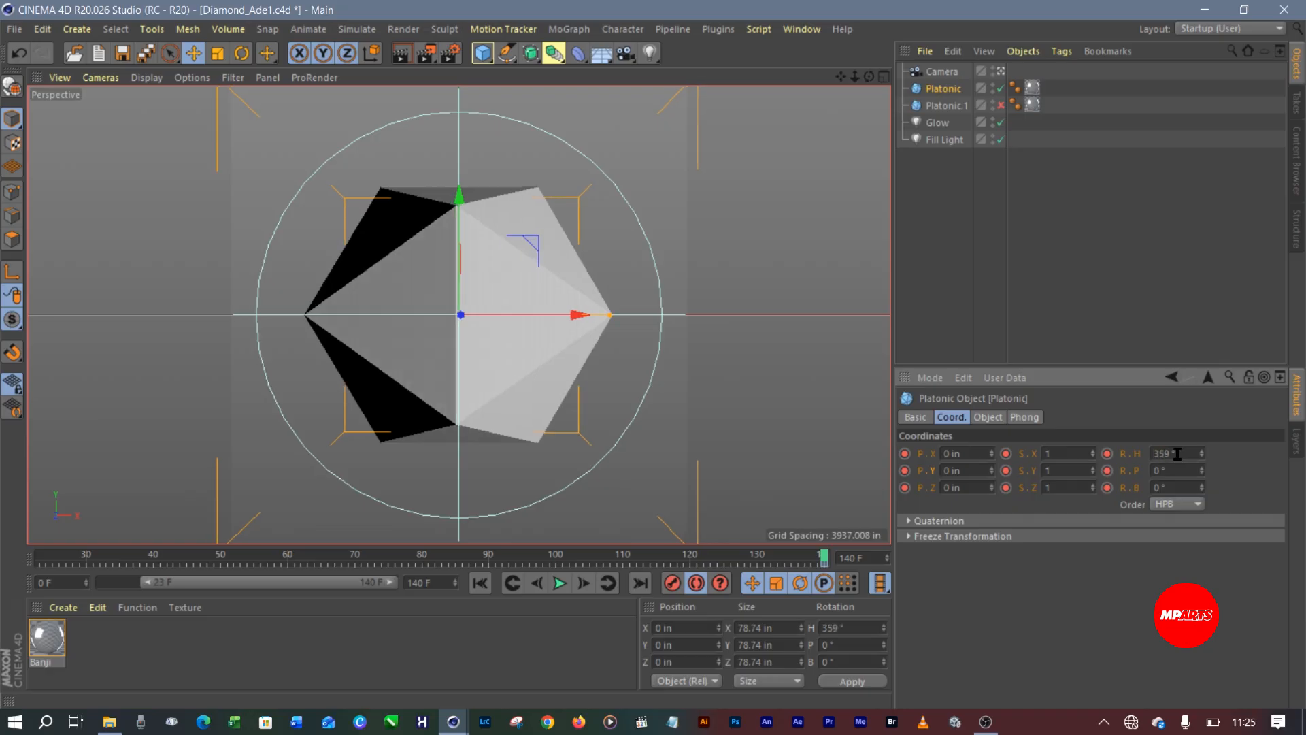
pyautogui.hotkey('ctrl', 's')
# Bring the start of the visible timeline range back to frame 0 and play the diamond's rotation from there
pyautogui.moveTo(822, 560); pyautogui.dragTo(101, 582)
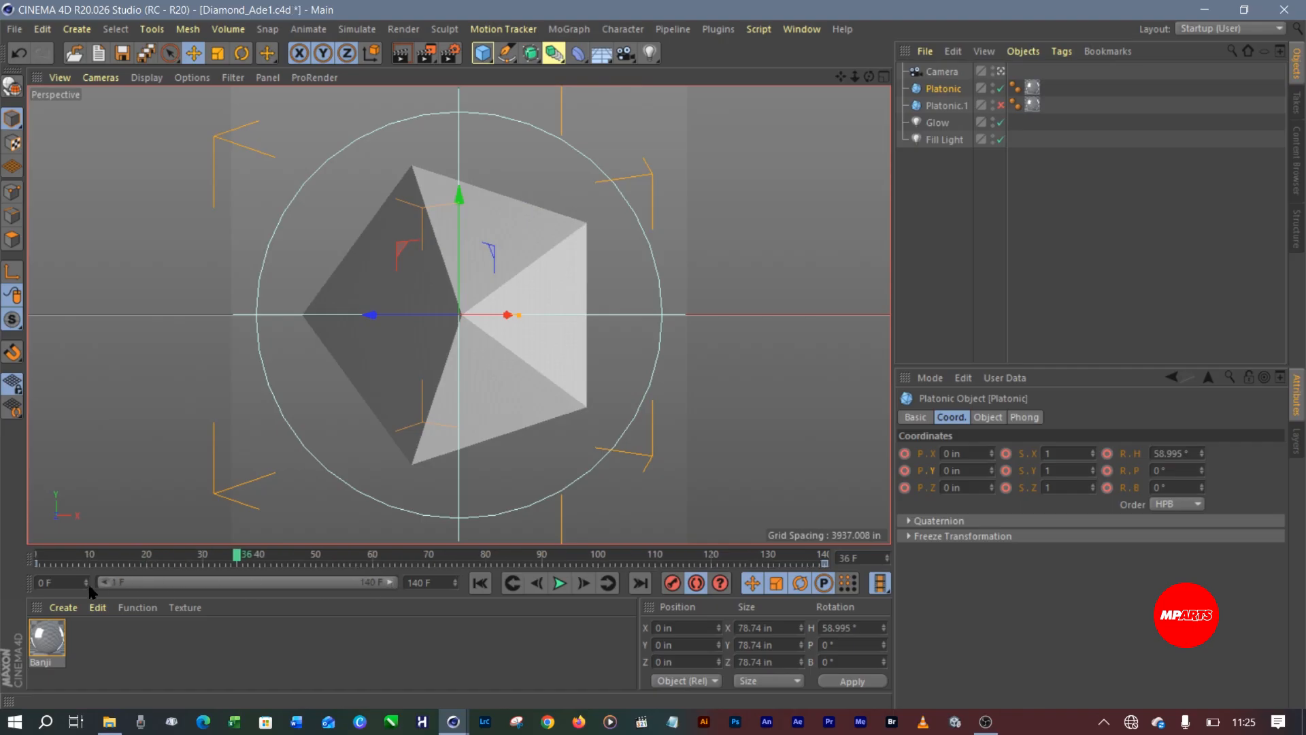
pyautogui.moveTo(241, 562); pyautogui.dragTo(39, 562)
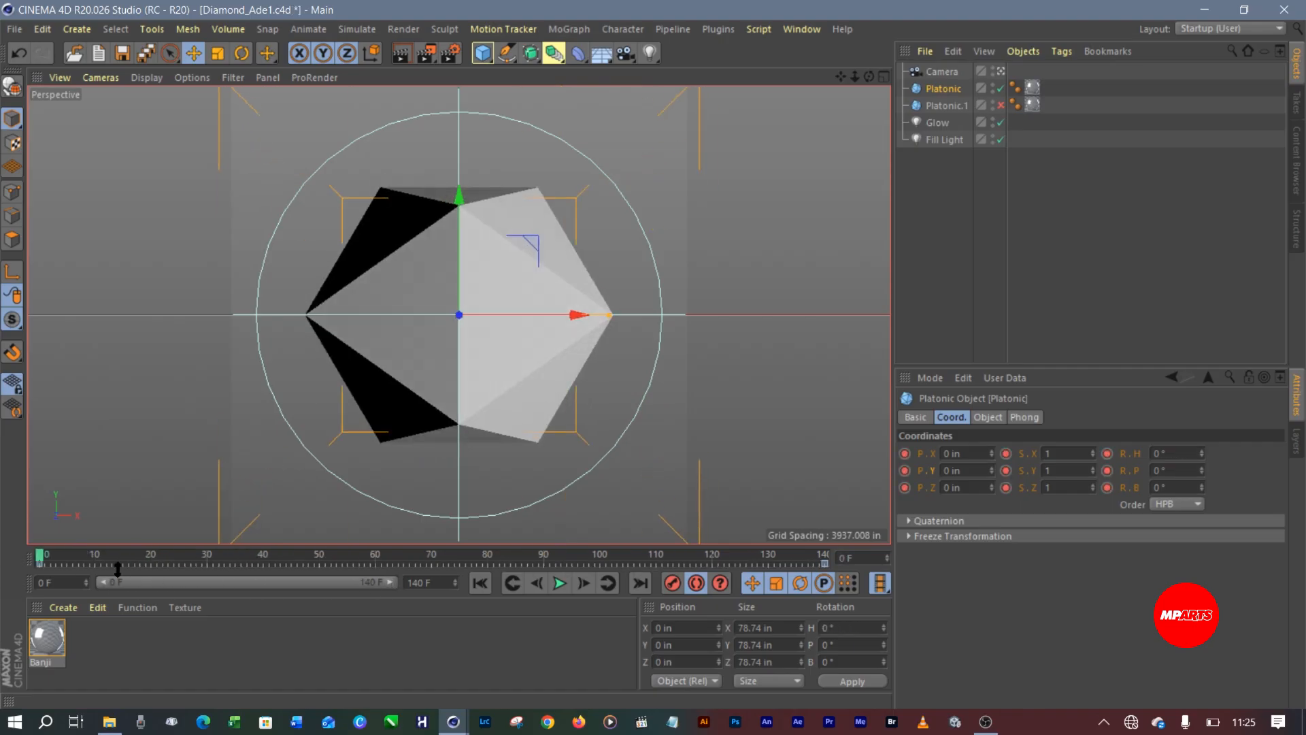
pyautogui.click(559, 583)
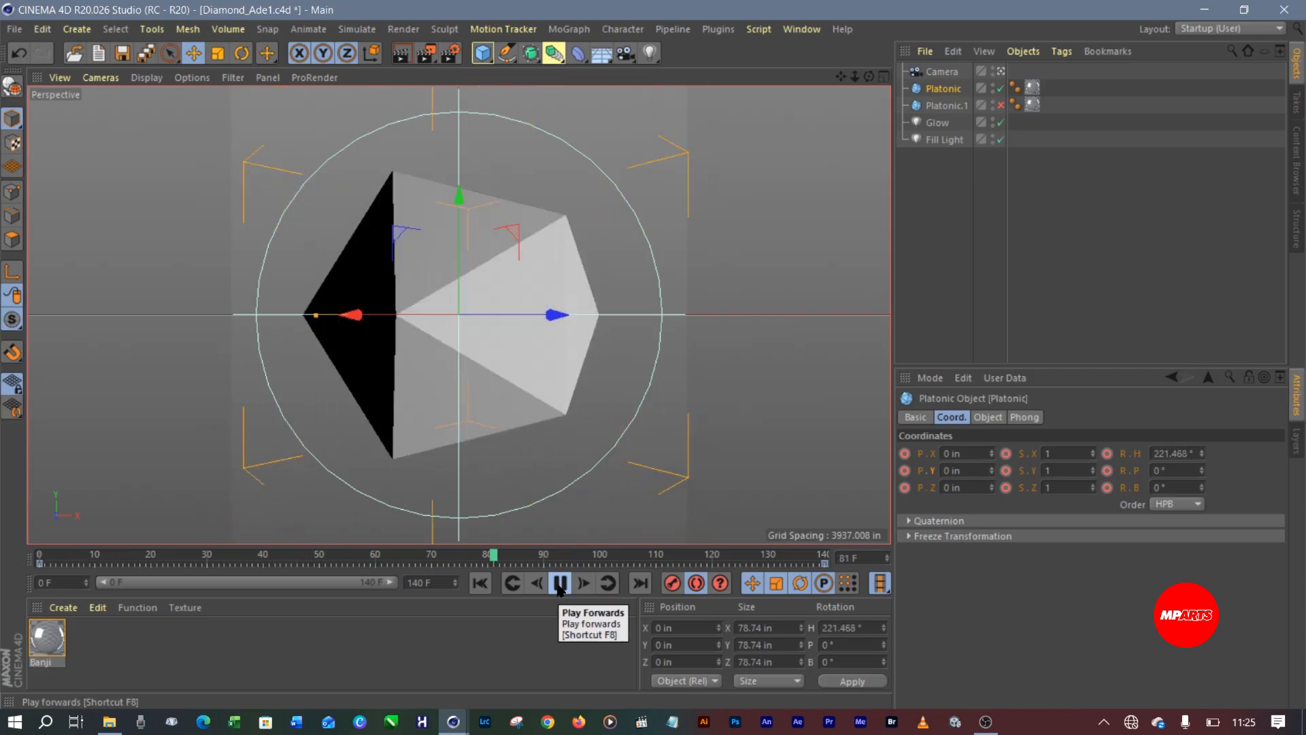
pyautogui.click(559, 583)
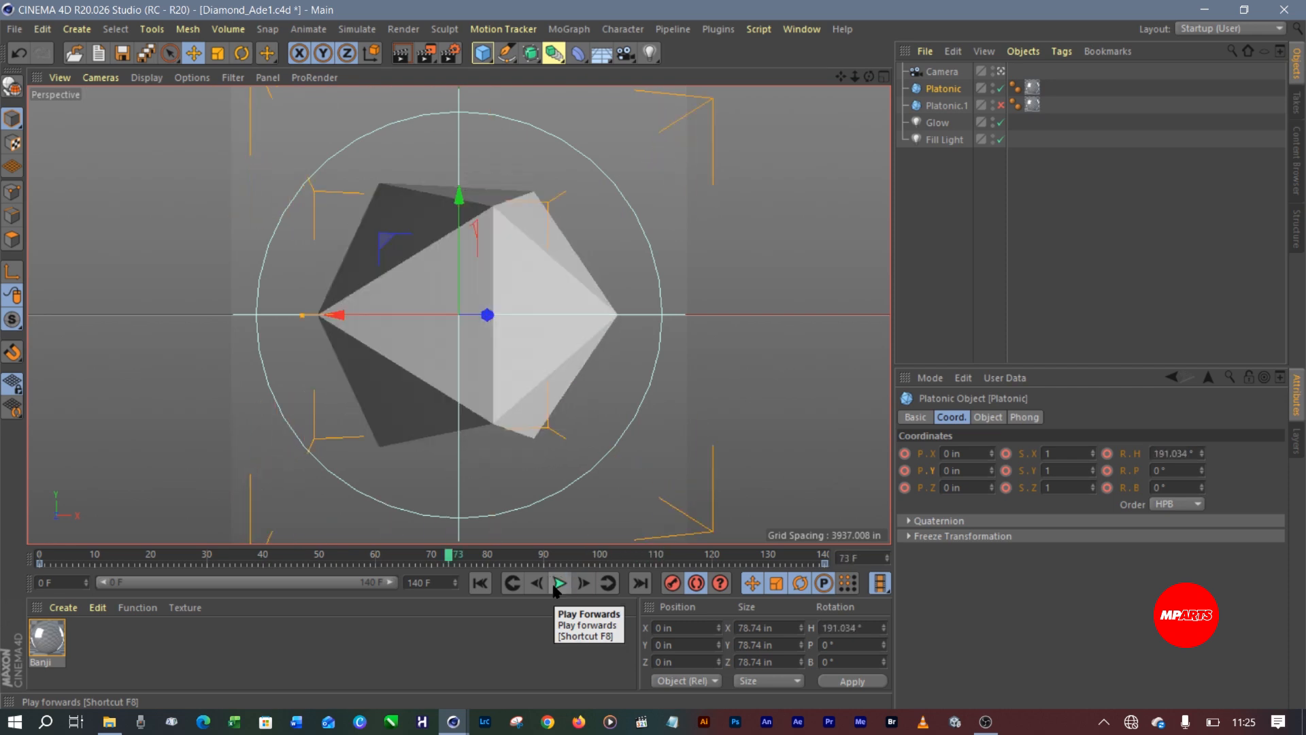
pyautogui.click(559, 583)
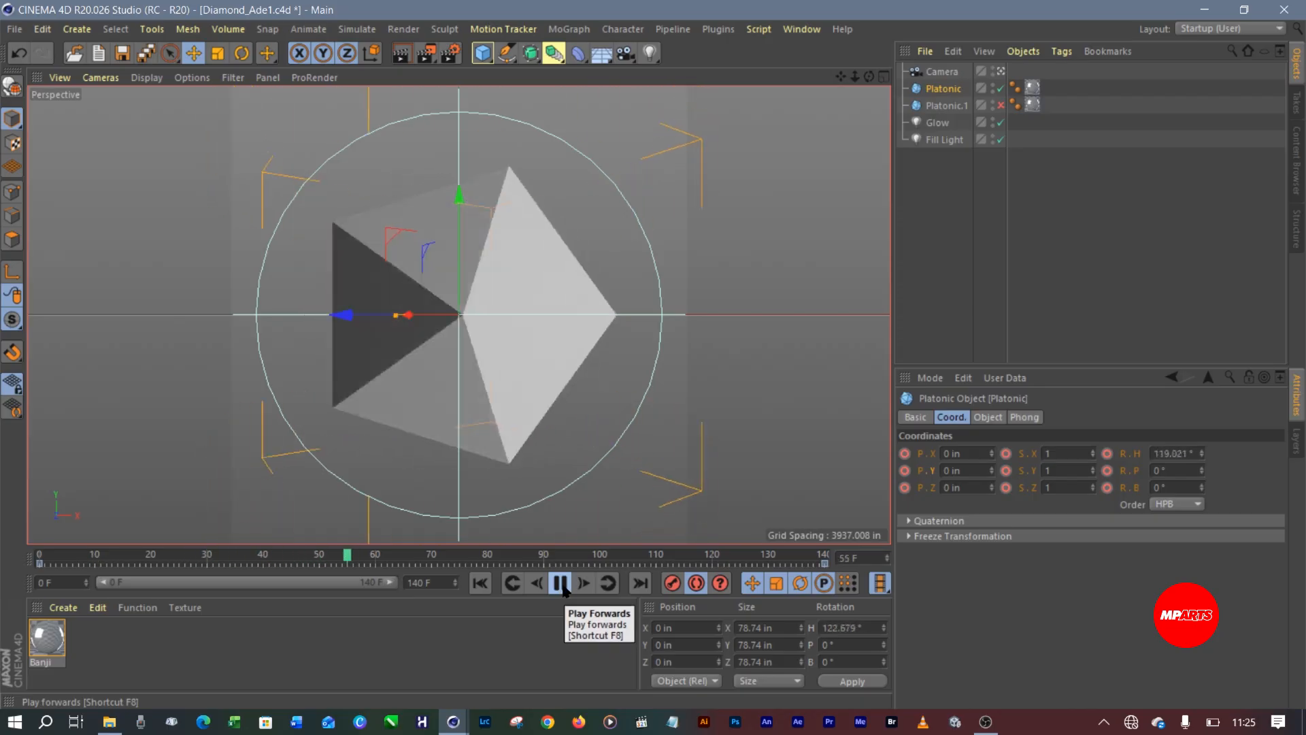
pyautogui.click(559, 583)
# Set the interpolation of the diamond's keys at frames 140 and 0 to Linear and play back the rotation
pyautogui.click(825, 564)
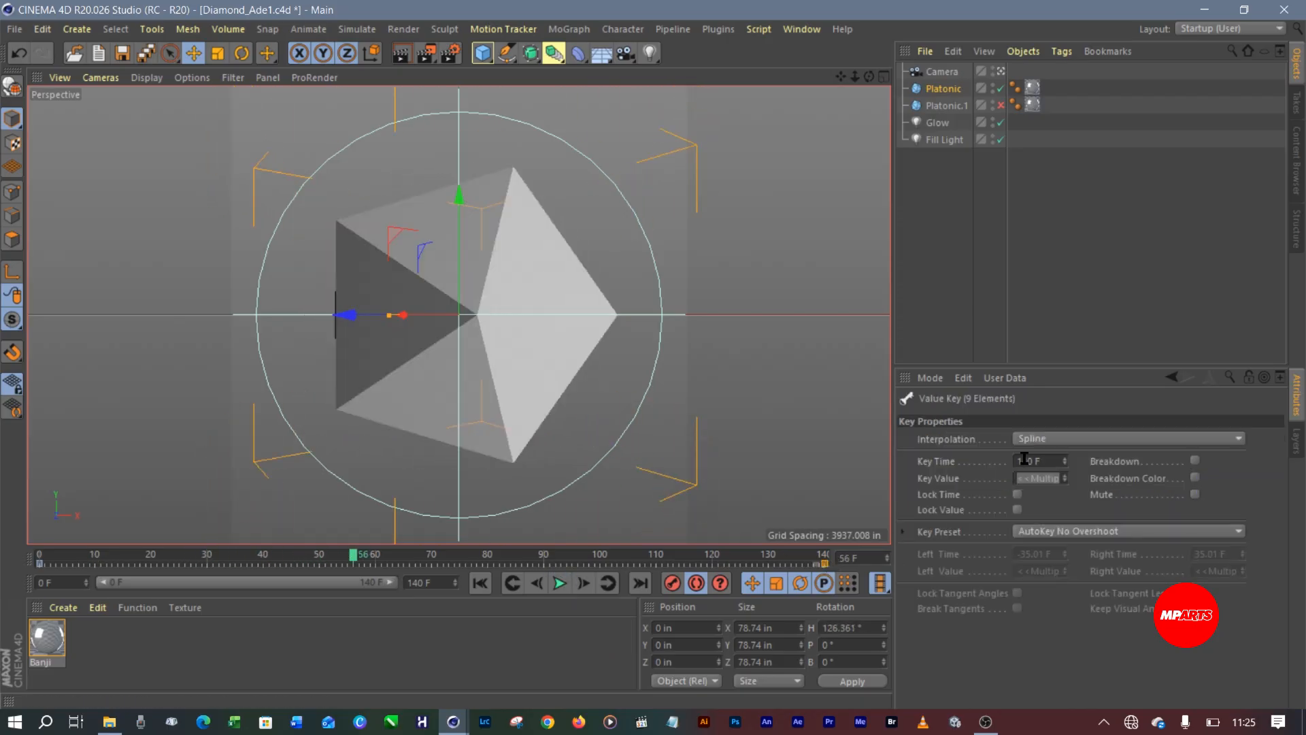
pyautogui.click(1116, 441)
pyautogui.click(1074, 476)
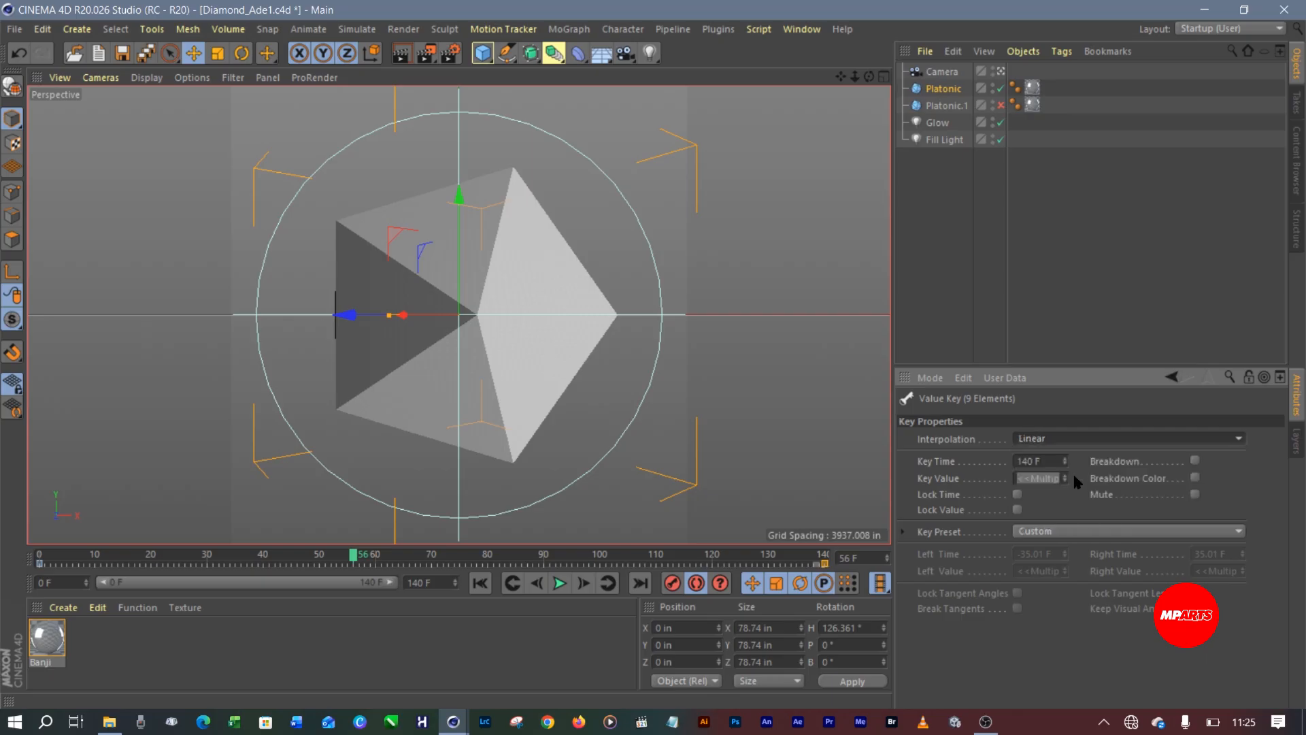
pyautogui.click(40, 567)
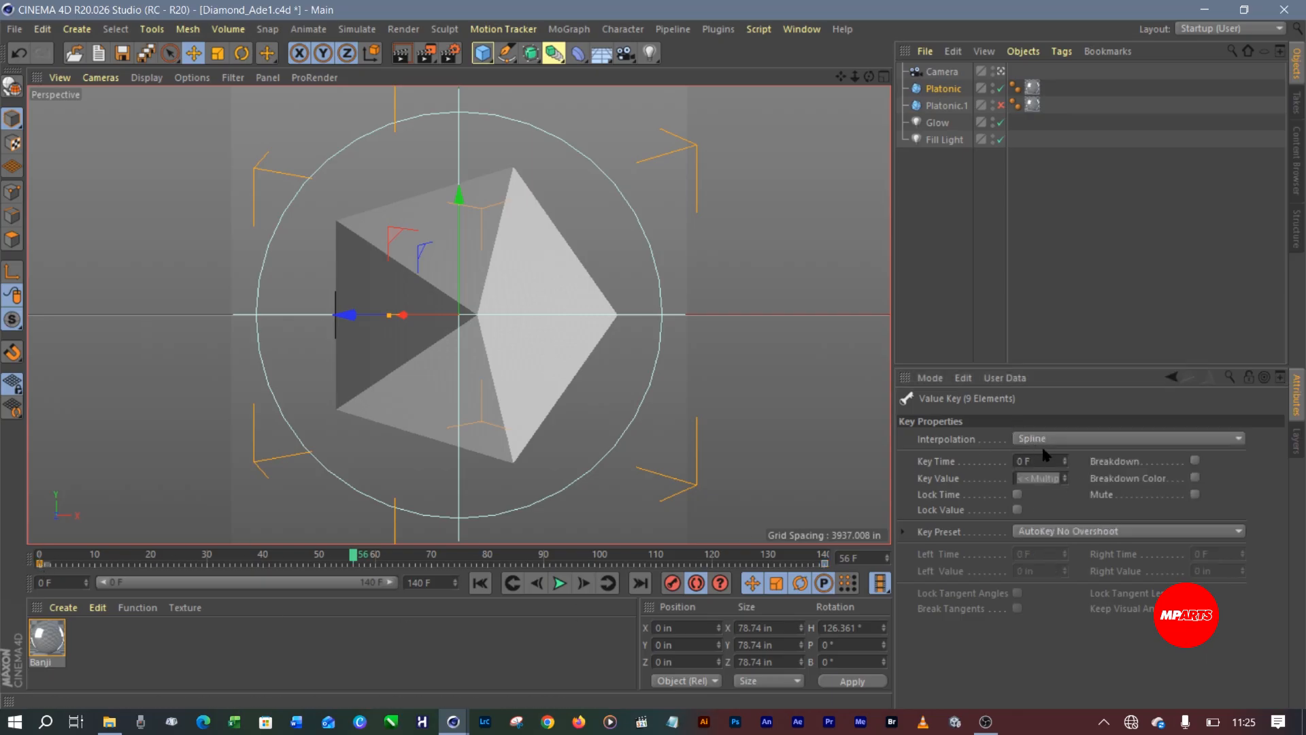
pyautogui.click(1095, 442)
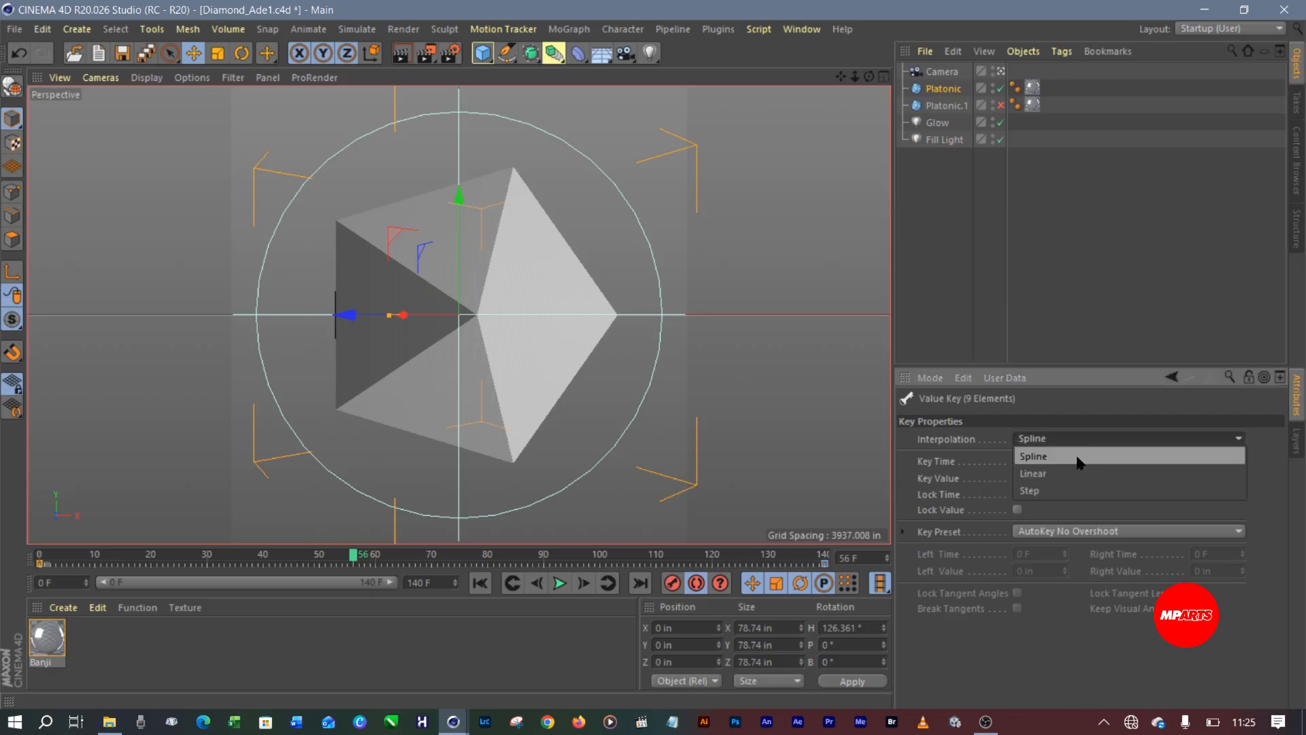
pyautogui.click(1054, 474)
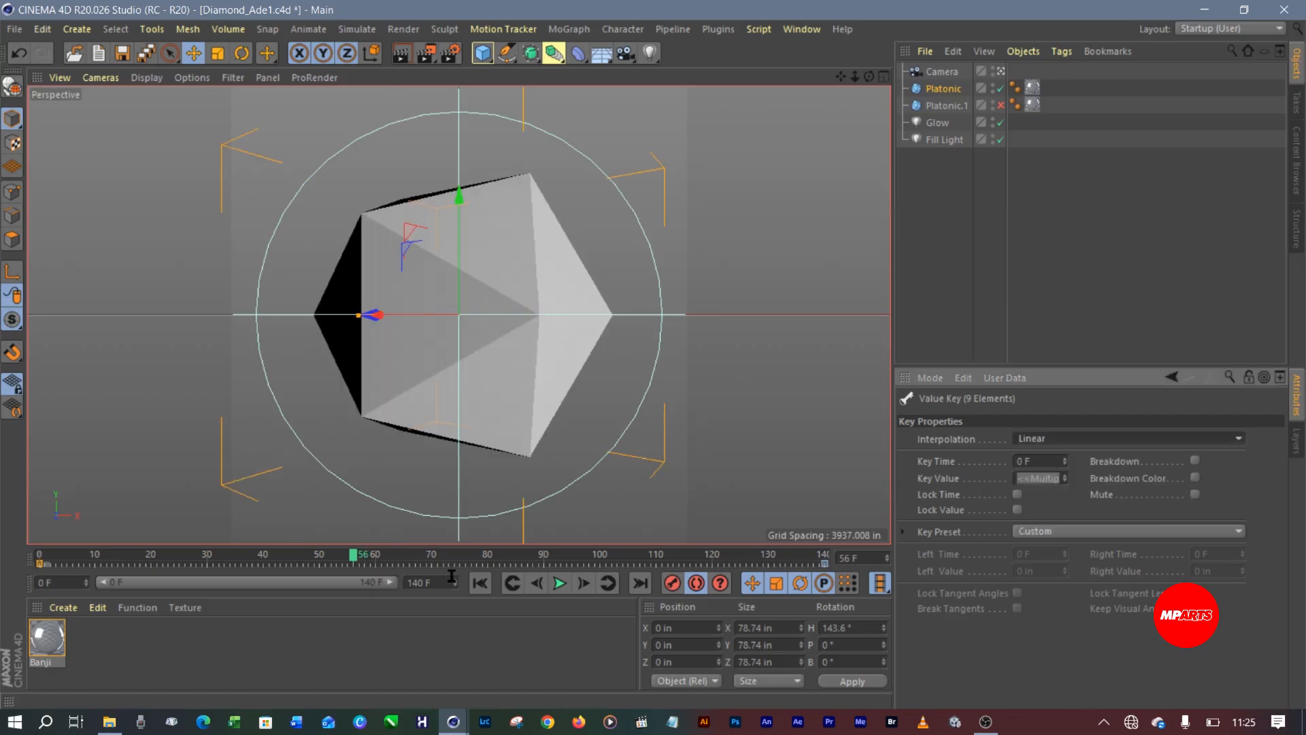
pyautogui.click(560, 585)
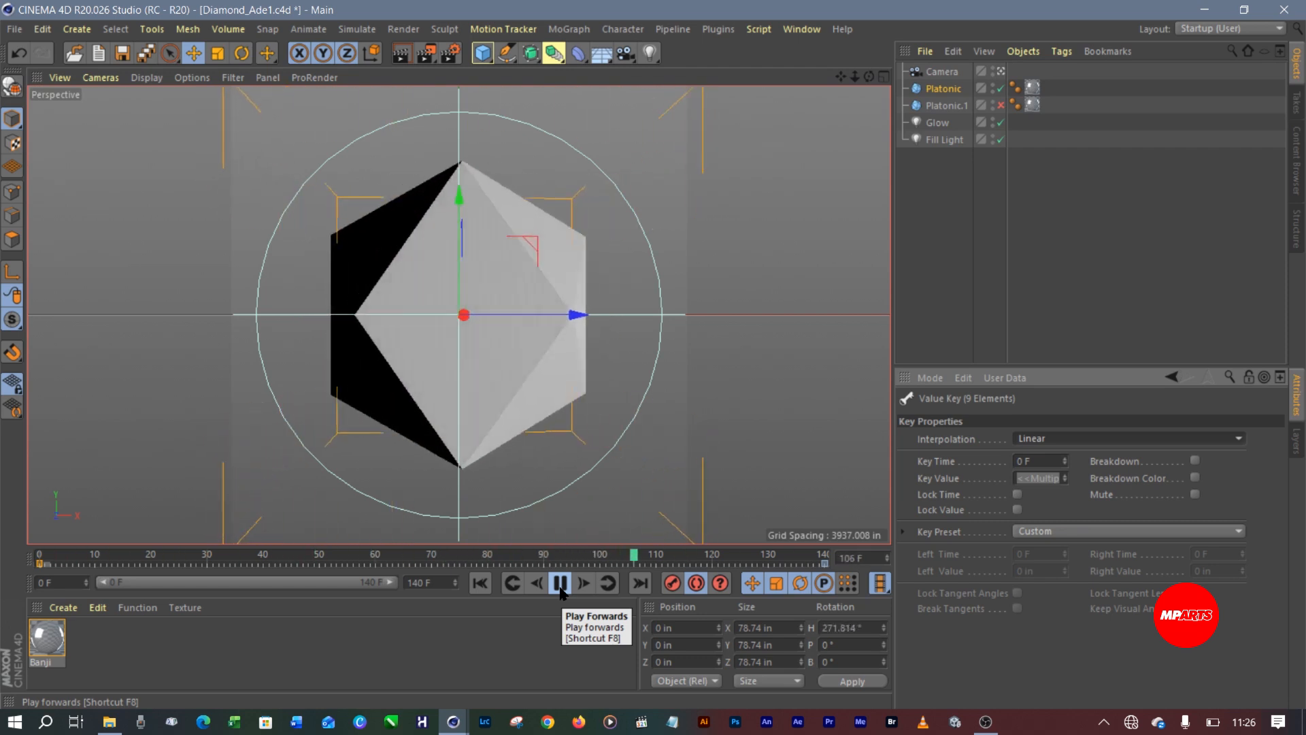
pyautogui.click(560, 583)
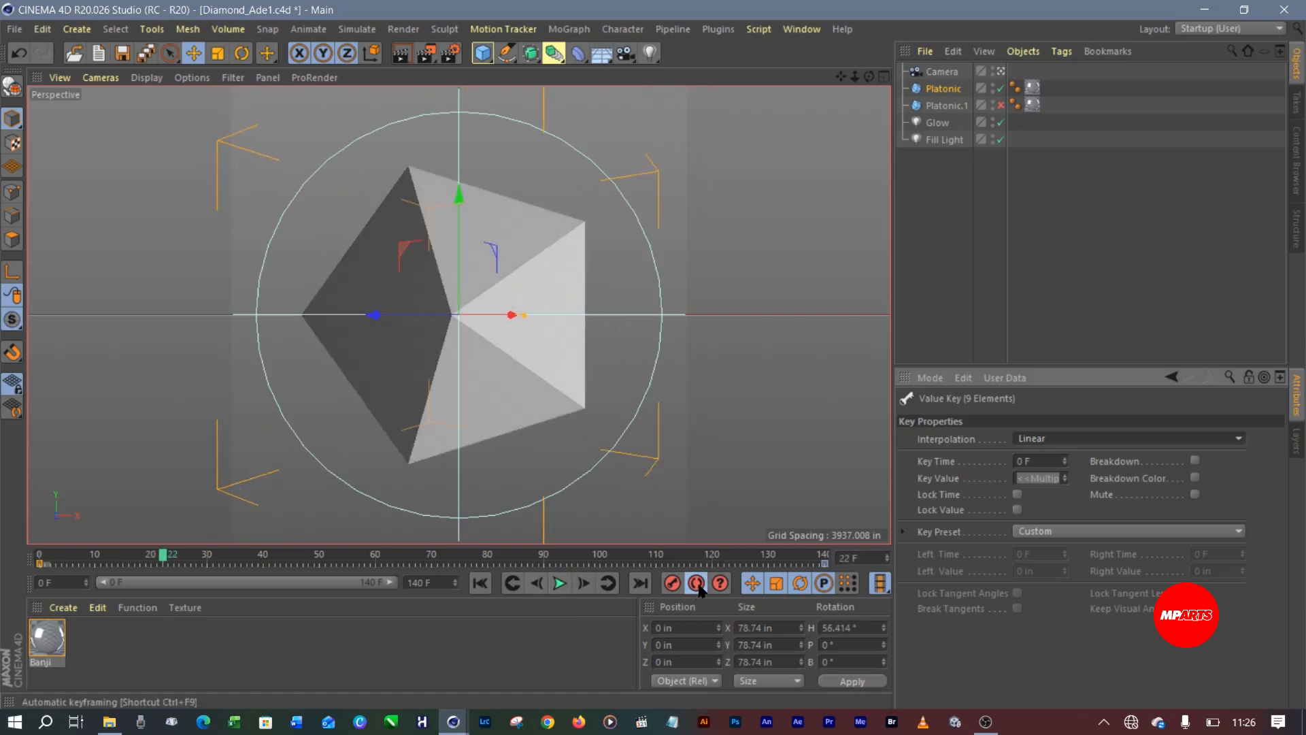
# Turn off automatic keyframing and save the project
pyautogui.click(122, 53)
pyautogui.click(14, 28)
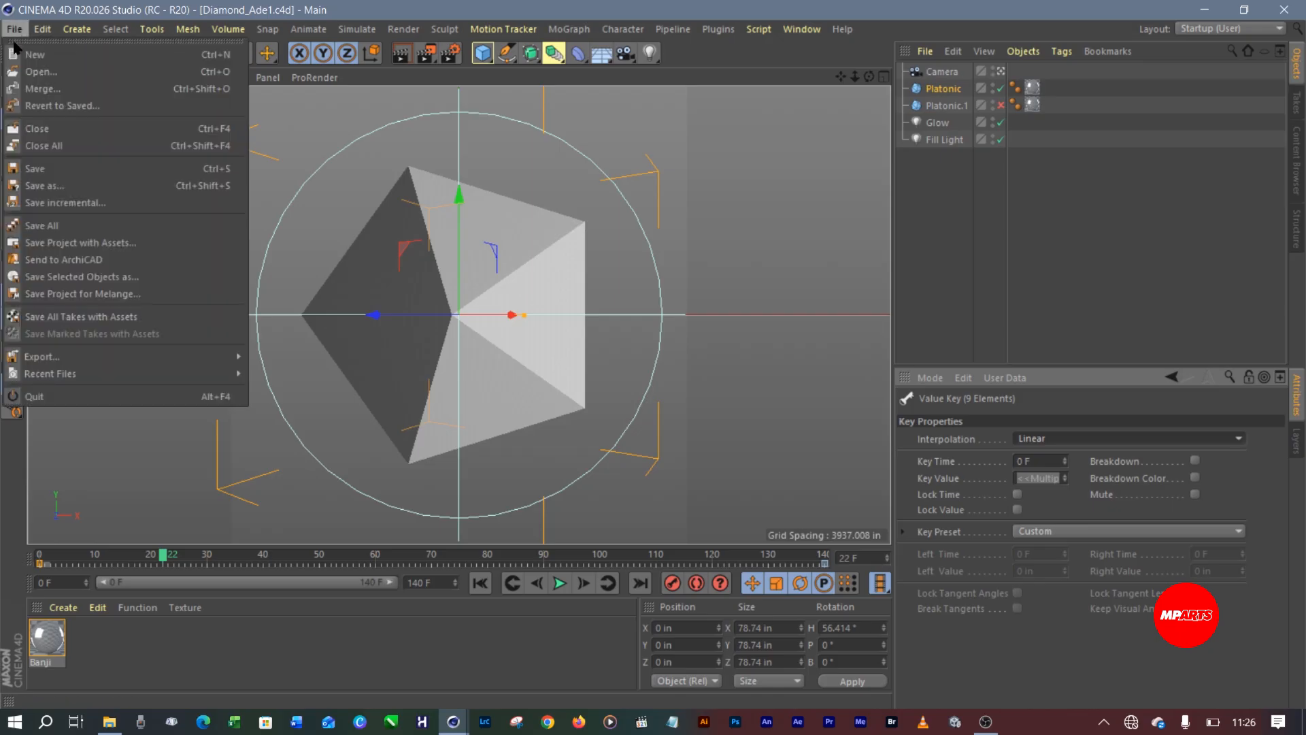
pyautogui.click(49, 174)
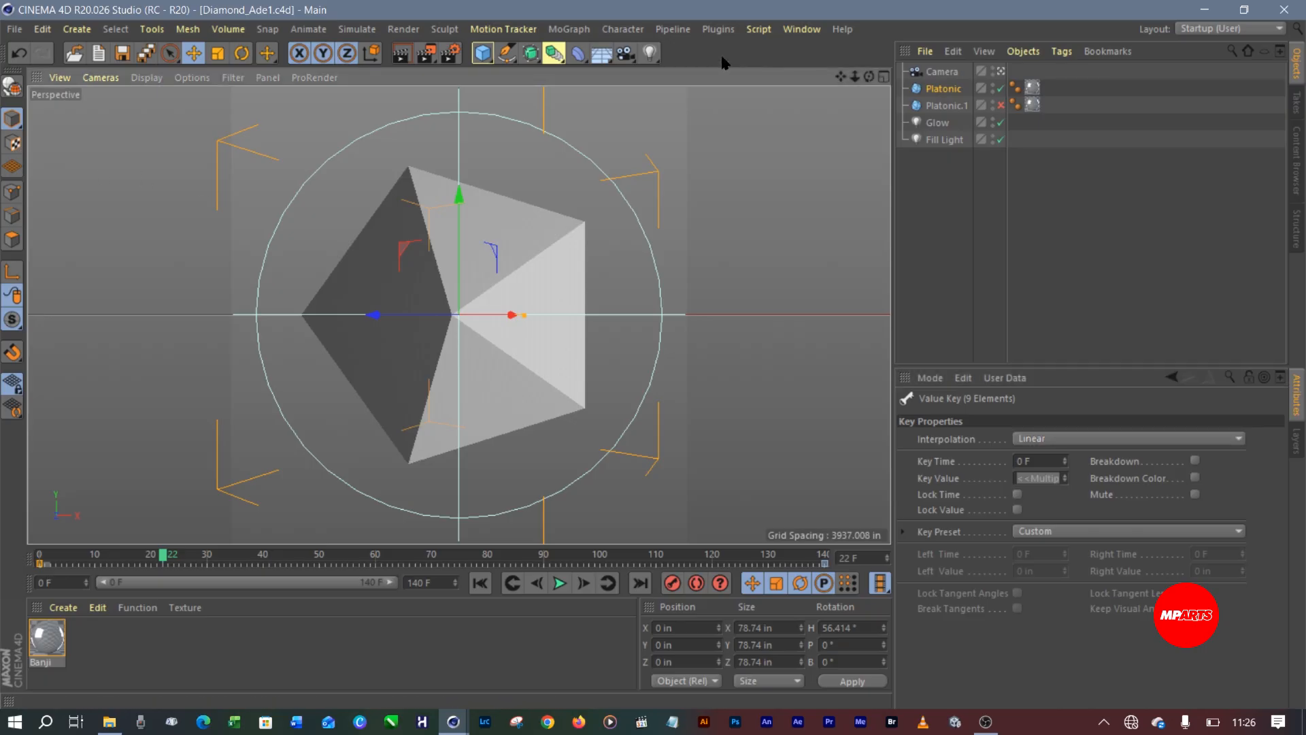
# Check the HD VID.1 render settings and render the animation to the Picture Viewer, fitting the image in the window
pyautogui.click(452, 55)
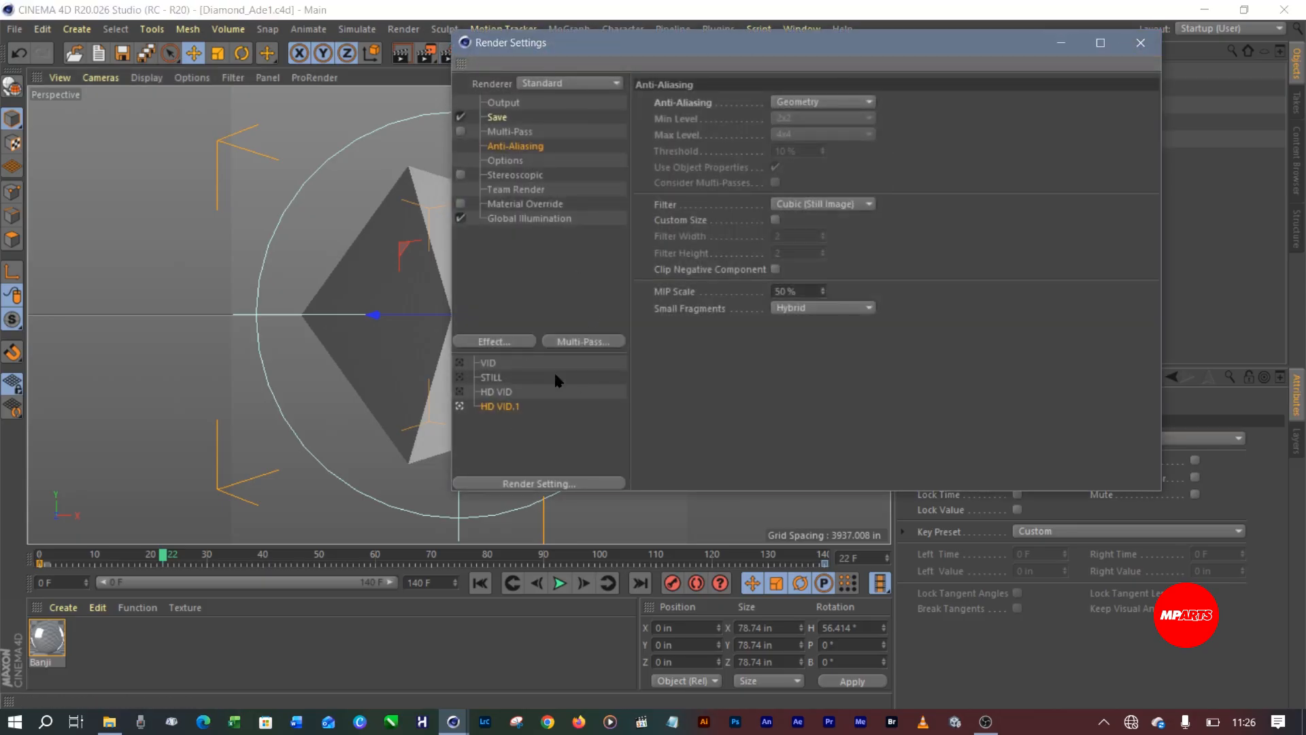
pyautogui.click(1143, 45)
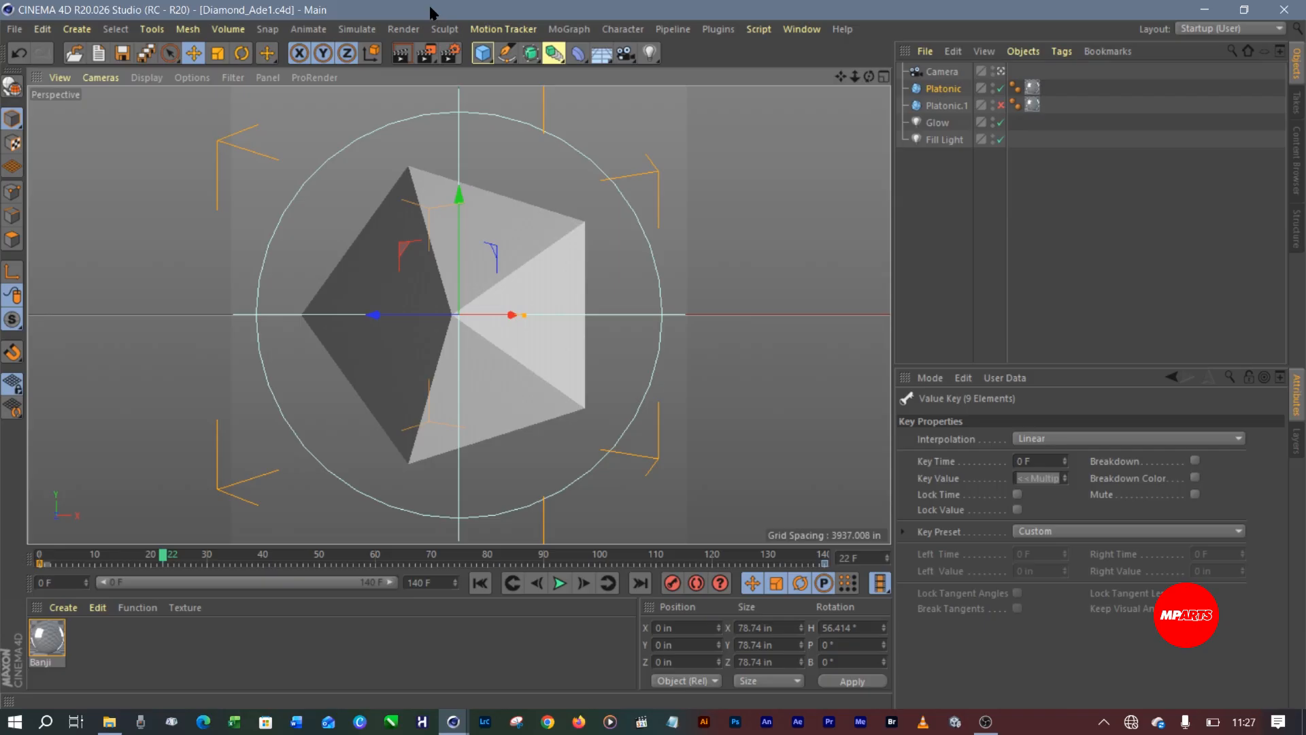
pyautogui.click(428, 59)
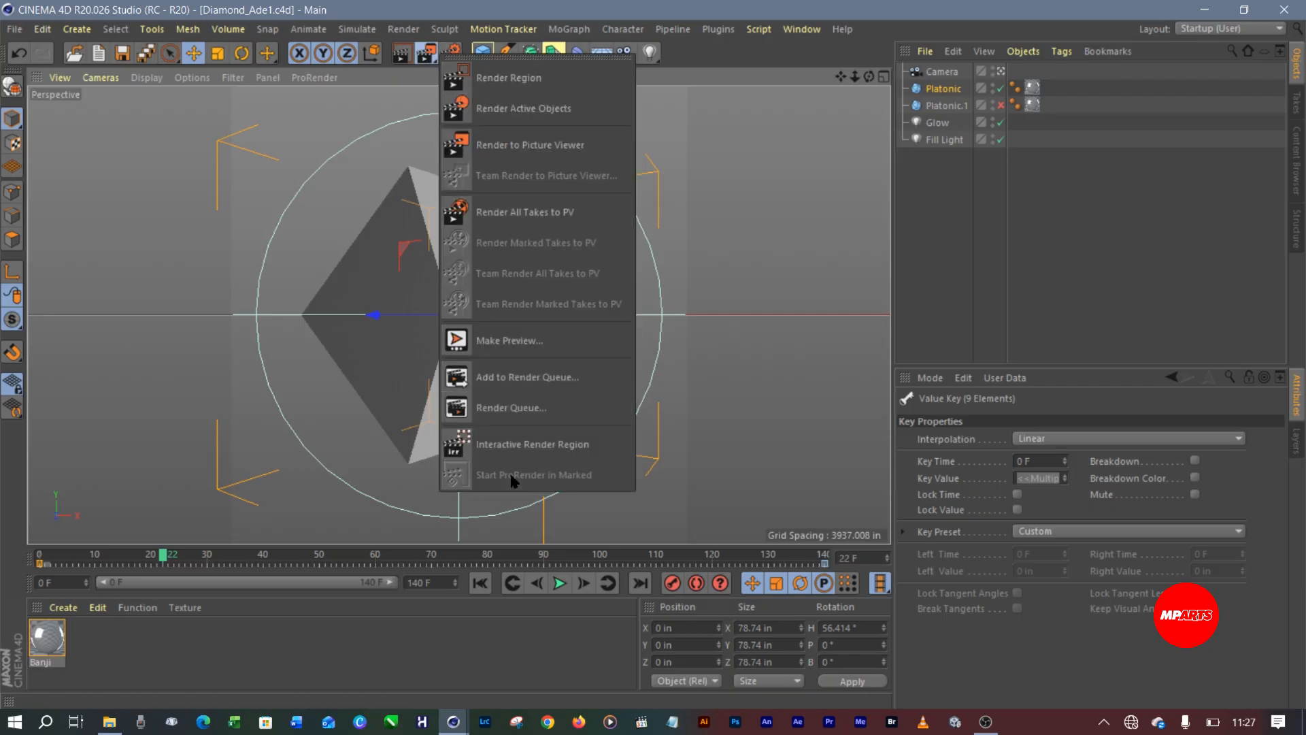
pyautogui.click(538, 148)
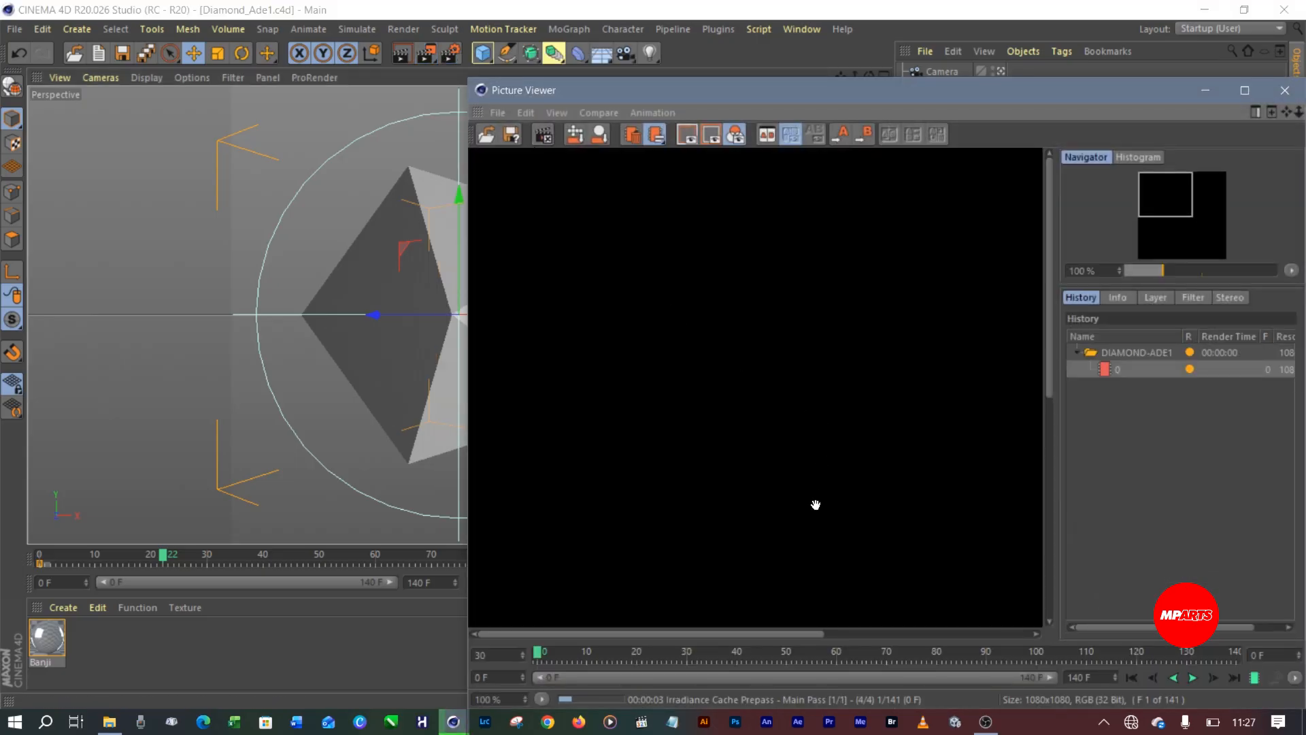
pyautogui.doubleClick(816, 504)
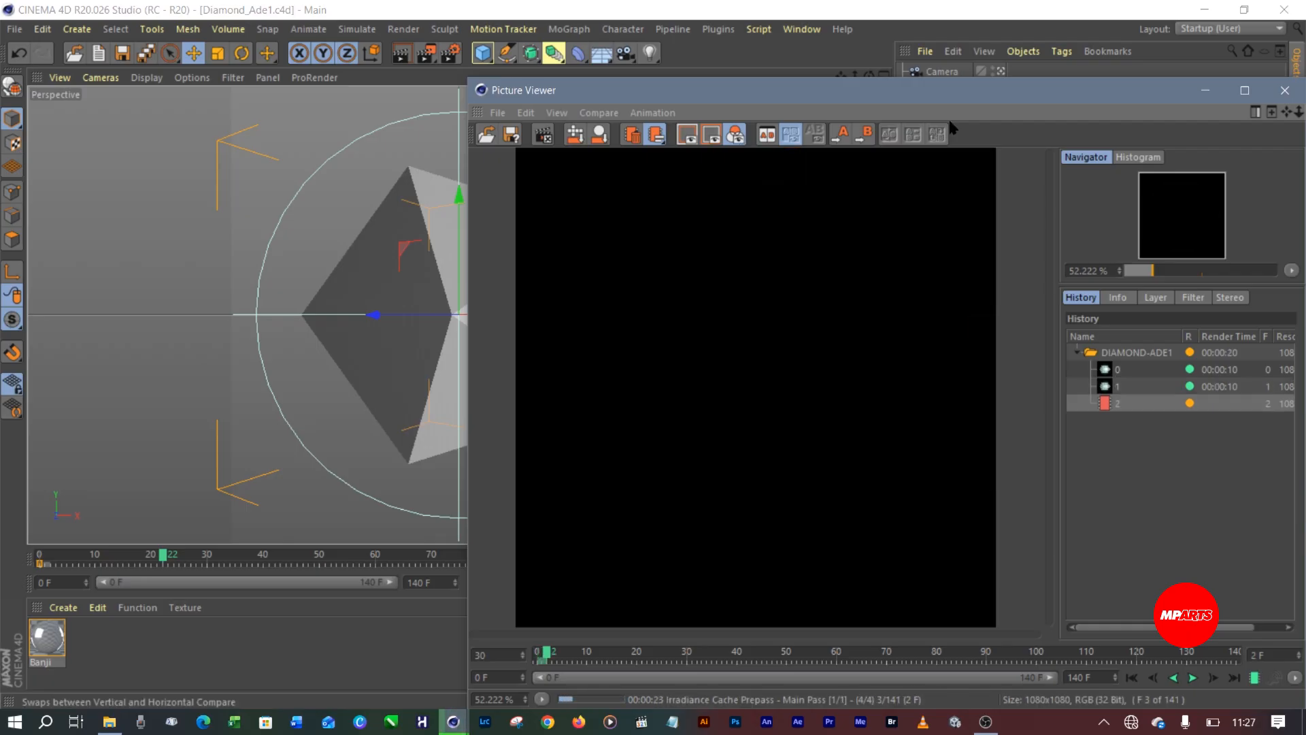
pyautogui.moveTo(999, 90); pyautogui.dragTo(746, 60)
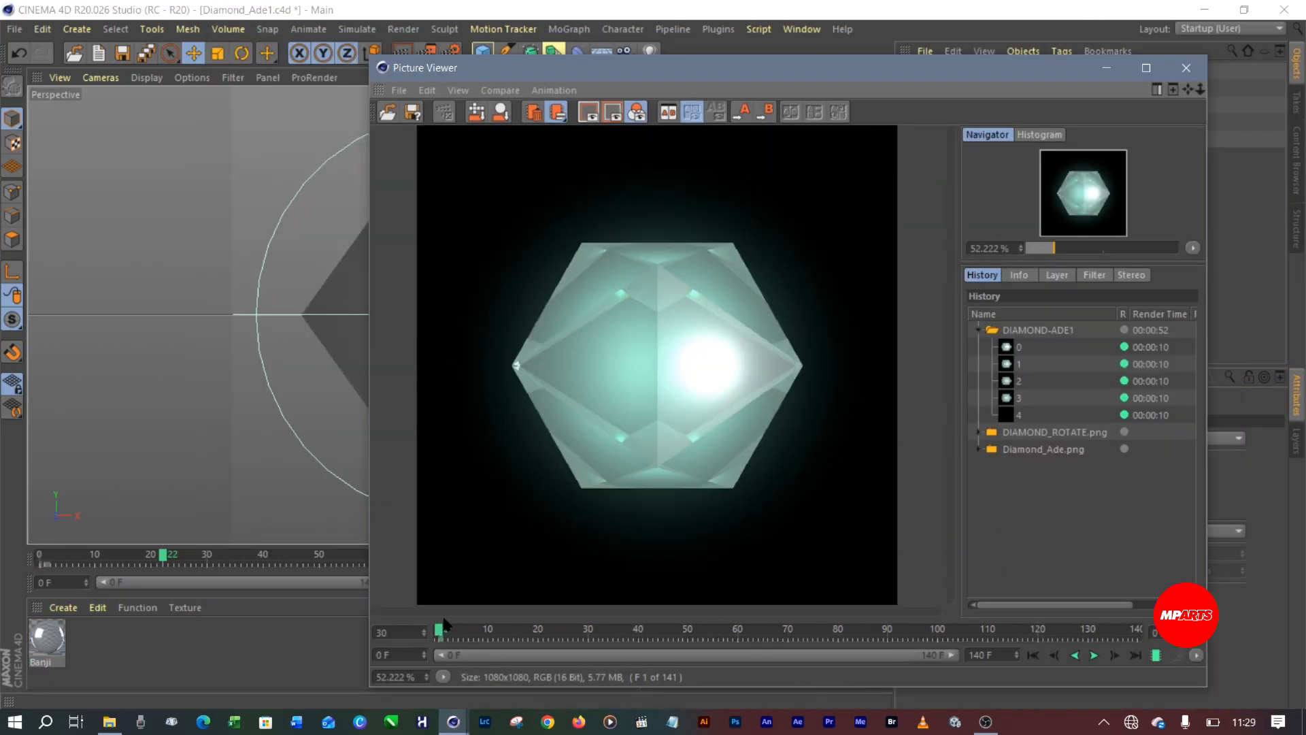
# Play through the rendered Diamond_Ade.png sequence in the Picture Viewer and show frame 4's file in its folder
pyautogui.moveTo(494, 638); pyautogui.dragTo(653, 643)
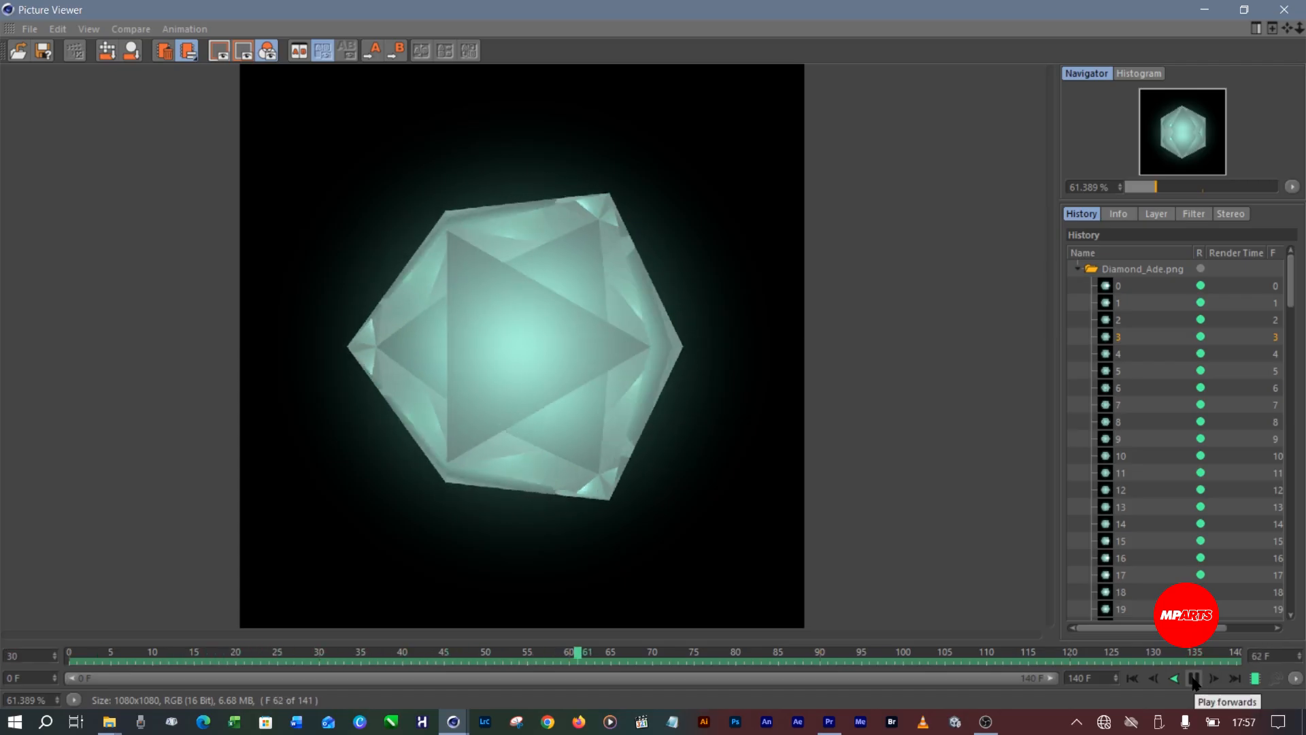
pyautogui.click(1194, 680)
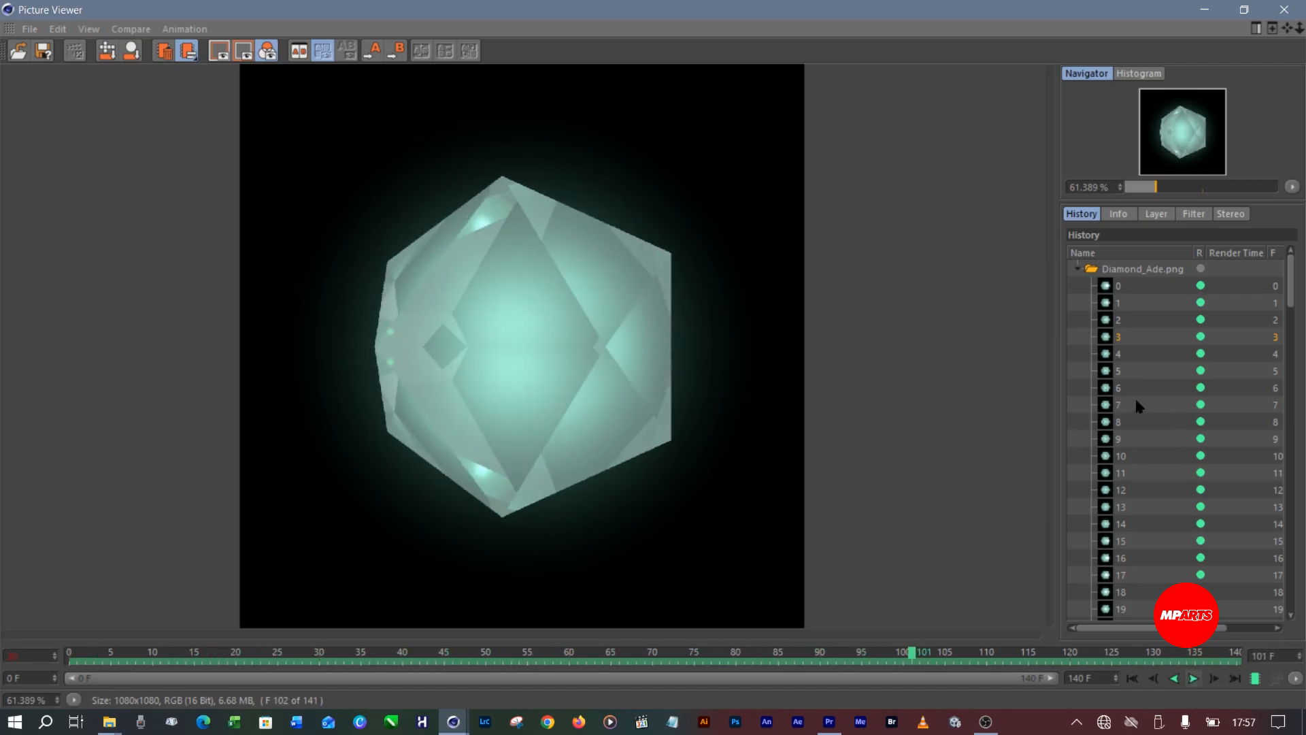
pyautogui.click(1103, 376)
pyautogui.rightClick(1105, 353)
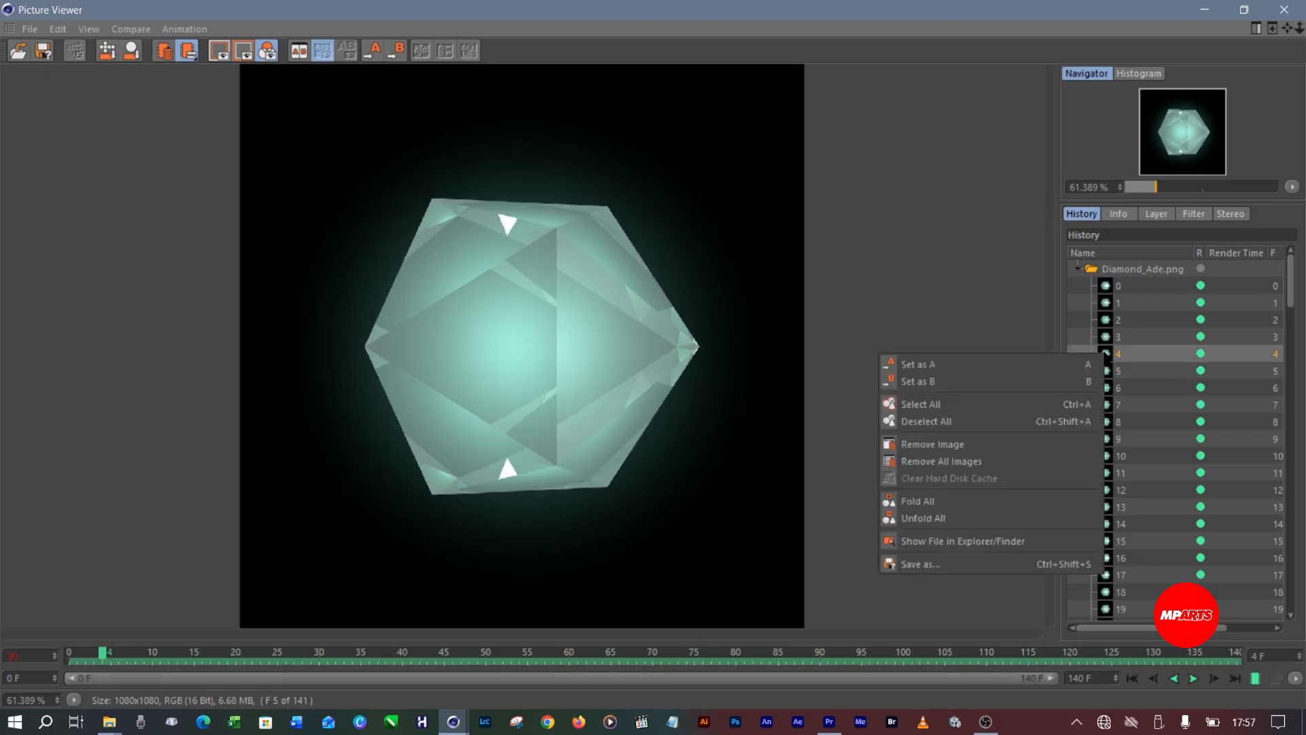
pyautogui.click(973, 541)
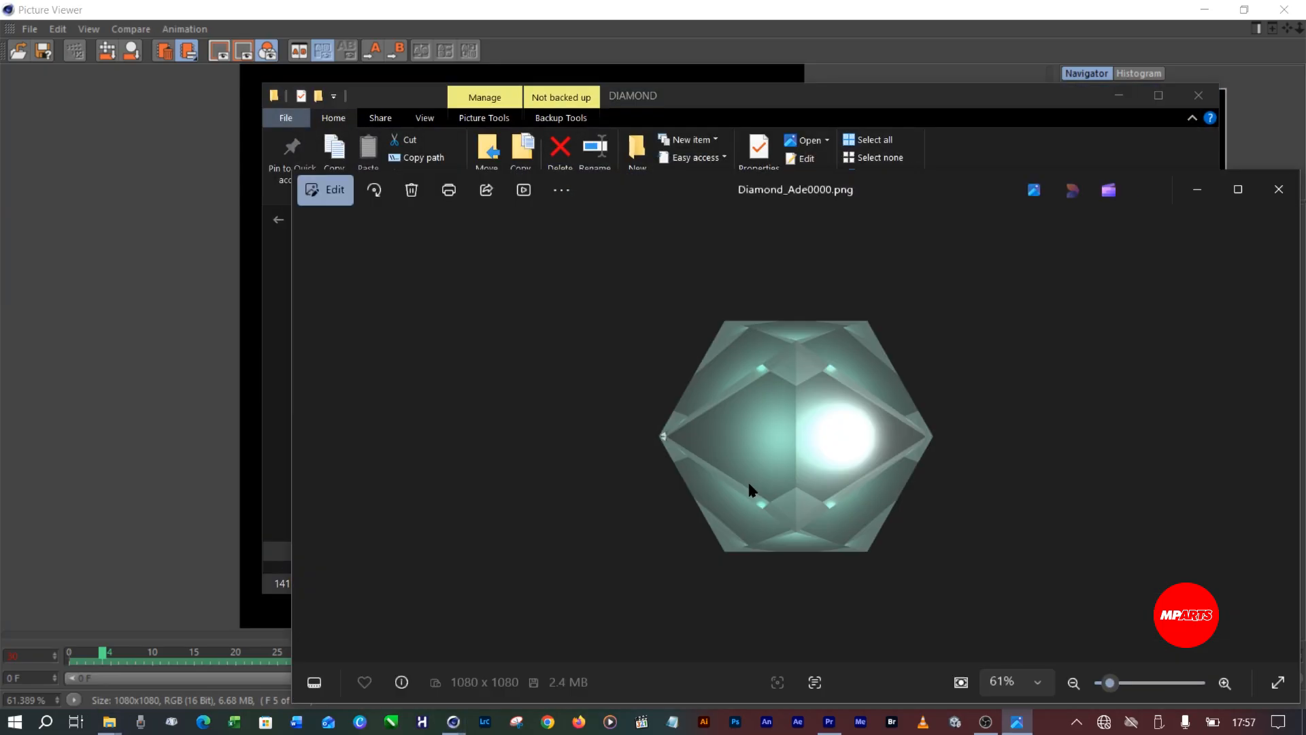
# Step through the exported PNG images from Diamond_Ade0000.png and select frame 3 of the sequence in the Picture Viewer
pyautogui.press('Right')
pyautogui.press('Right')
pyautogui.press('Right')
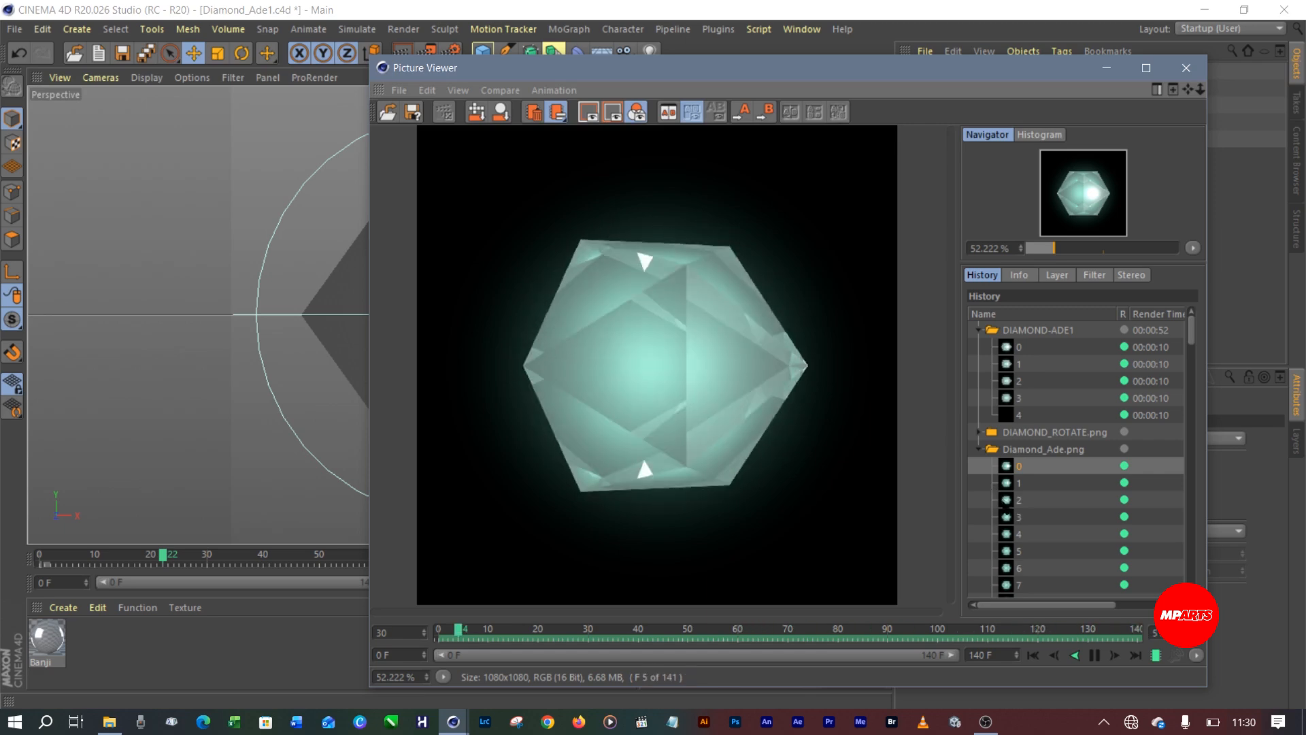
pyautogui.click(1007, 517)
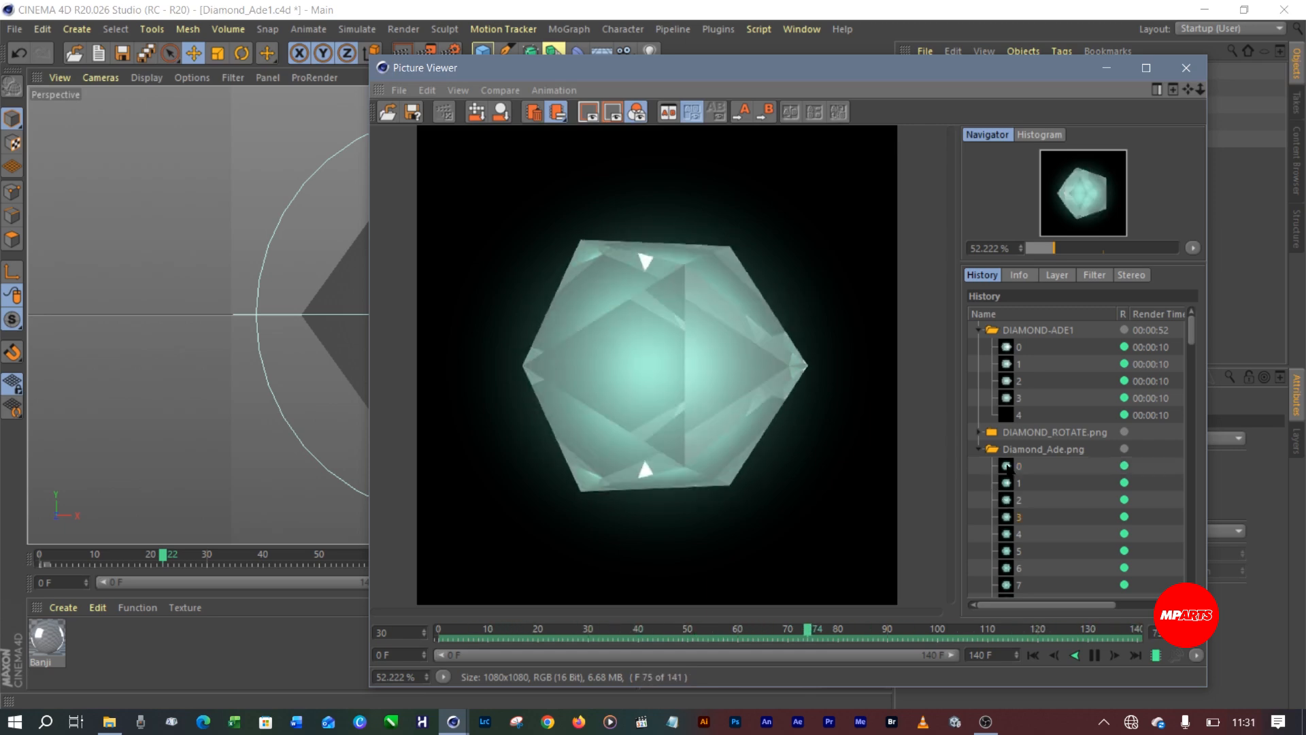